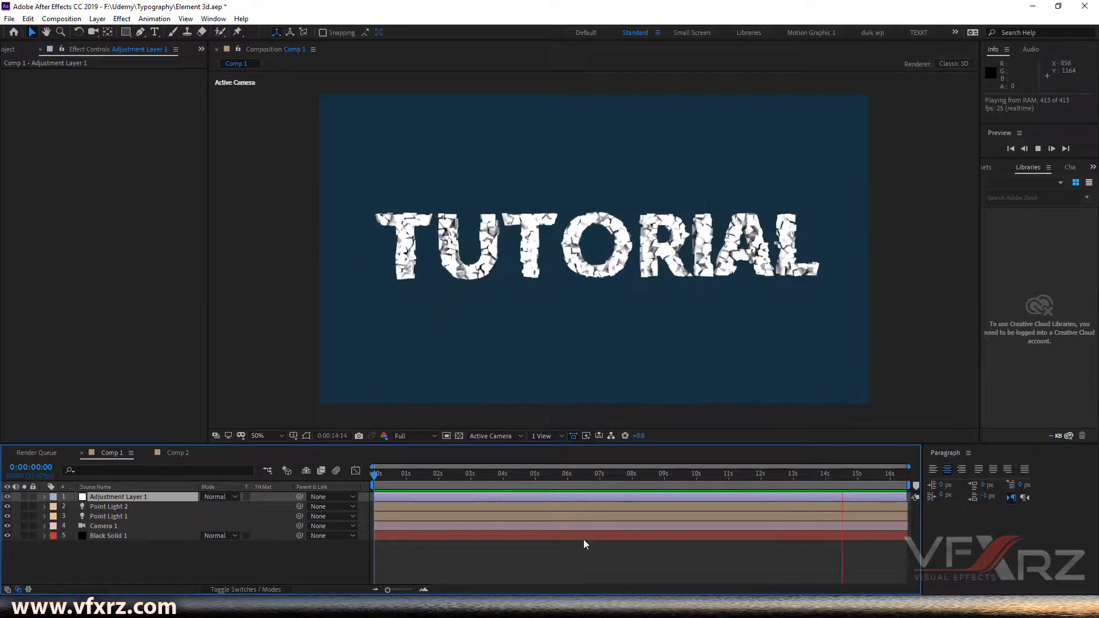
- Scrub through the finished shattered TUTORIAL text animation in the After Effects composition timeline
left_click(621, 475)
left_click_drag(633, 478, 730, 478)
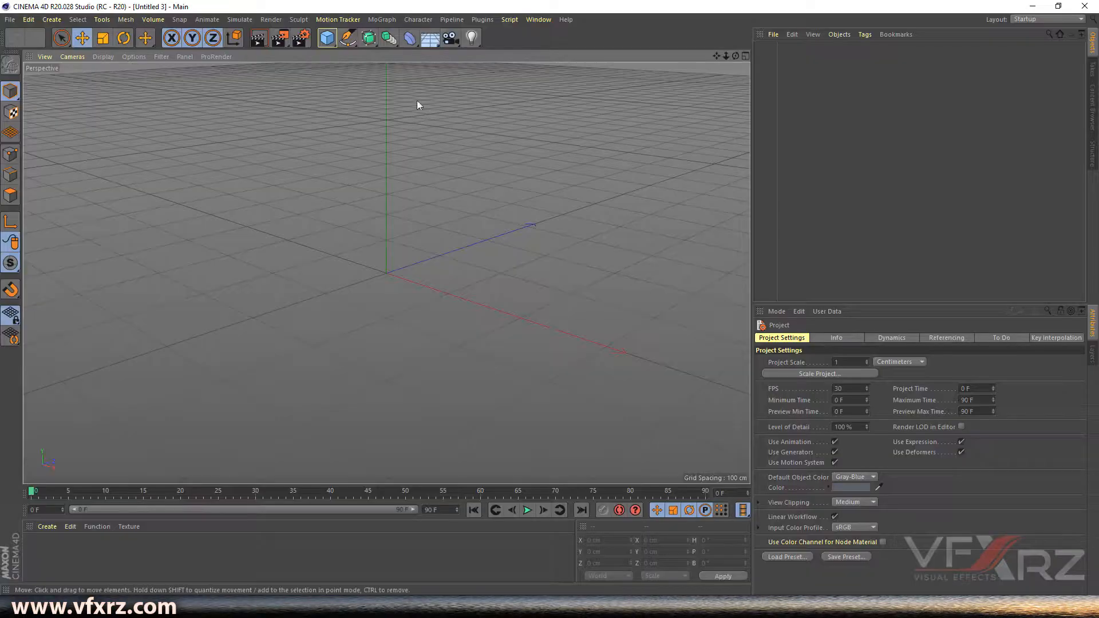
- Add a MoText object and change its text to VFXRZ
left_click(386, 21)
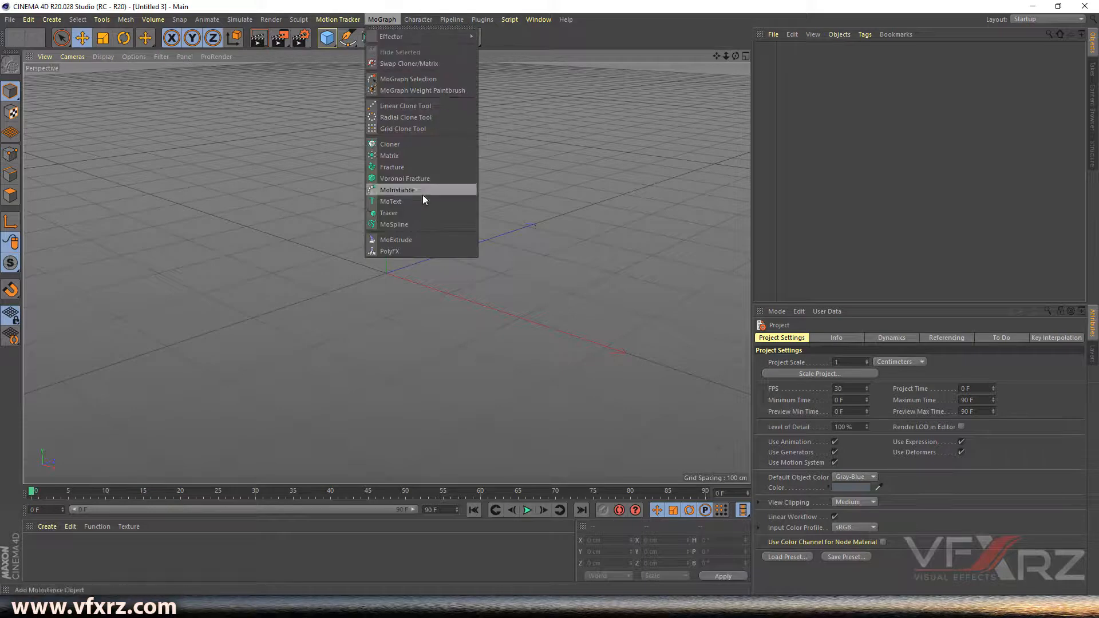
left_click(406, 201)
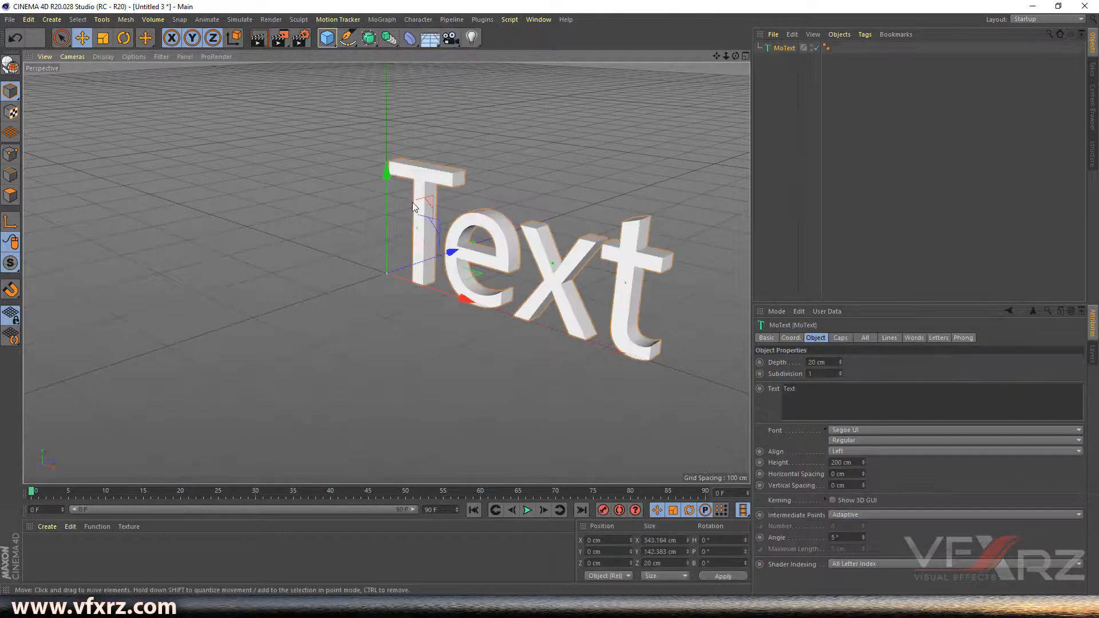
left_click_drag(715, 60, 624, 34)
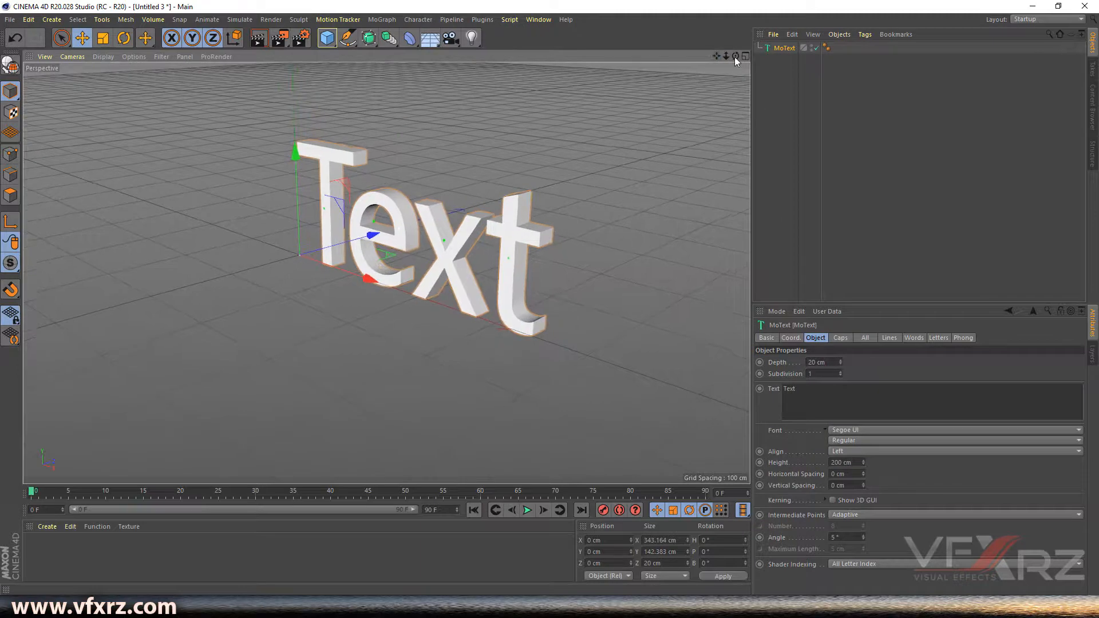
double_click(824, 399)
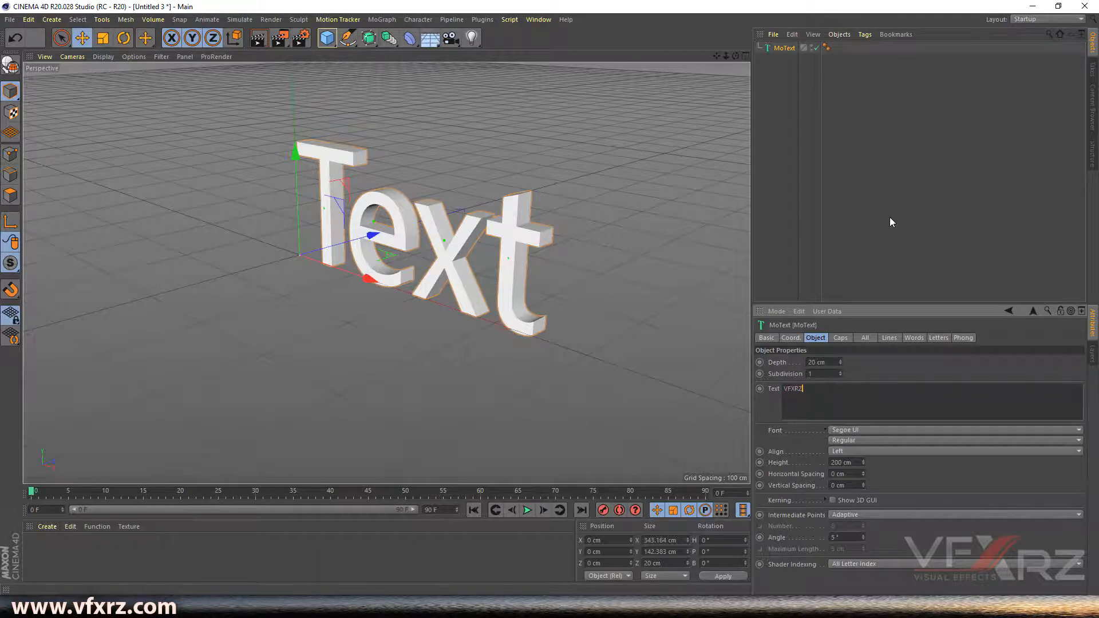
left_click(806, 219)
left_click_drag(716, 55, 755, 74)
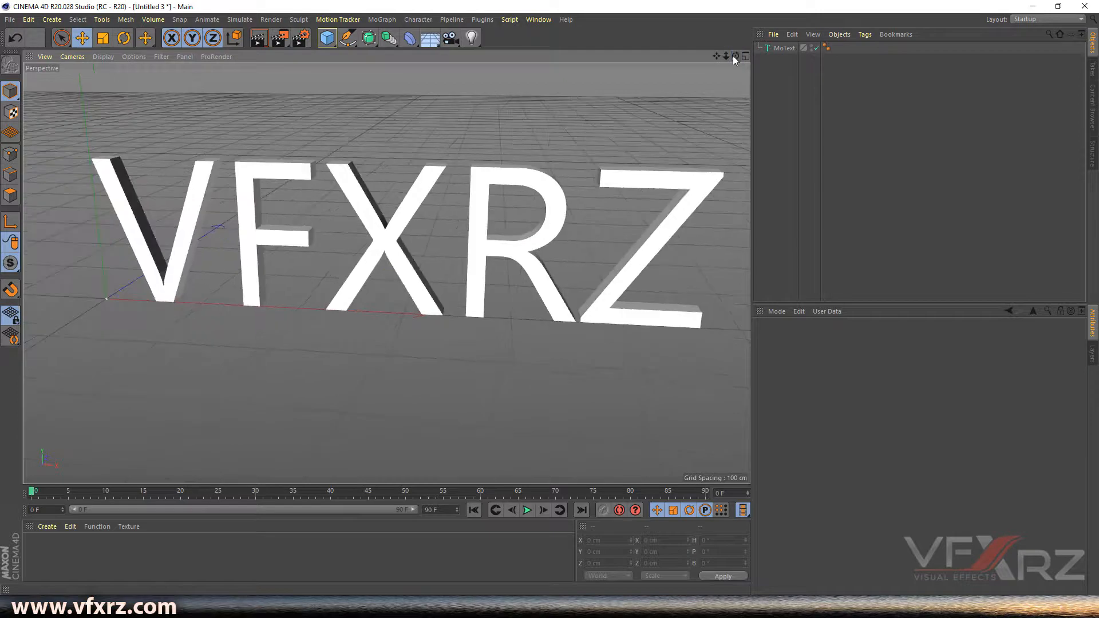
- Set the MoText font to Smudger LET
left_click(785, 48)
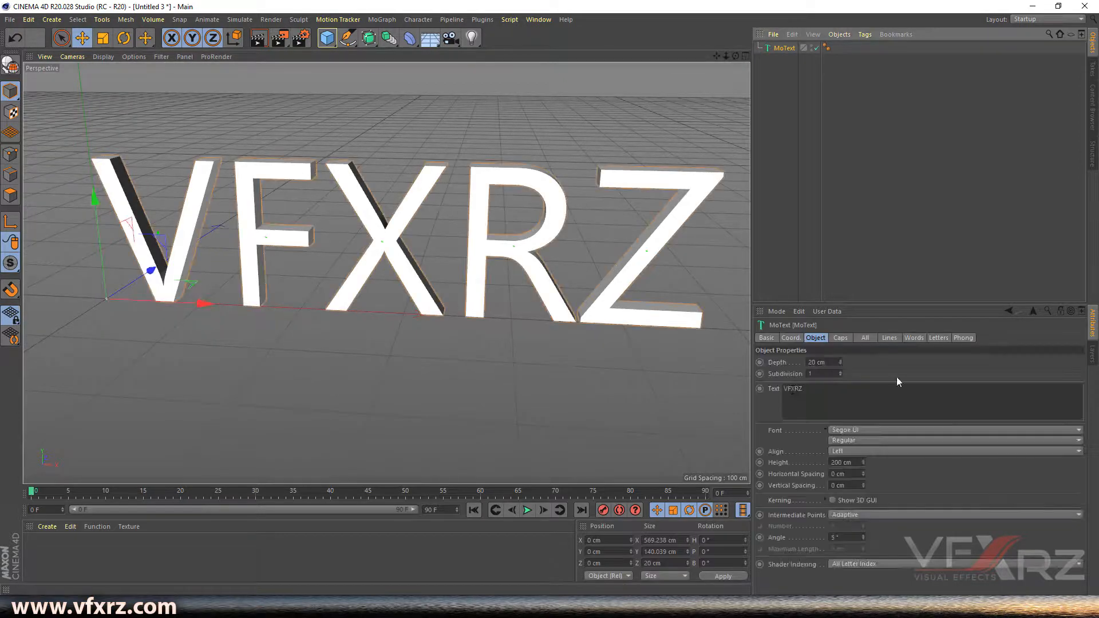
left_click(845, 431)
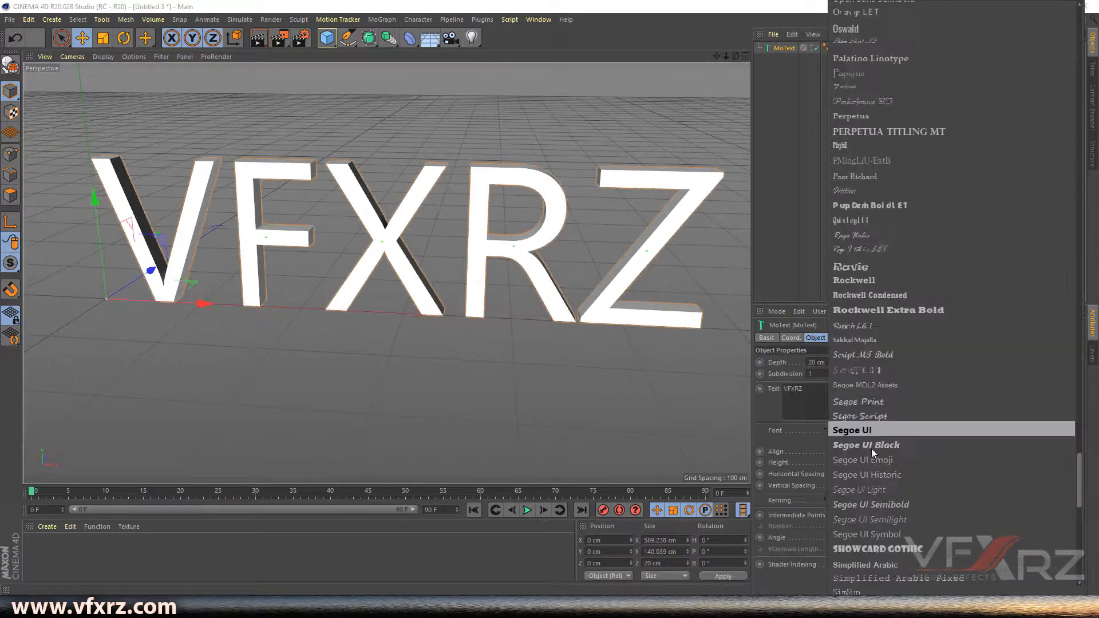
scroll(870, 448, "down", 3)
scroll(891, 435, "down", 3)
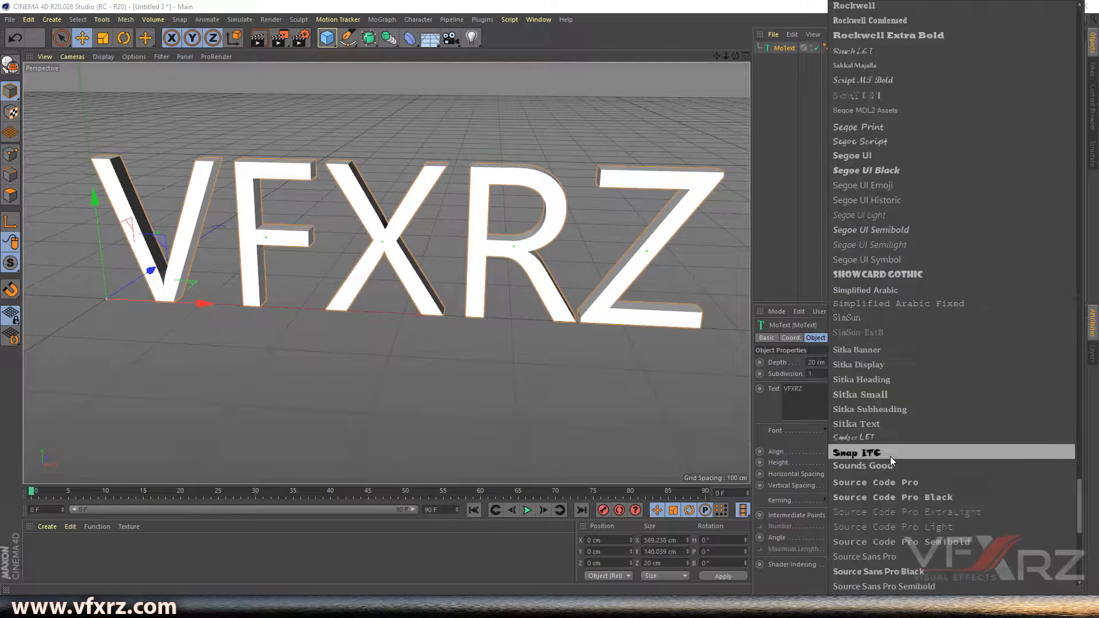
left_click(895, 436)
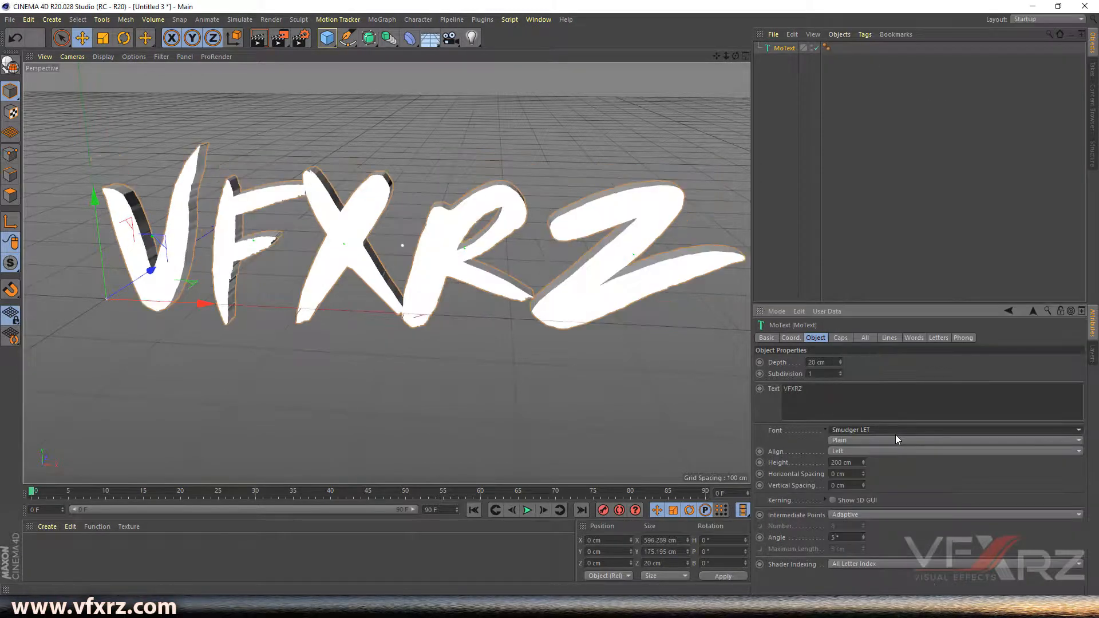
- Add a Voronoi Fracture object and nest the MoText inside it
mouse_move(736, 56)
left_mouse_down()
mouse_move(757, 42)
mouse_move(730, 61)
mouse_move(702, 57)
mouse_move(729, 36)
mouse_move(727, 71)
left_mouse_up()
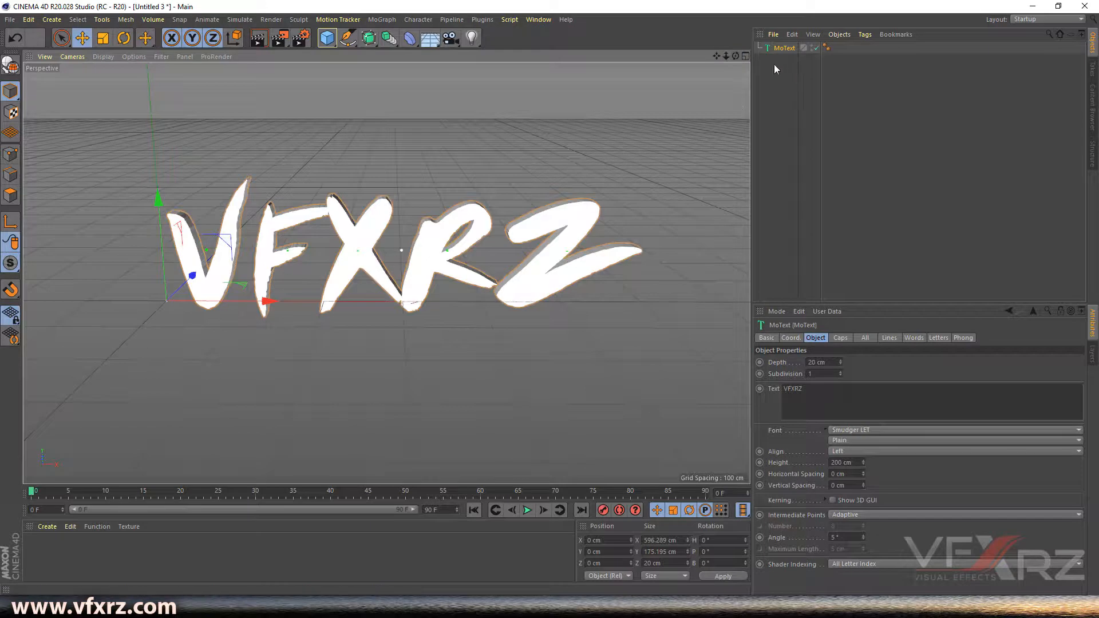
left_click_drag(735, 56, 731, 67)
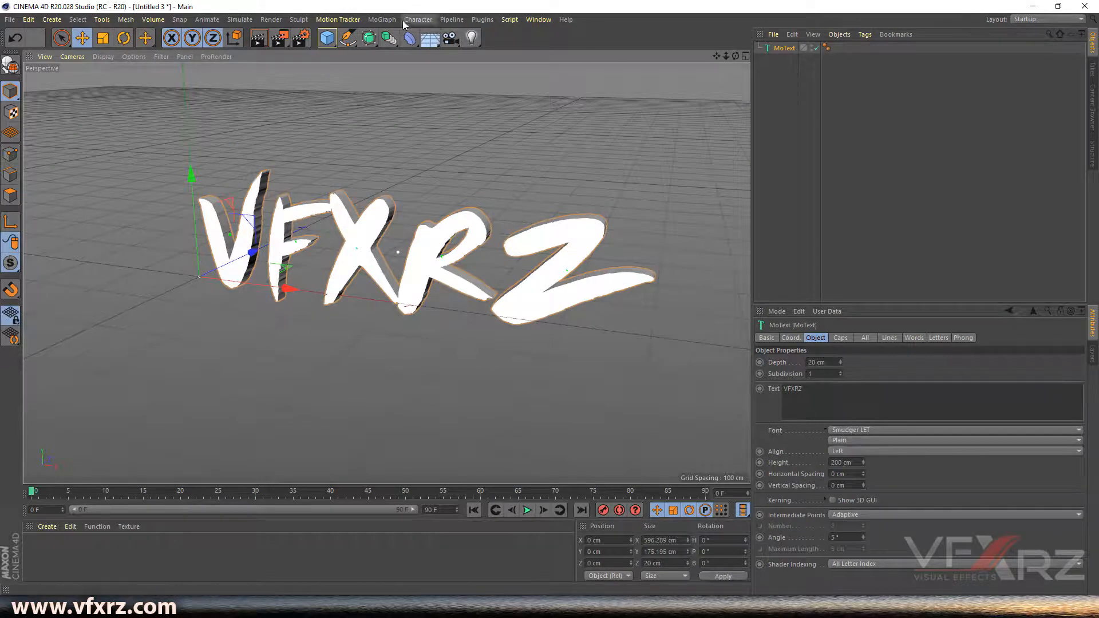
left_click(383, 21)
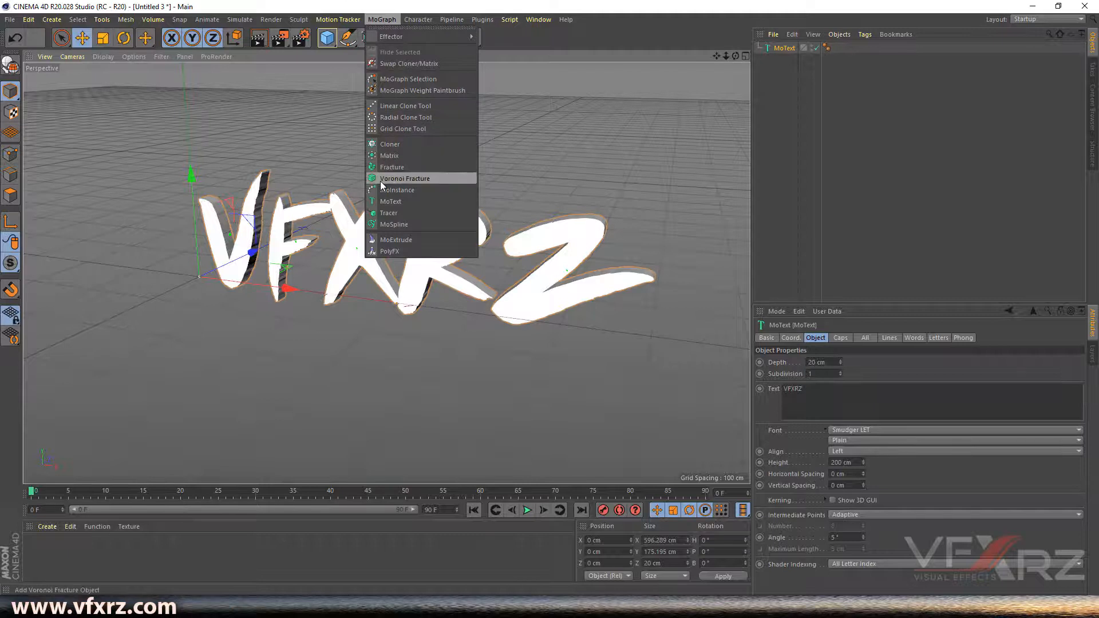
left_click(431, 181)
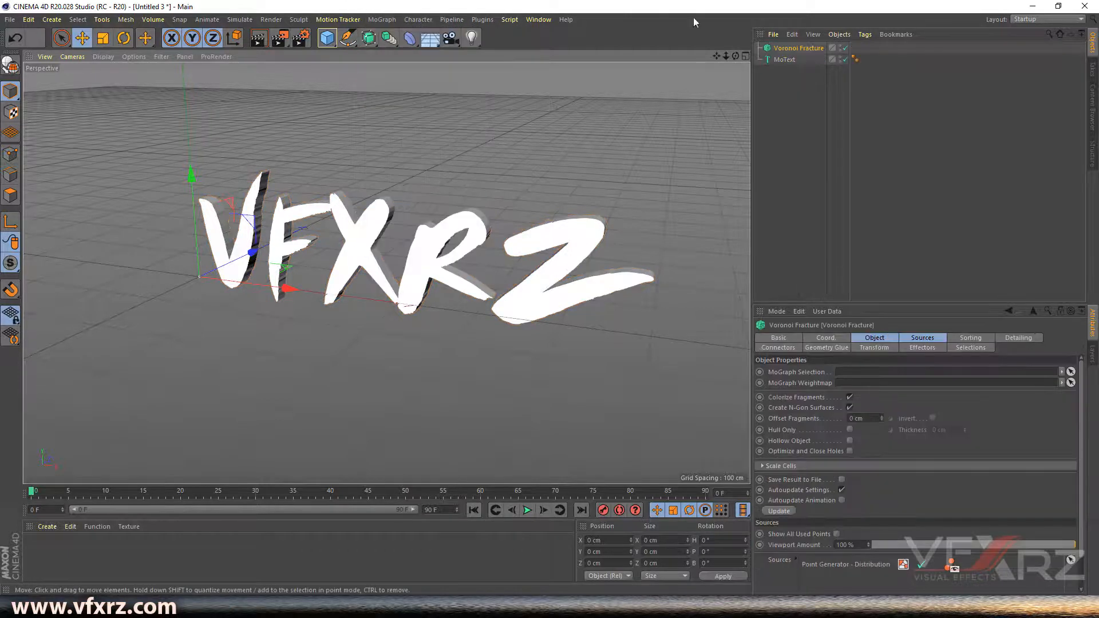
left_click(782, 59)
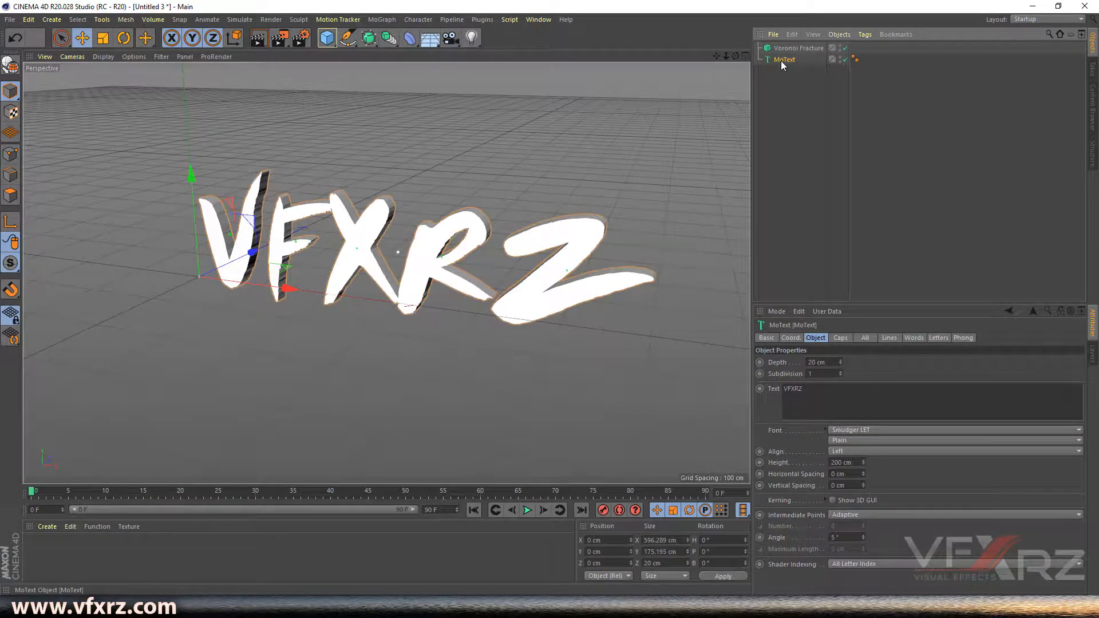
mouse_move(791, 53)
left_mouse_down()
mouse_move(781, 50)
mouse_move(795, 49)
left_mouse_up()
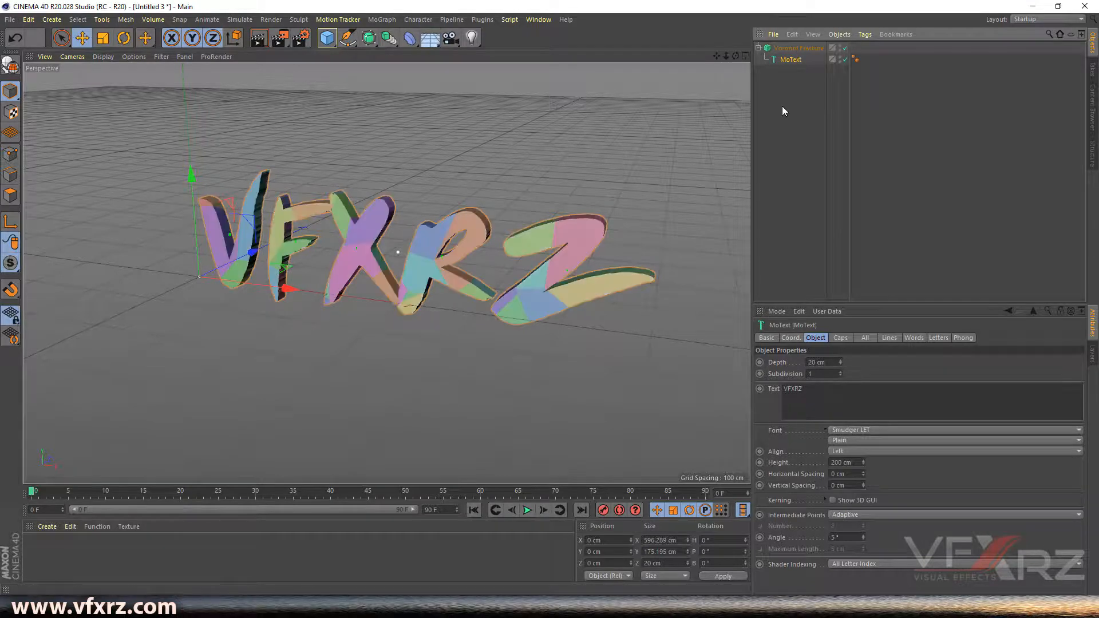
left_click(799, 50)
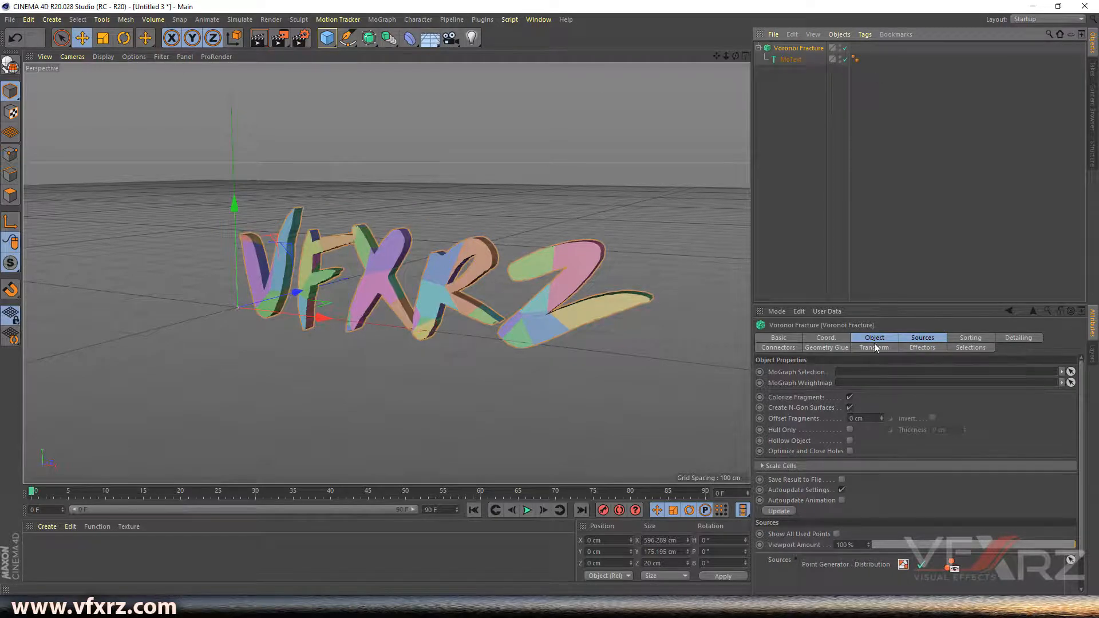
- Set the Voronoi Fracture's Point Generator - Distribution source Point Amount to 800
left_click(917, 336)
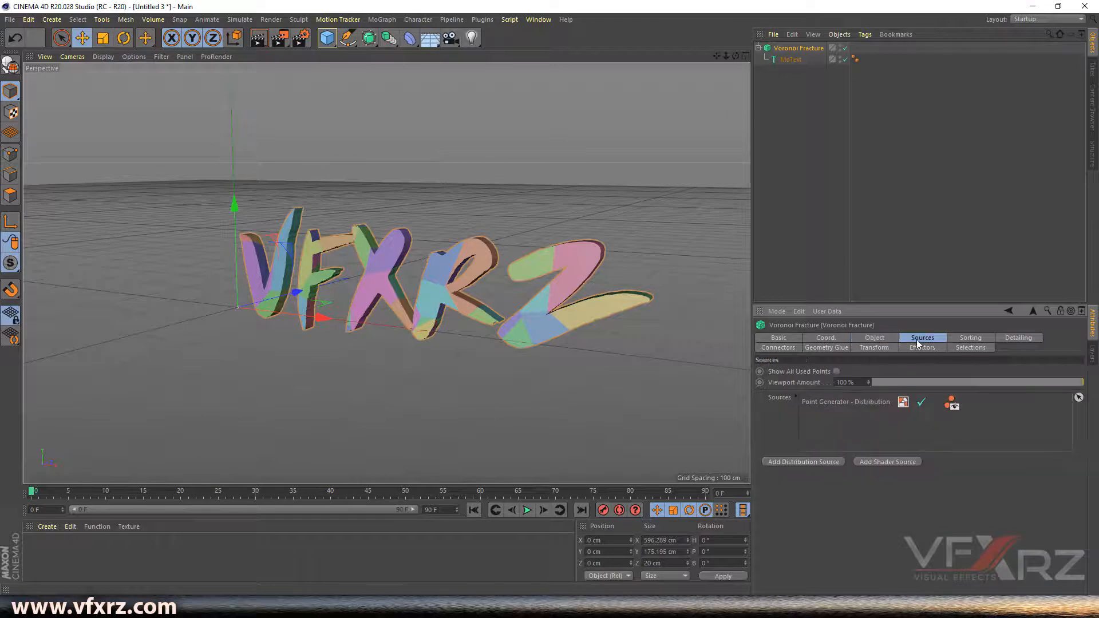
left_click(905, 403)
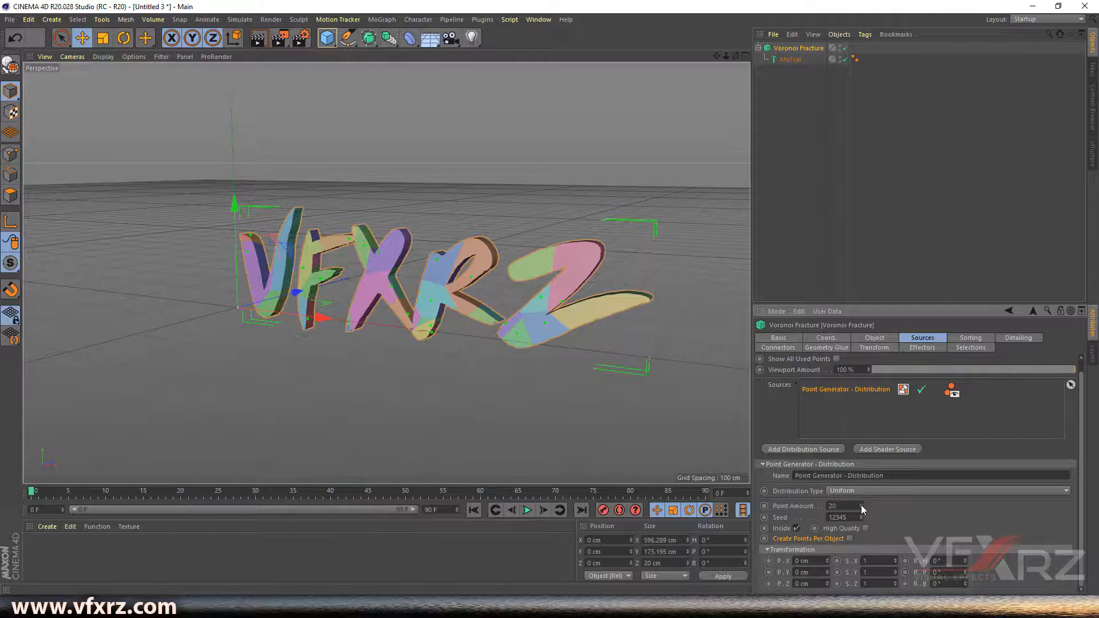
left_click_drag(861, 505, 861, 483)
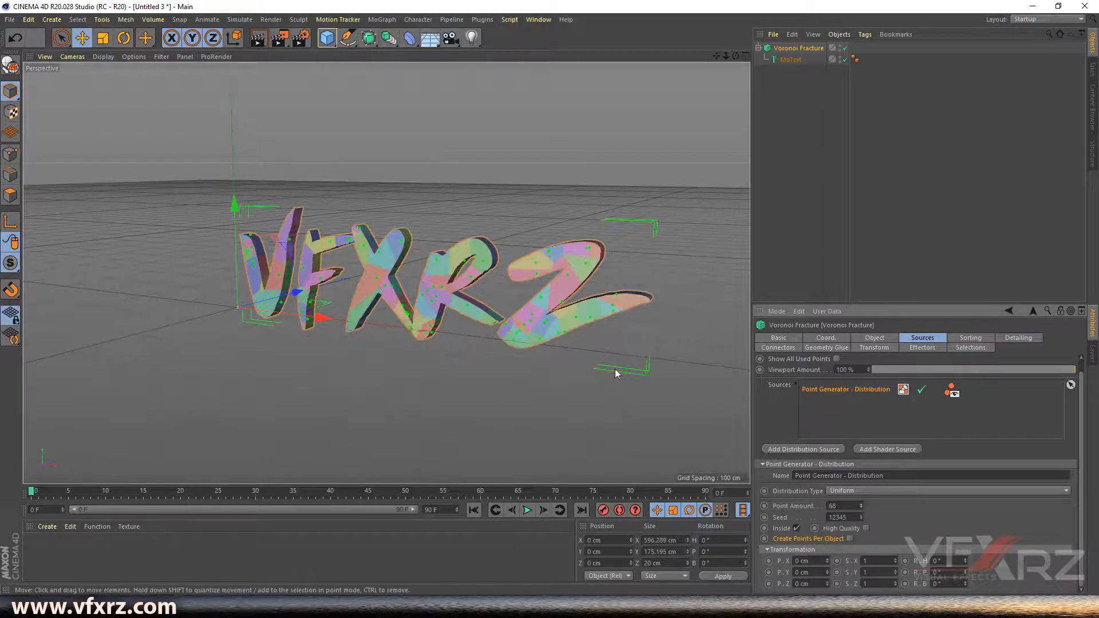
scroll(581, 308, "up", 1)
scroll(550, 310, "up", 3)
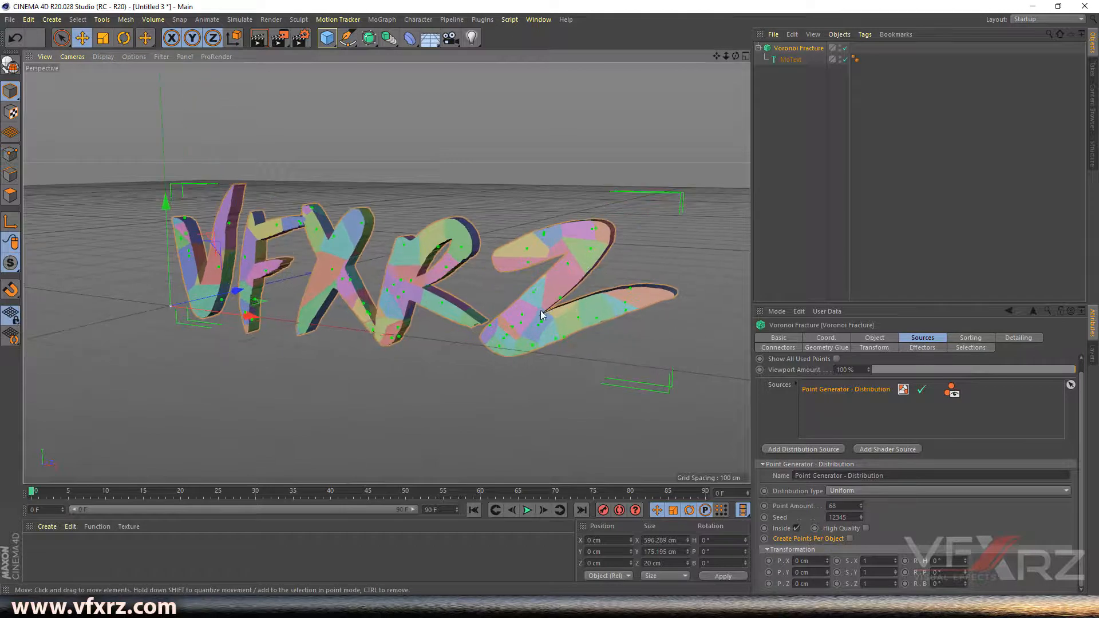
scroll(551, 312, "up", 1)
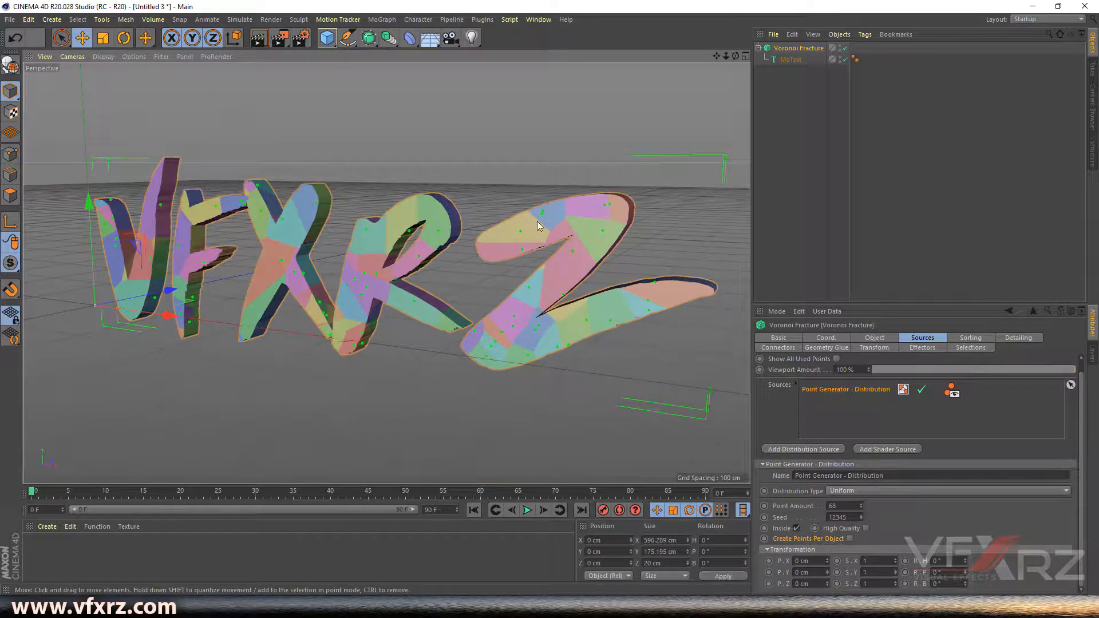
double_click(833, 506)
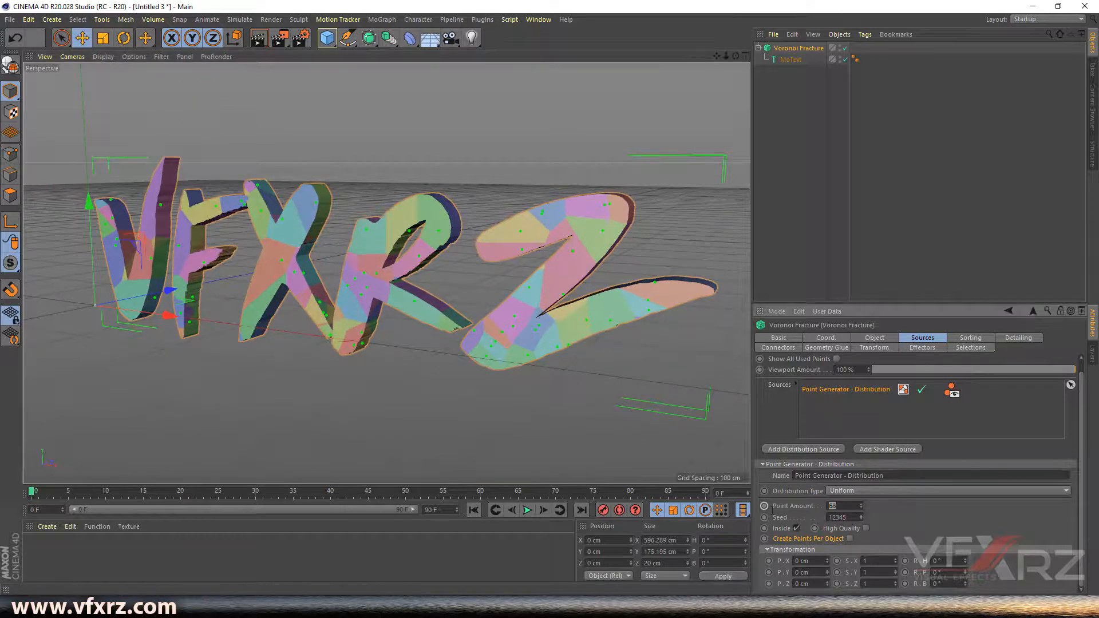
type("800")
key("Return")
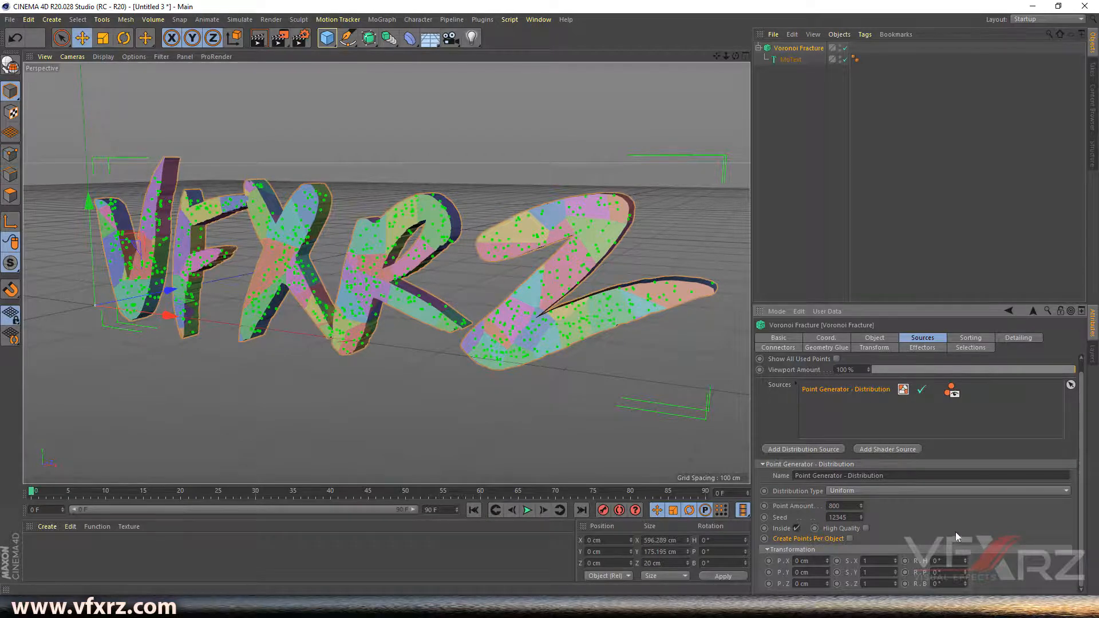
- Enable Create Single Object in the MoText's Caps settings
left_click(652, 237)
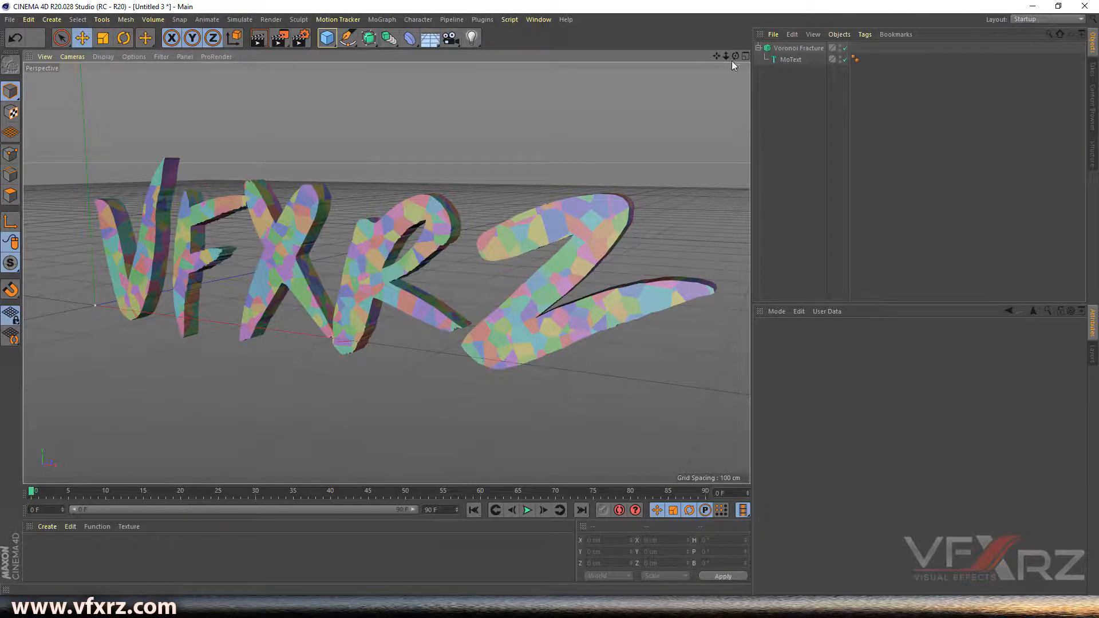
left_click(798, 48)
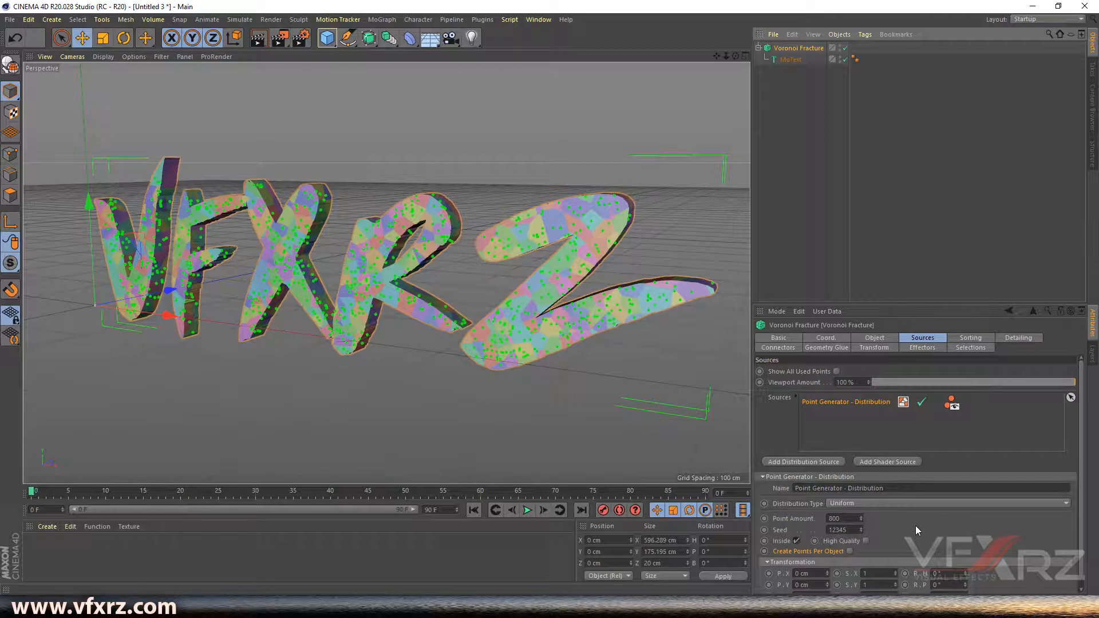
left_click(791, 60)
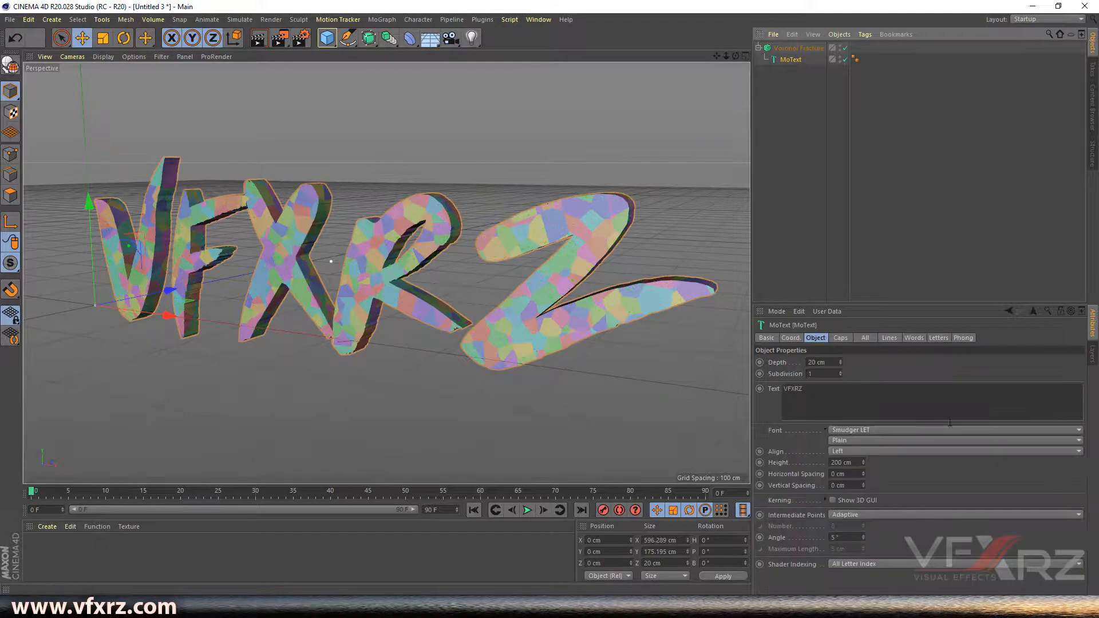
left_click(840, 337)
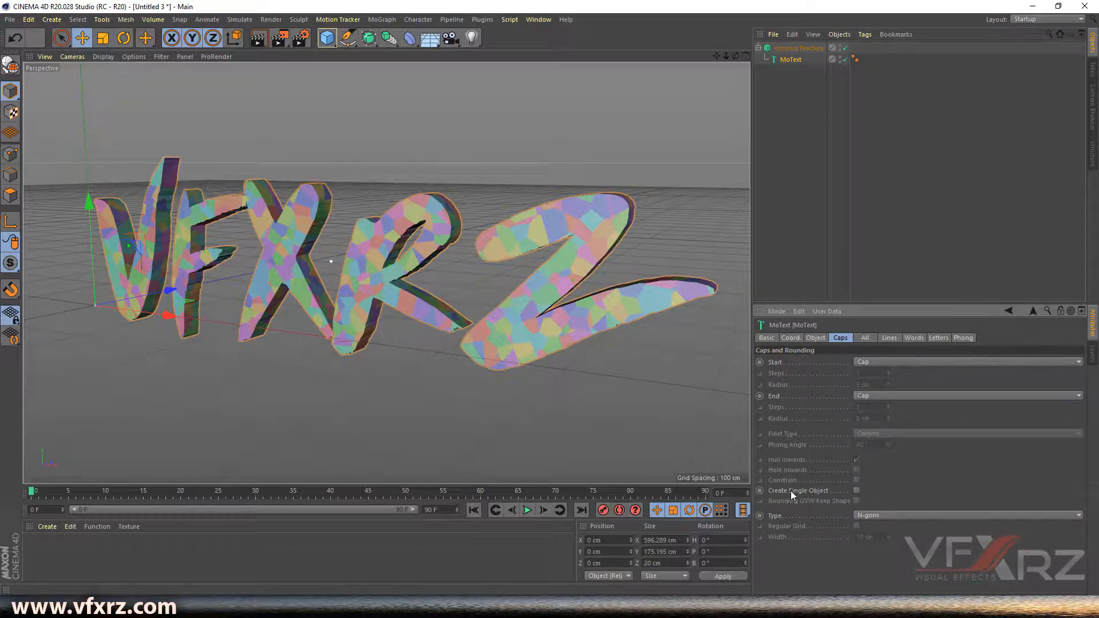
left_click(856, 491)
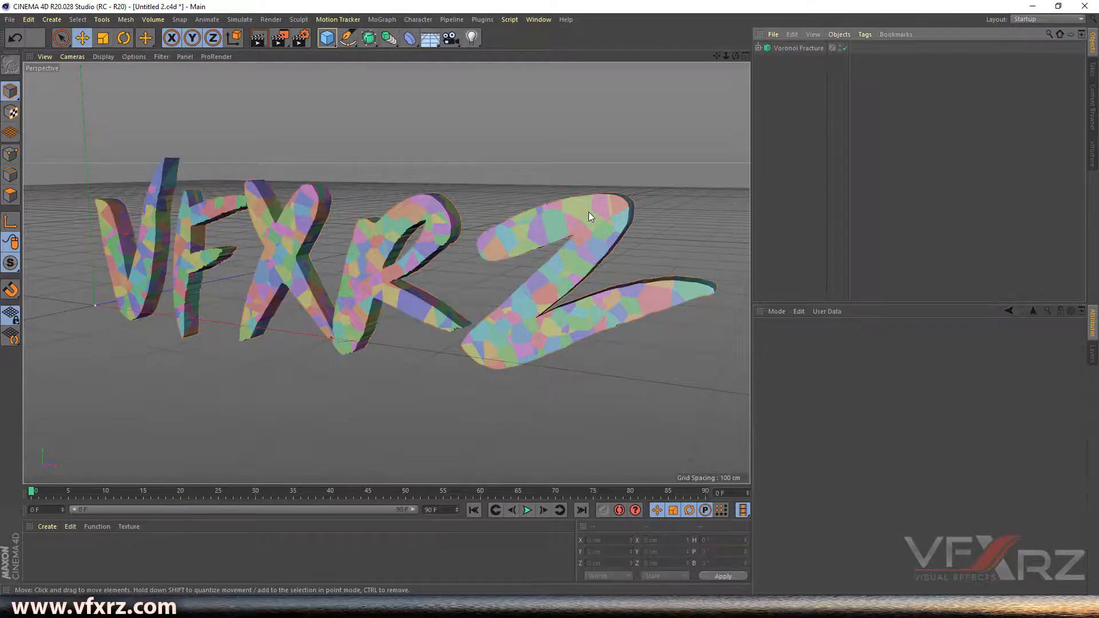
- Make the Voronoi Fracture editable and expand its fracture part hierarchy
left_click(797, 48)
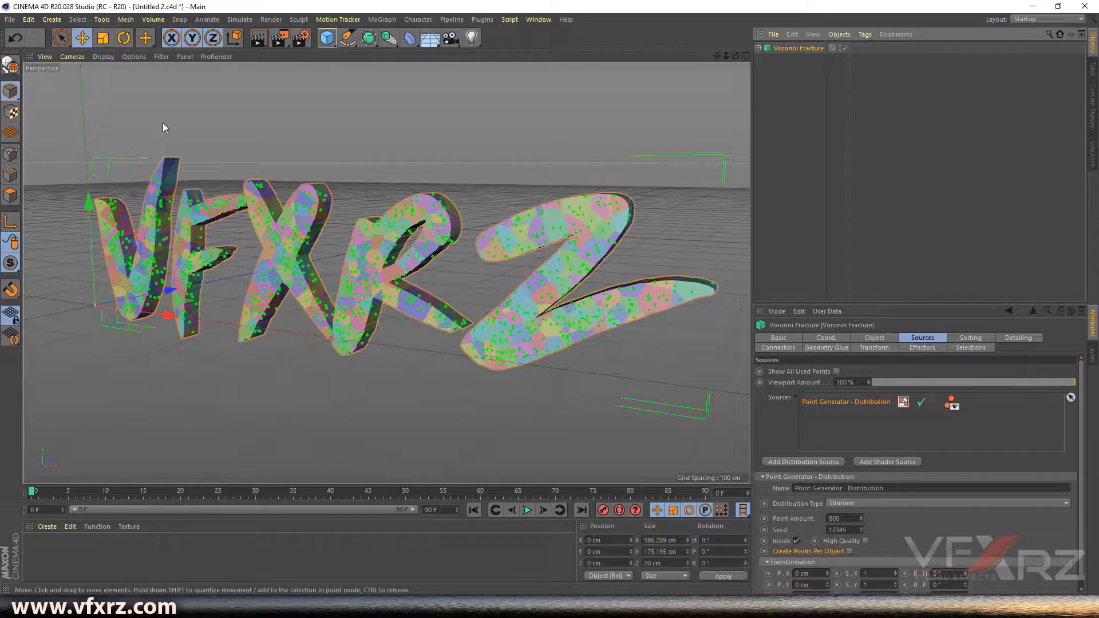
left_click(9, 66)
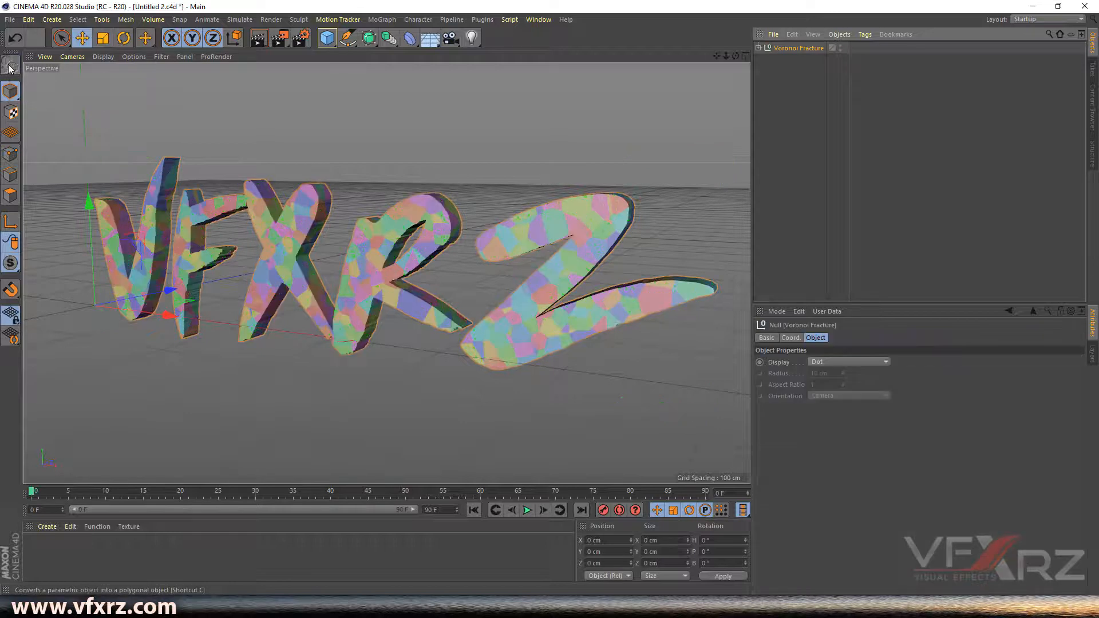
left_click(758, 47)
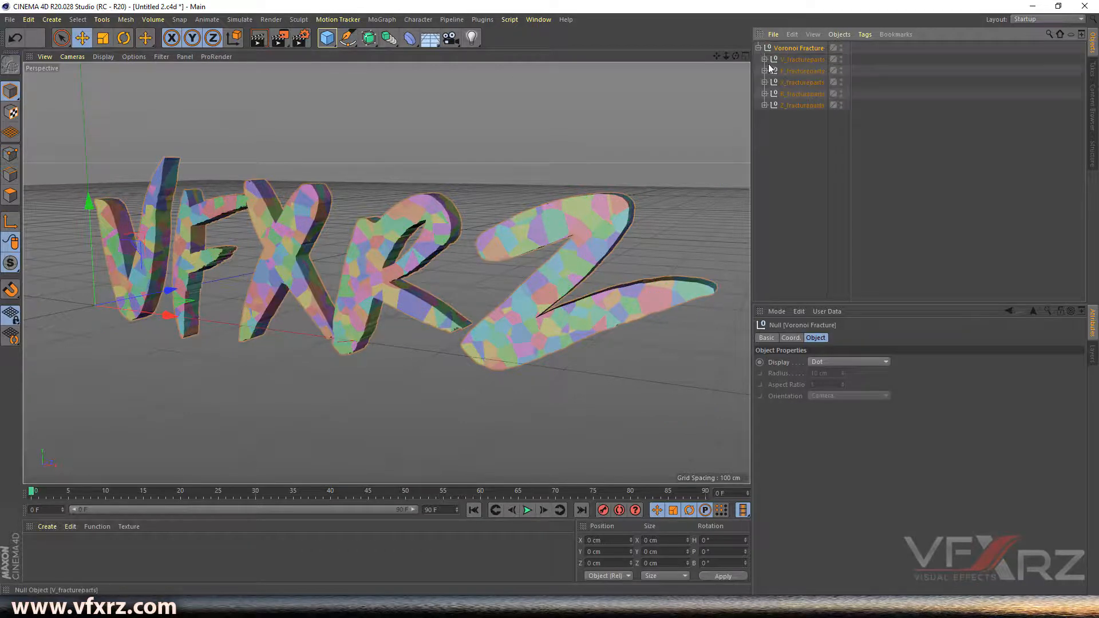
left_click(765, 60)
scroll(832, 79, "down", 15)
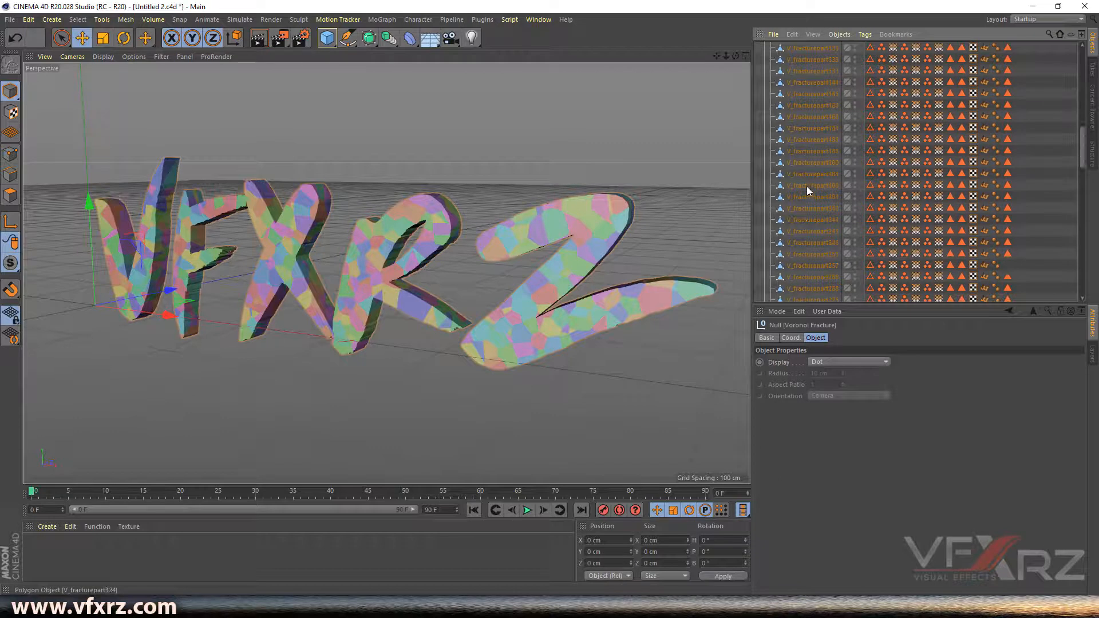
- Try moving a single fracture piece in the viewport, then undo the move
scroll(802, 211, "up", 4)
left_click(799, 150)
scroll(801, 143, "up", 5)
left_click(806, 132)
left_click_drag(202, 279, 162, 298)
left_click_drag(737, 56, 489, 307)
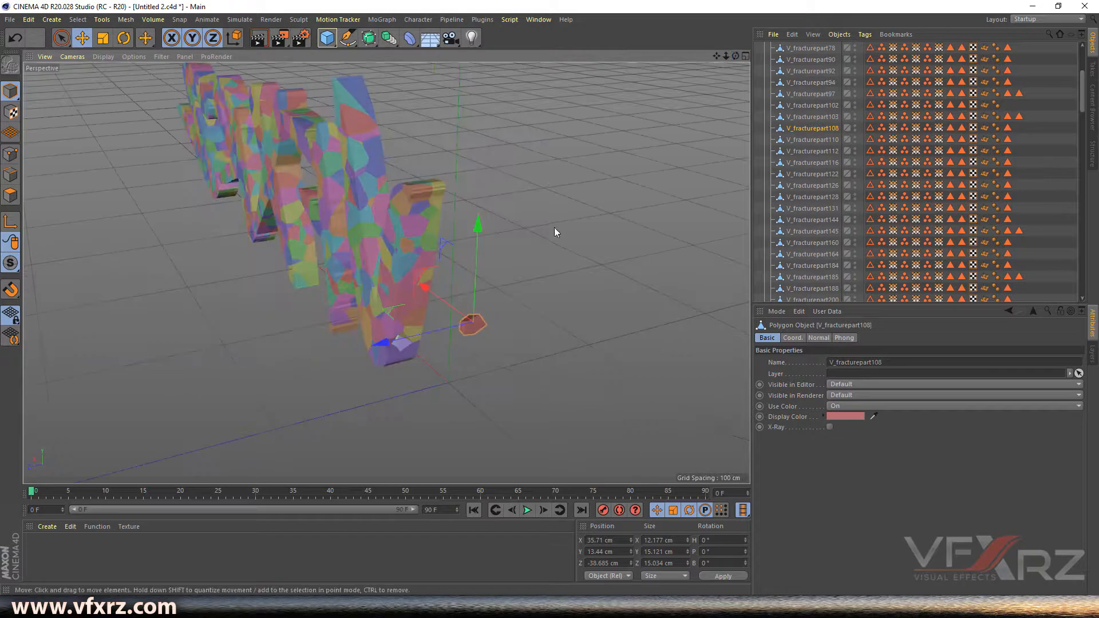
key("ctrl+z")
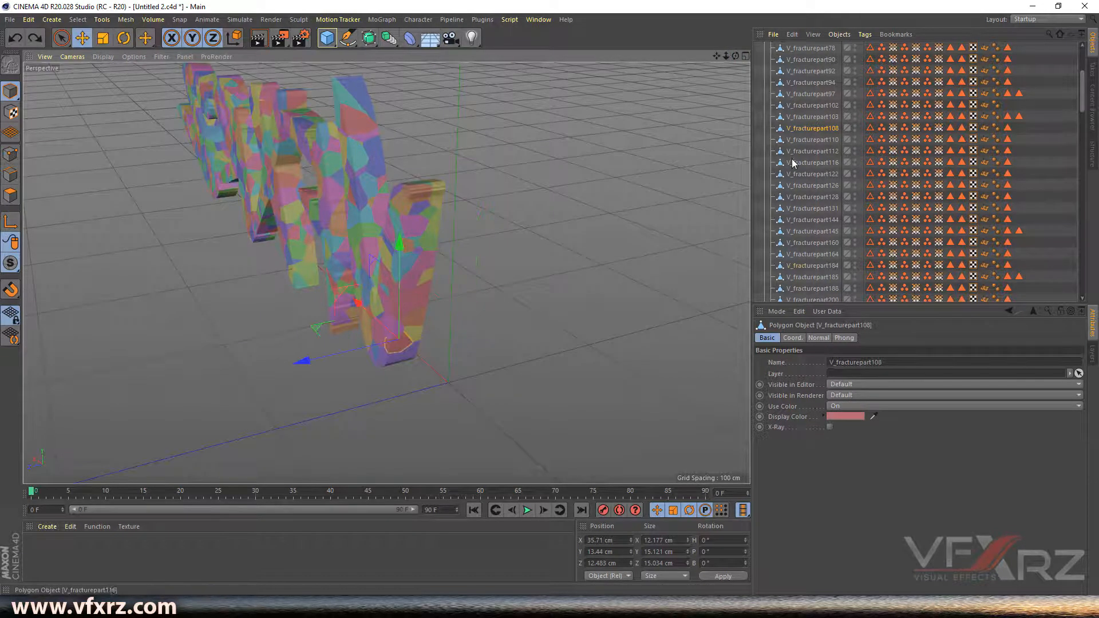
- Collapse the Voronoi Fracture's fracture part hierarchy in the object list
scroll(770, 67, "up", 4)
left_click(765, 59)
left_click(757, 48)
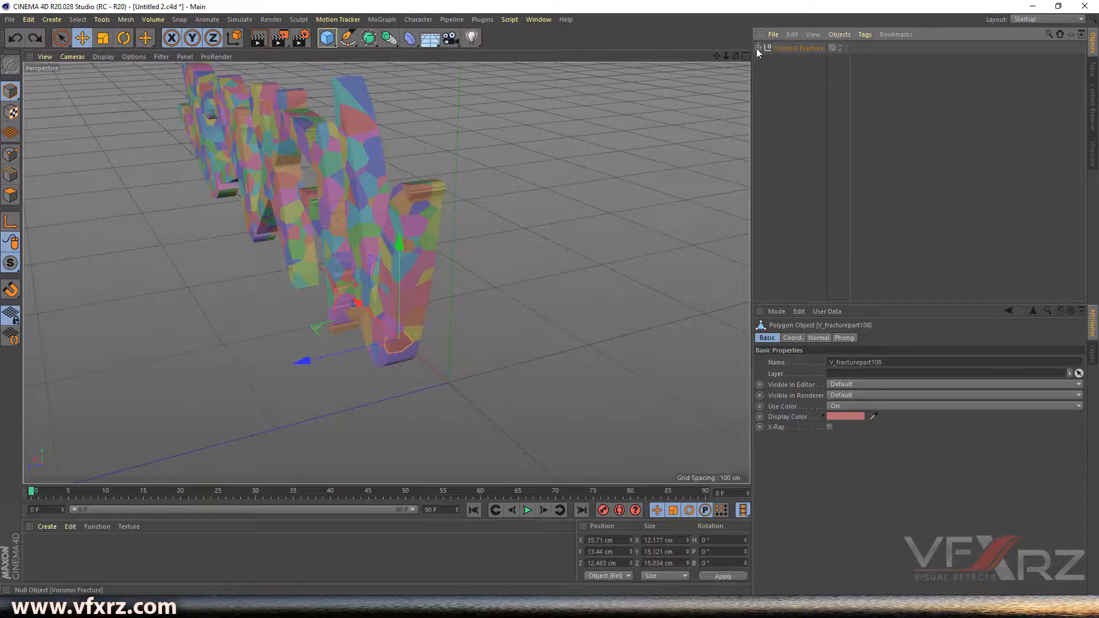
left_click_drag(735, 55, 658, 57)
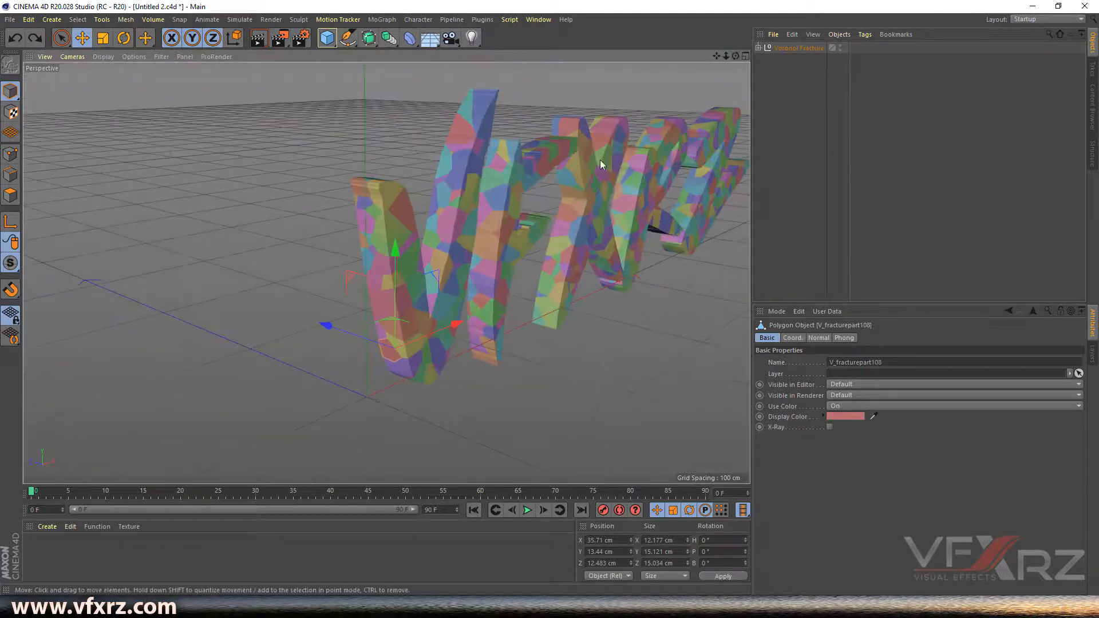
left_click_drag(736, 56, 670, 57)
left_click_drag(736, 56, 730, 51)
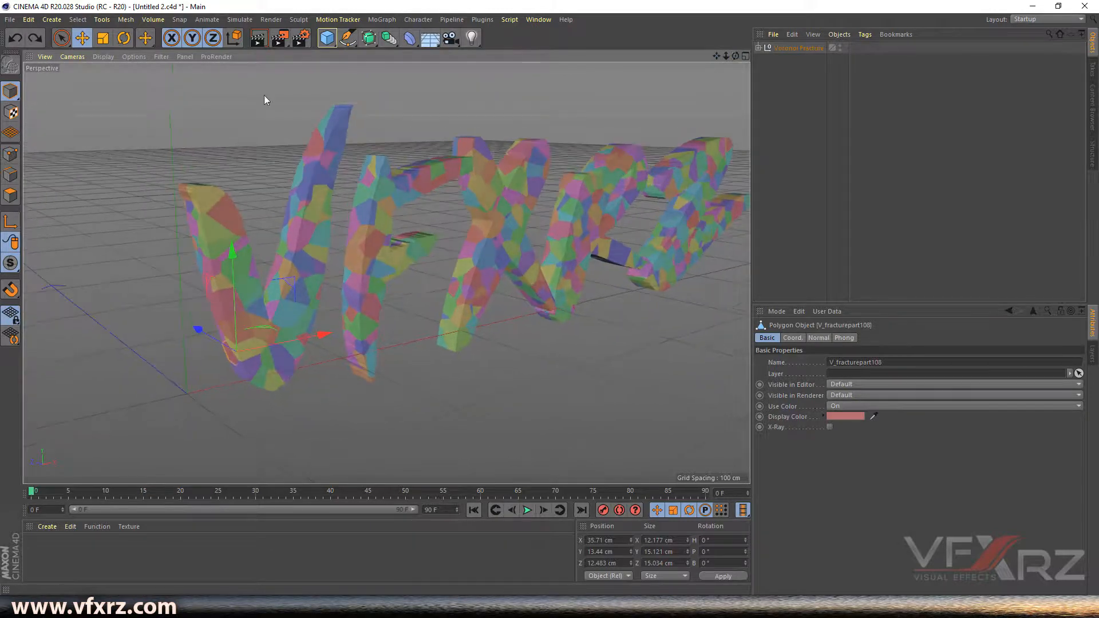
- Save the scene as vfxrz.c4d in the Cinema 4d scenes folder
left_click(13, 21)
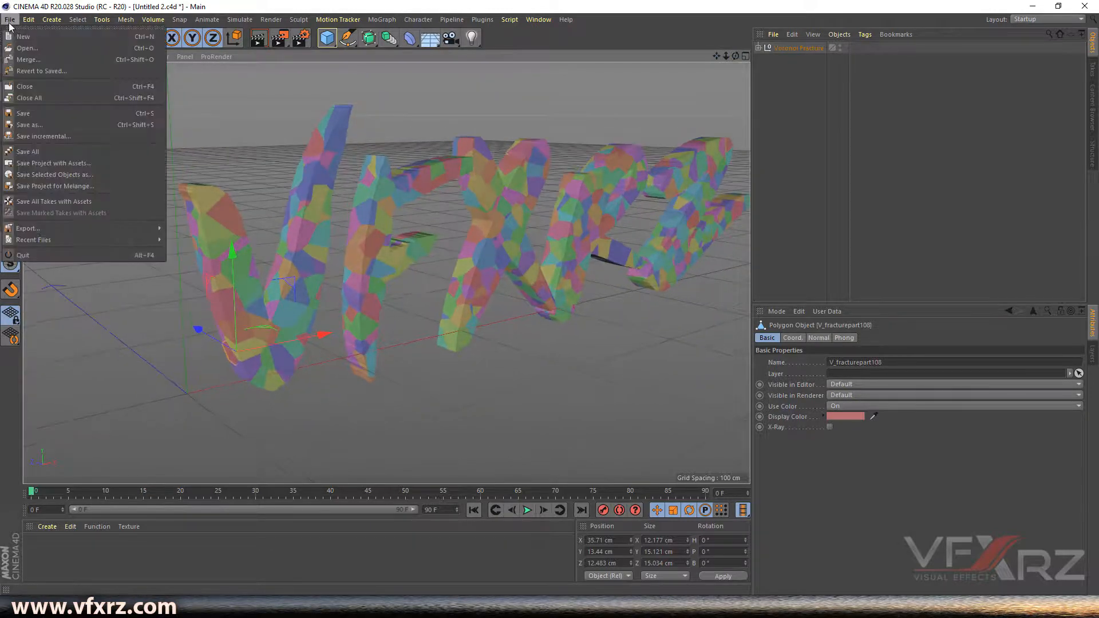
left_click(30, 125)
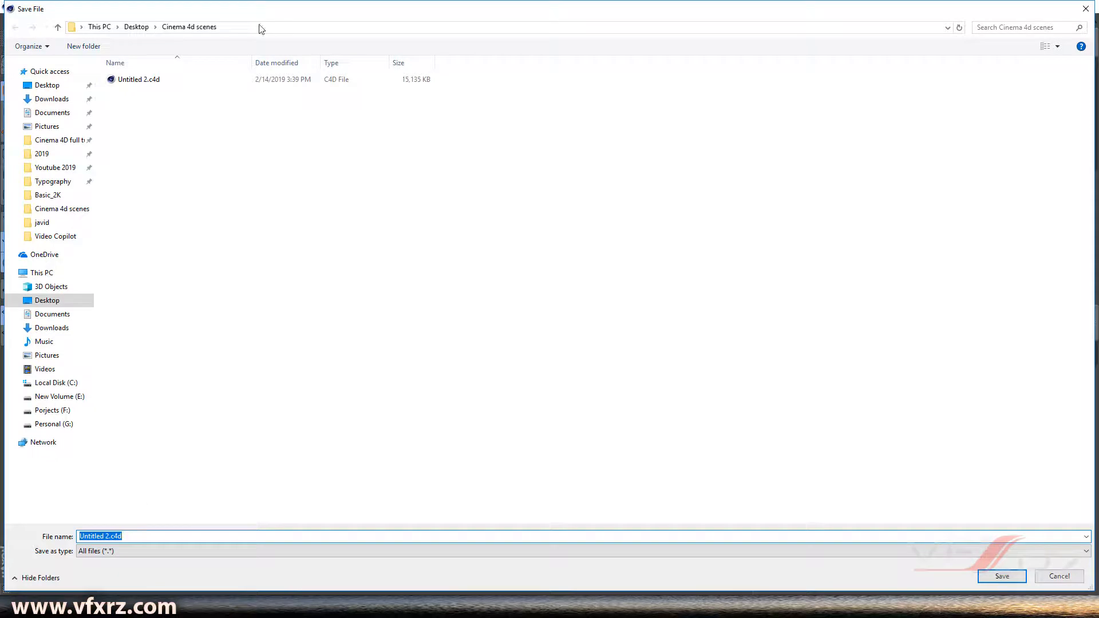
left_click(175, 81)
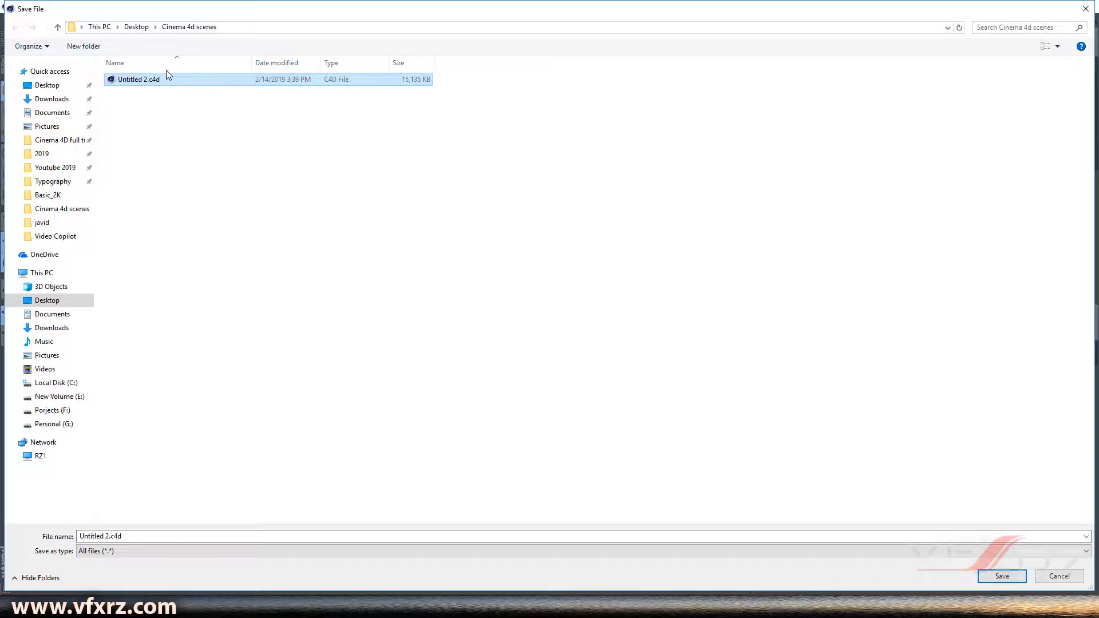
left_click(108, 536)
left_click_drag(108, 533, 75, 541)
left_click(94, 537)
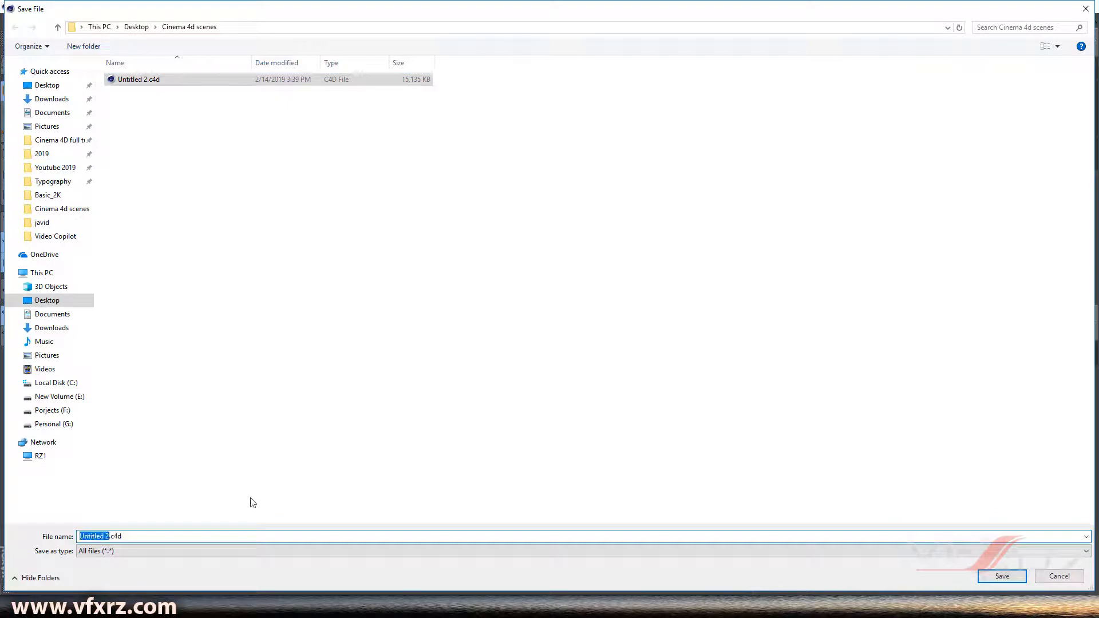
type("vfxrz")
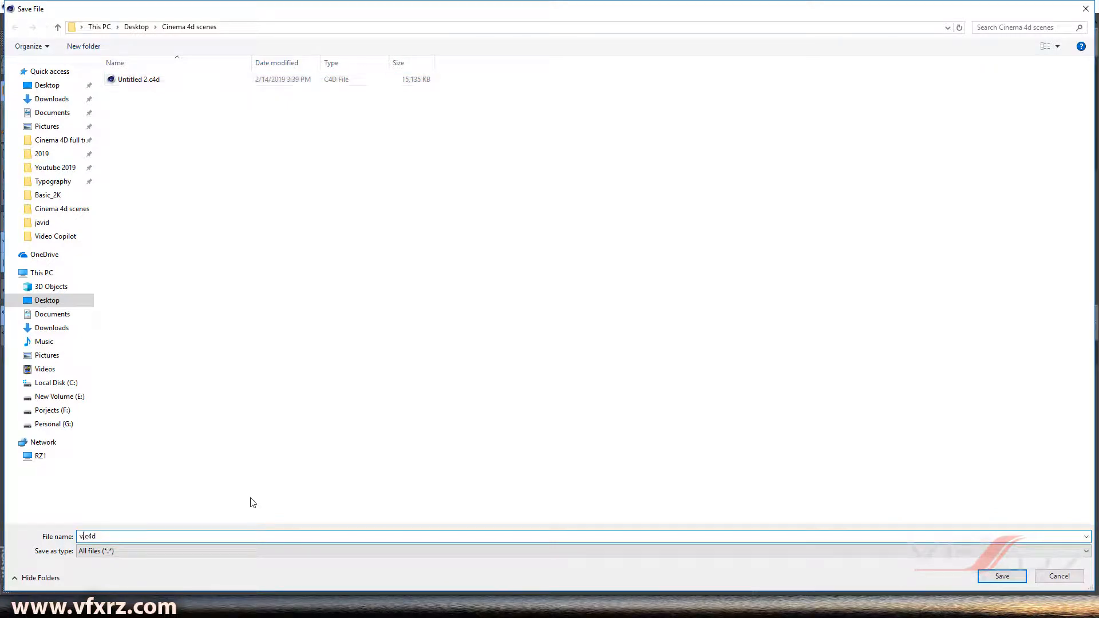
key("Return")
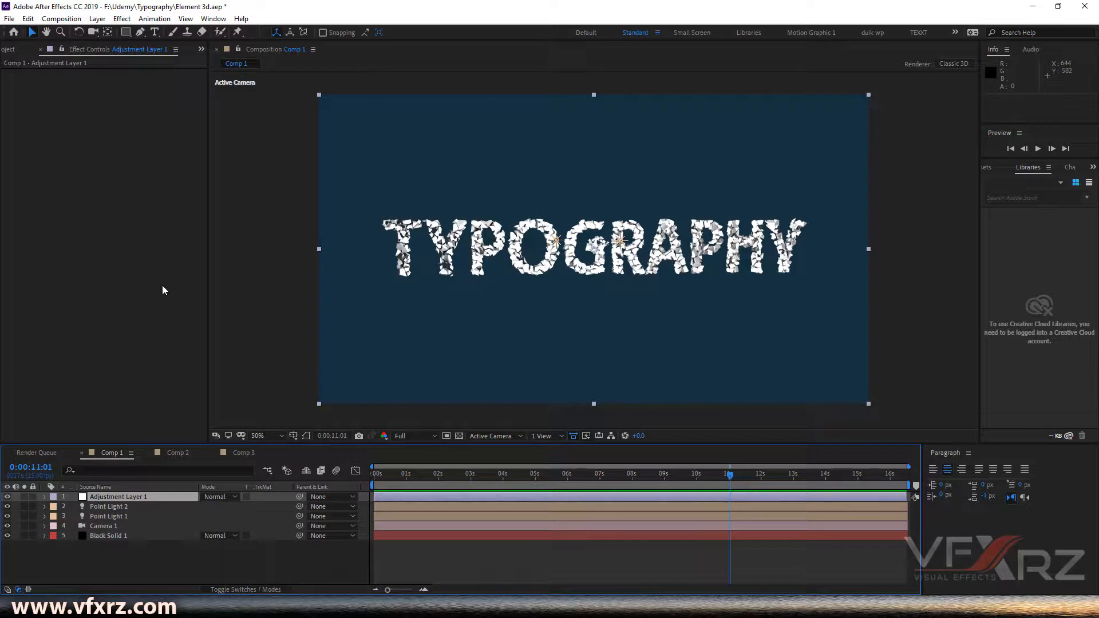
- Switch to After Effects, open Comp 3, and add a new solid layer with default settings
left_click(10, 50)
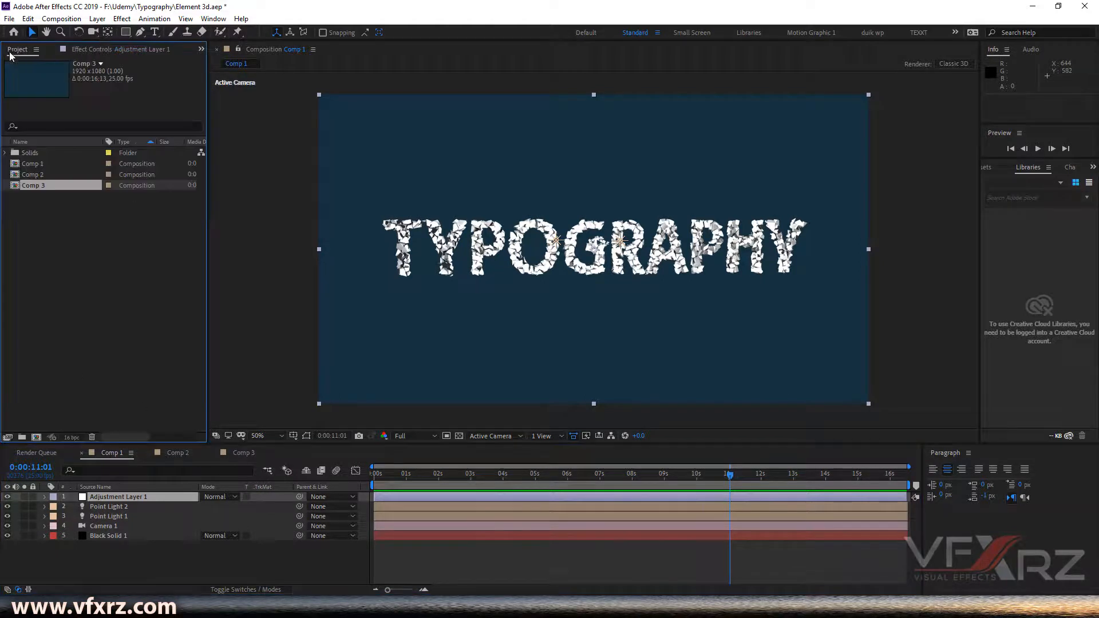
left_click(243, 452)
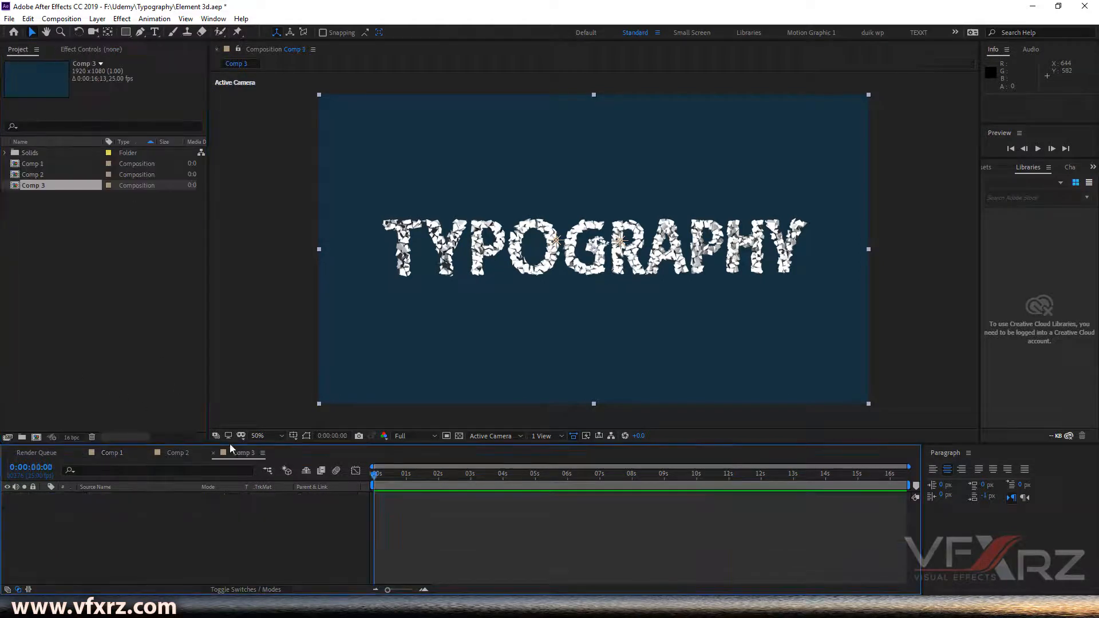
left_click(97, 19)
mouse_move(132, 38)
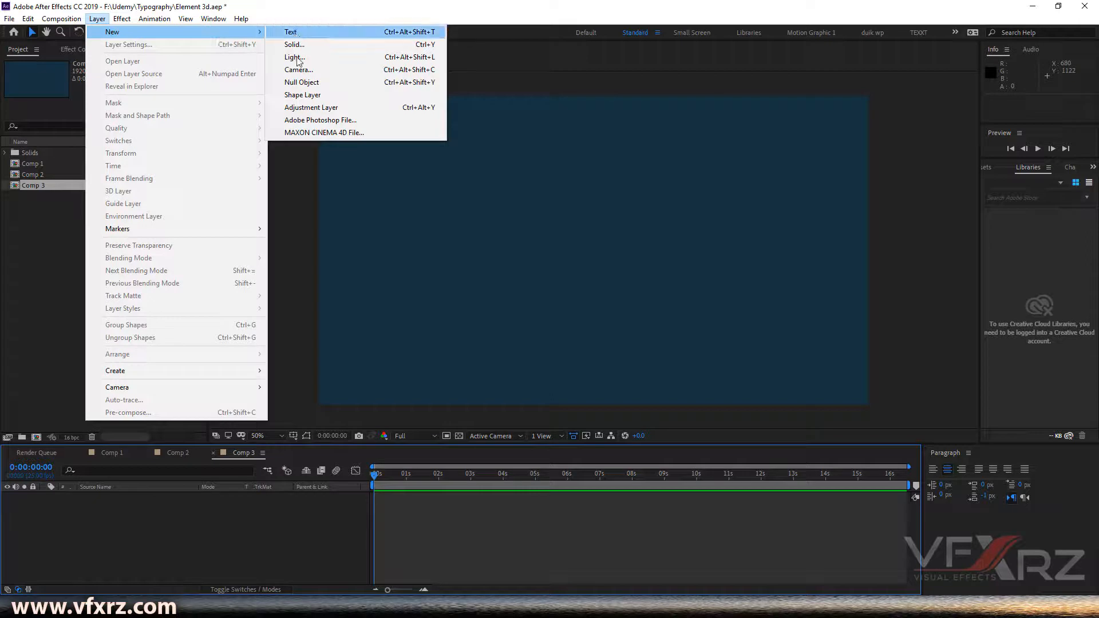
left_click(335, 45)
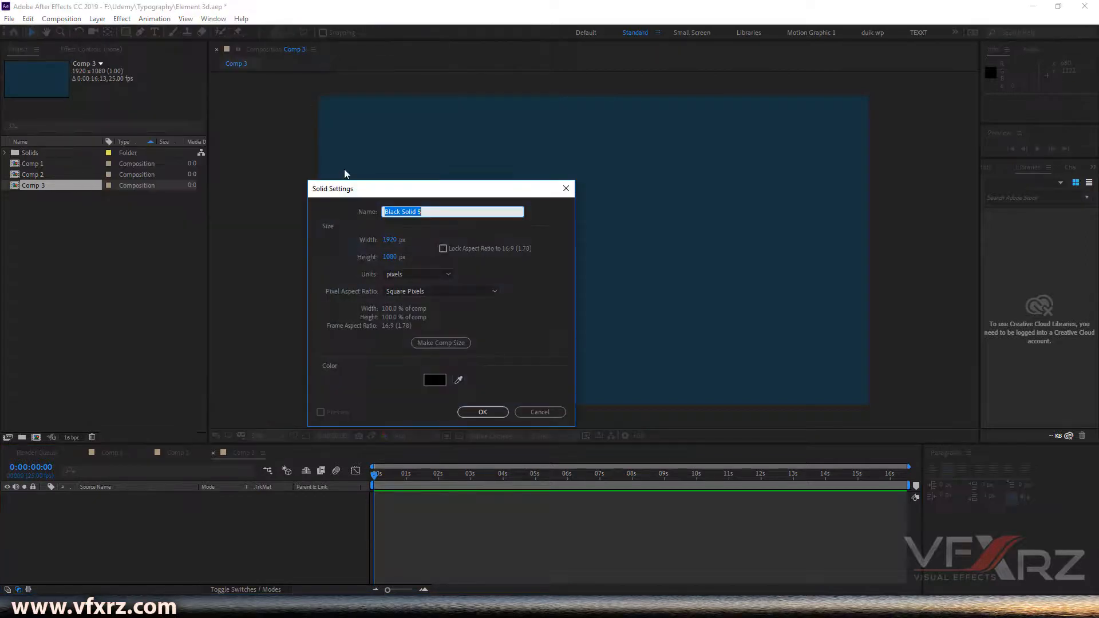
left_click(483, 412)
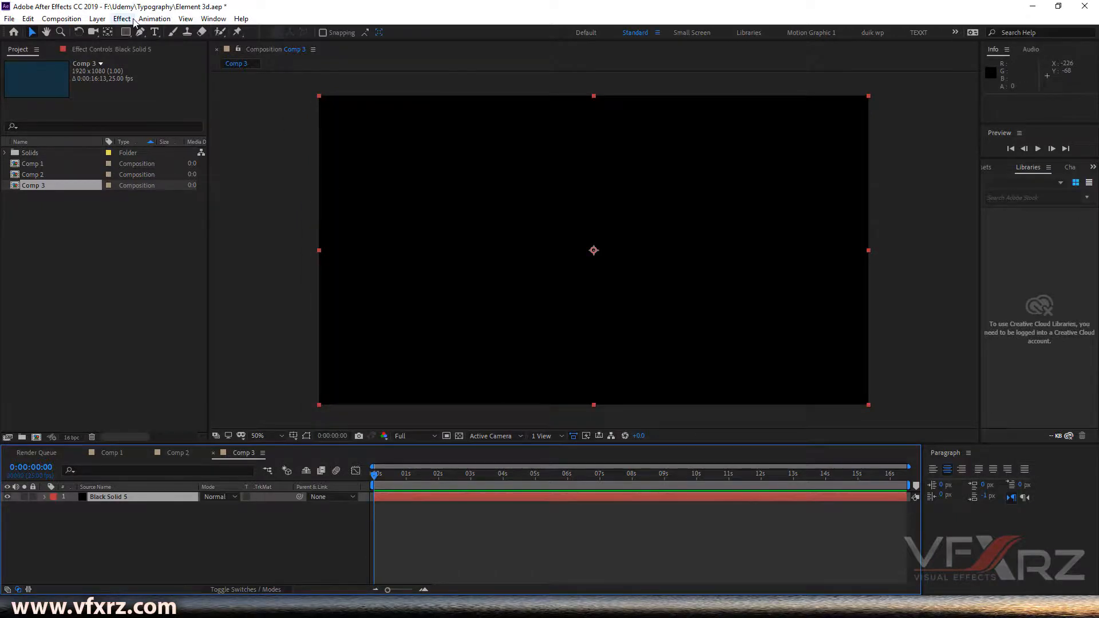
- Apply the Video Copilot Element effect to the solid layer
left_click(124, 19)
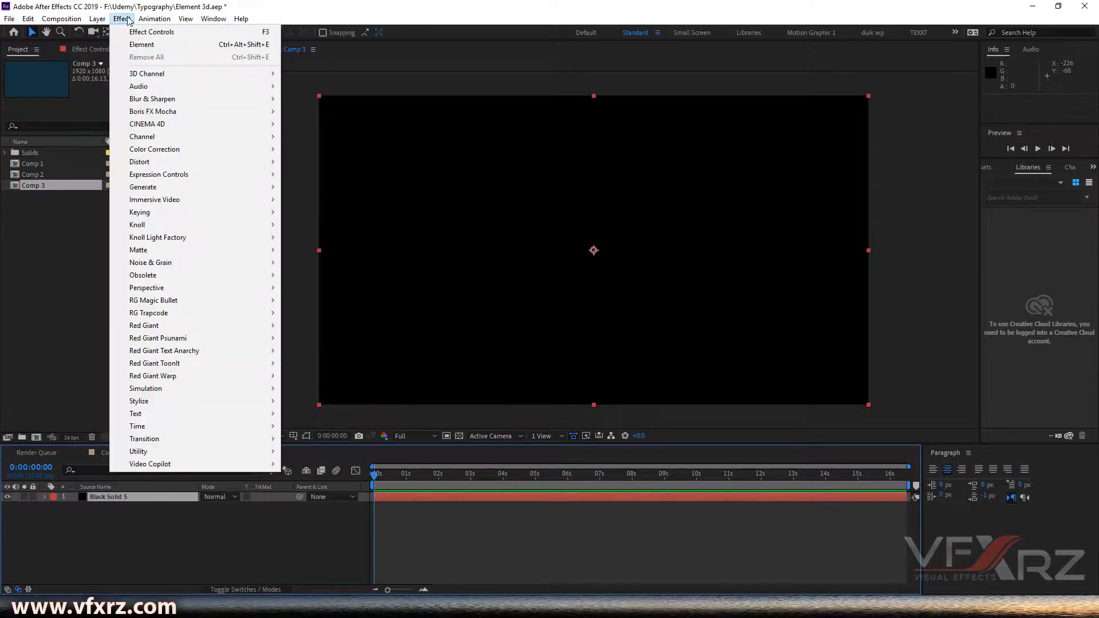
mouse_move(259, 464)
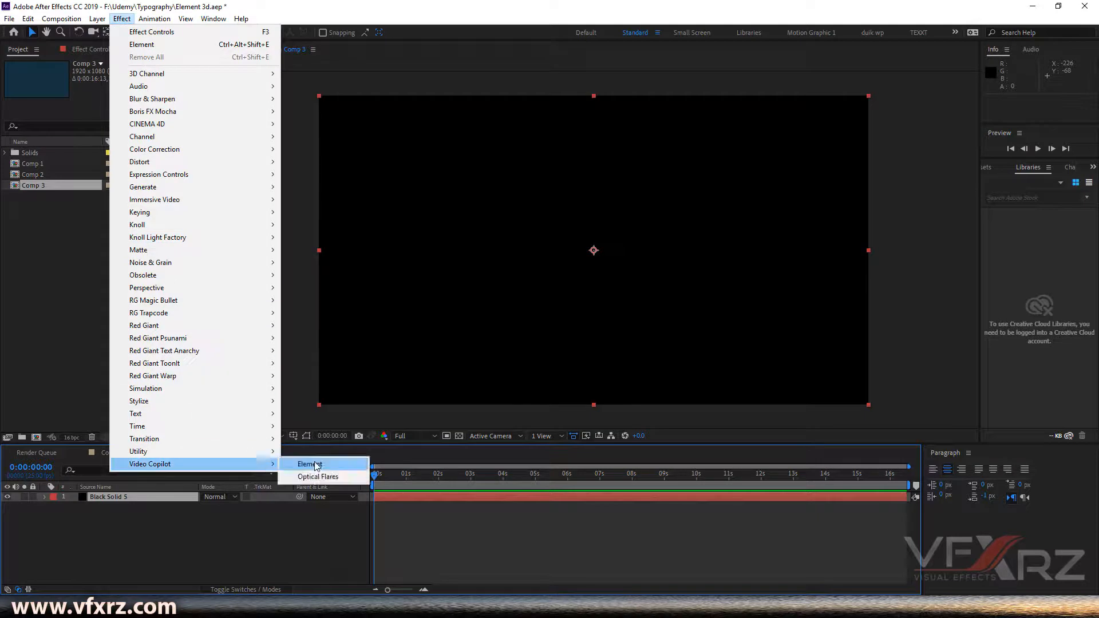
left_click(320, 465)
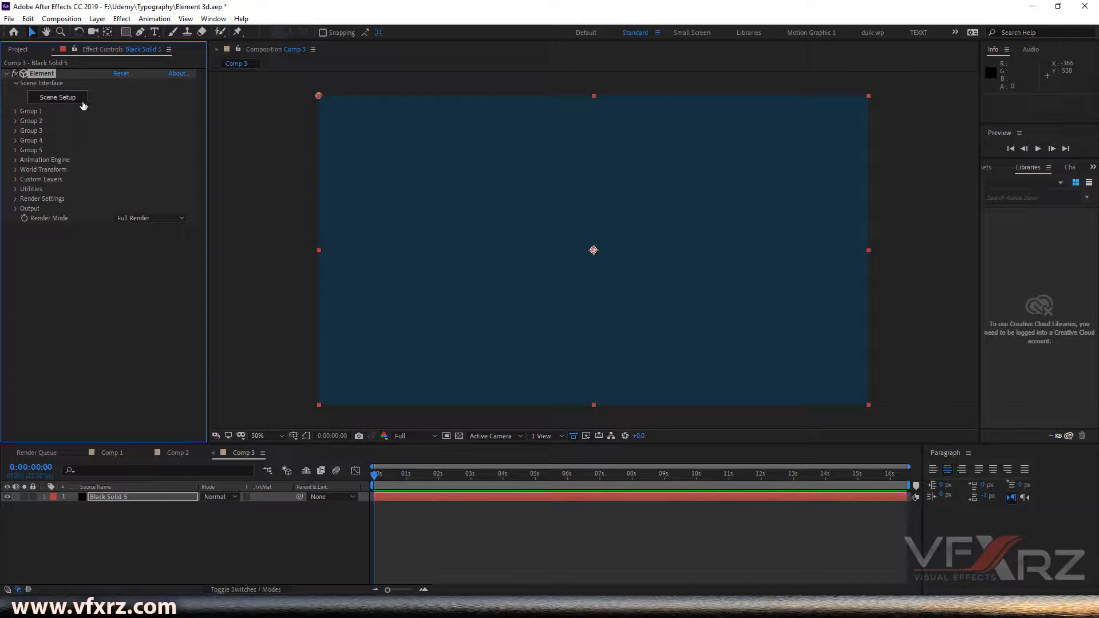
- Open Element's Scene Setup, import vfxrz.c4d with default import preferences, and close the setup
left_click(62, 103)
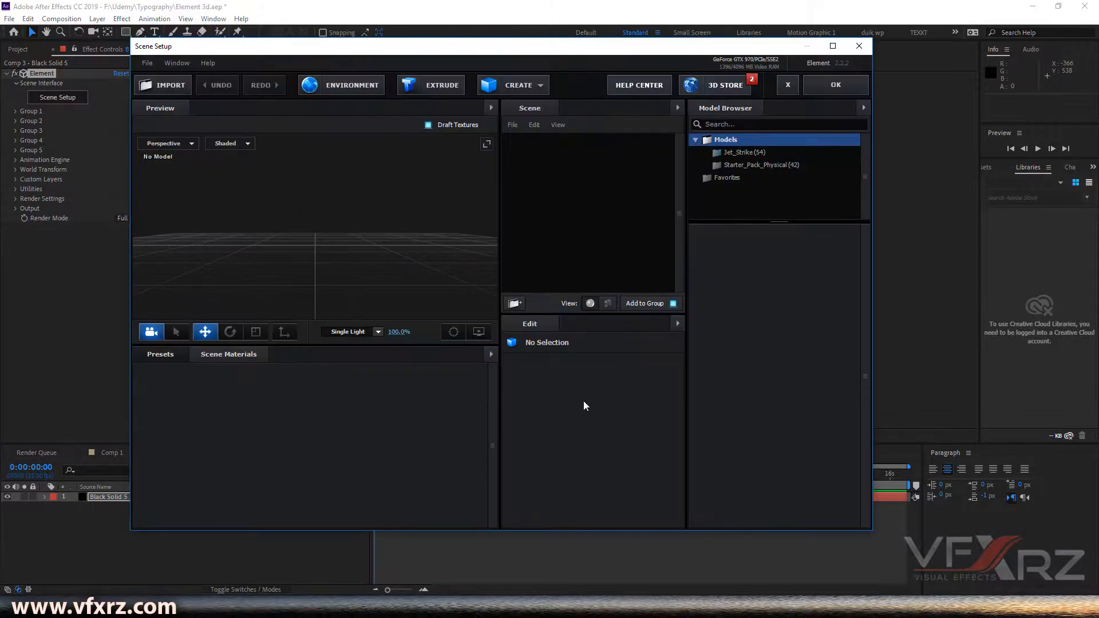
left_click_drag(555, 50, 549, 46)
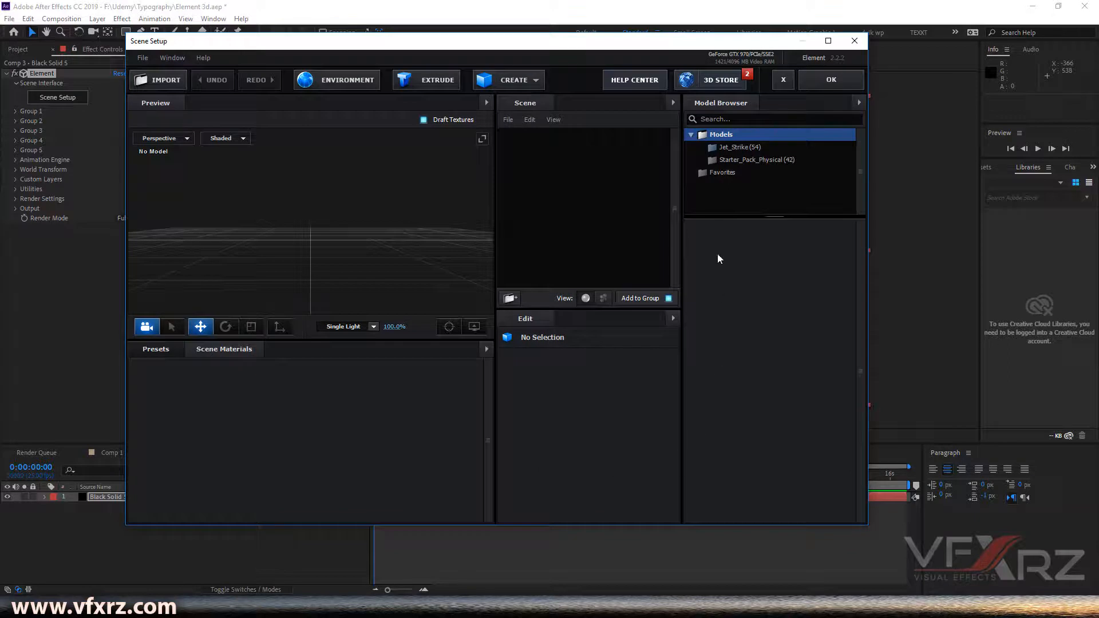
left_click_drag(579, 47, 580, 41)
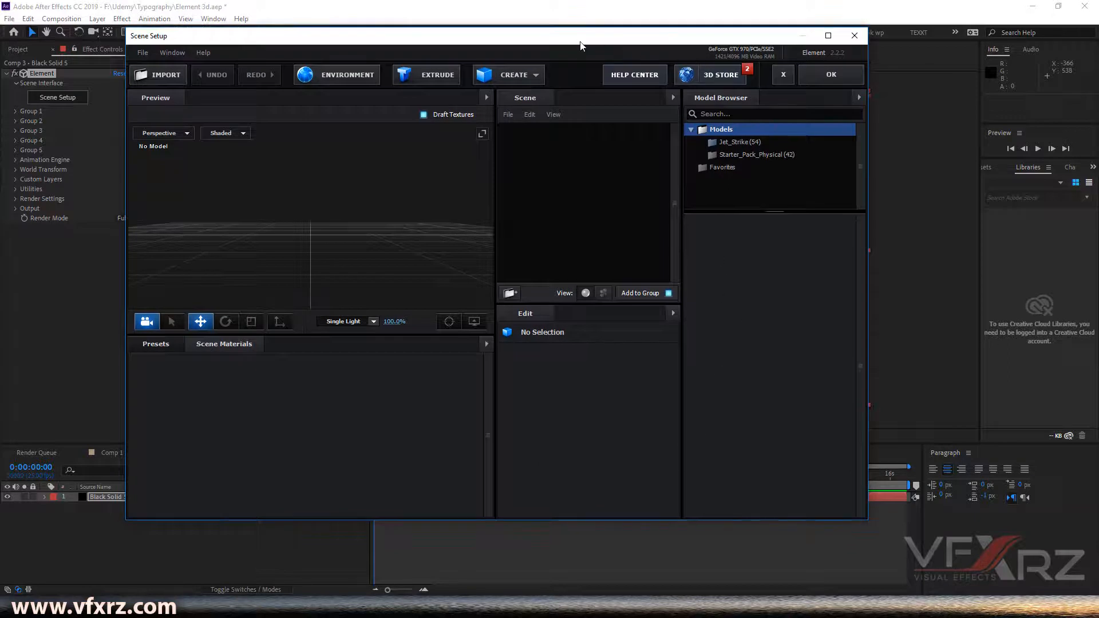
left_click(157, 79)
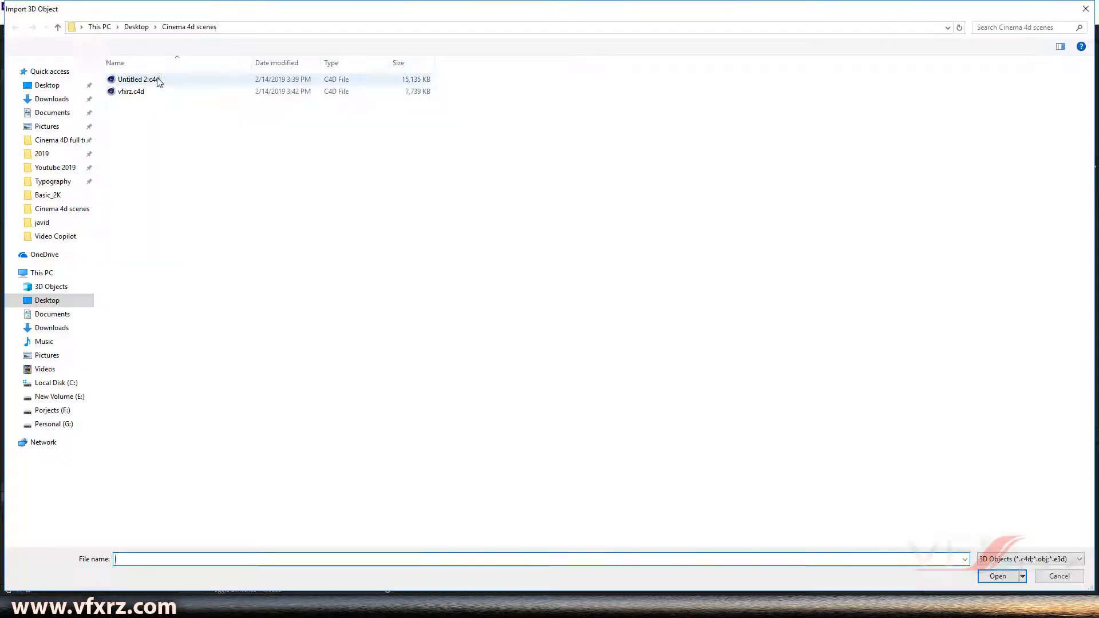
left_click(255, 93)
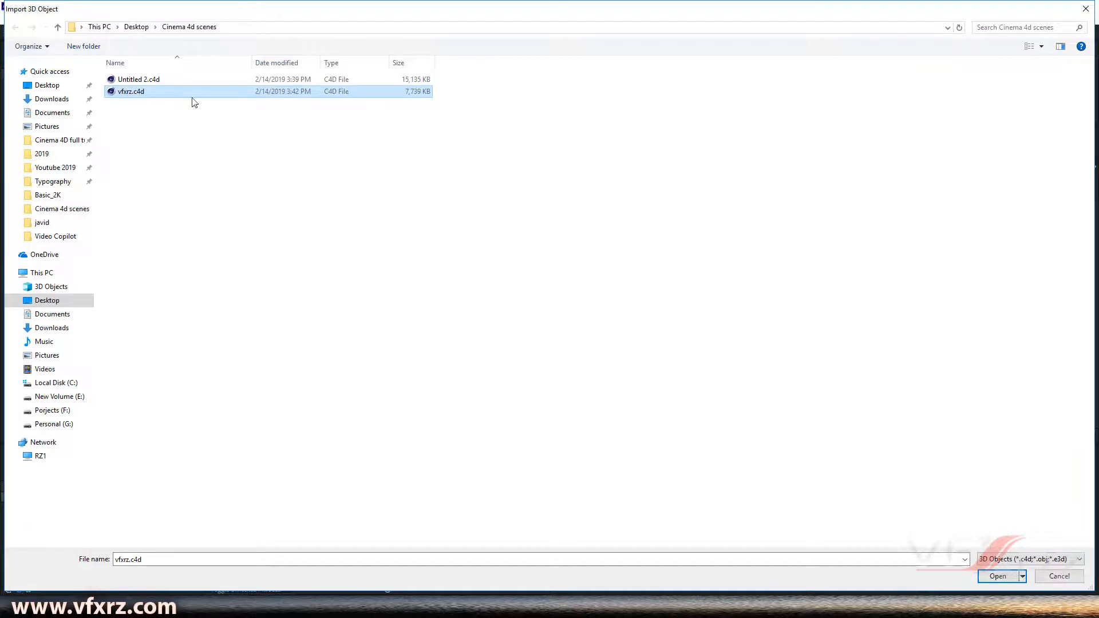
left_click(997, 581)
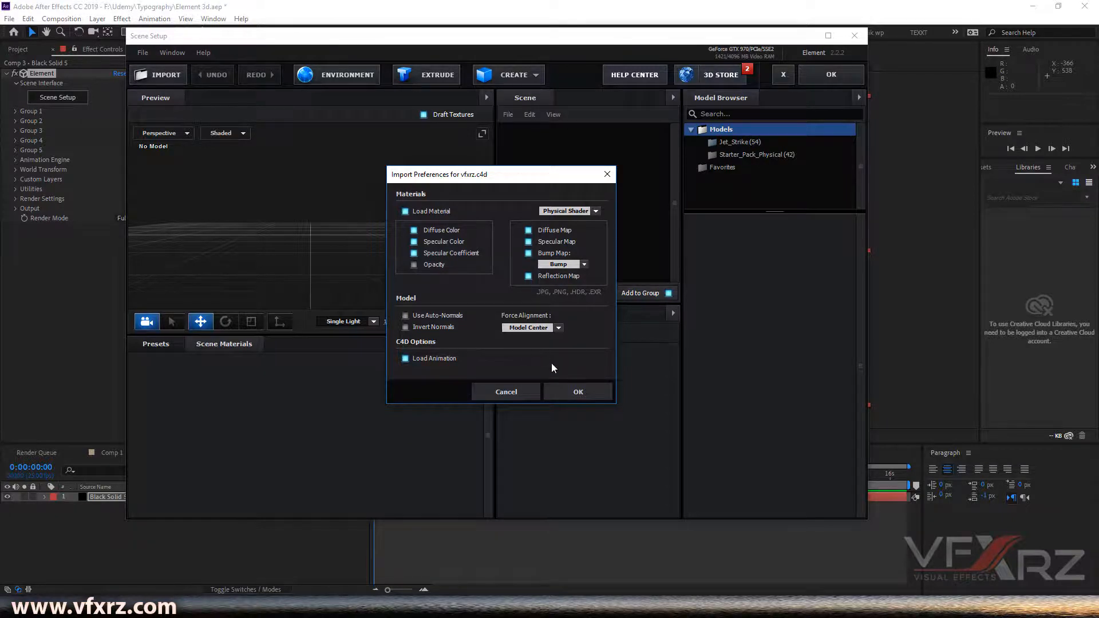
left_click(575, 395)
left_click_drag(462, 290, 405, 167)
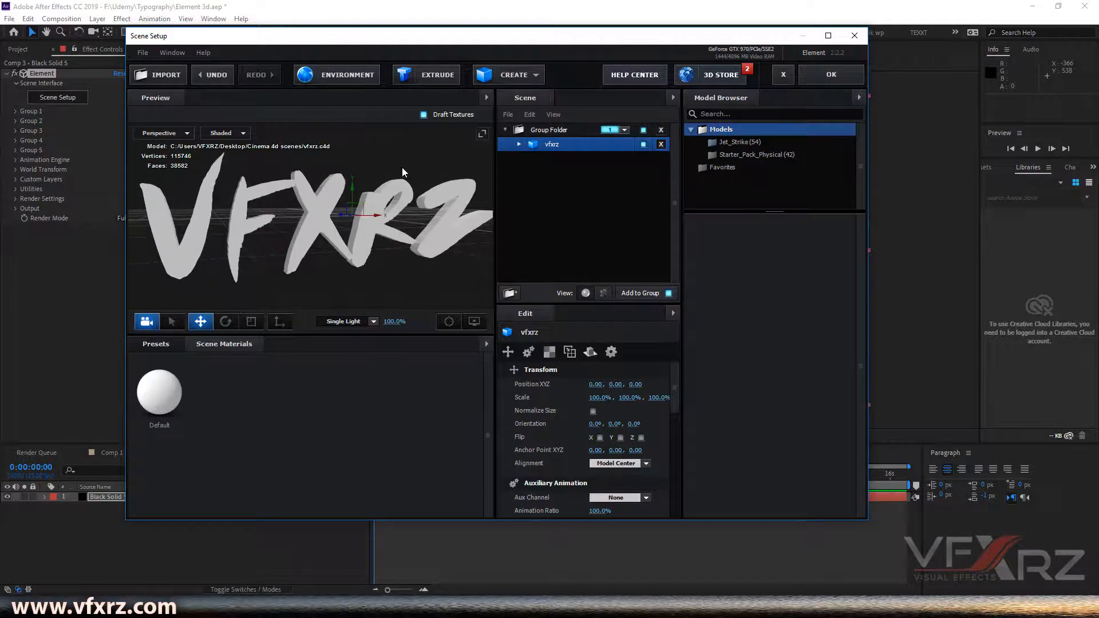
mouse_move(422, 166)
left_mouse_down()
mouse_move(375, 170)
mouse_move(405, 149)
mouse_move(442, 166)
mouse_move(432, 171)
left_mouse_up()
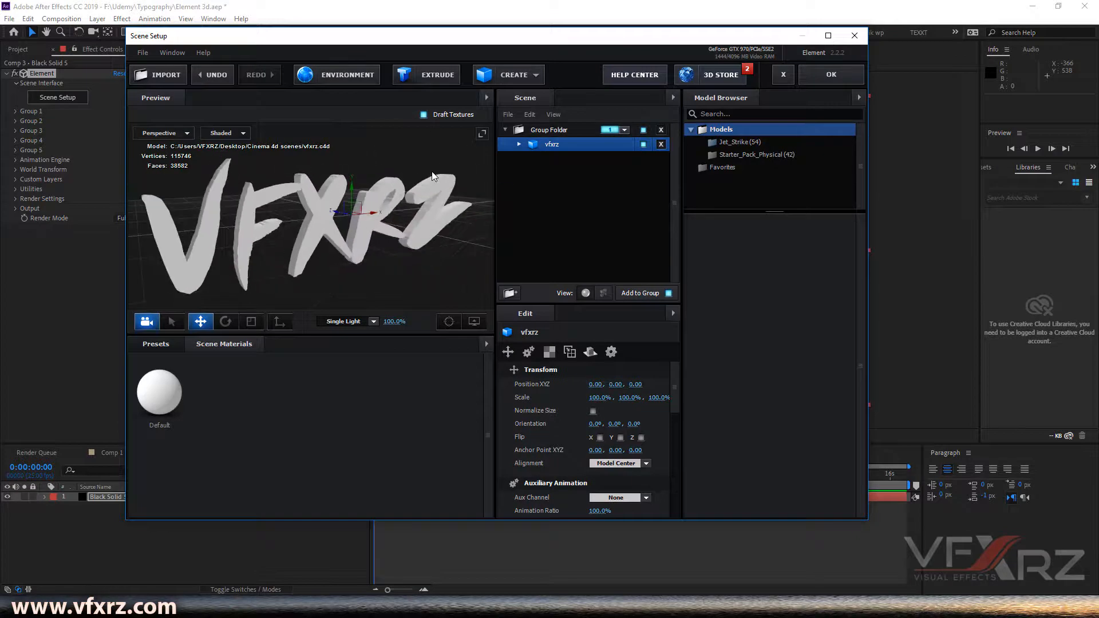
left_click(830, 77)
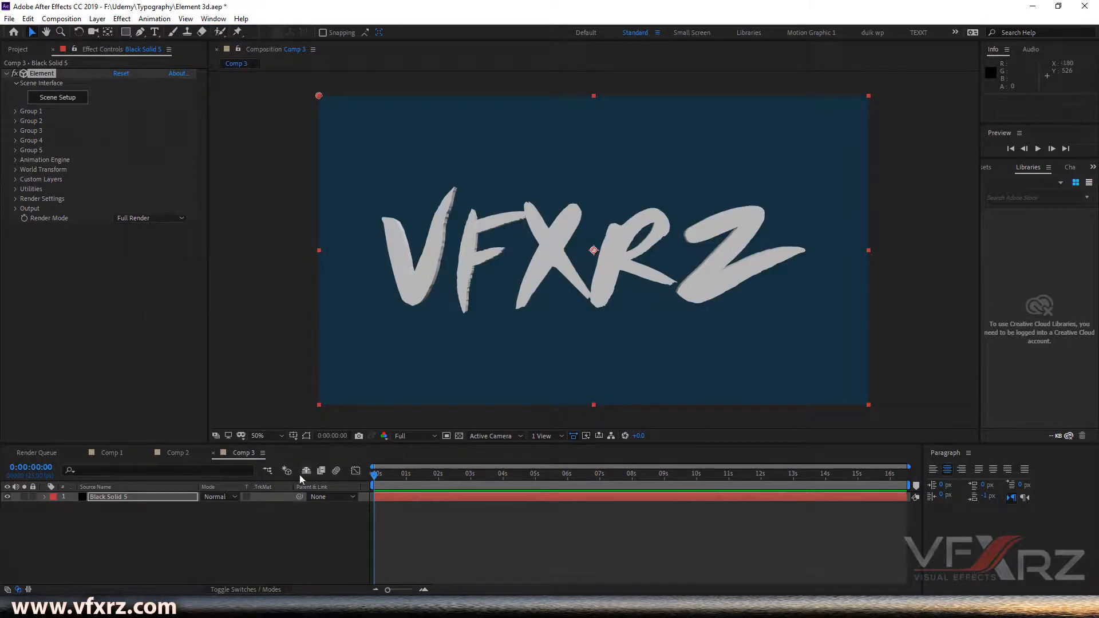
- Reopen Element's Scene Setup and open the Physical material presets
left_click(58, 98)
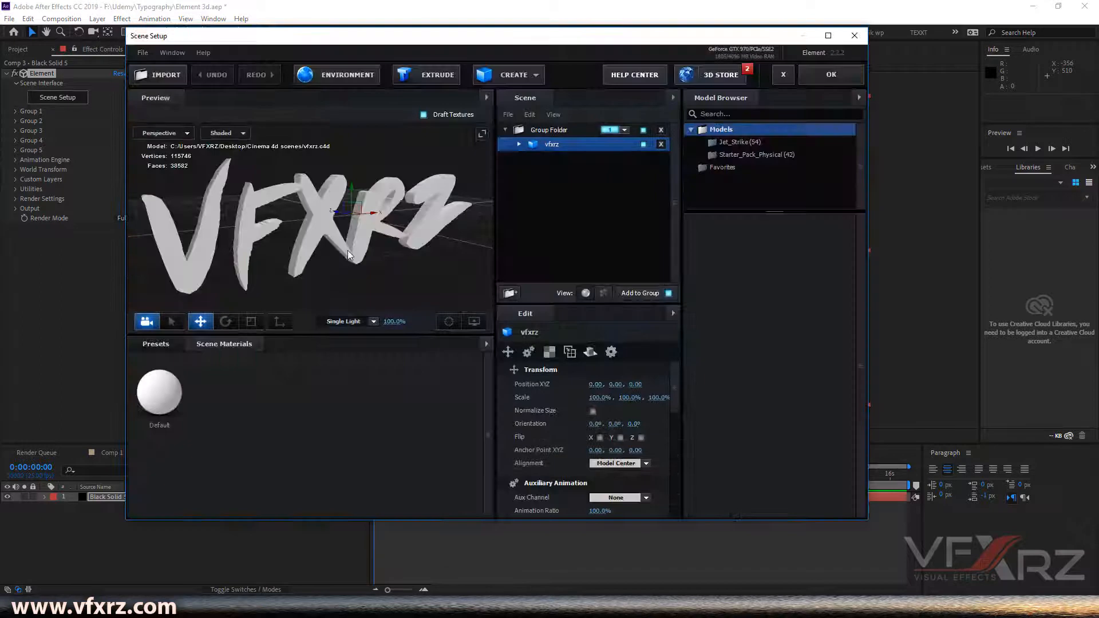
left_click(195, 344)
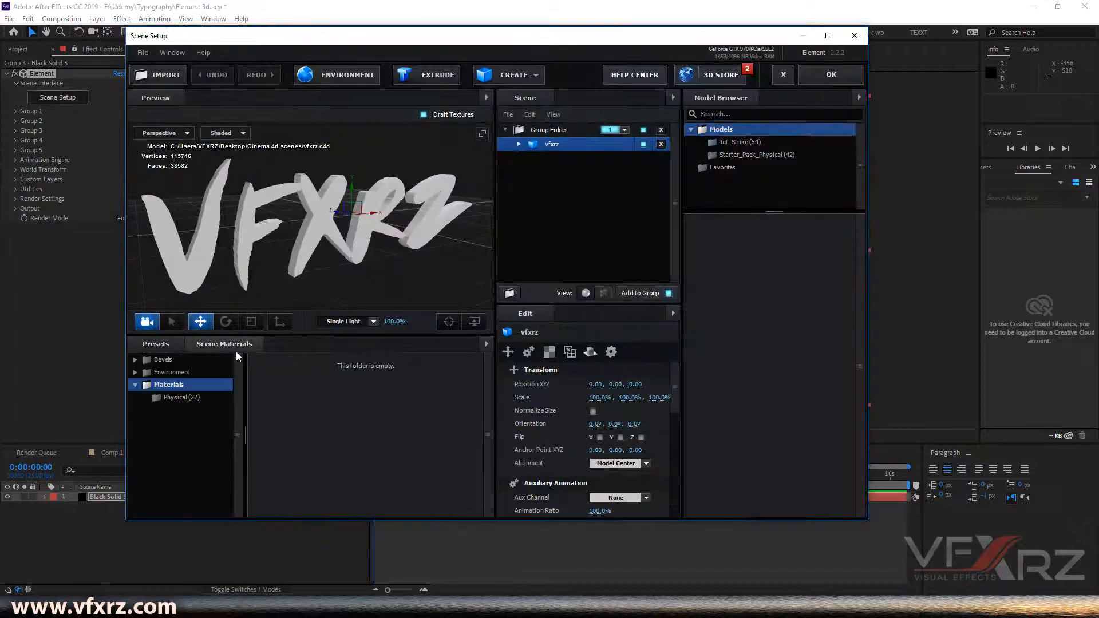
left_click_drag(341, 268, 359, 257)
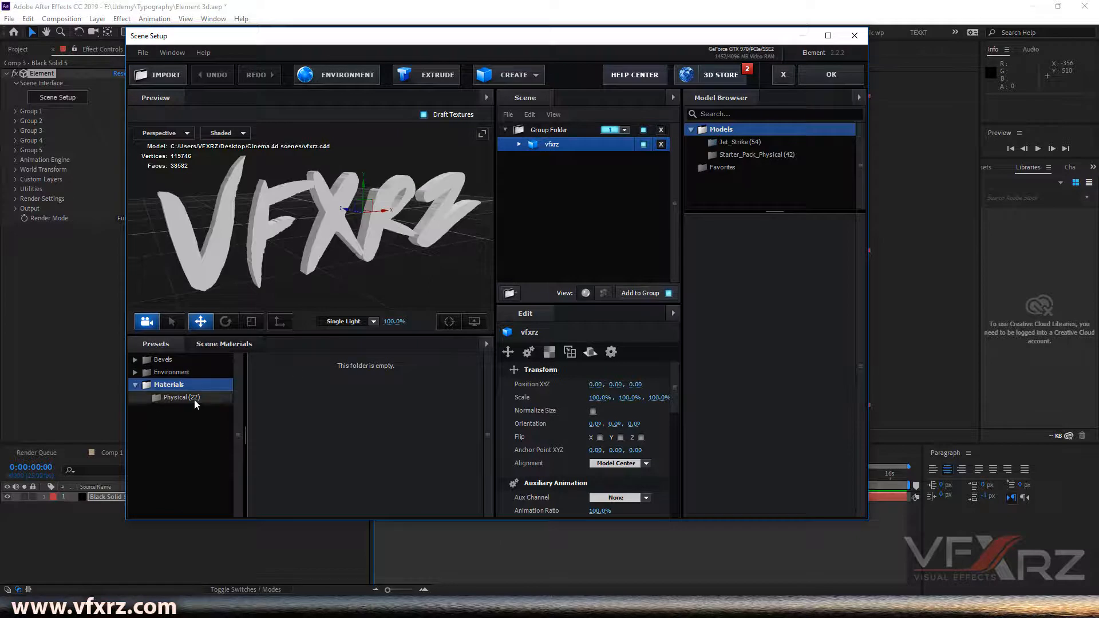
left_click(173, 401)
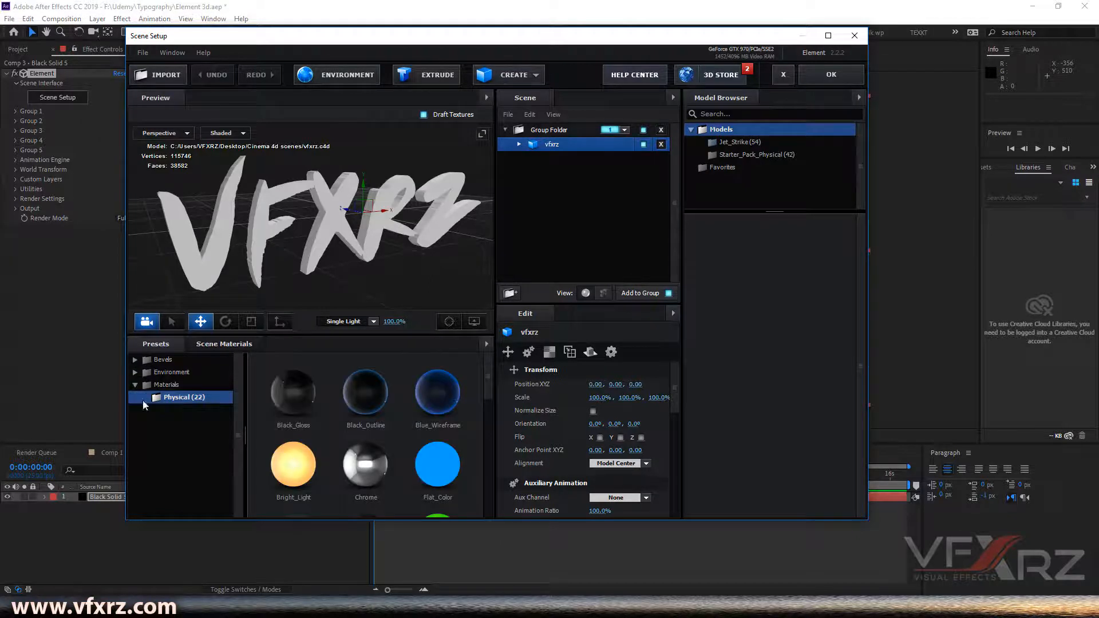
- Apply the Outline_Illumination physical material to the vfxrz model
scroll(403, 435, "down", 5)
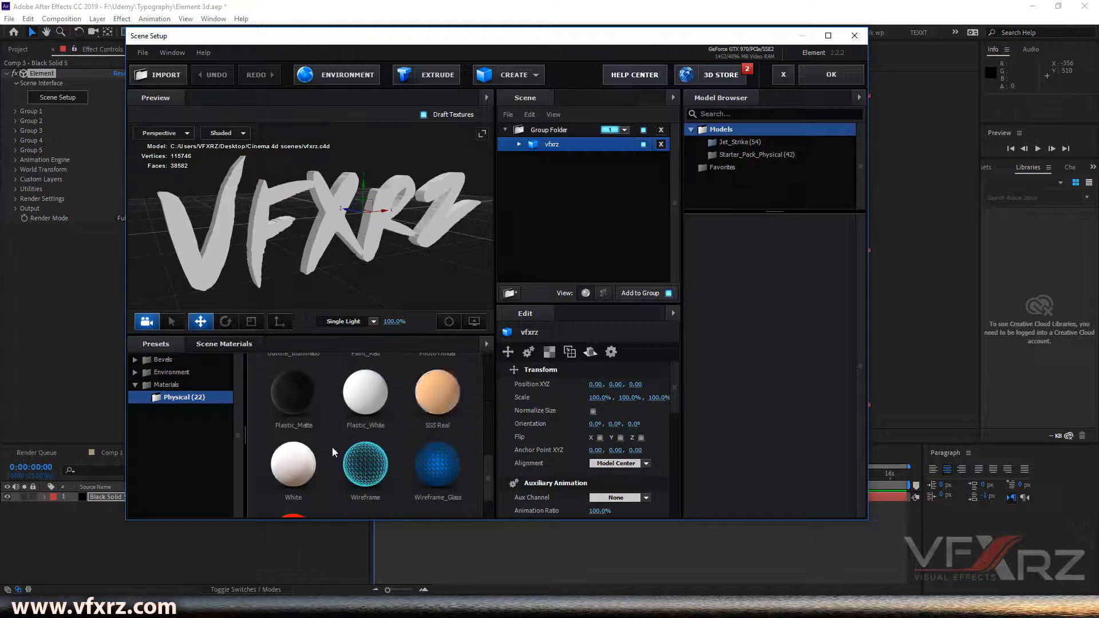
scroll(329, 445, "up", 2)
left_click_drag(298, 431, 327, 235)
mouse_move(430, 277)
left_mouse_down()
mouse_move(398, 270)
mouse_move(452, 275)
left_mouse_up()
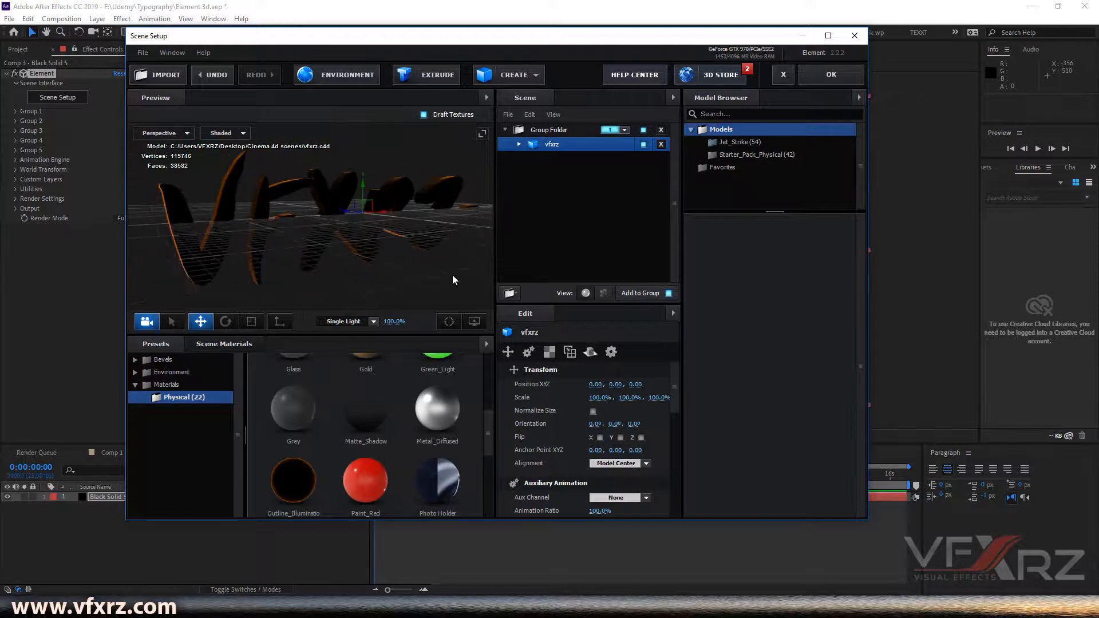
left_click(520, 145)
mouse_move(411, 262)
left_mouse_down()
mouse_move(366, 259)
mouse_move(400, 259)
left_mouse_up()
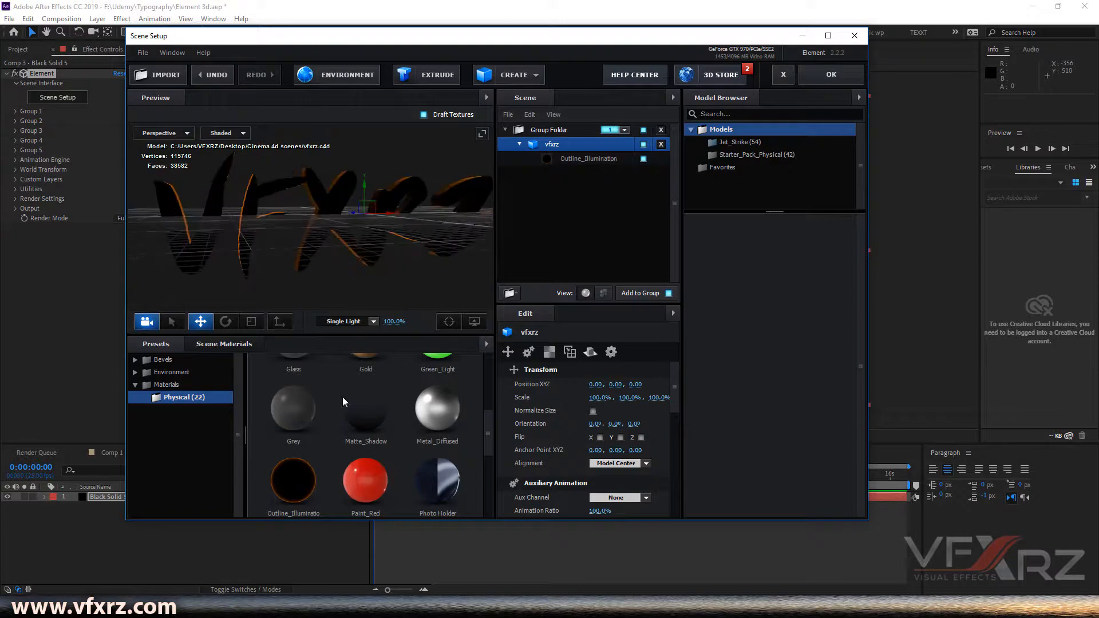
- Replace the vfxrz model's material with the White physical preset and confirm the Scene Setup
scroll(343, 416, "down", 2)
scroll(344, 417, "down", 2)
left_click_drag(306, 438, 571, 156)
left_click_drag(365, 248, 423, 279)
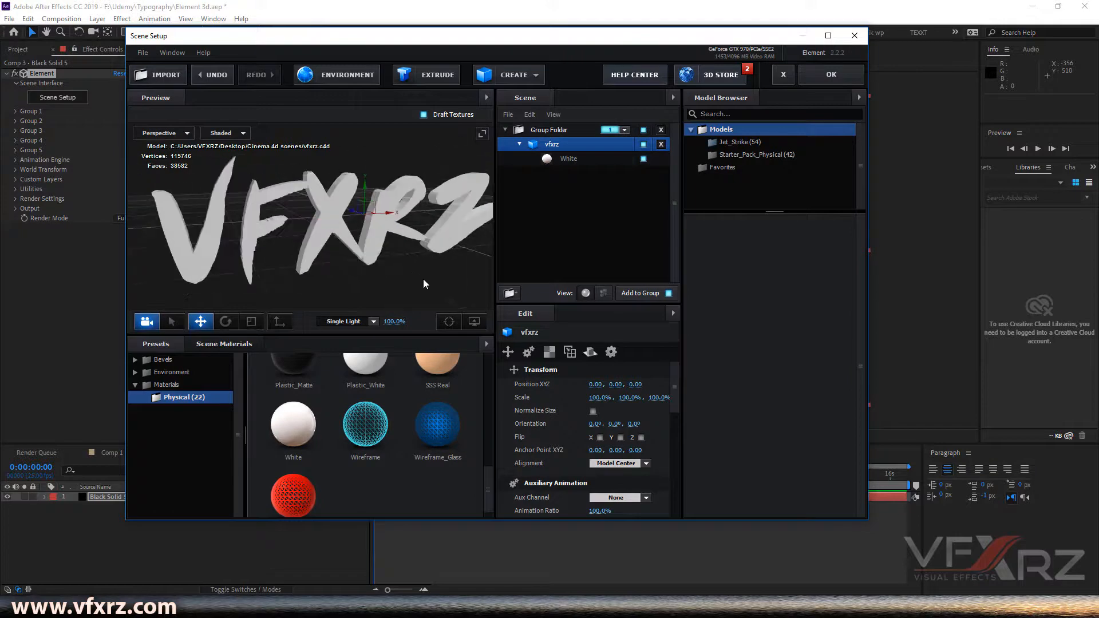
left_click(832, 75)
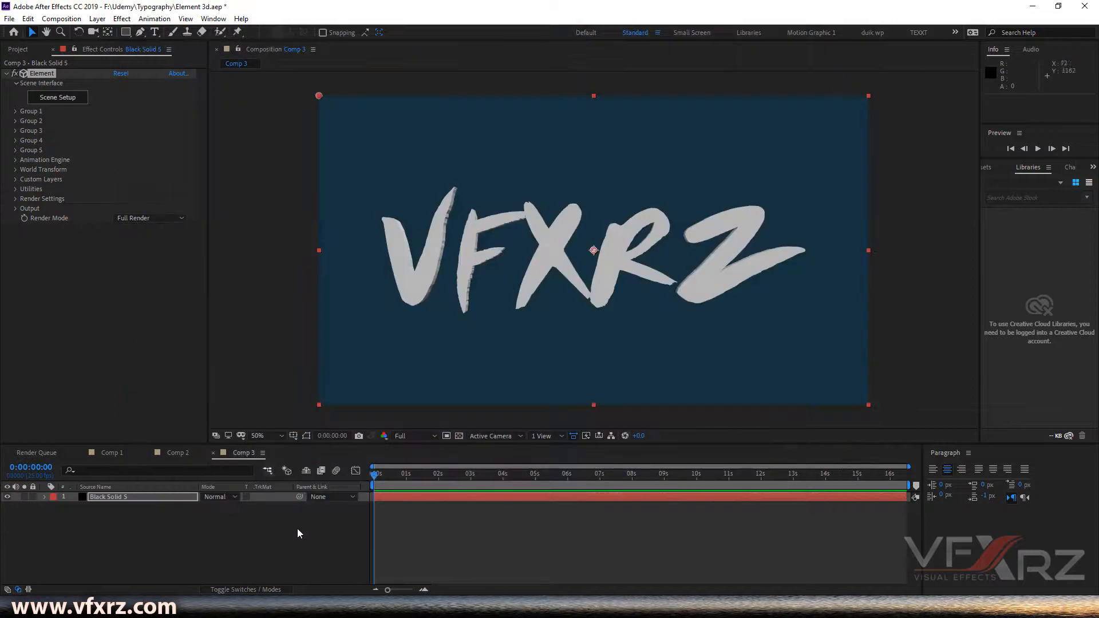
- Add a new camera layer with default settings and orbit it slightly to angle the view of the text
left_click(57, 548)
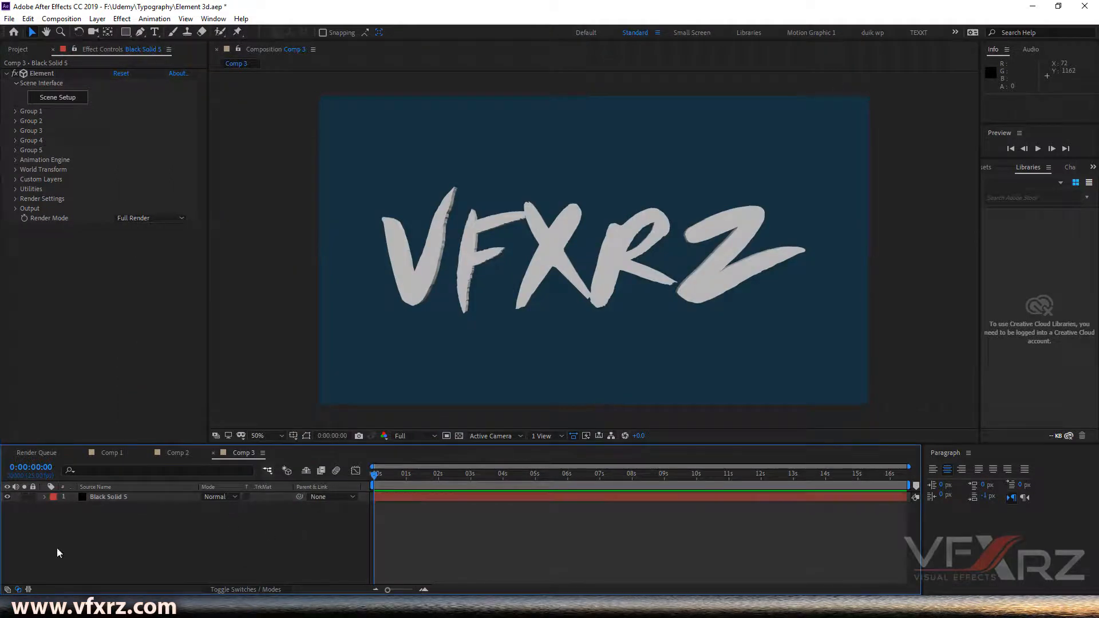
right_click(114, 531)
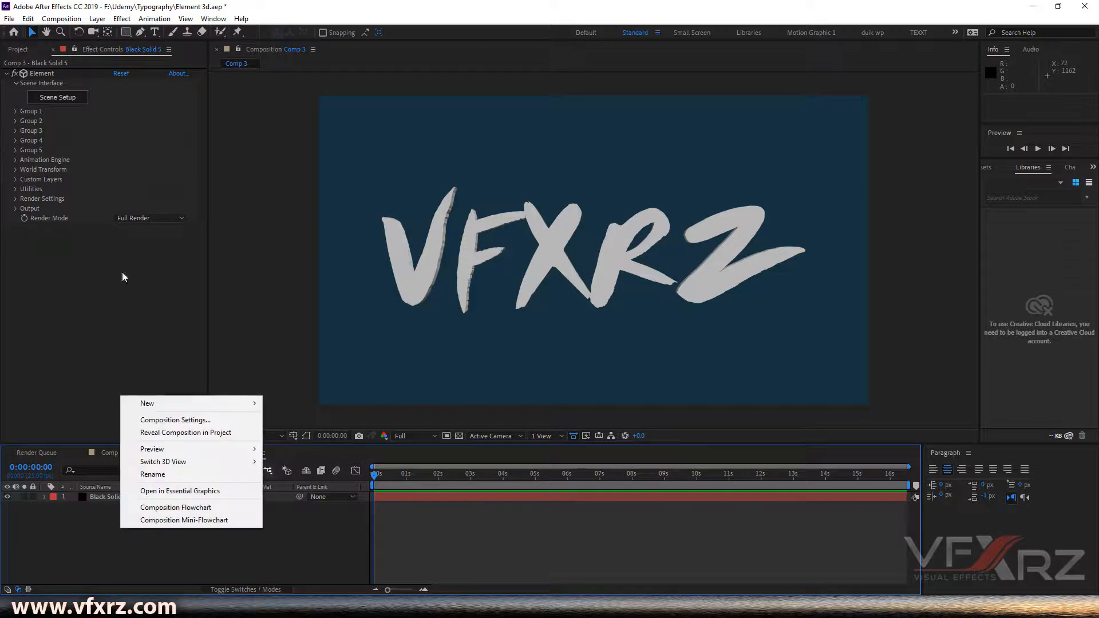
left_click(97, 18)
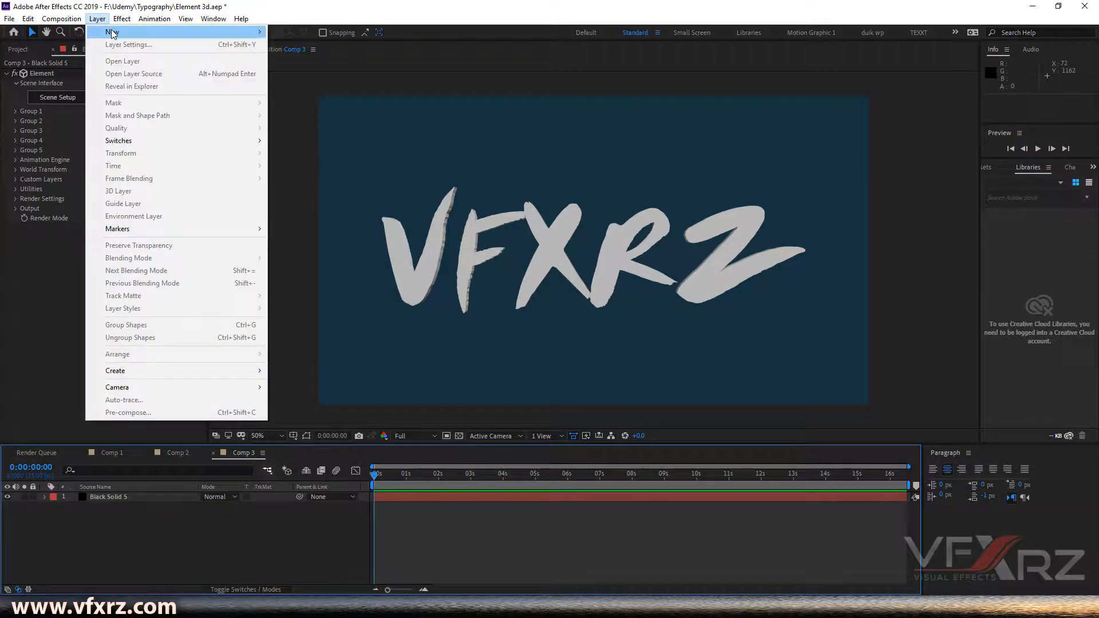
mouse_move(112, 33)
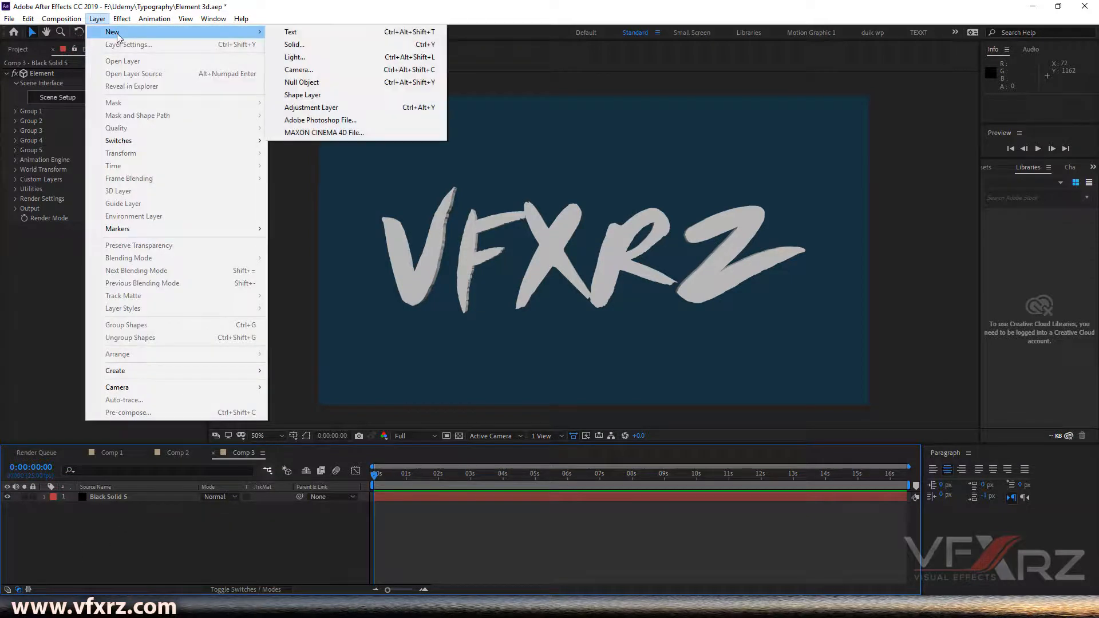
left_click(338, 70)
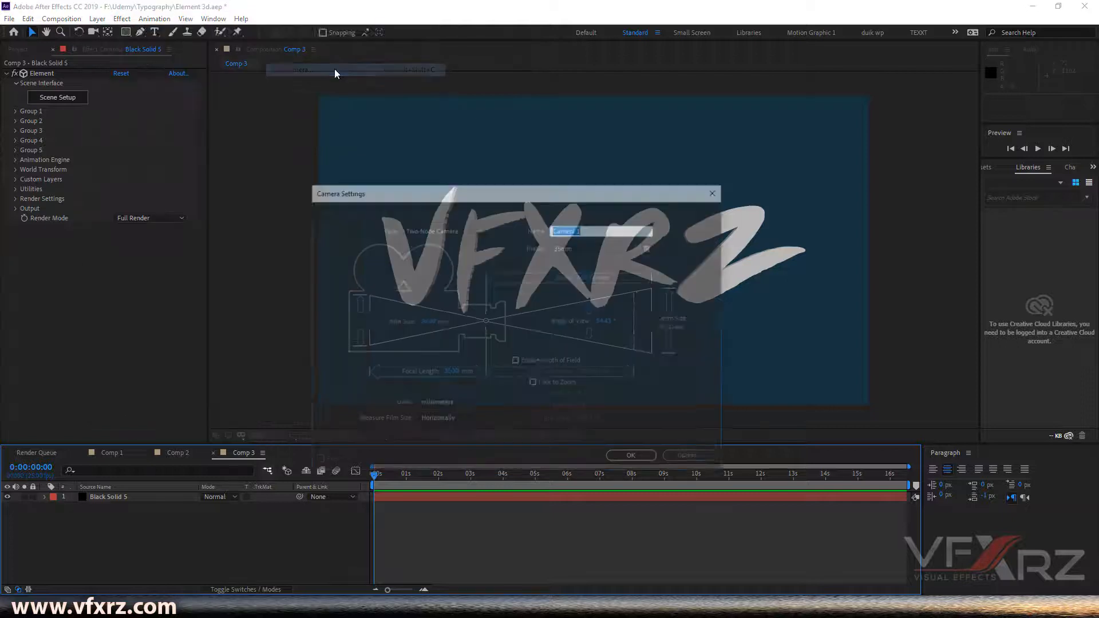
left_click(634, 457)
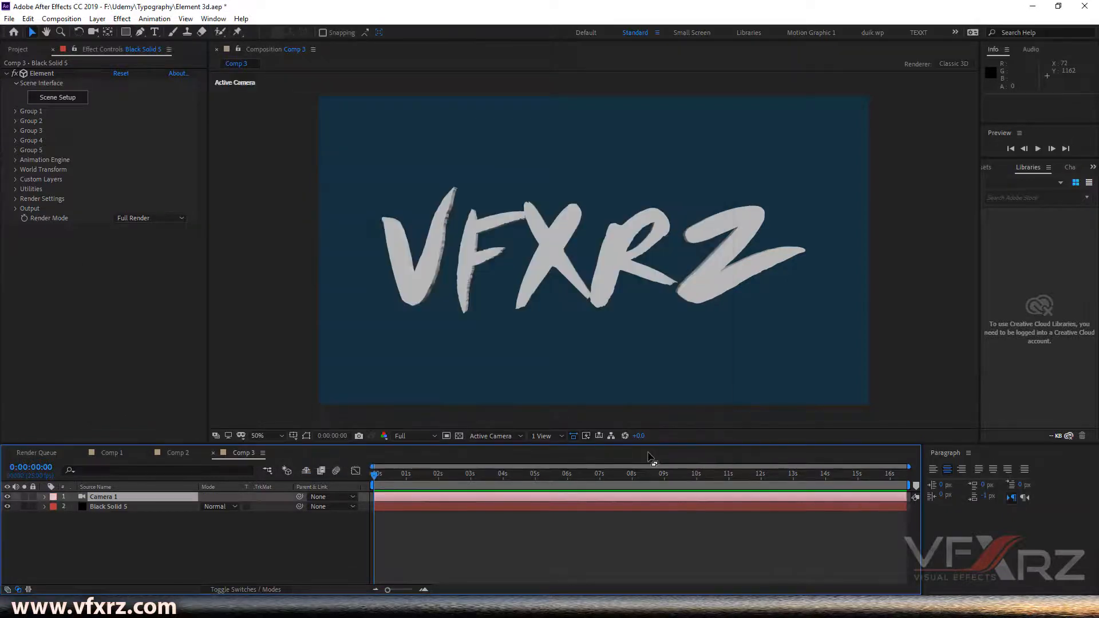
left_click(94, 31)
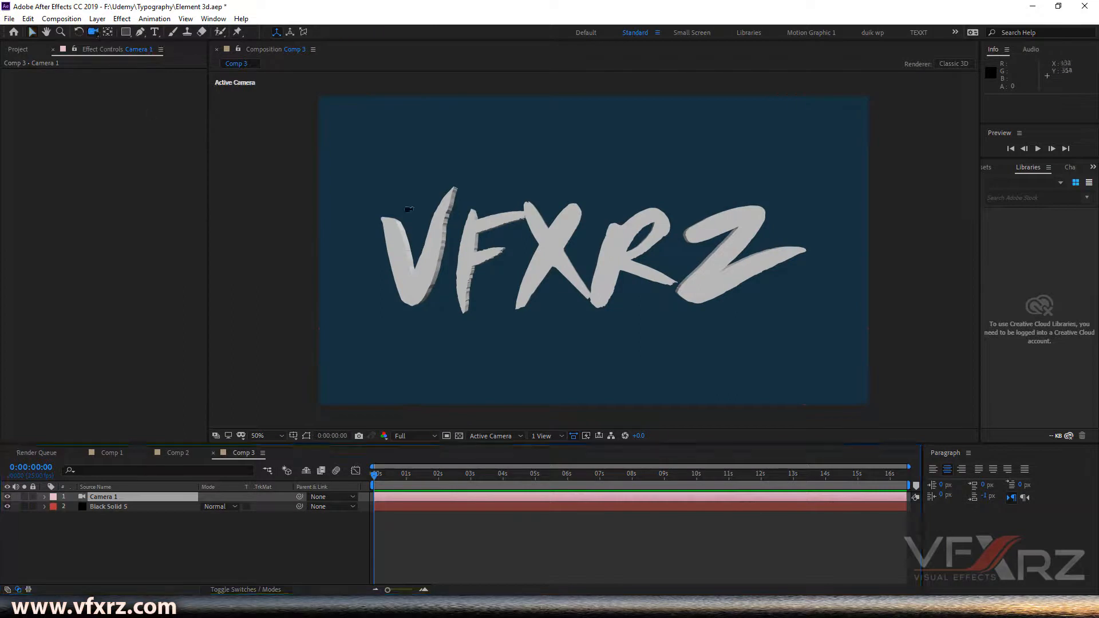
left_click_drag(564, 259, 524, 245)
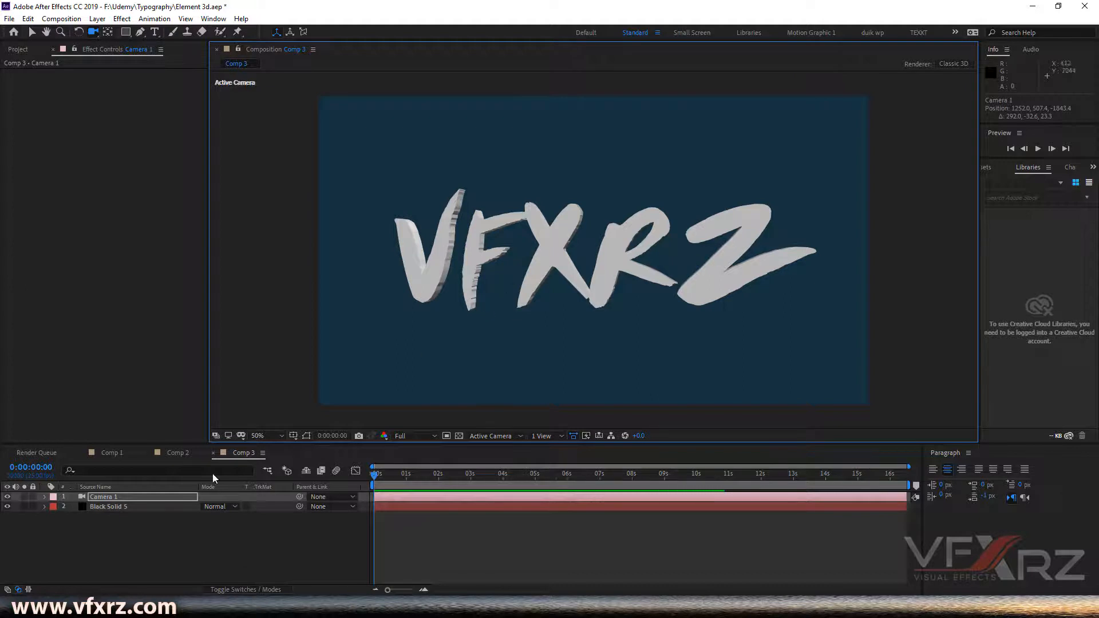
- Open Element's Scene Setup for the solid, turn on Multi-Object for the group folder, and confirm
left_click(126, 506)
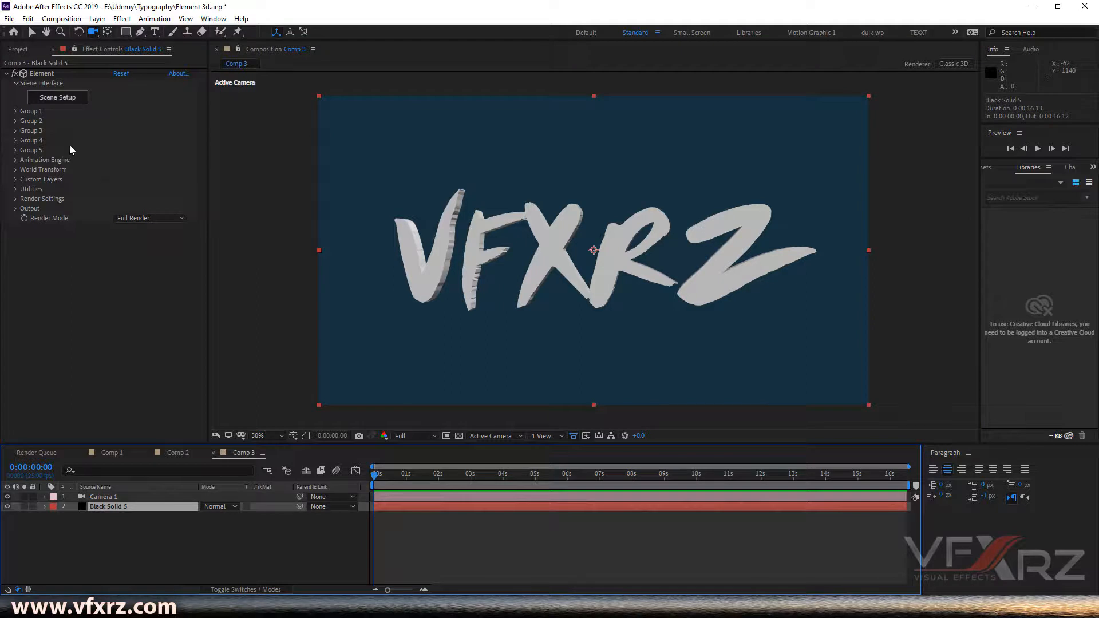
left_click(15, 112)
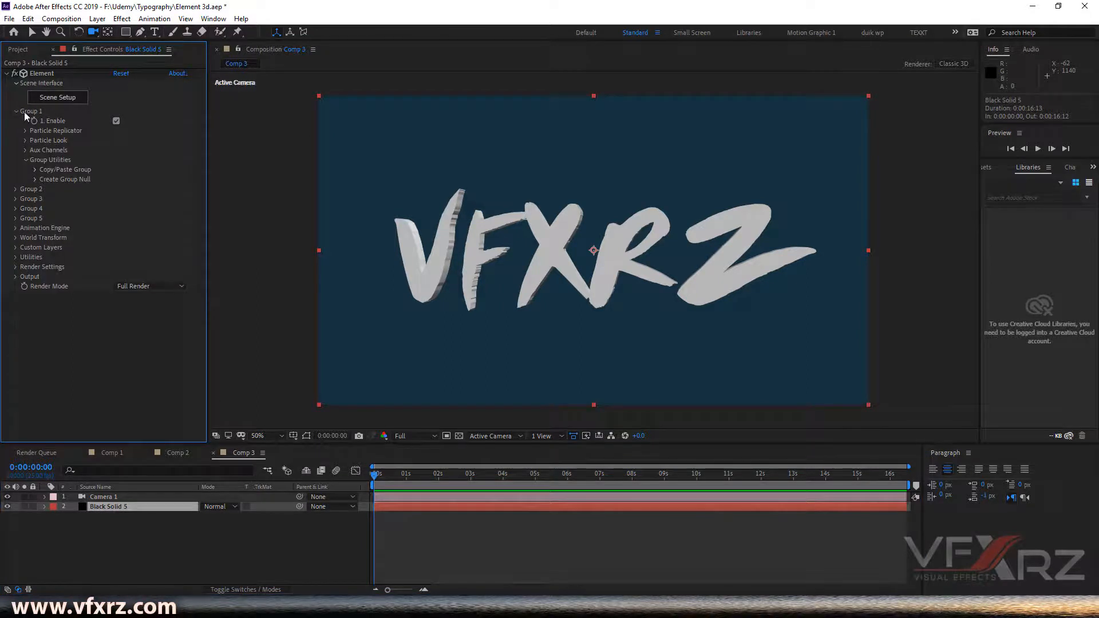
left_click(53, 104)
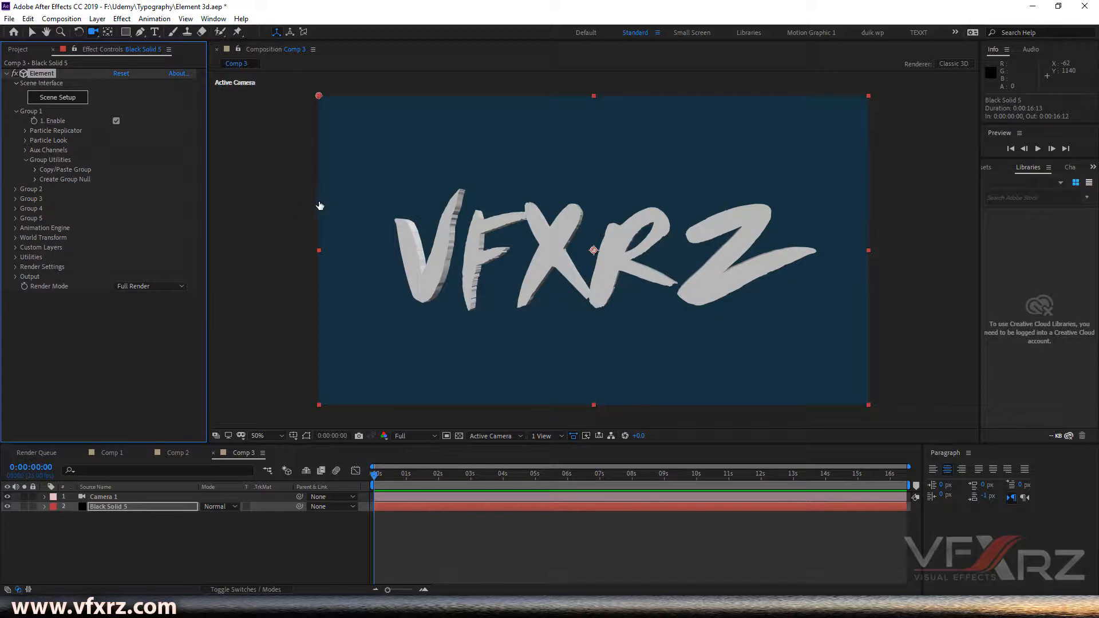
left_click(57, 97)
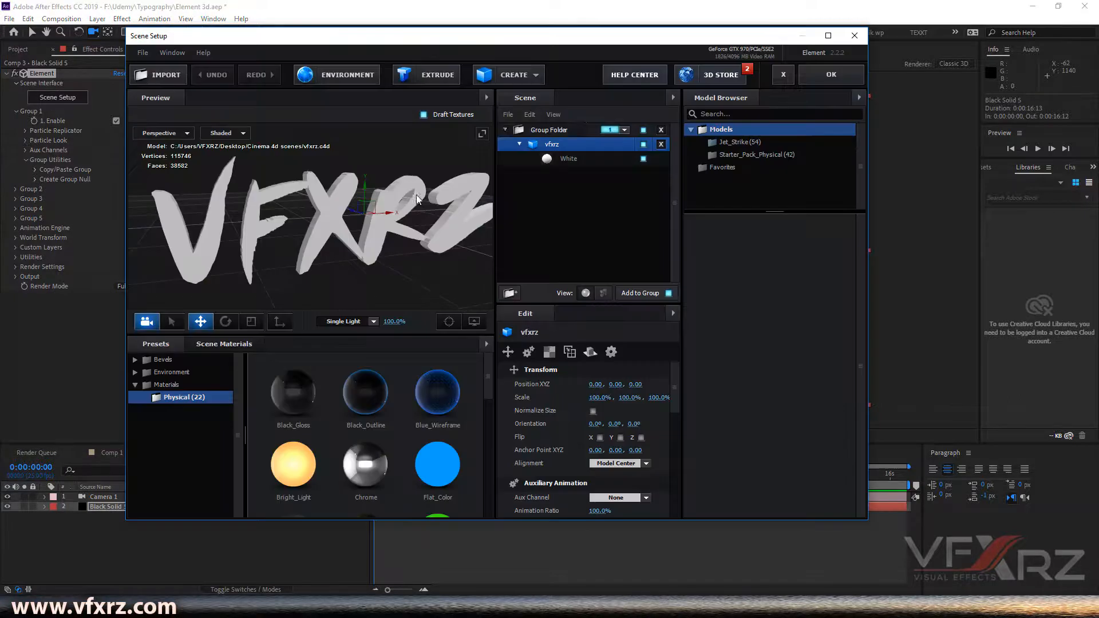
left_click(576, 130)
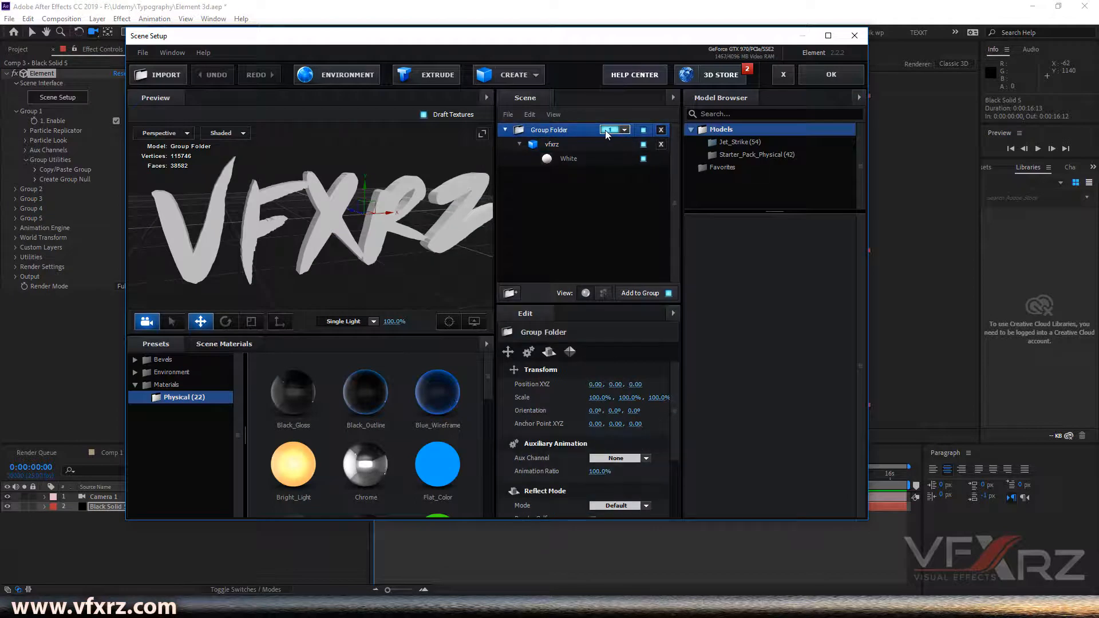
left_click(607, 131)
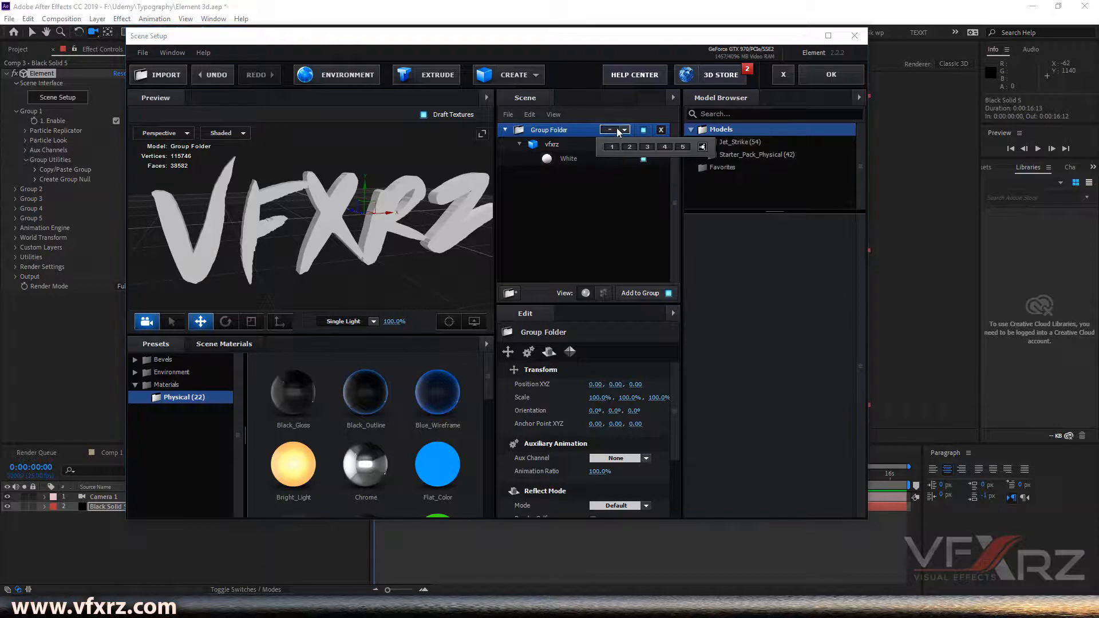
left_click(616, 145)
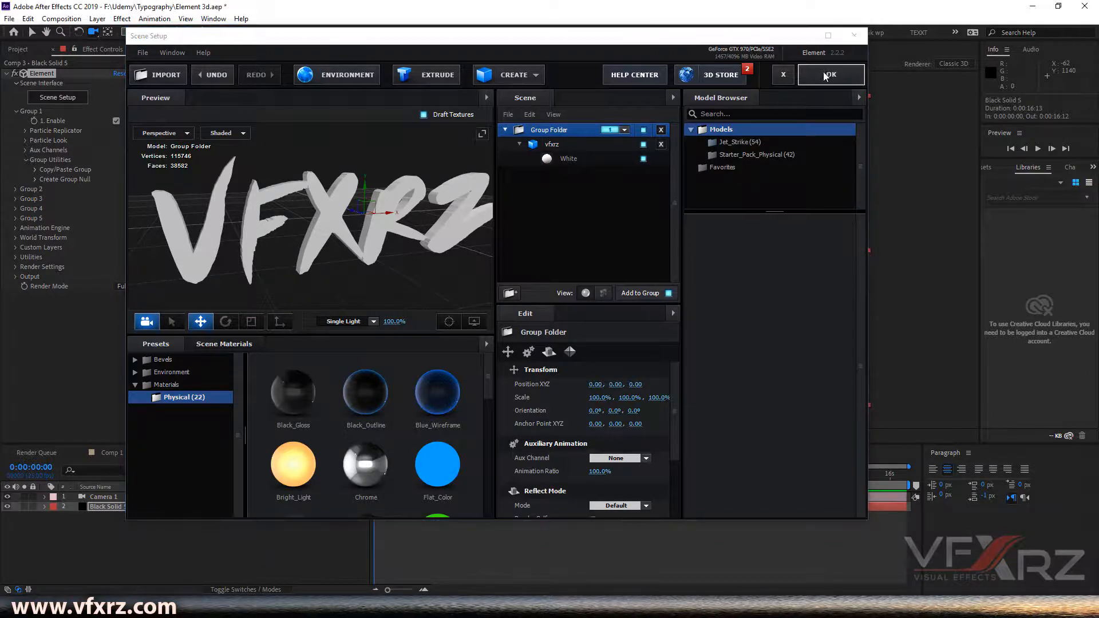
left_click(824, 74)
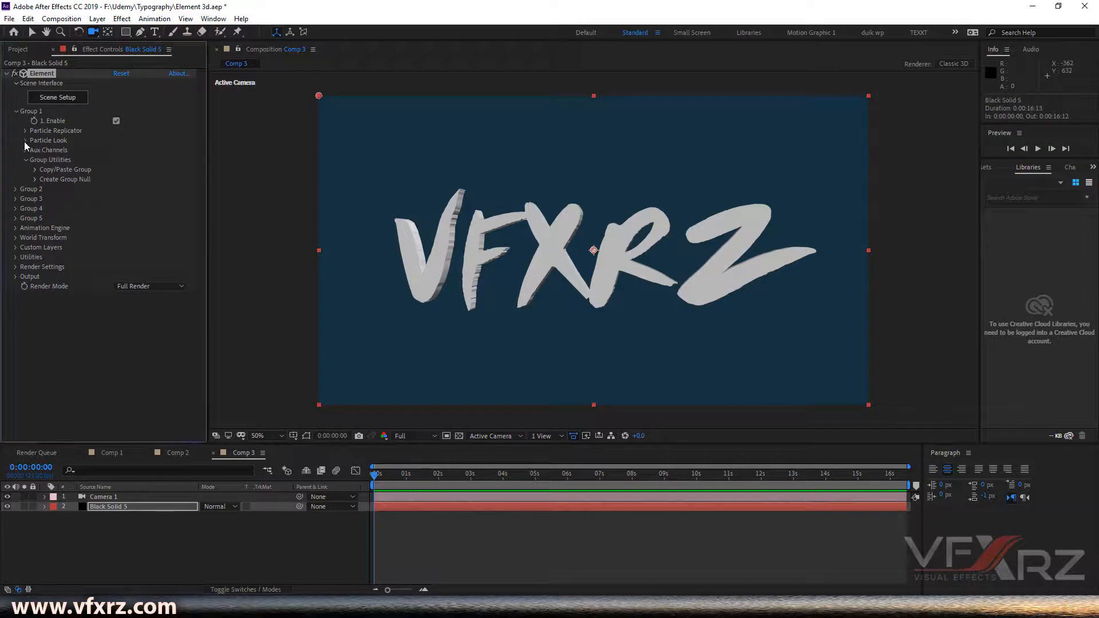
- Expand Group 1's Particle Look and enable Multi-Object
left_click(24, 142)
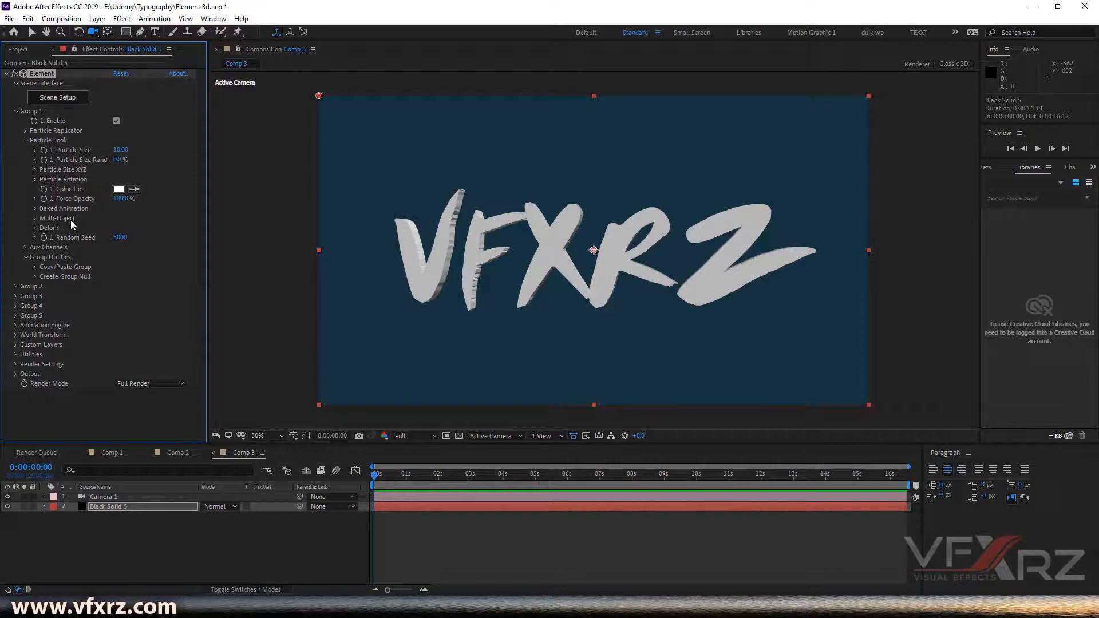
left_click(34, 218)
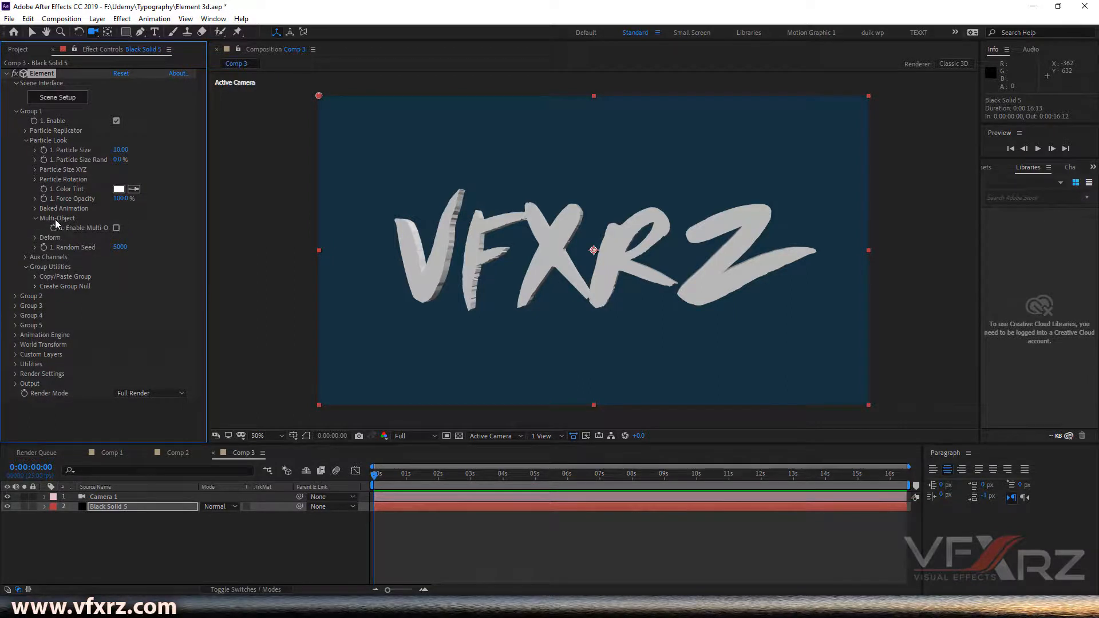
left_click(116, 228)
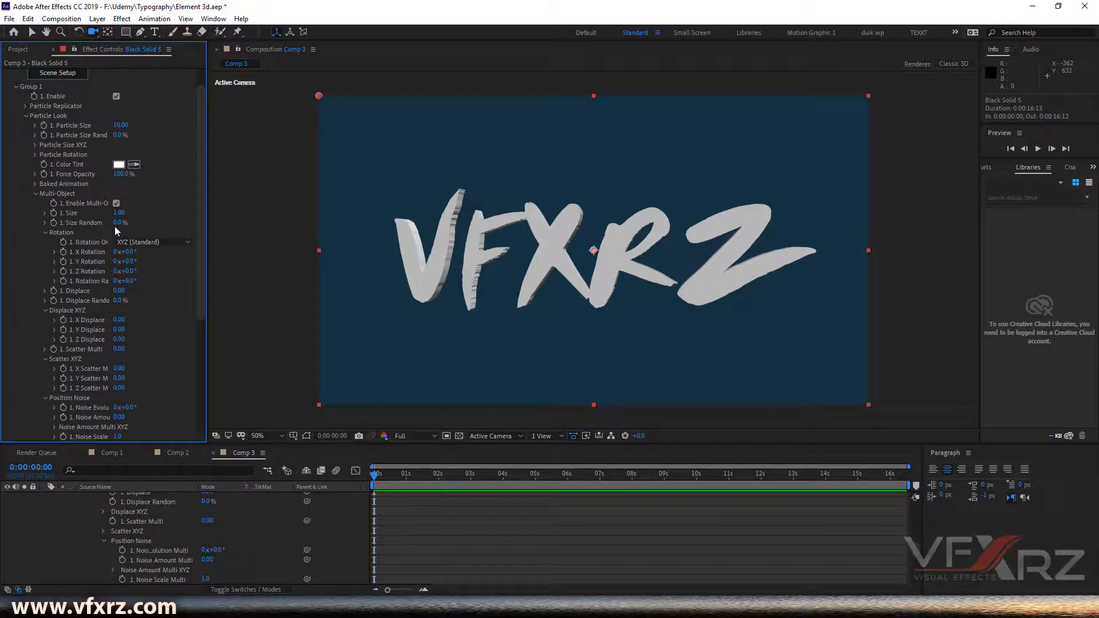
- Move to about 5 seconds and set keyframes for the Multi-Object Displace XYZ and Scatter XYZ values
scroll(68, 203, "down", 1)
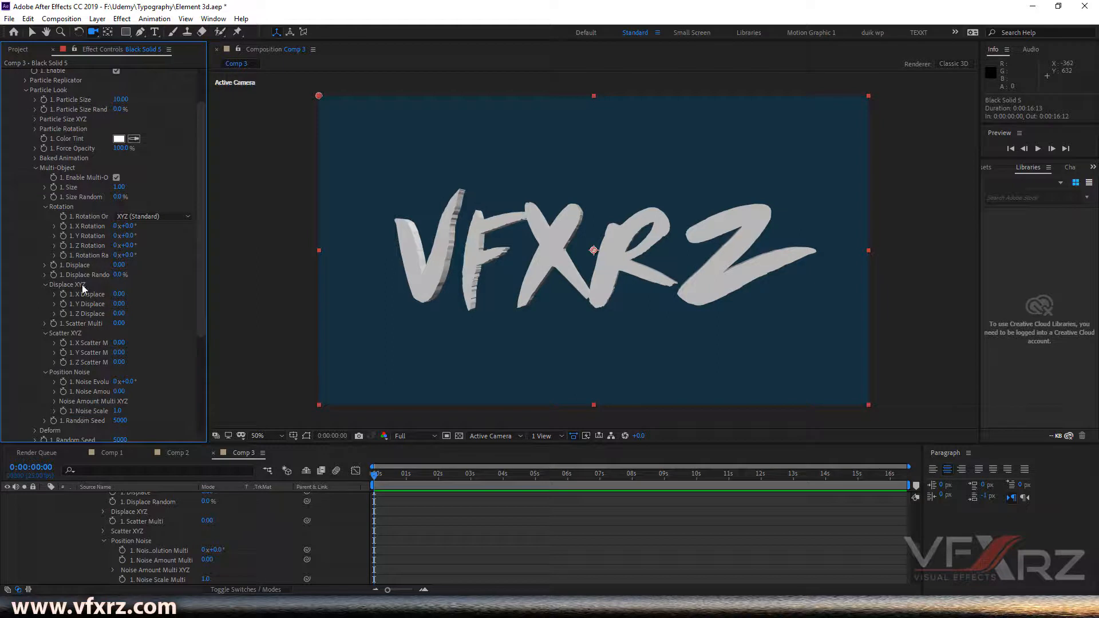
scroll(141, 280, "down", 1)
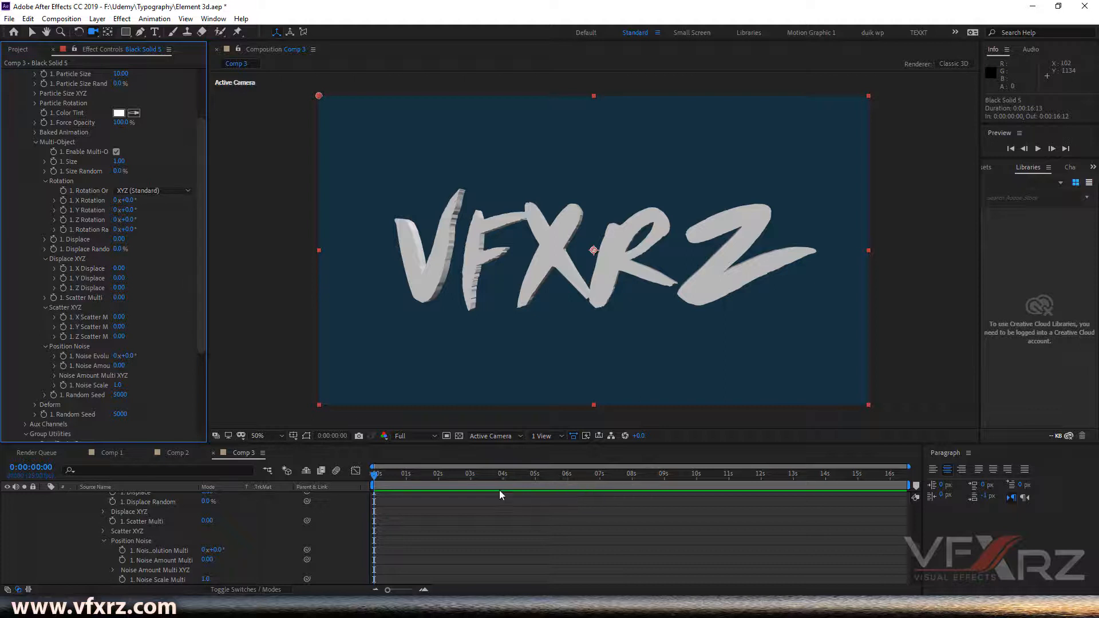
left_click_drag(504, 477, 534, 491)
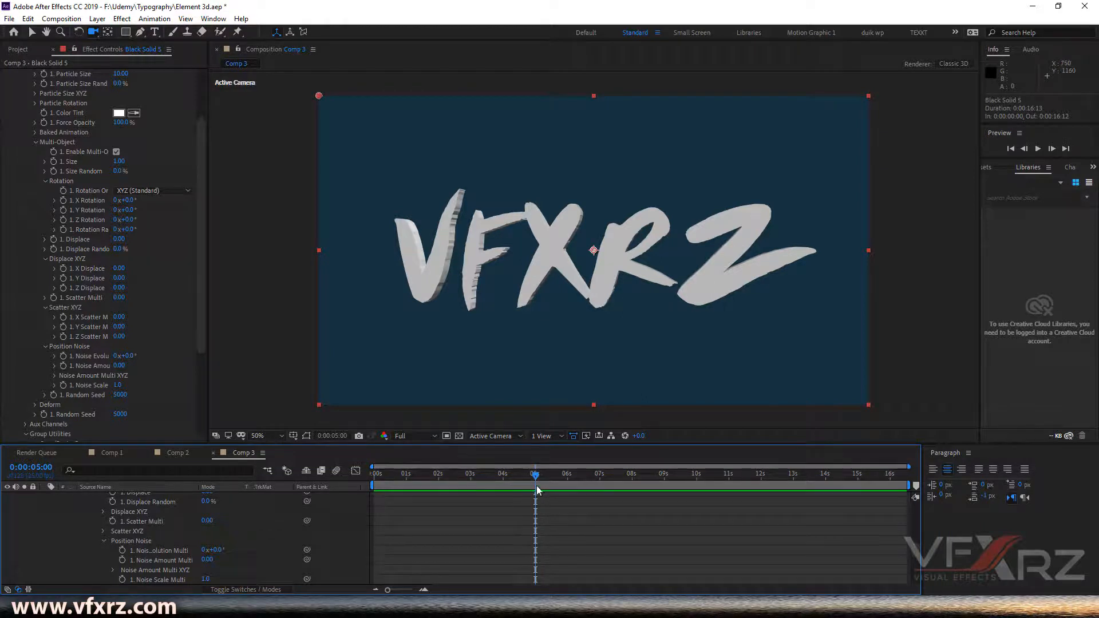
left_click_drag(383, 476, 534, 494)
left_click(64, 336)
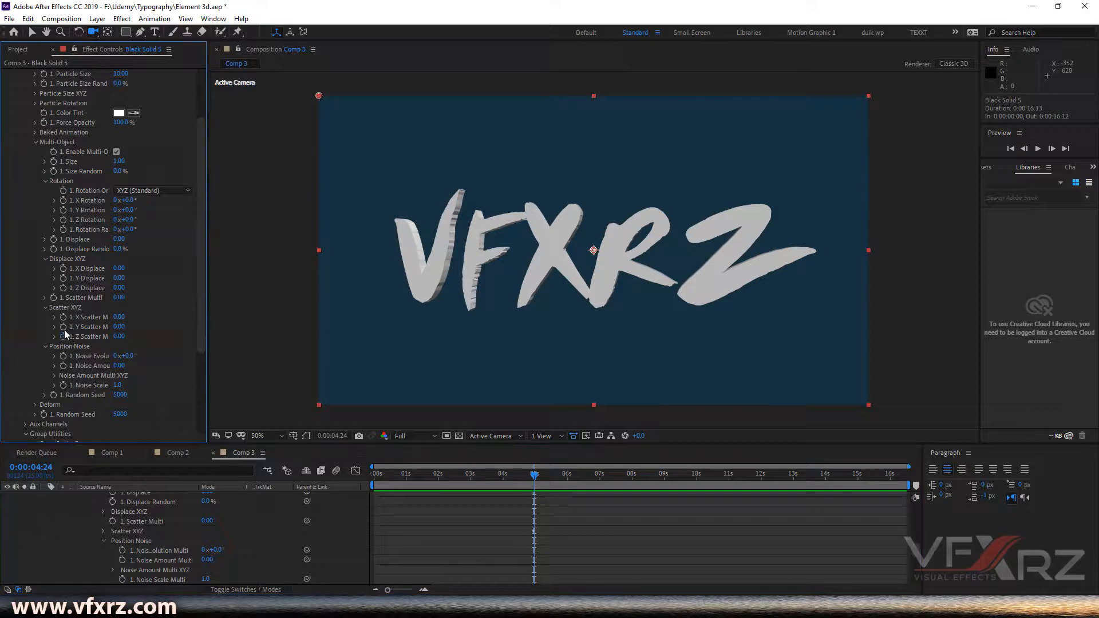
left_click(63, 287)
- At 0 seconds, set X Scatter to 25.74 and preview the animation
left_click_drag(526, 480, 369, 479)
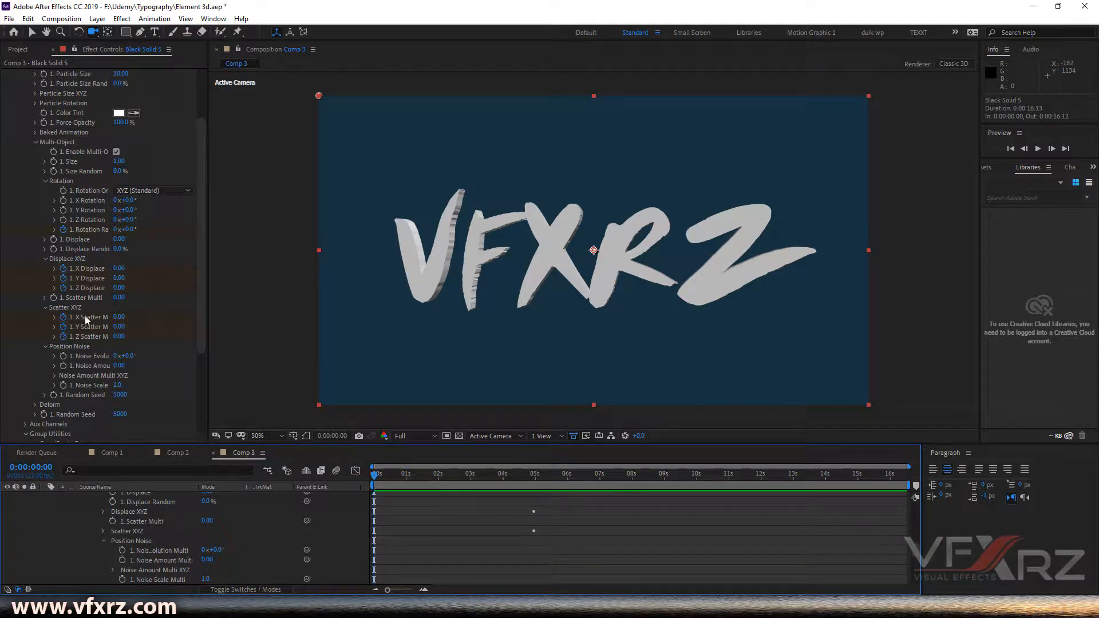
left_click_drag(115, 319, 1091, 335)
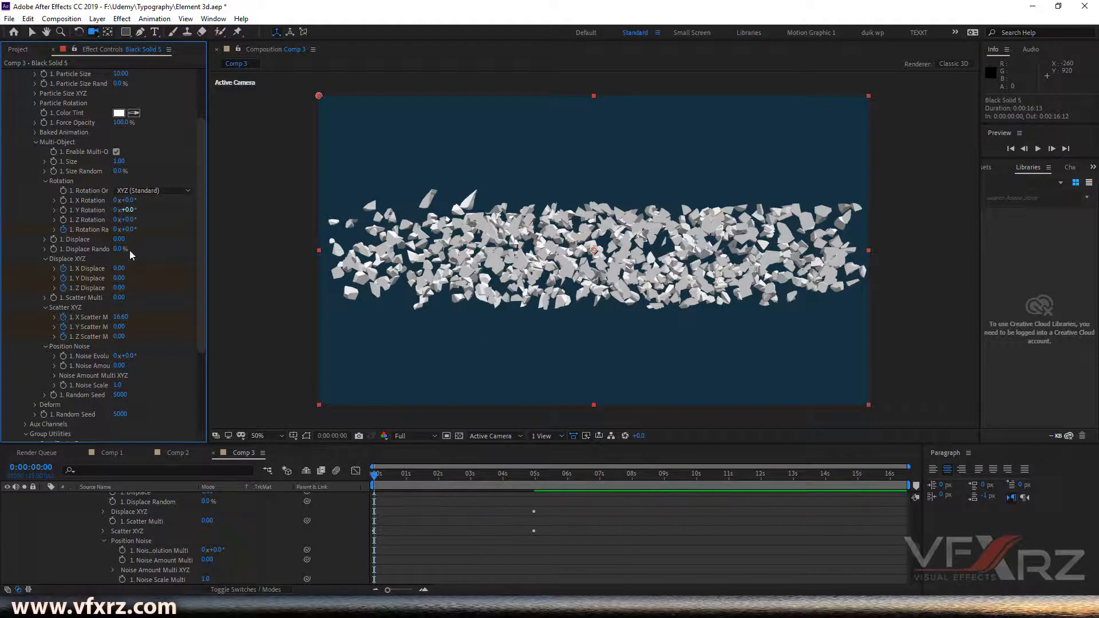
left_click_drag(123, 319, 669, 338)
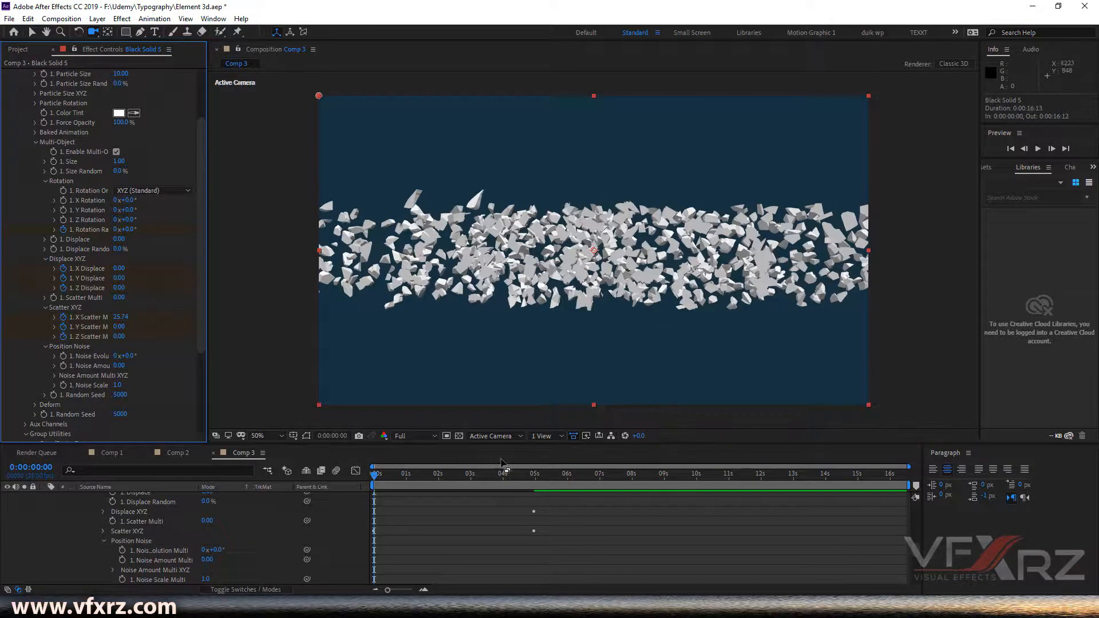
left_click(516, 511)
key("space")
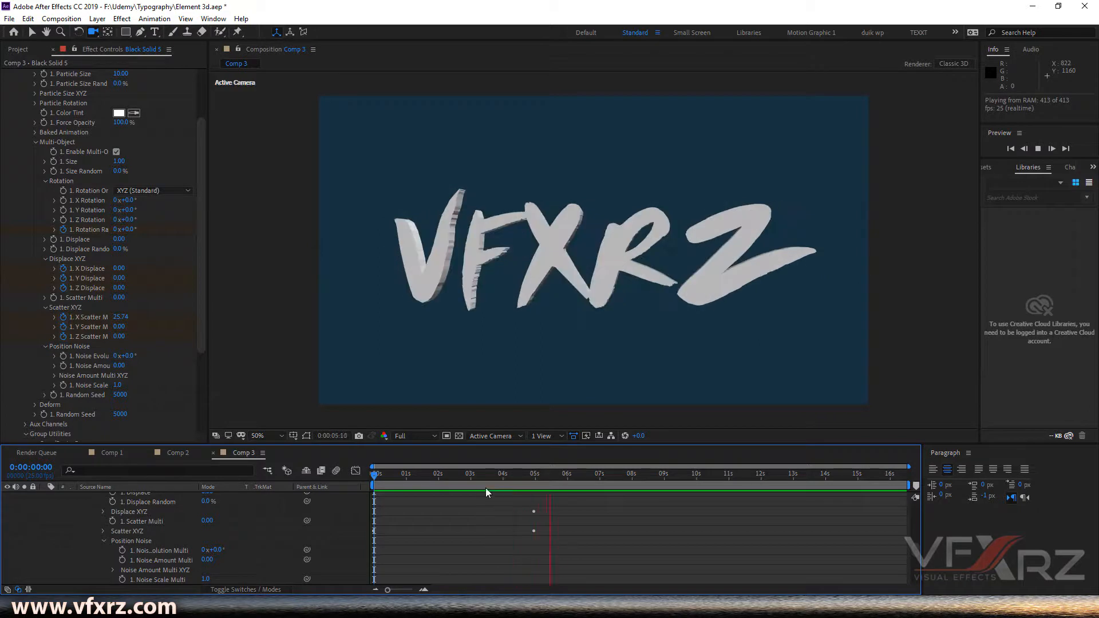
- At about 1 second 5 frames, set Y Scatter to 10.78 and Z Scatter to 7.56, then return to the start
left_click_drag(480, 477, 387, 477)
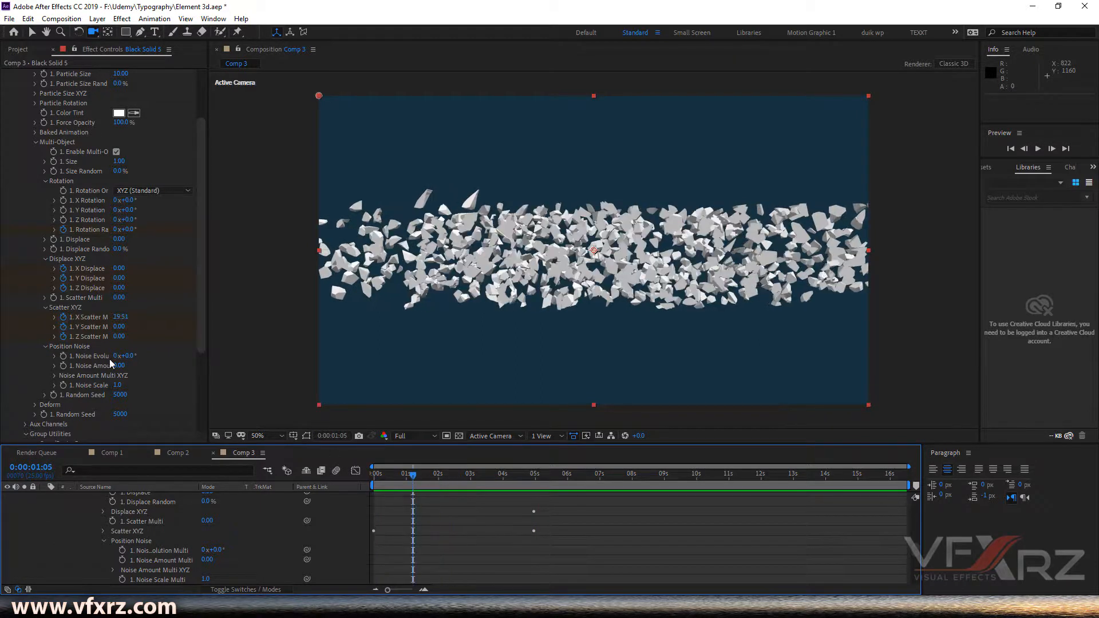
left_click_drag(119, 327, 158, 327)
left_click_drag(379, 355, 796, 388)
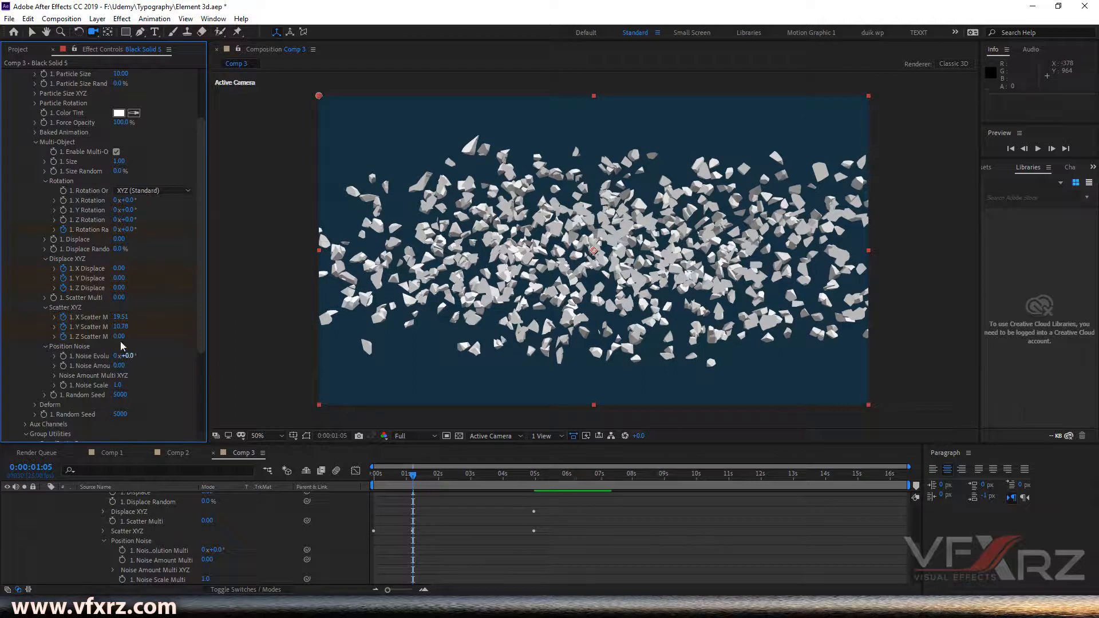
left_click_drag(118, 336, 556, 344)
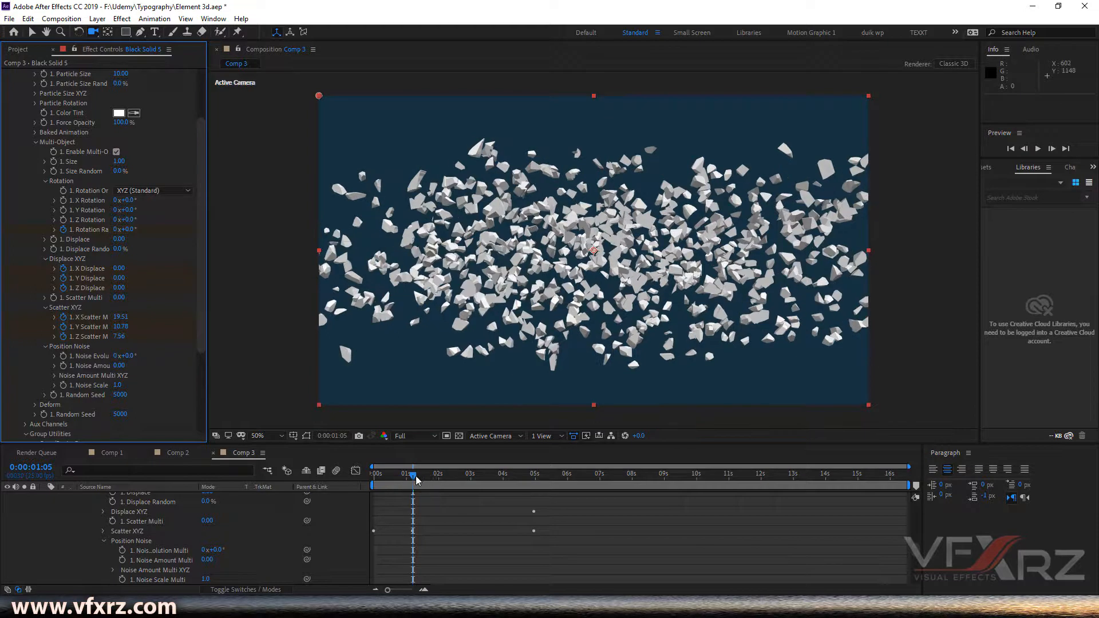
left_click_drag(391, 479, 364, 486)
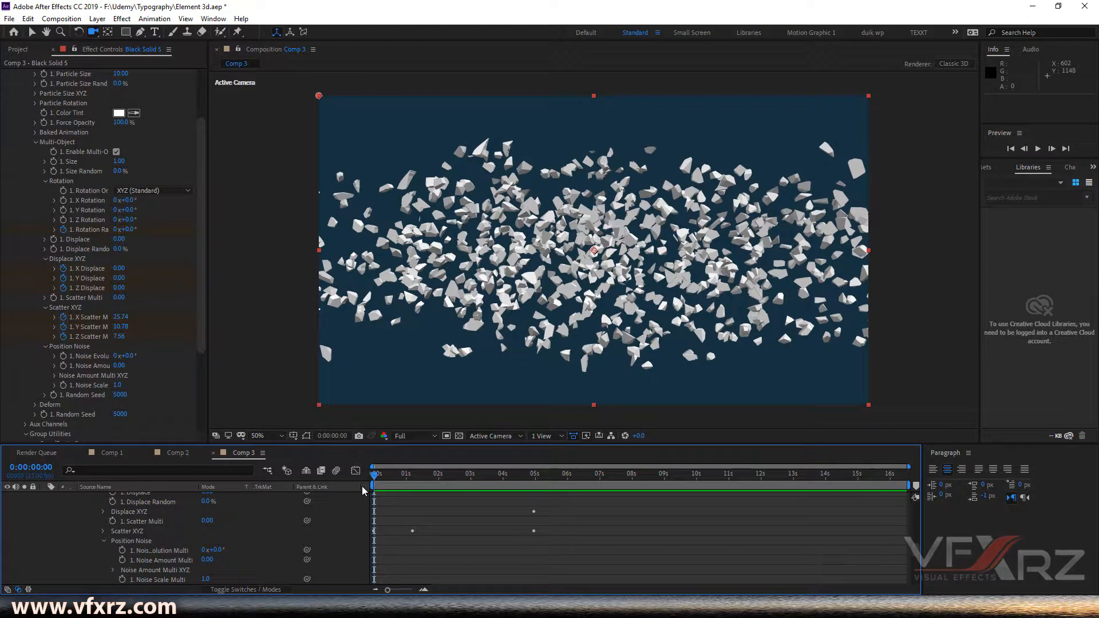
- Preview the animation and scrub around the 5-second mark to examine the fragments reassembling
key("space")
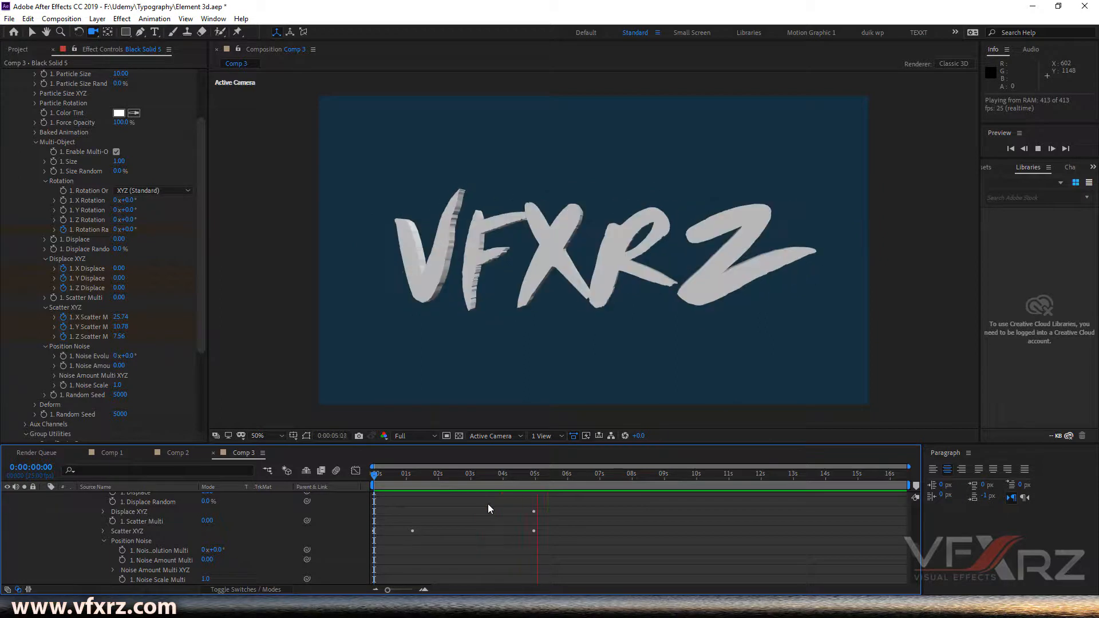
left_click_drag(501, 474, 531, 485)
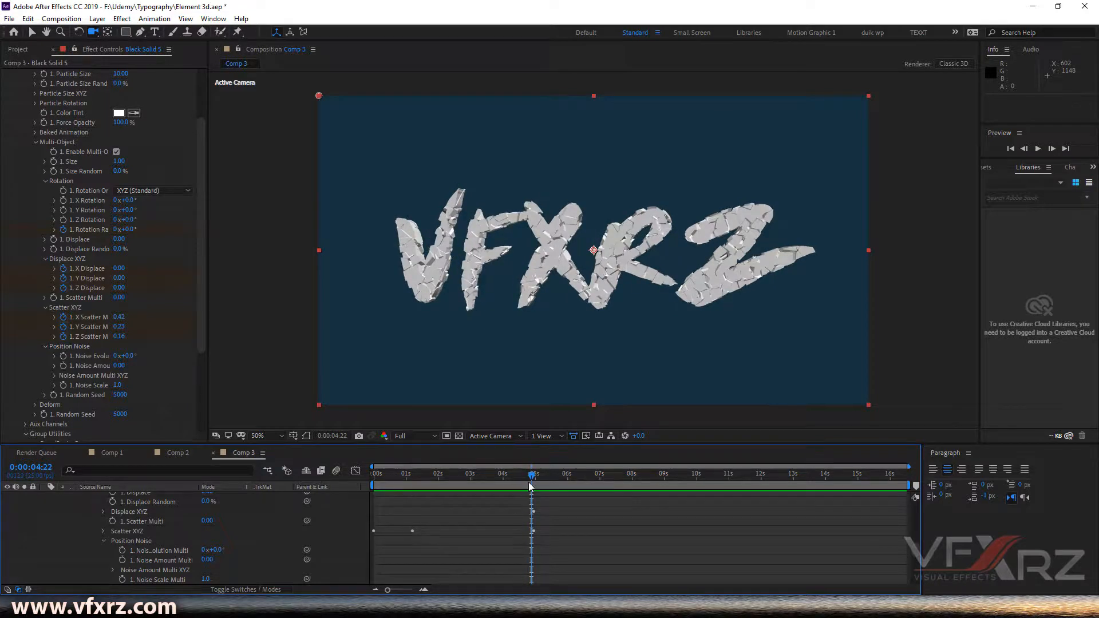
left_click_drag(531, 478, 535, 508)
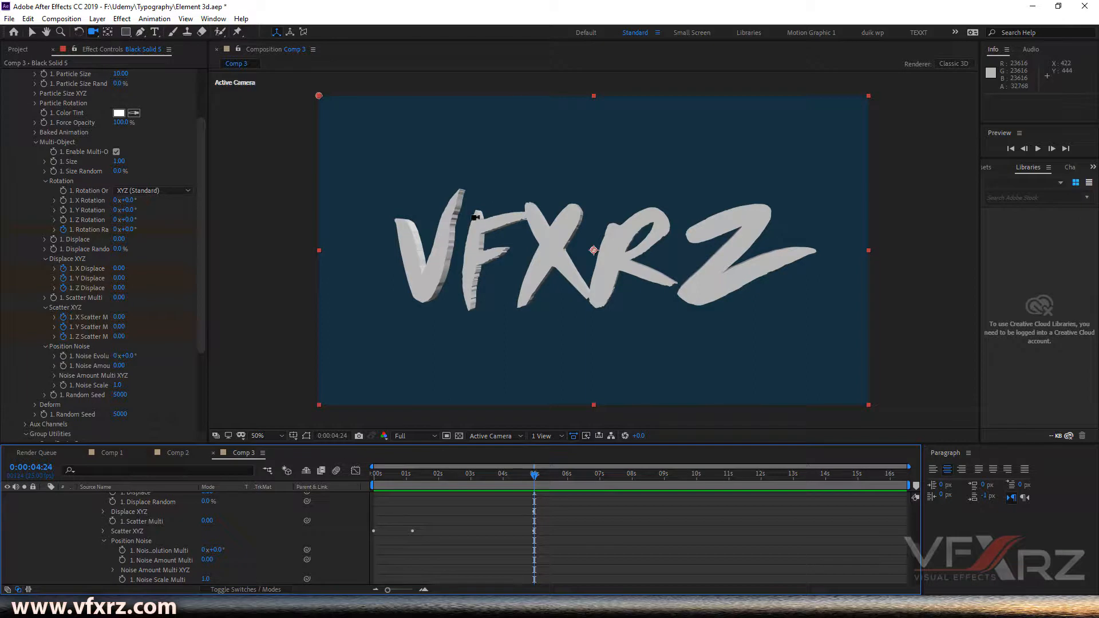
left_click(531, 485)
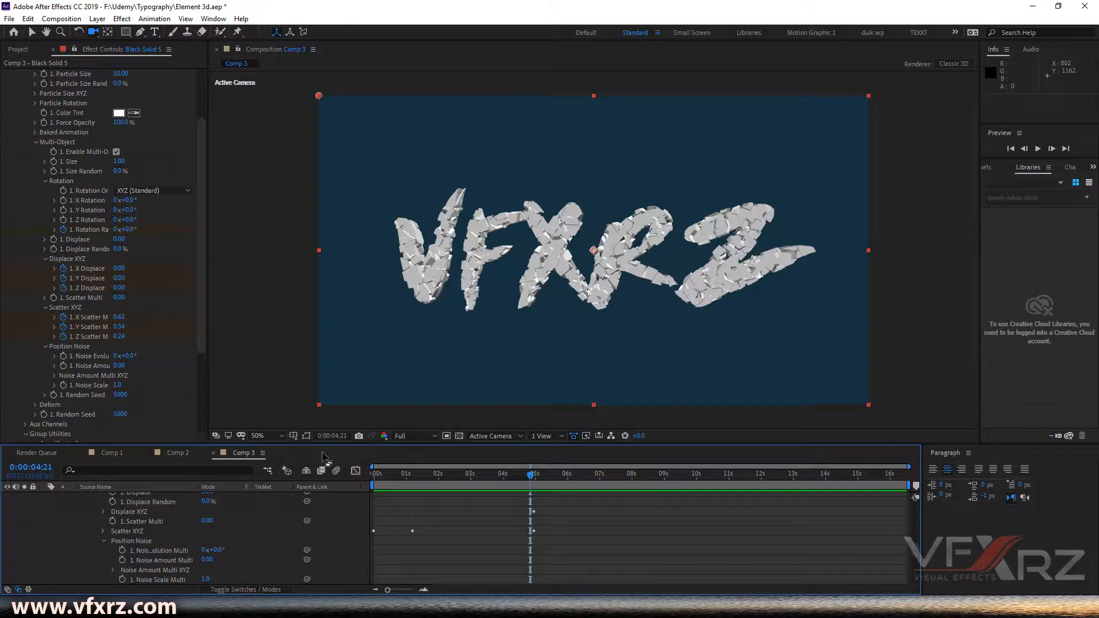
- Show only the layer's keyframed properties, jump to the 4:24 keyframe, and set X Displace 0.09, X Scatter 0.25, Y Scatter 0.19, Z Scatter 0.29
scroll(197, 539, "up", 10)
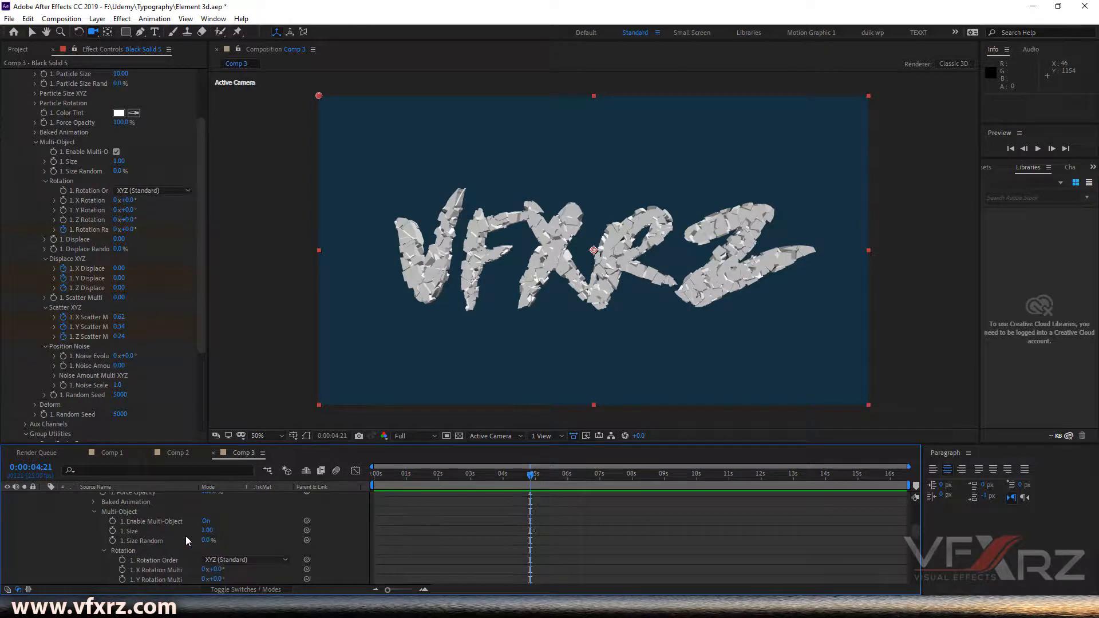
left_click(113, 507)
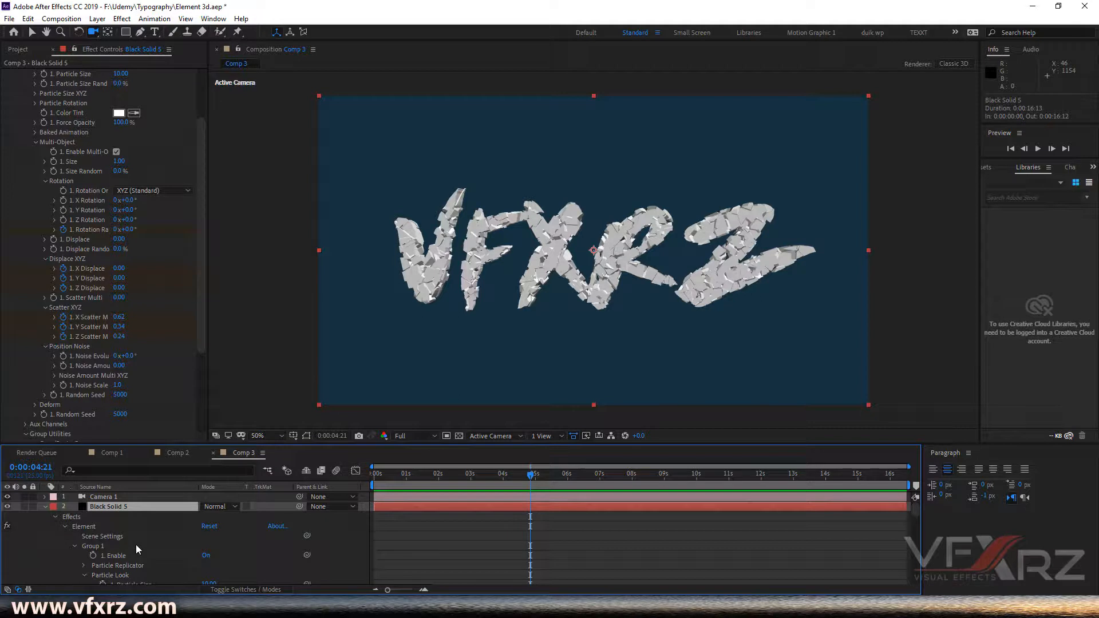
key("u")
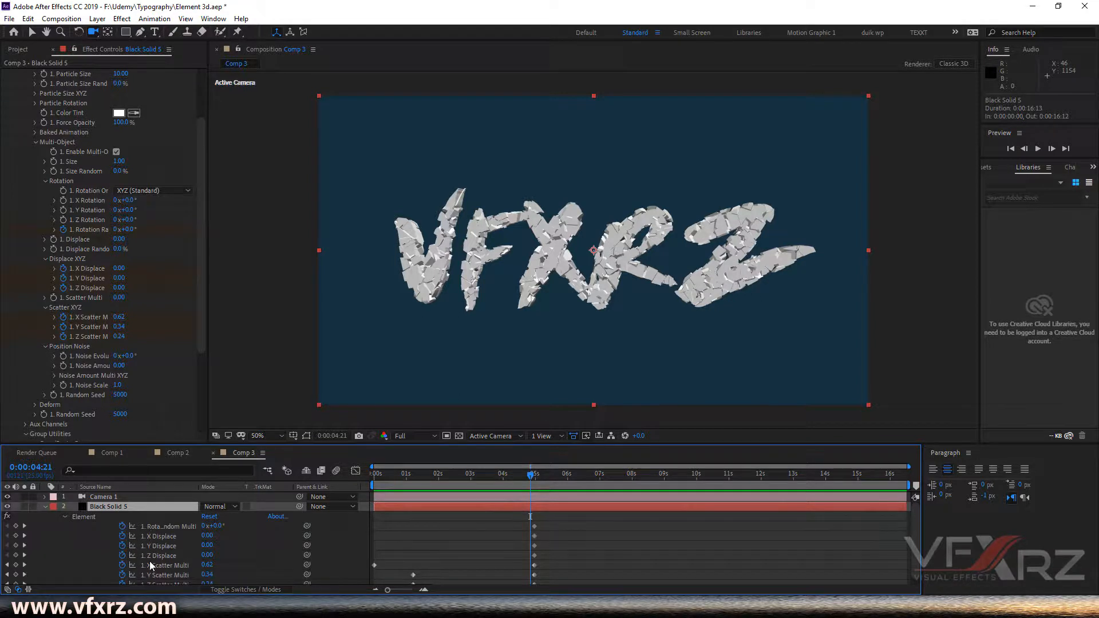
scroll(150, 559, "down", 1)
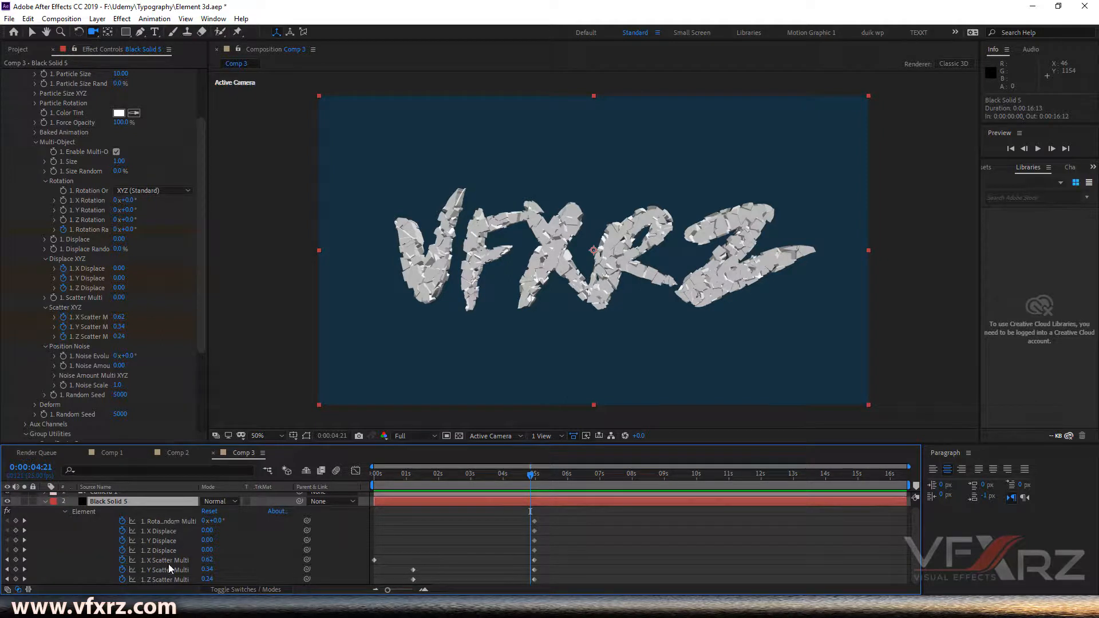
left_click(24, 560)
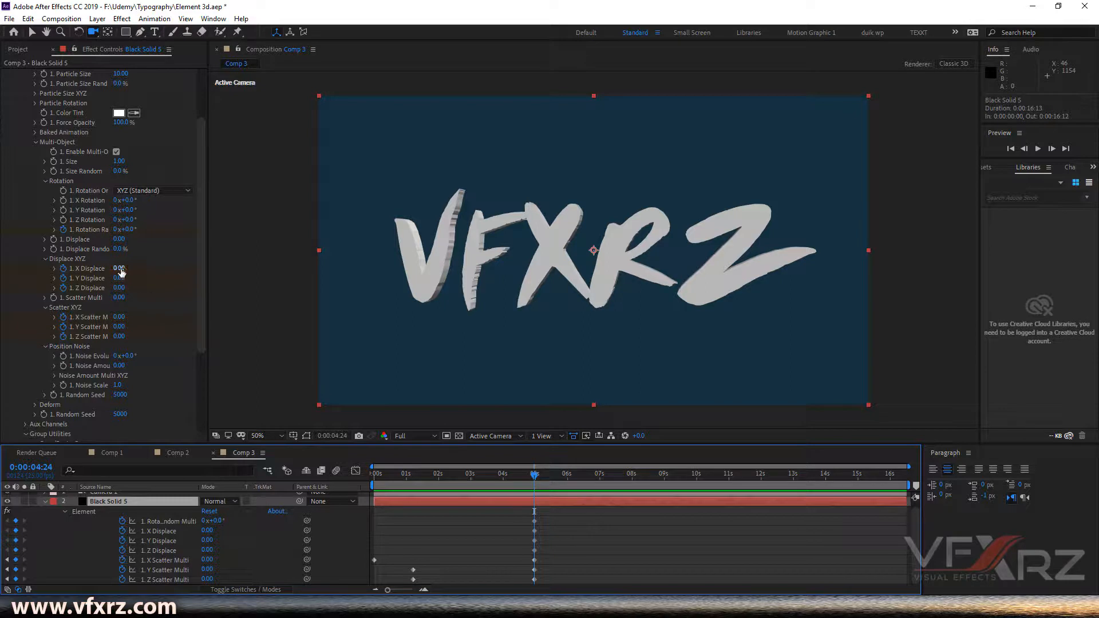
left_click_drag(120, 272, 124, 270)
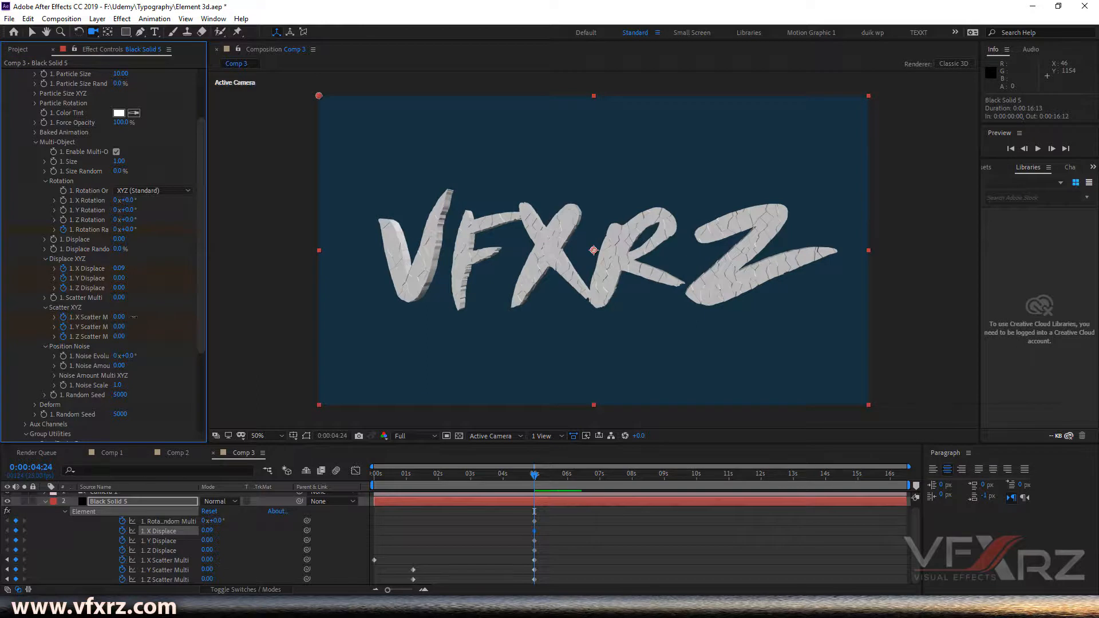
left_click_drag(118, 316, 137, 317)
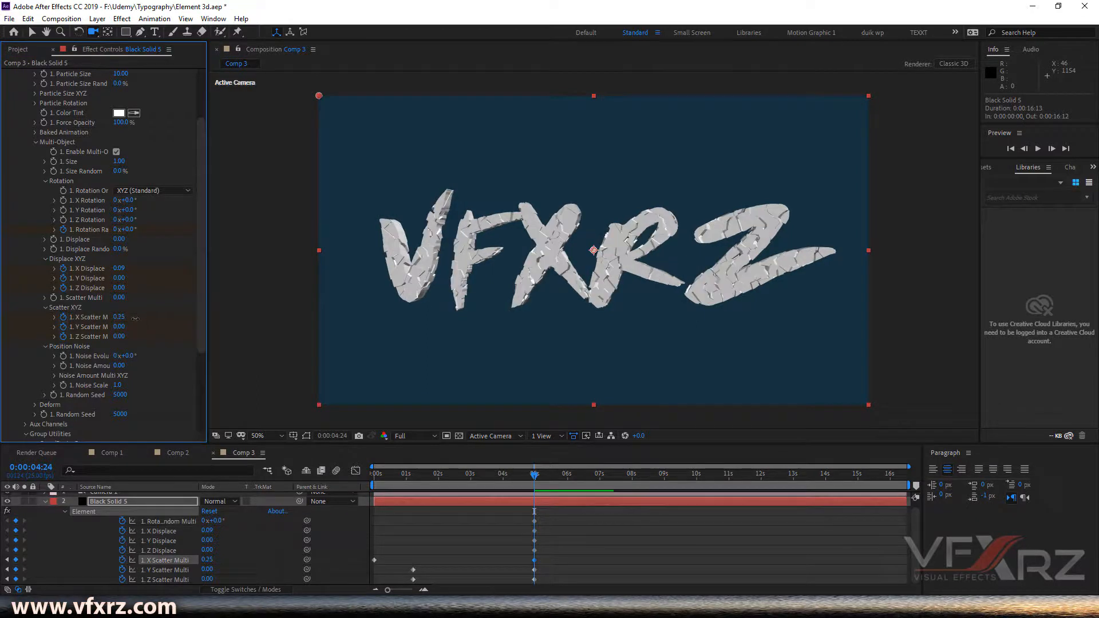
left_click_drag(118, 326, 132, 325)
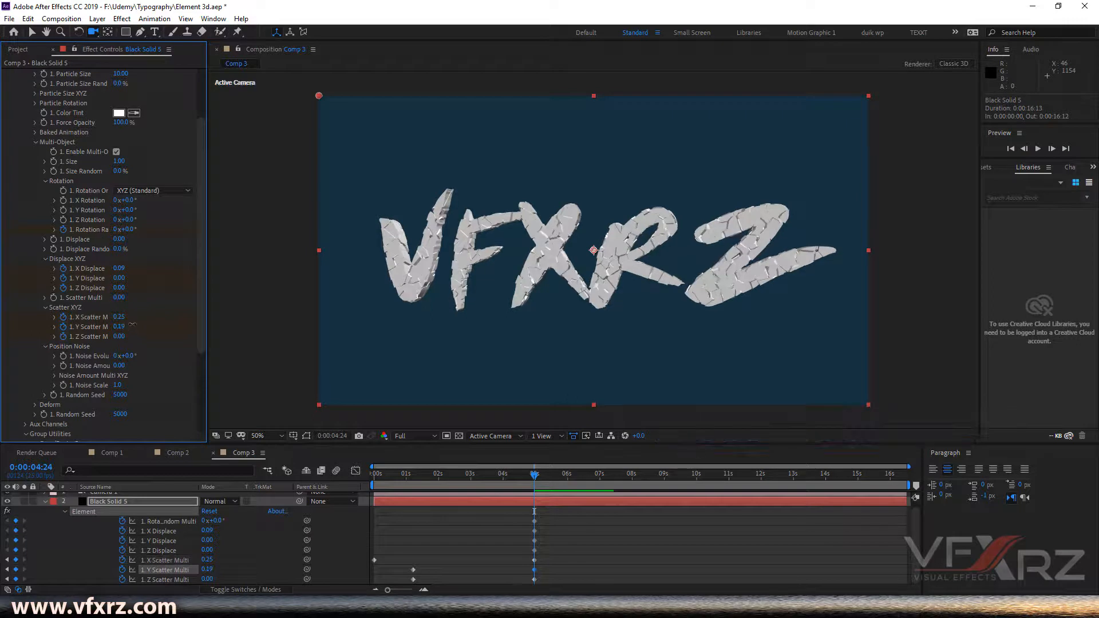
left_click_drag(125, 338, 136, 336)
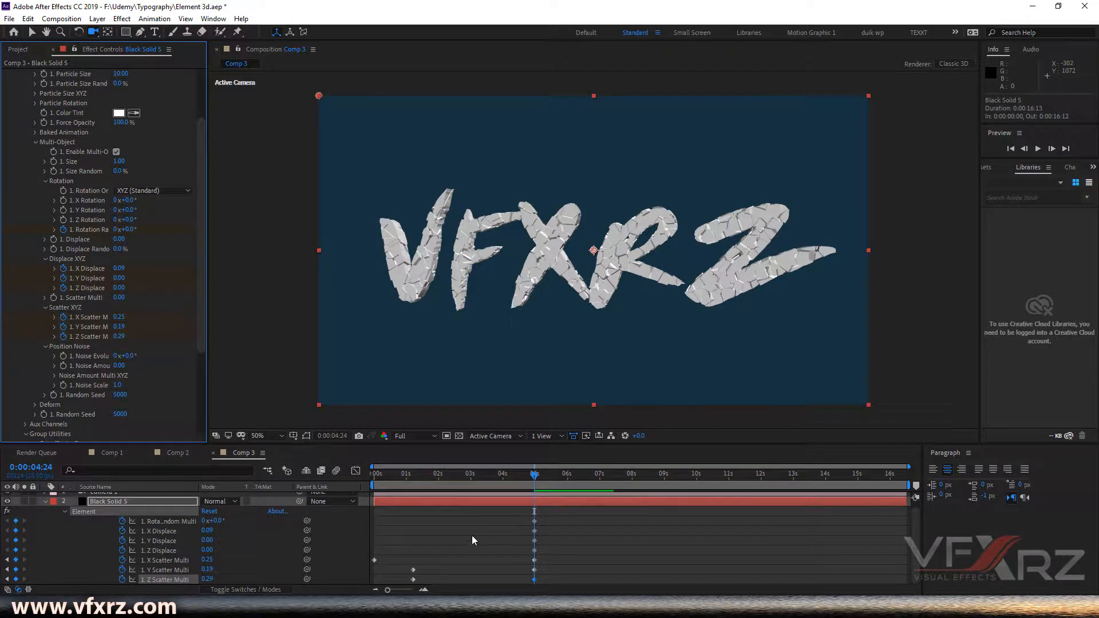
- Return to the start and preview the scatter animation up to the 5-second mark
left_click_drag(514, 476, 284, 479)
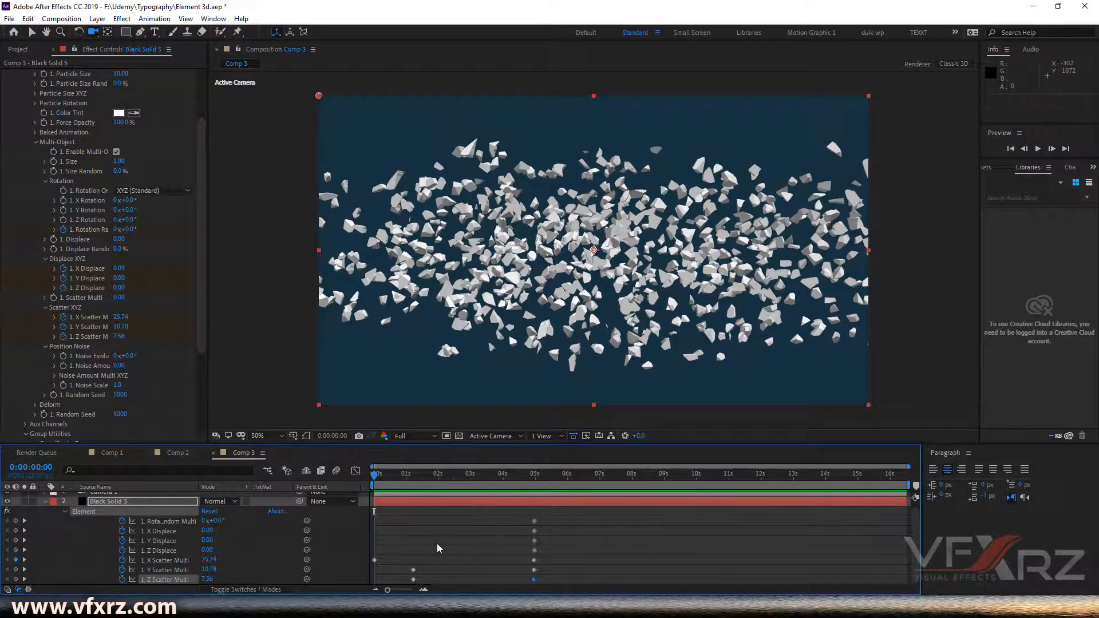
key("space")
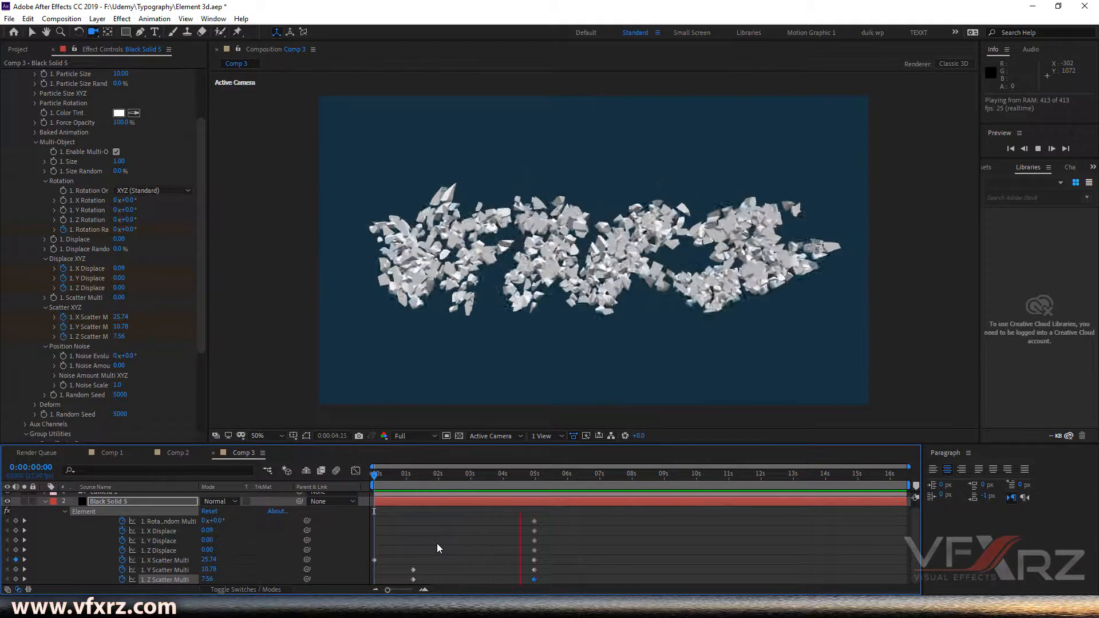
mouse_move(524, 481)
left_mouse_down()
mouse_move(431, 469)
mouse_move(536, 481)
left_mouse_up()
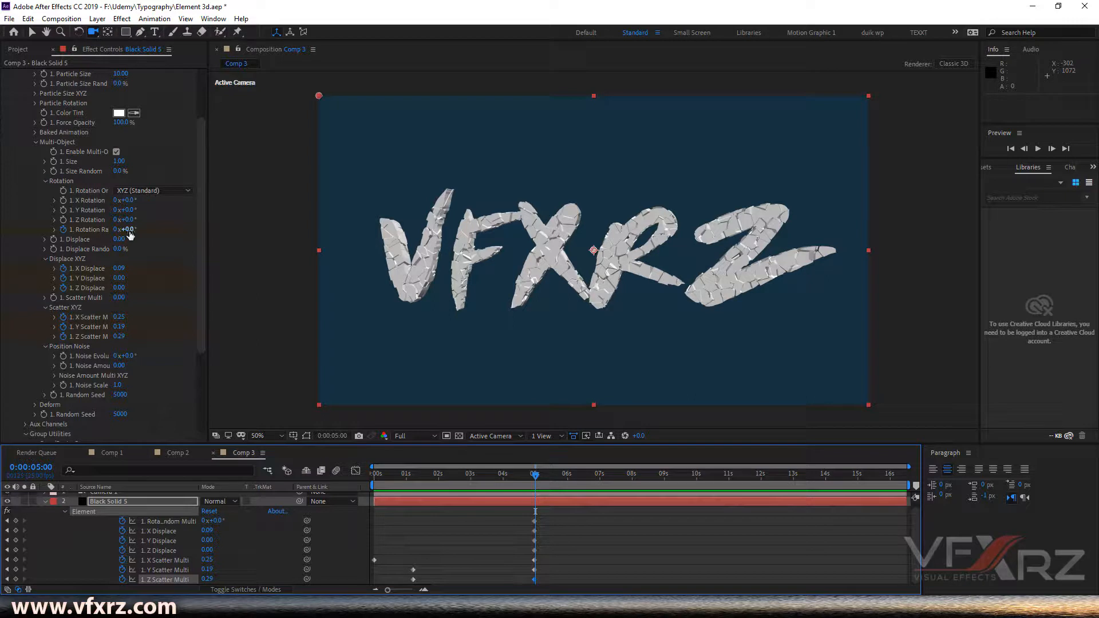
- Keyframe the Rotation Random multiplier at 0° at the start and 64° at 4 seconds 24 frames
left_click(6, 523)
left_click(534, 521)
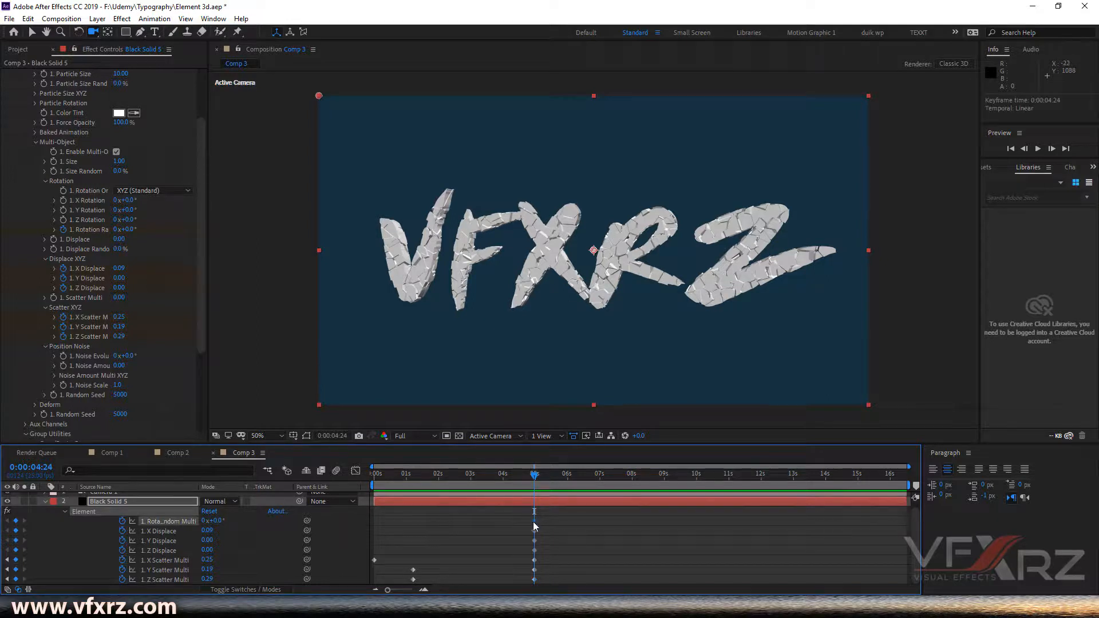
left_click_drag(534, 521, 475, 519)
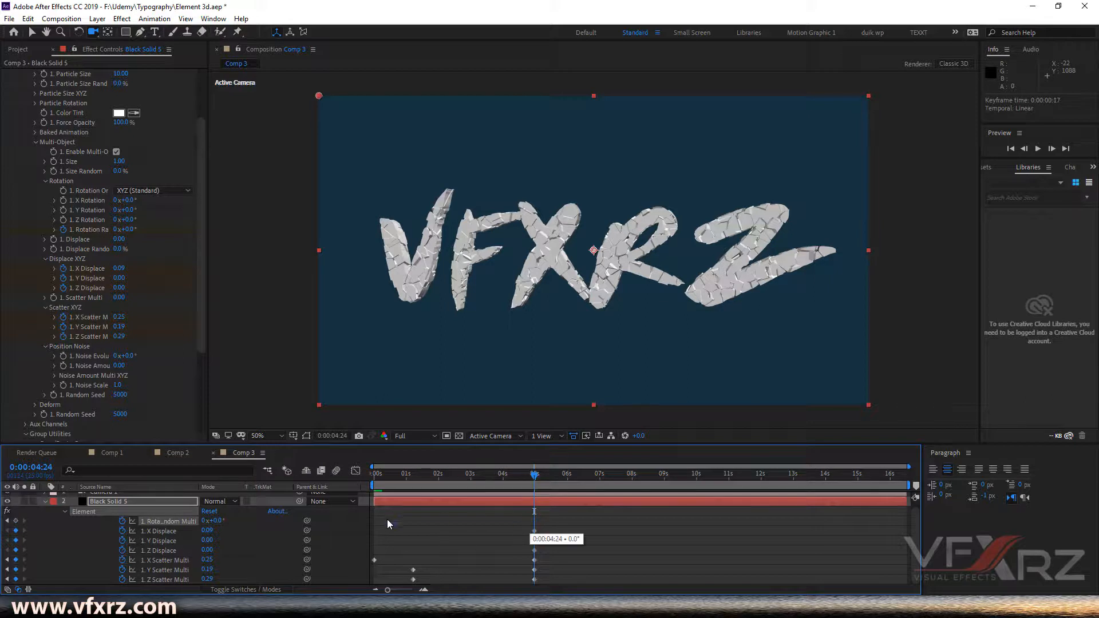
left_click_drag(379, 523, 375, 544)
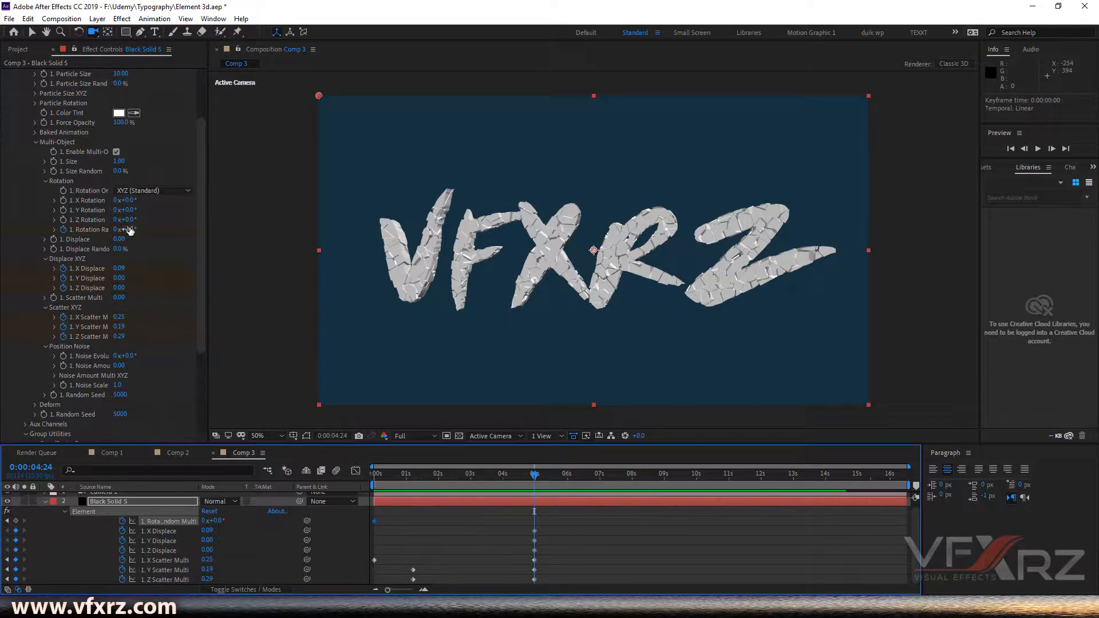
left_click_drag(130, 230, 177, 237)
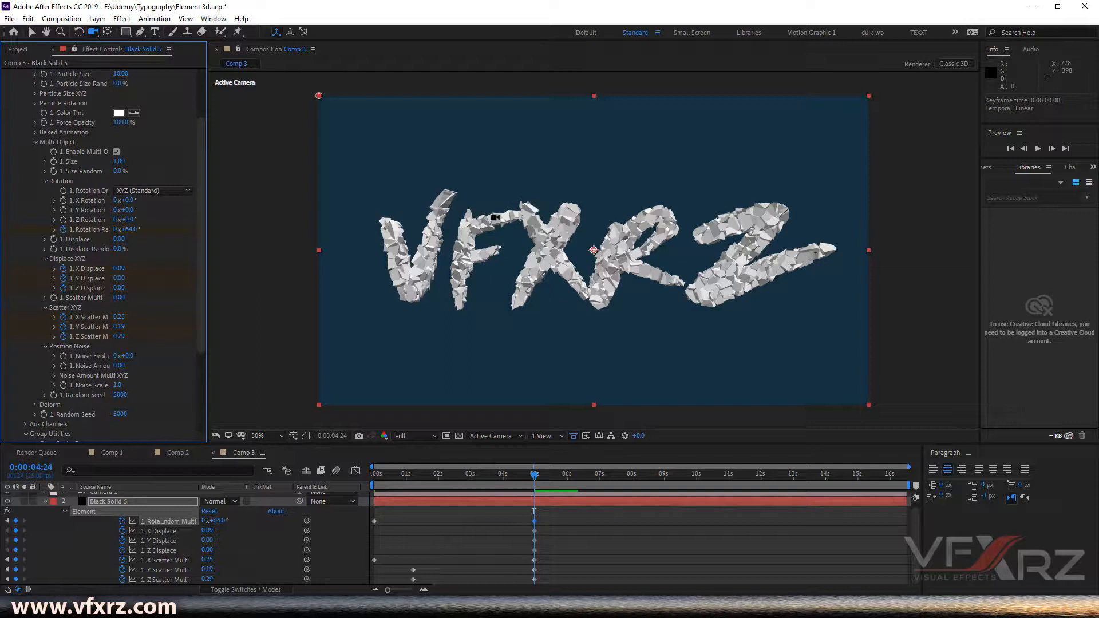
- Preview the animation again from the beginning with the added rotation
left_click_drag(521, 475, 437, 481)
key("Home")
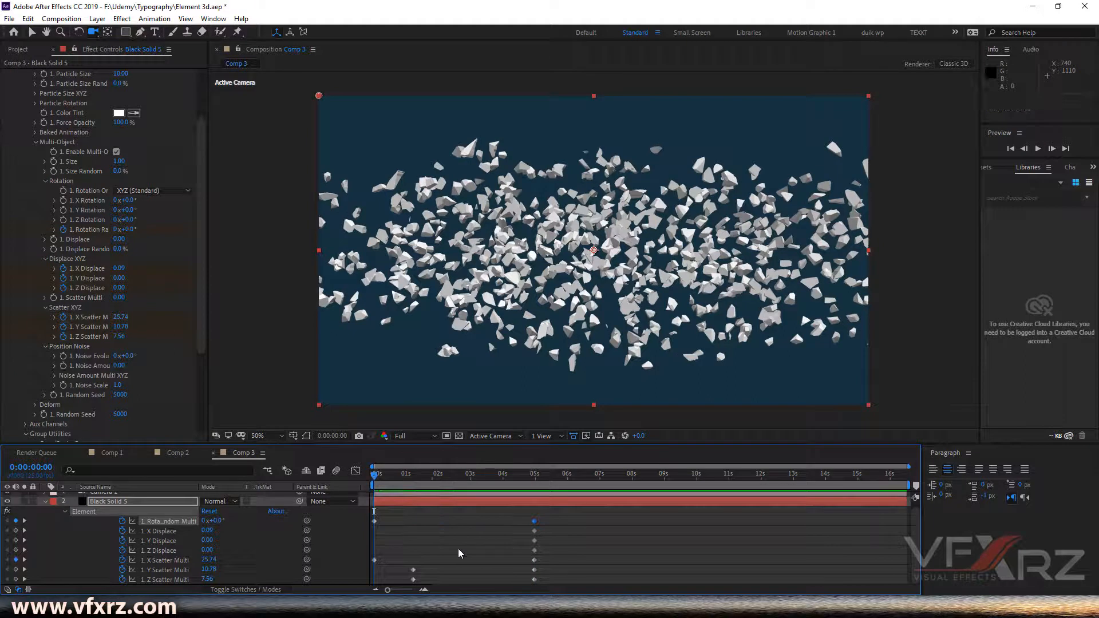
key("space")
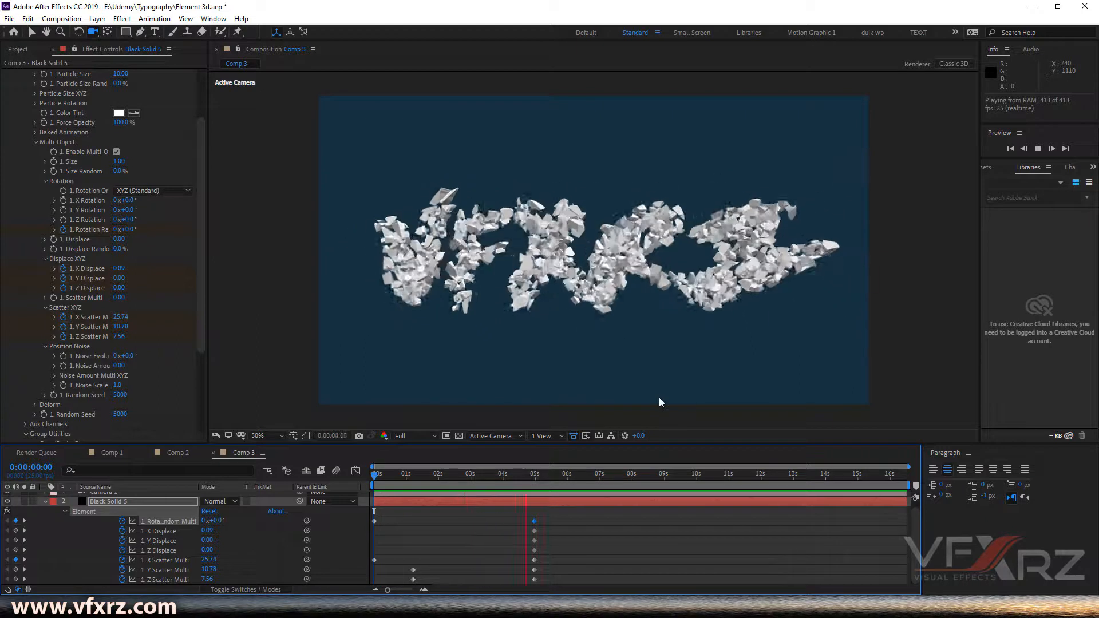
mouse_move(520, 480)
left_mouse_down()
mouse_move(504, 479)
mouse_move(535, 478)
left_mouse_up()
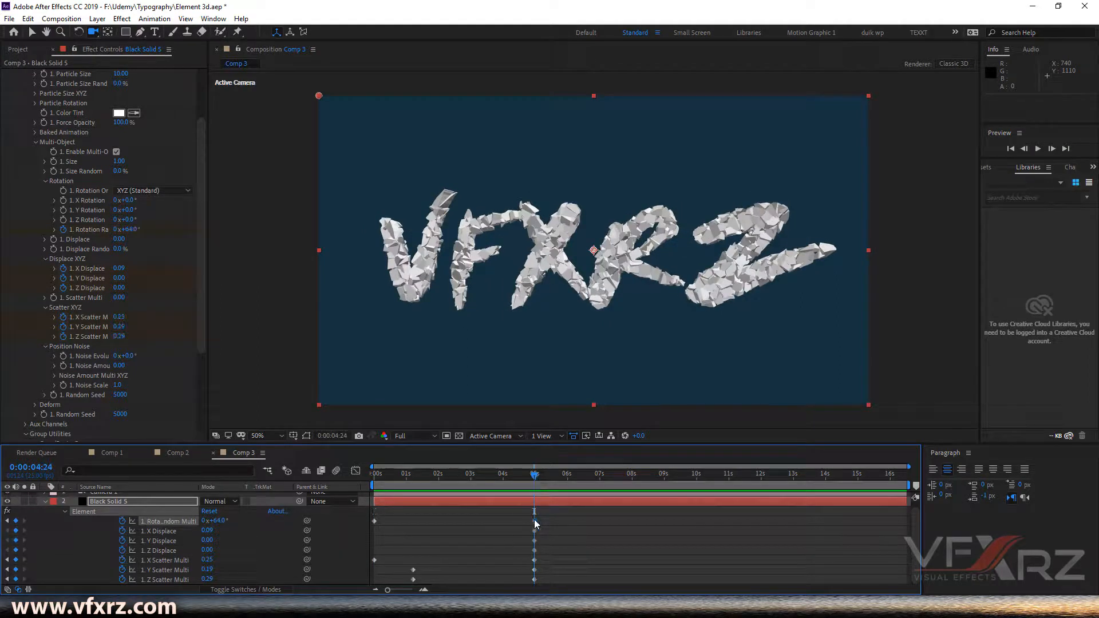
- Move the 64° Rotation Random keyframe to about 7 seconds 5 frames and scrub near it
left_click_drag(535, 521, 605, 522)
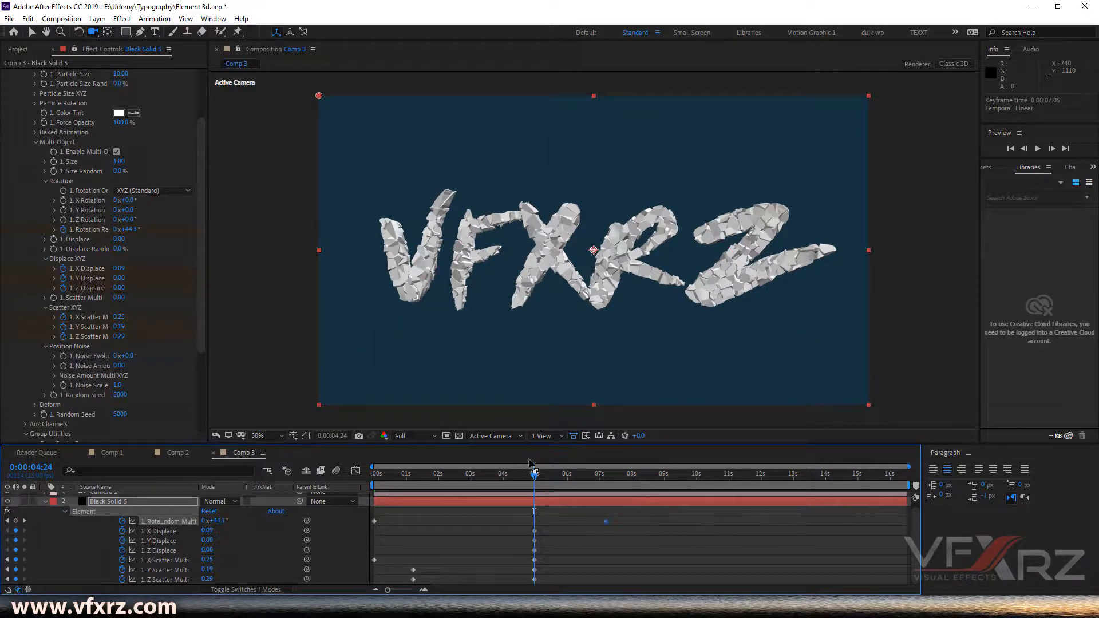
left_click_drag(543, 475, 590, 486)
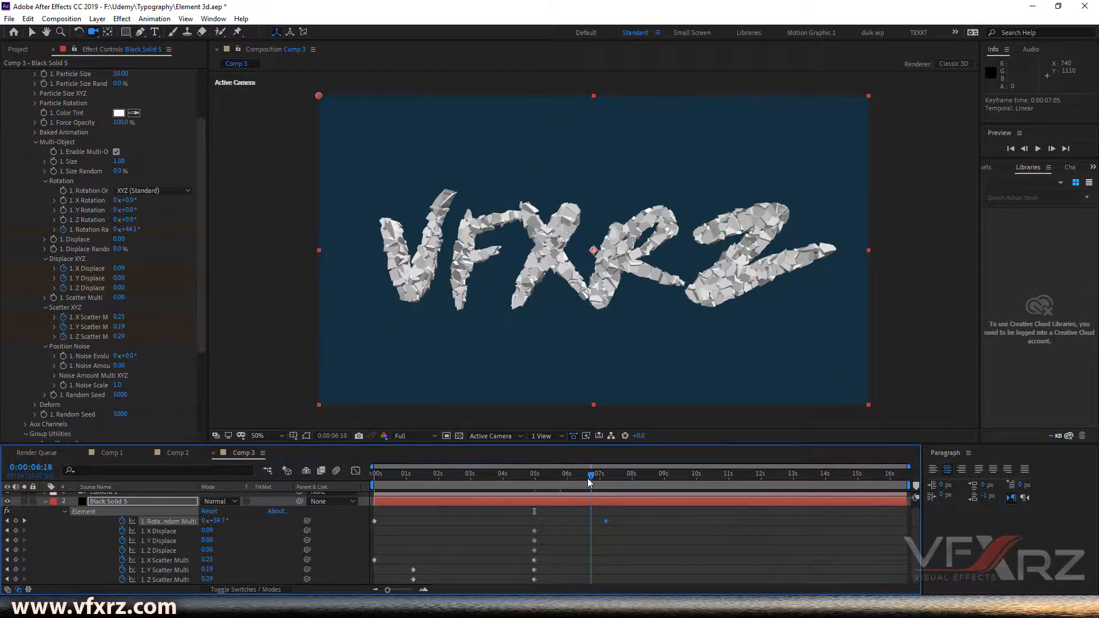
left_click_drag(592, 480, 609, 478)
left_click_drag(607, 475, 608, 476)
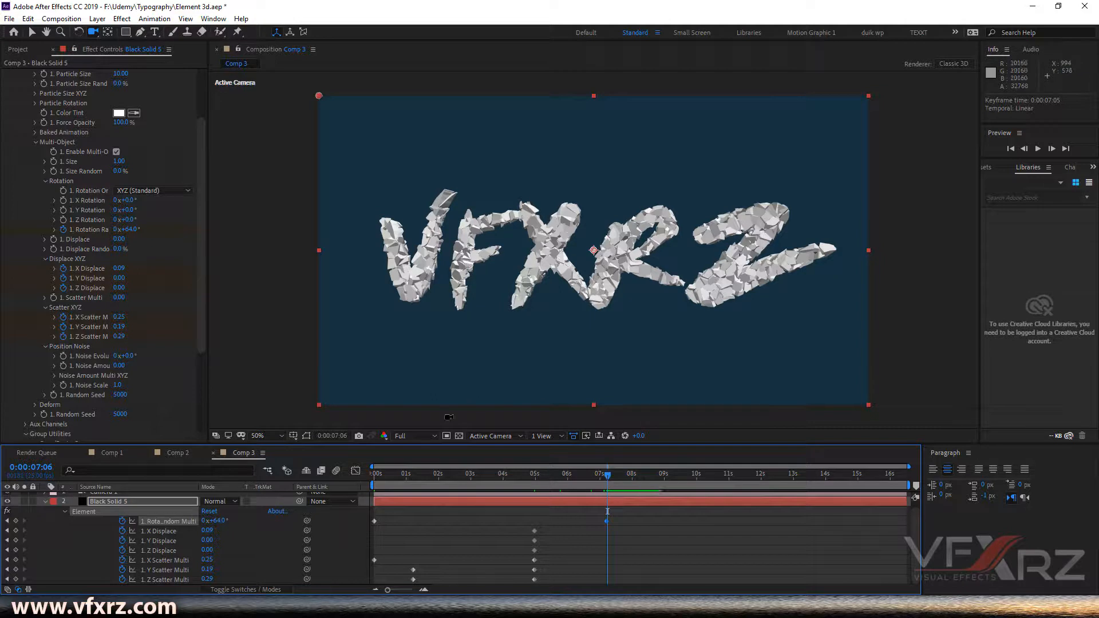
- Collapse the layer properties and add a new Point Light to the composition with default settings
left_click(45, 504)
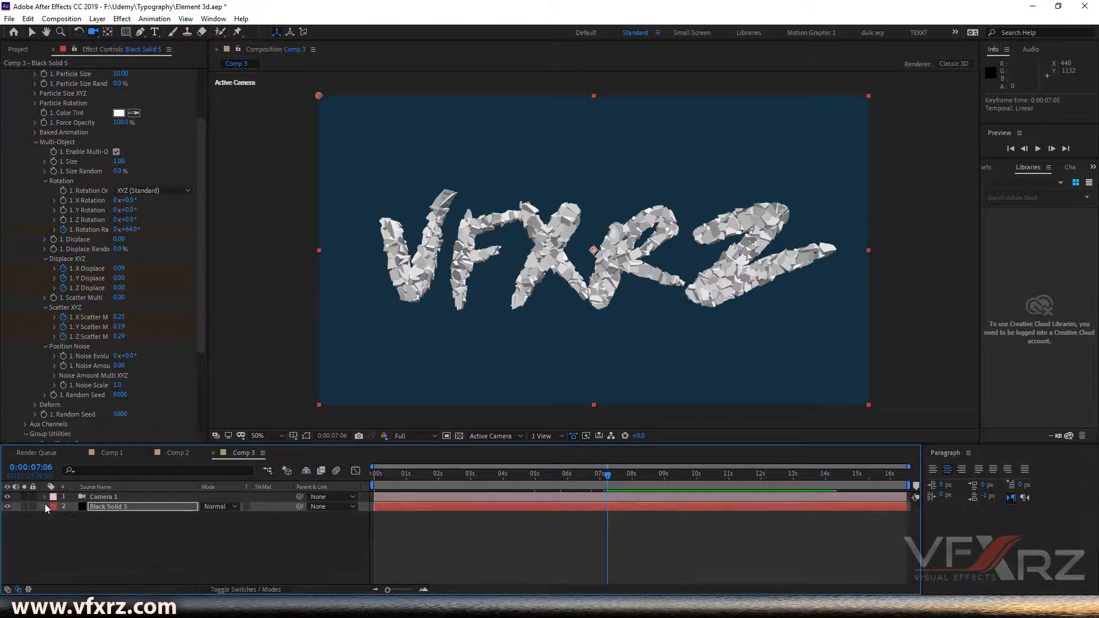
left_click(116, 546)
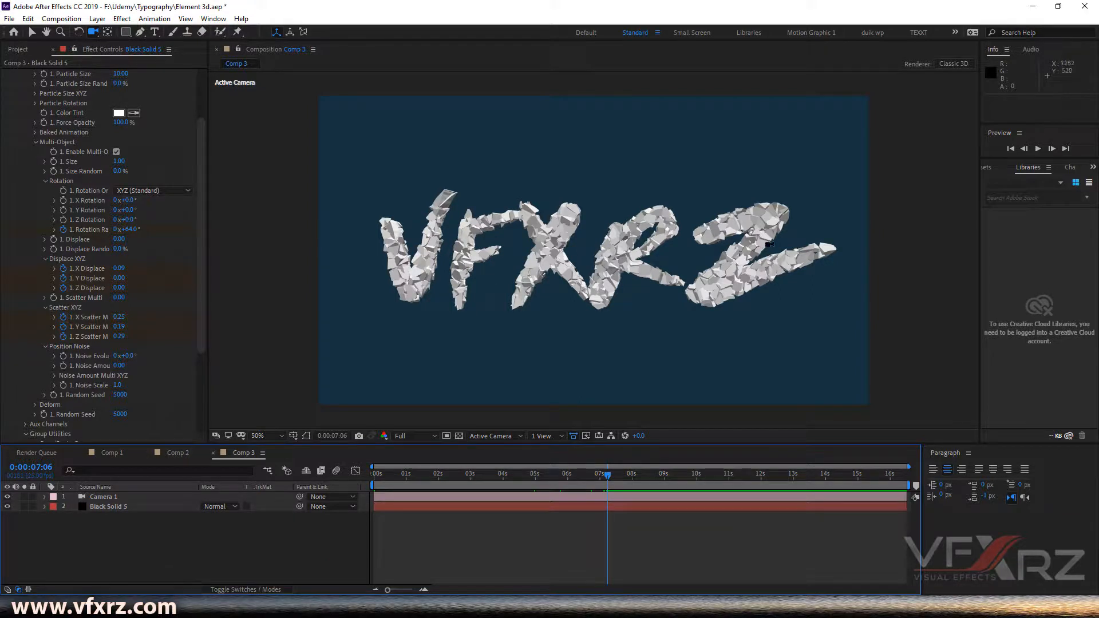
right_click(116, 541)
mouse_move(201, 415)
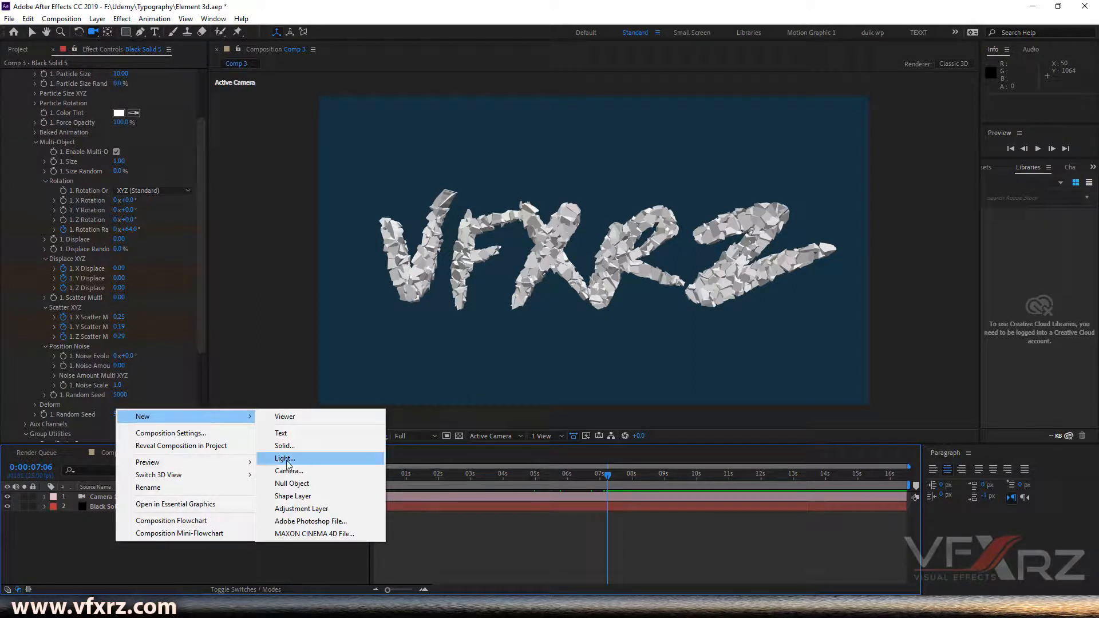
left_click(311, 461)
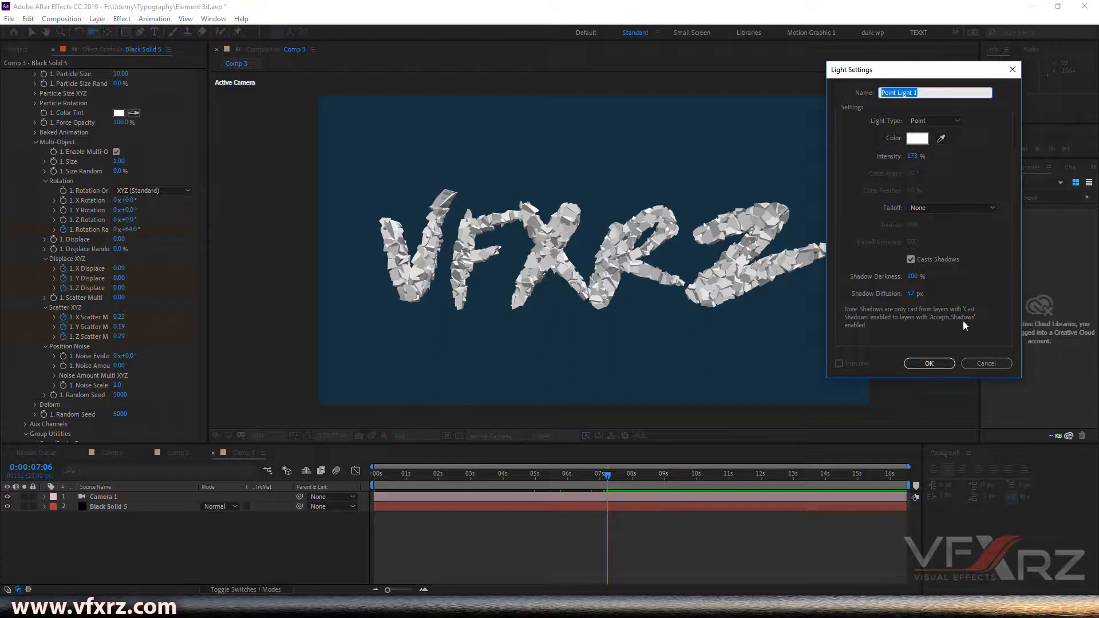
left_click(929, 363)
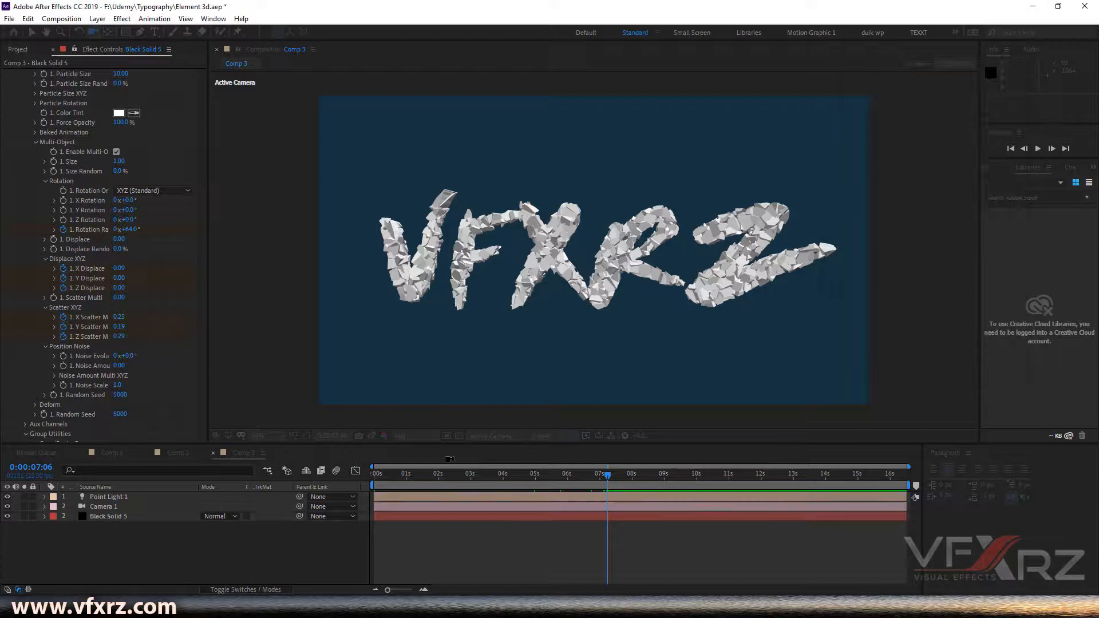
- Move the point light to the composition's right edge
left_click(33, 32)
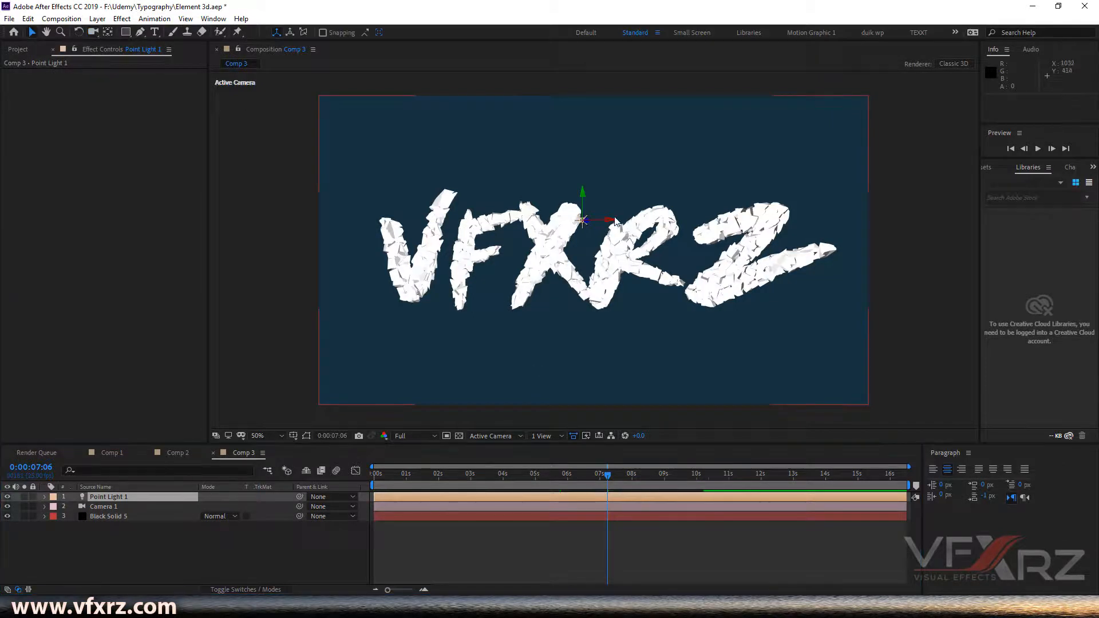
left_click_drag(614, 223, 785, 228)
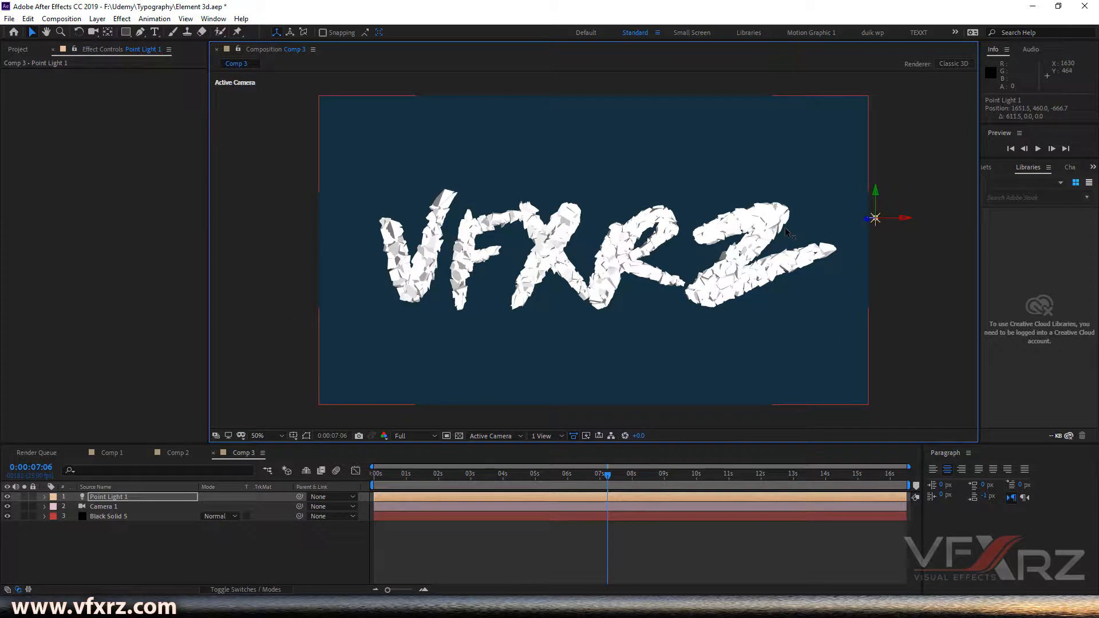
left_click(466, 496)
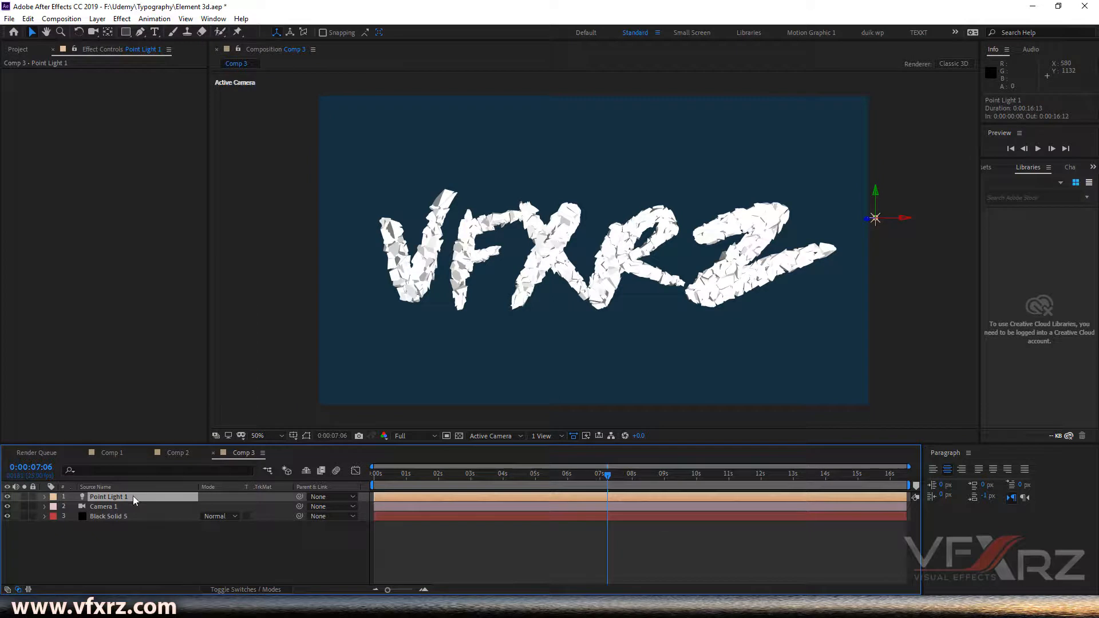
- Duplicate the point light and move the copy to the composition's left edge
key("ctrl+d")
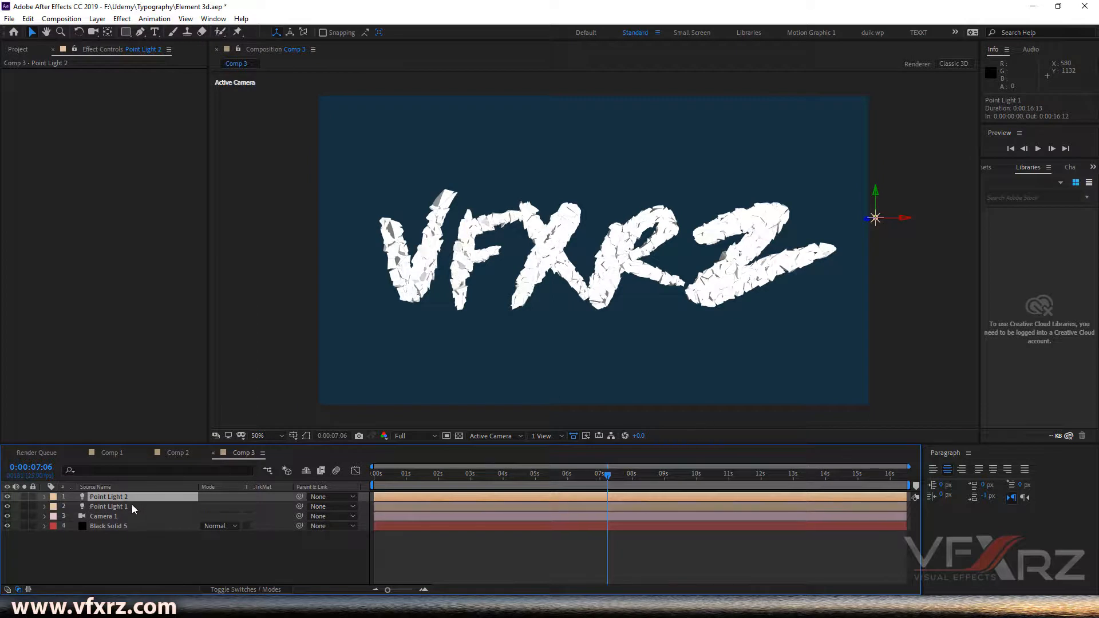
left_click_drag(899, 218, 694, 219)
left_click_drag(773, 231, 542, 247)
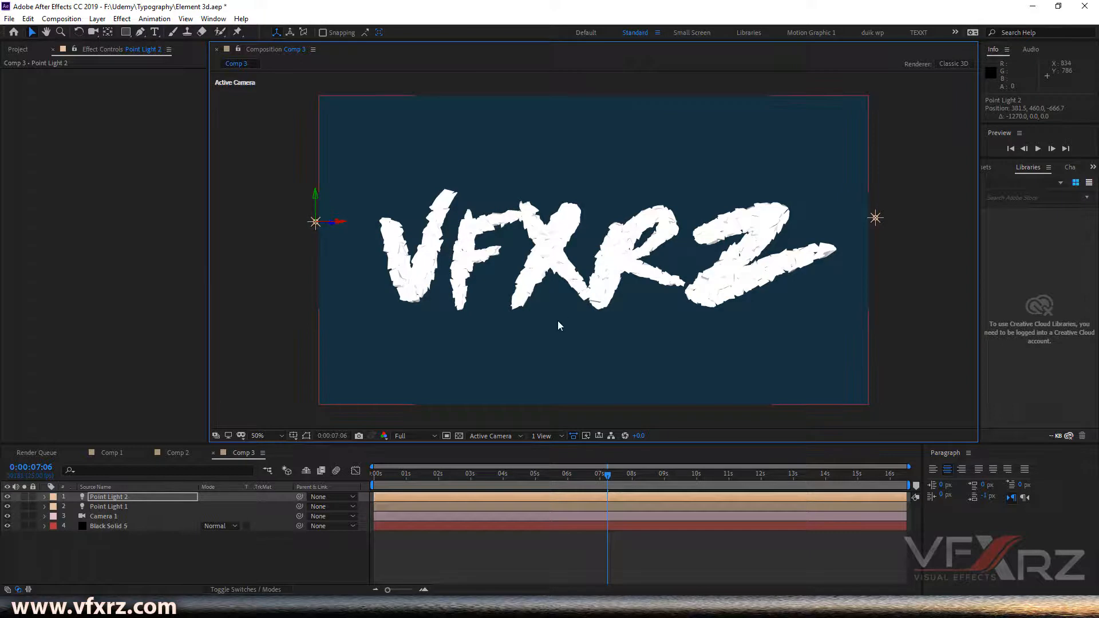
- Select the Black Solid 5 layer, open the Element render settings and enable Ambient Occlusion
left_click(103, 528)
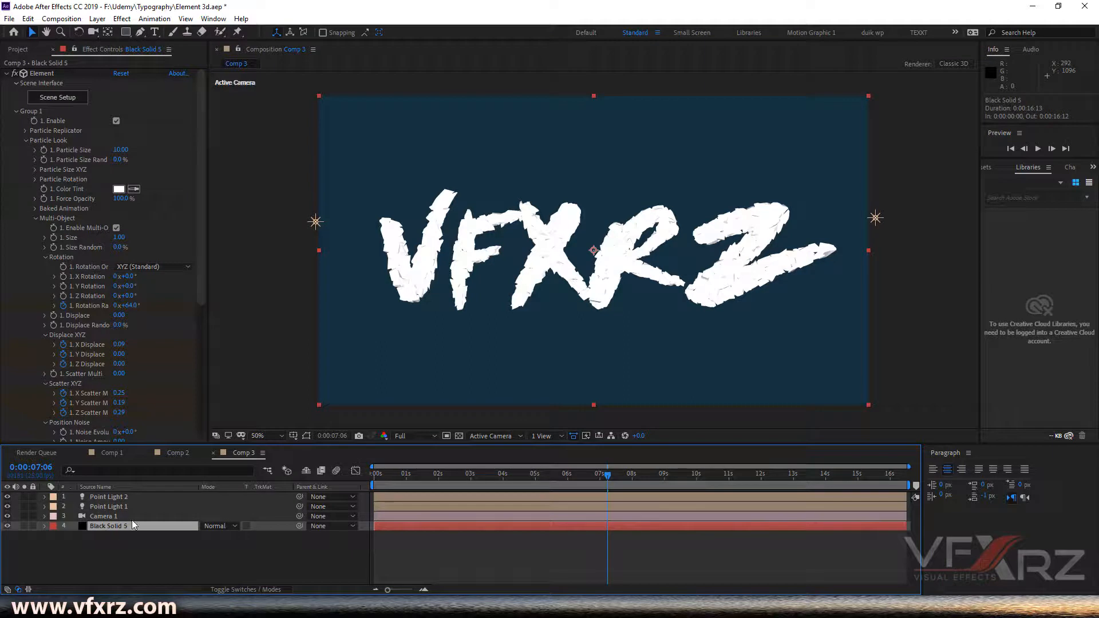
left_click_drag(202, 233, 1, 123)
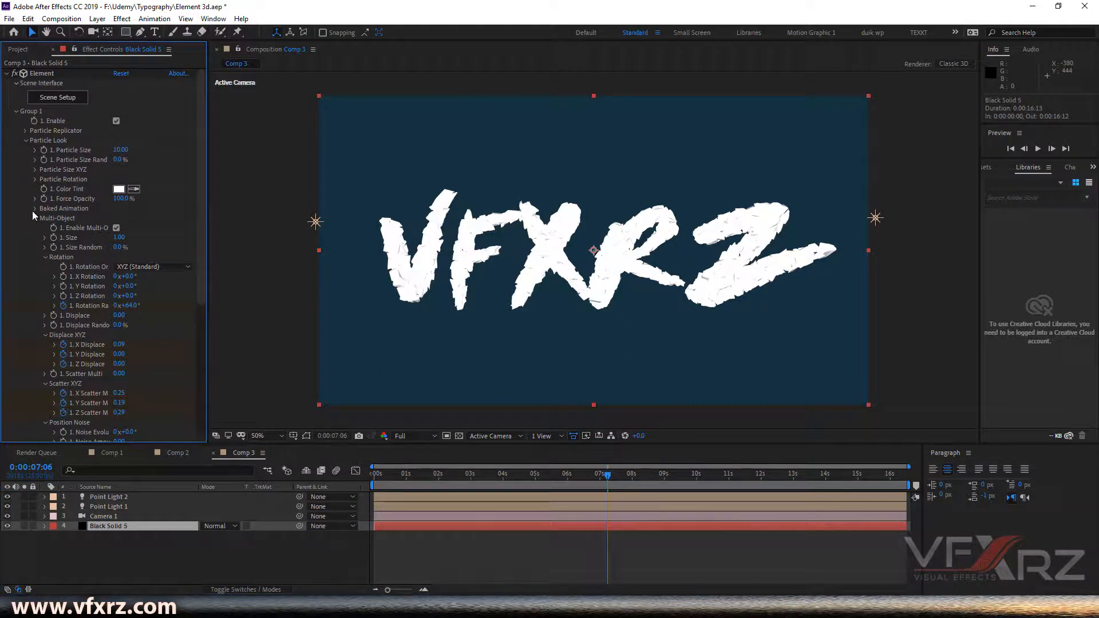
left_click_drag(201, 196, 205, 403)
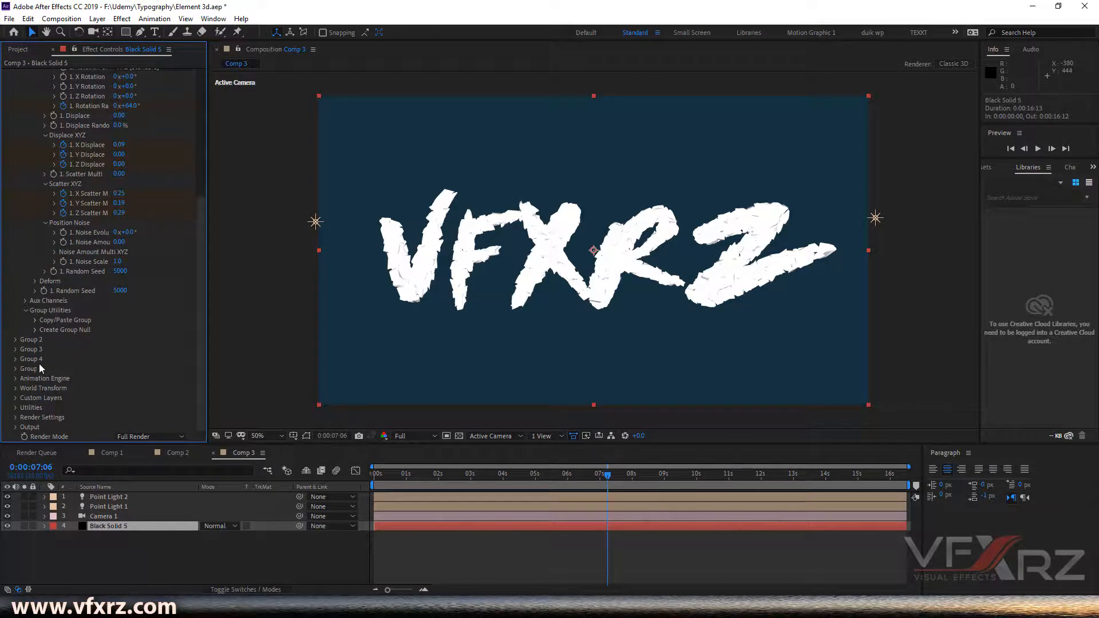
left_click(16, 418)
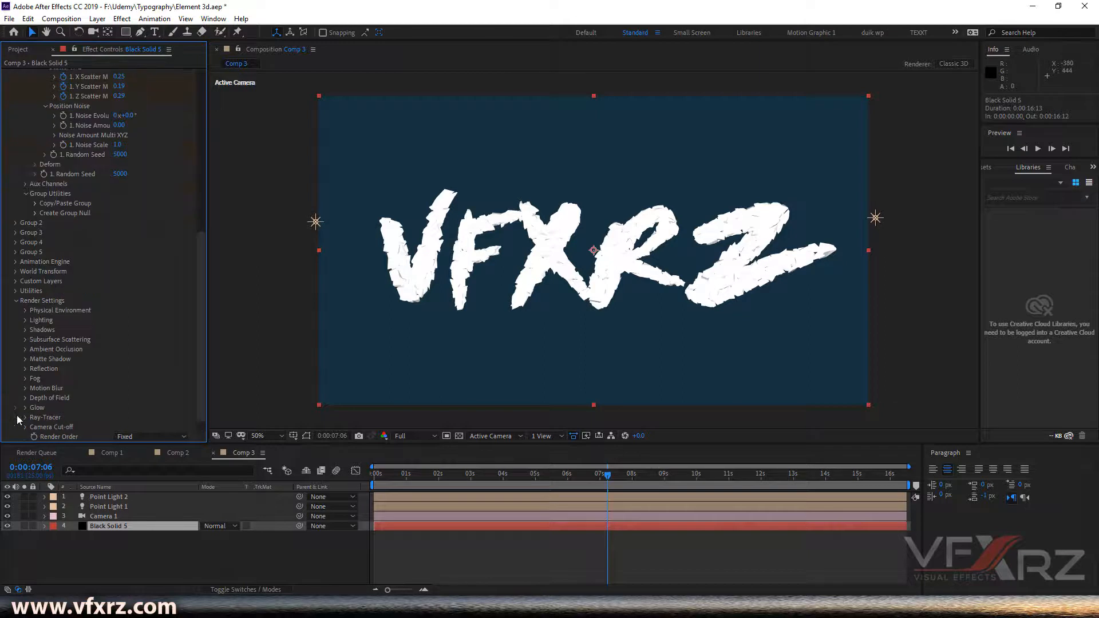
left_click(25, 349)
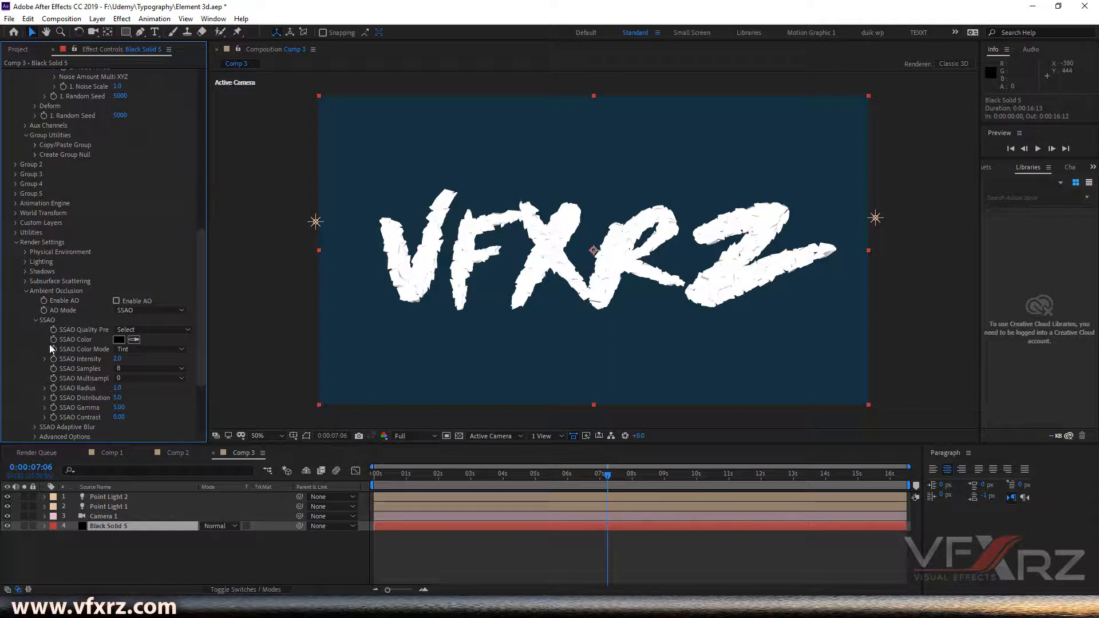
left_click(116, 300)
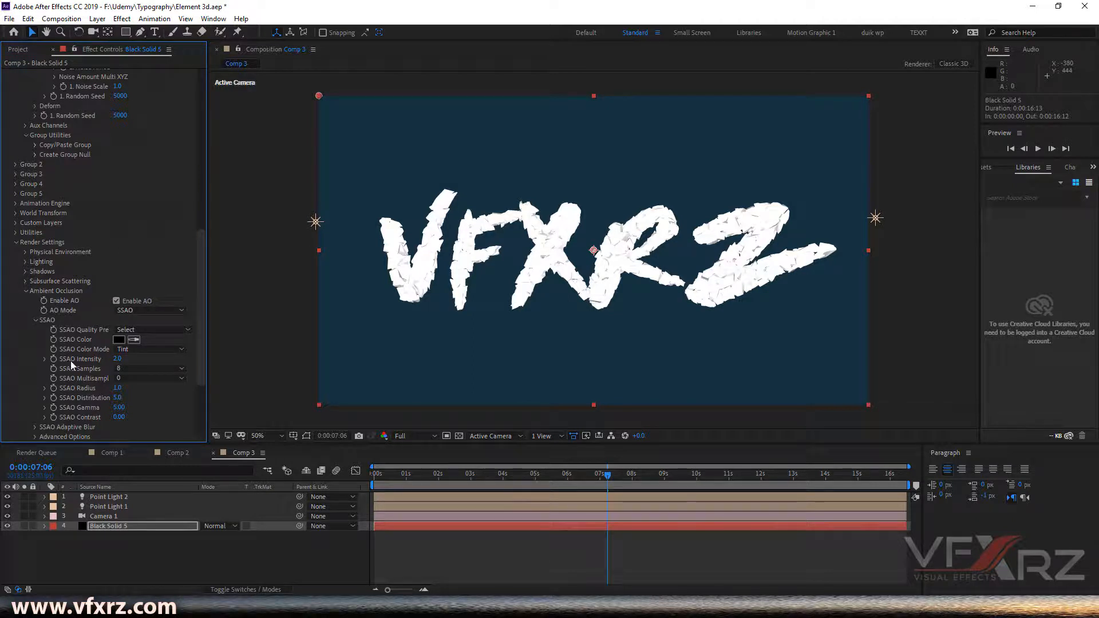
- Set the SSAO Intensity to 20
mouse_move(118, 359)
left_mouse_down()
mouse_move(229, 357)
mouse_move(166, 366)
left_mouse_up()
left_click(119, 359)
type("2")
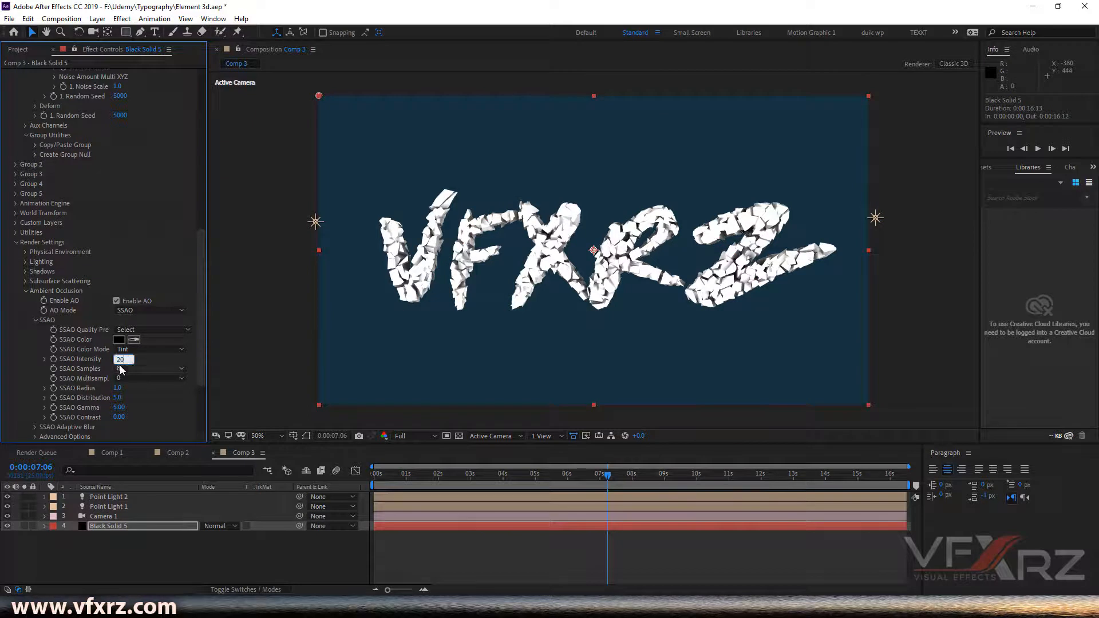
key("Return")
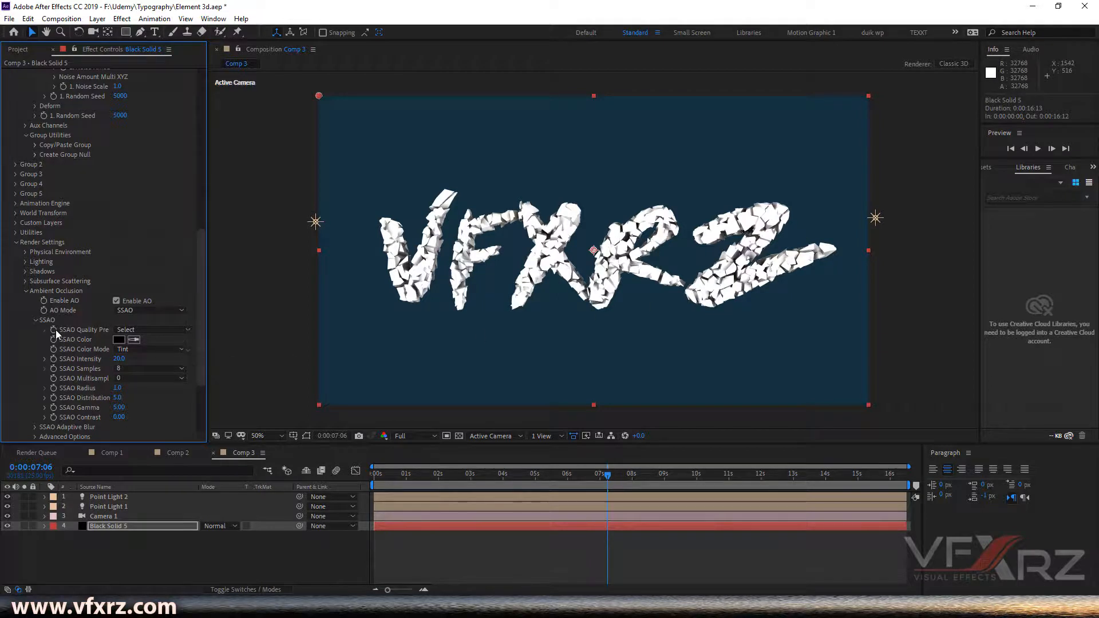
- Collapse Ambient Occlusion, enable Glow in the render settings and set Glow From to Luminance
scroll(56, 330, "up", 2)
left_click(26, 317)
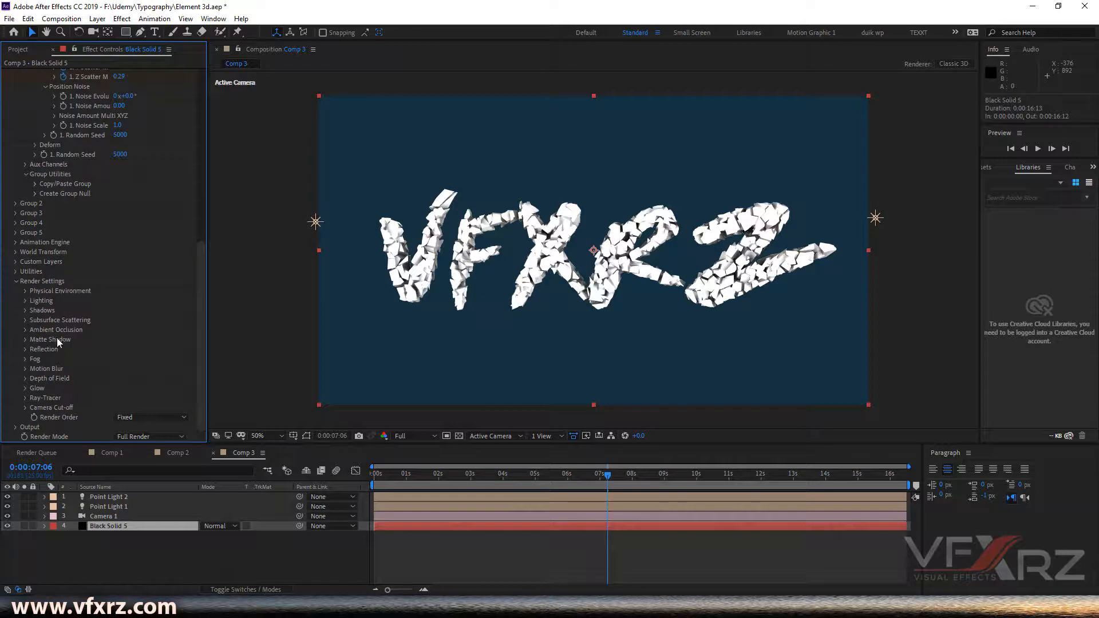
left_click(25, 388)
scroll(31, 378, "down", 2)
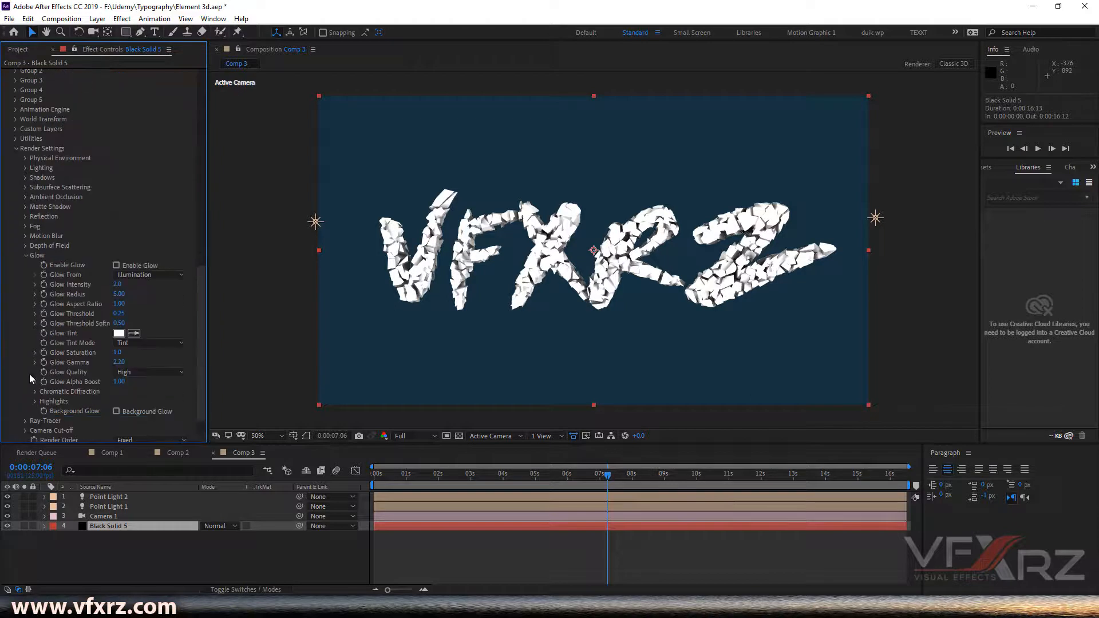
left_click(141, 267)
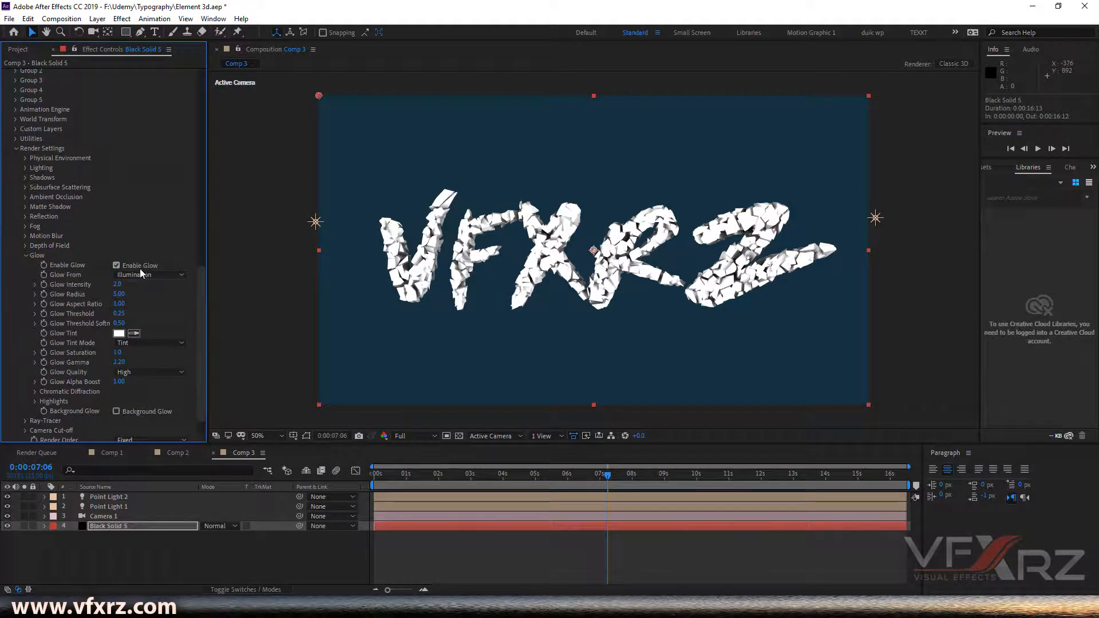
left_click(142, 274)
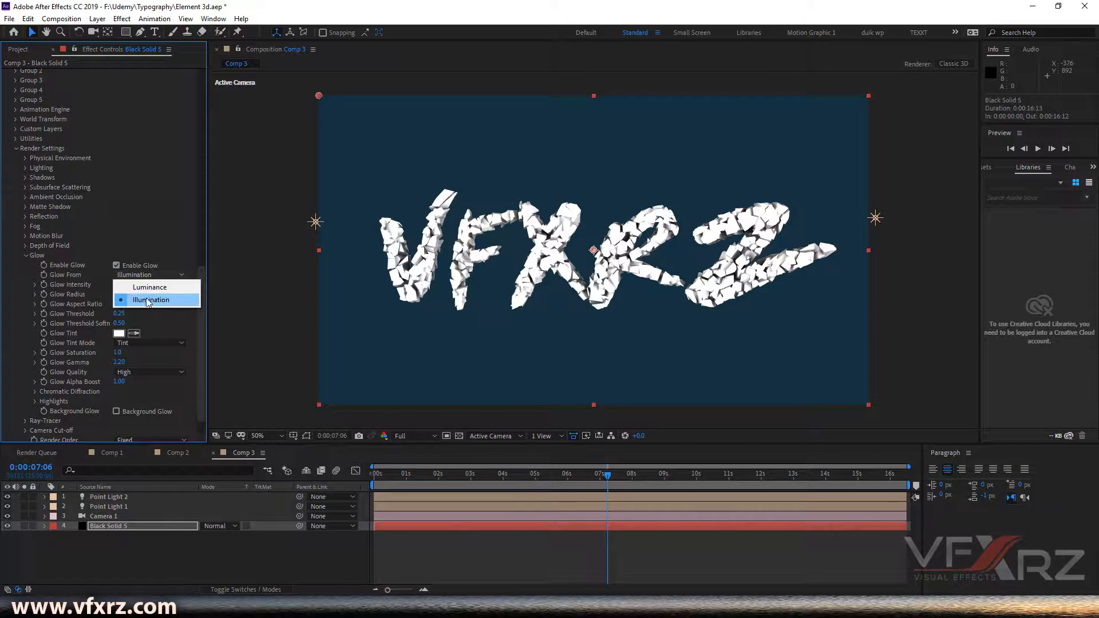
left_click(172, 288)
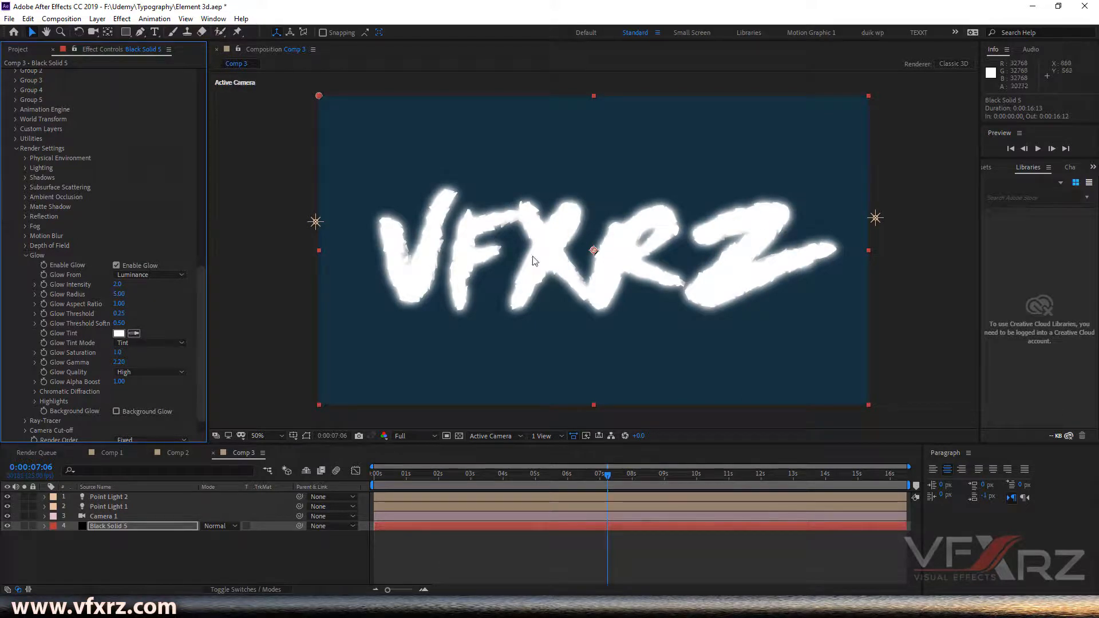
- Lower the glow radius to 0.50 with intensity 0.2, and set the Glow Tint colour to dark blue 0718BC
mouse_move(119, 294)
left_mouse_down()
mouse_move(96, 299)
mouse_move(106, 288)
left_mouse_up()
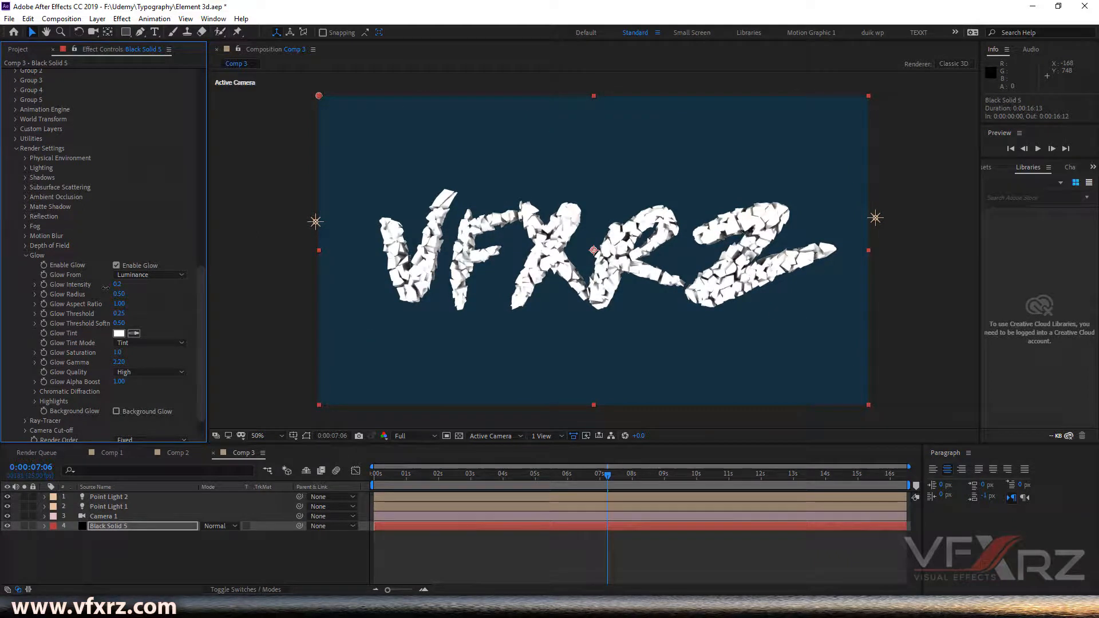
left_click(119, 334)
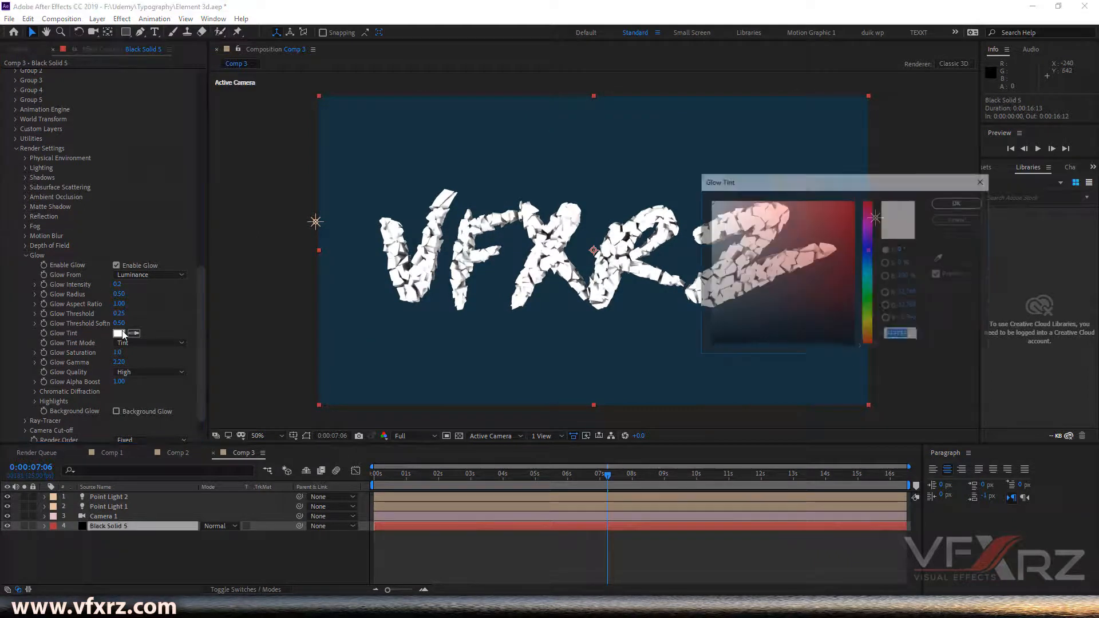
left_click(848, 225)
left_click_drag(865, 189, 856, 319)
left_click_drag(843, 374, 857, 430)
left_click(859, 395)
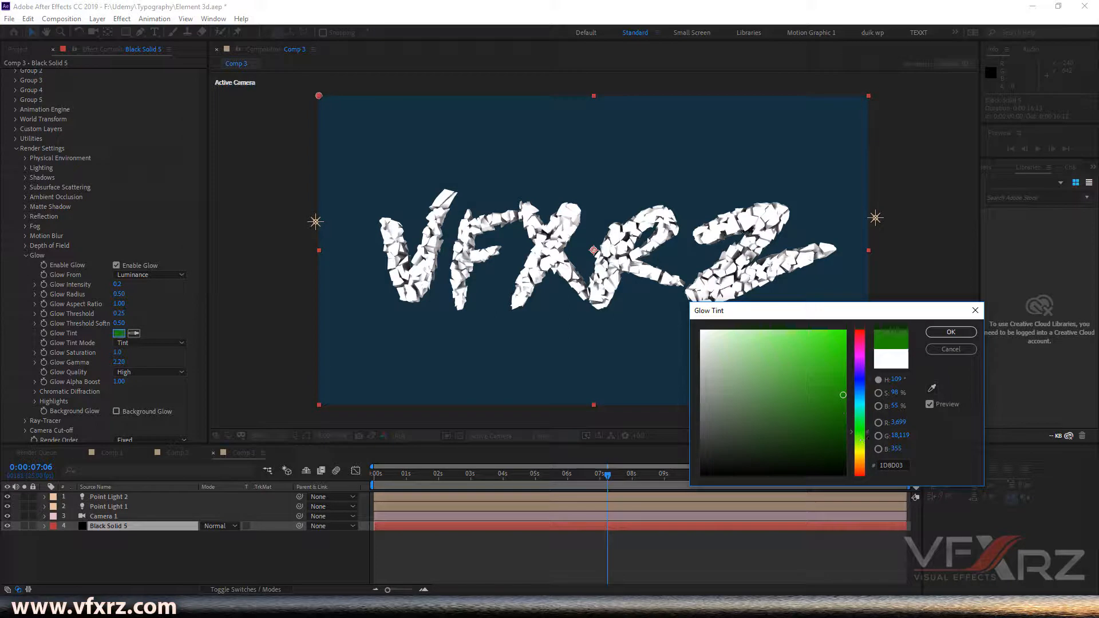
left_click(846, 335)
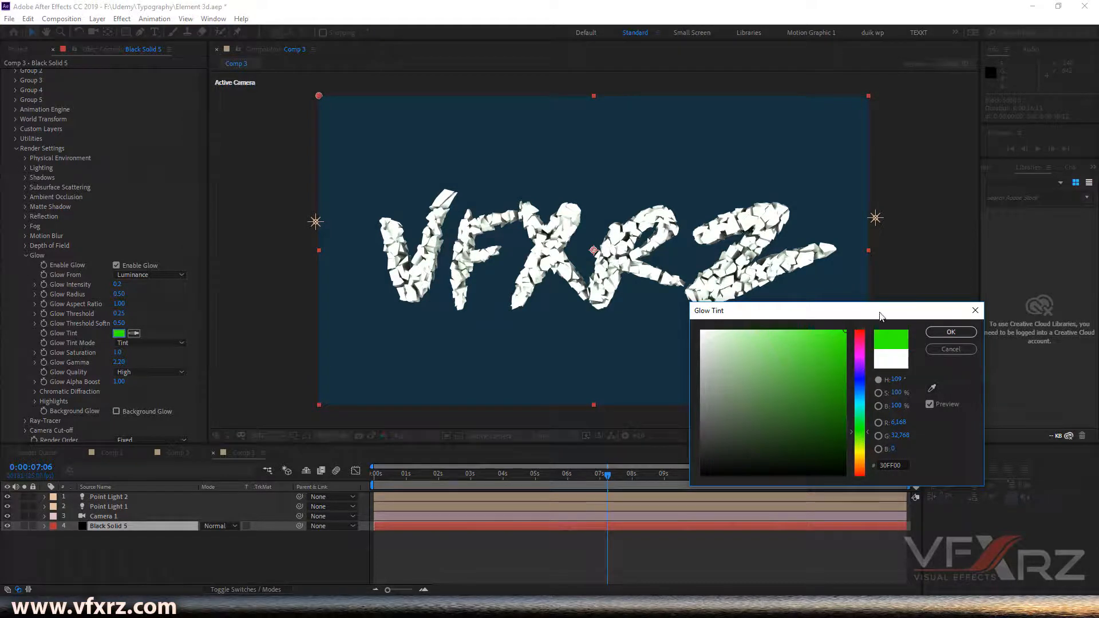
left_click(860, 389)
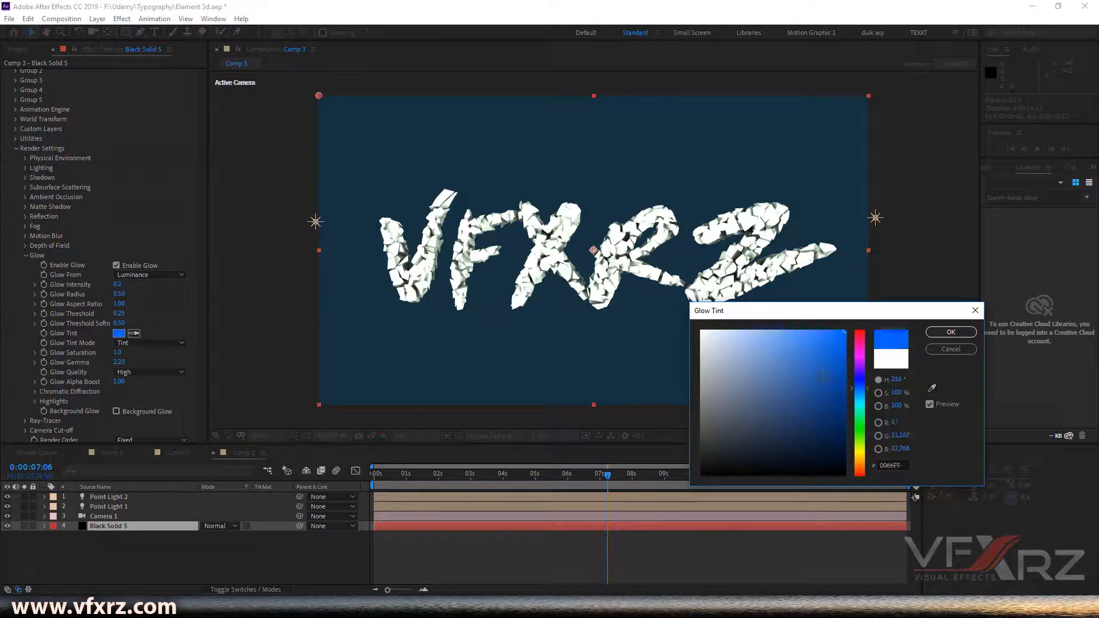
mouse_move(859, 387)
left_mouse_down()
mouse_move(843, 389)
mouse_move(840, 368)
left_mouse_up()
left_click(825, 382)
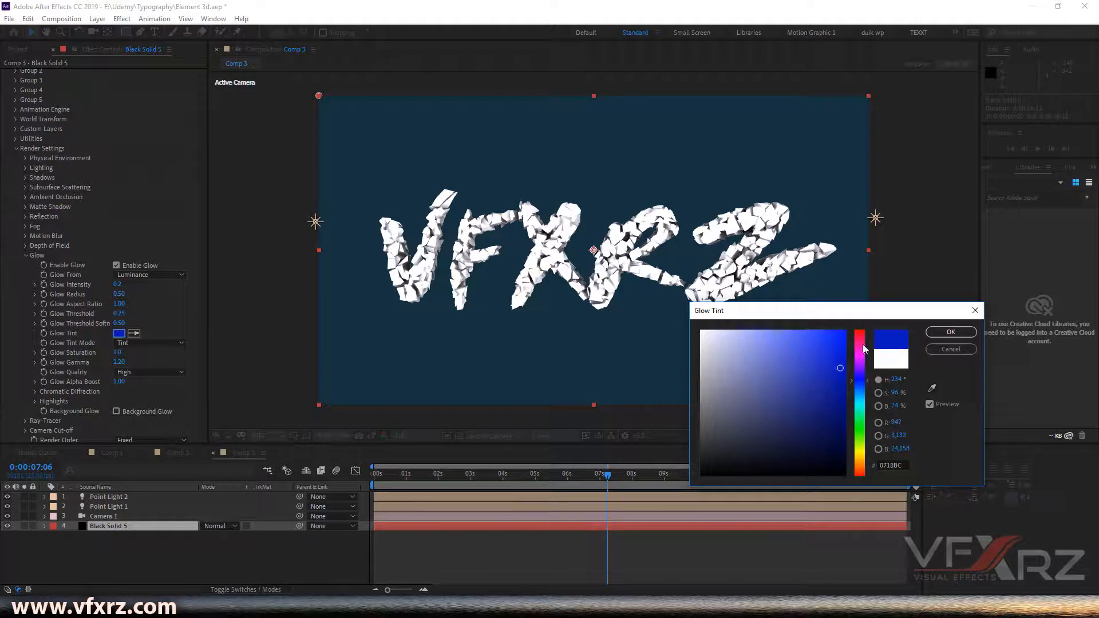
left_click(951, 332)
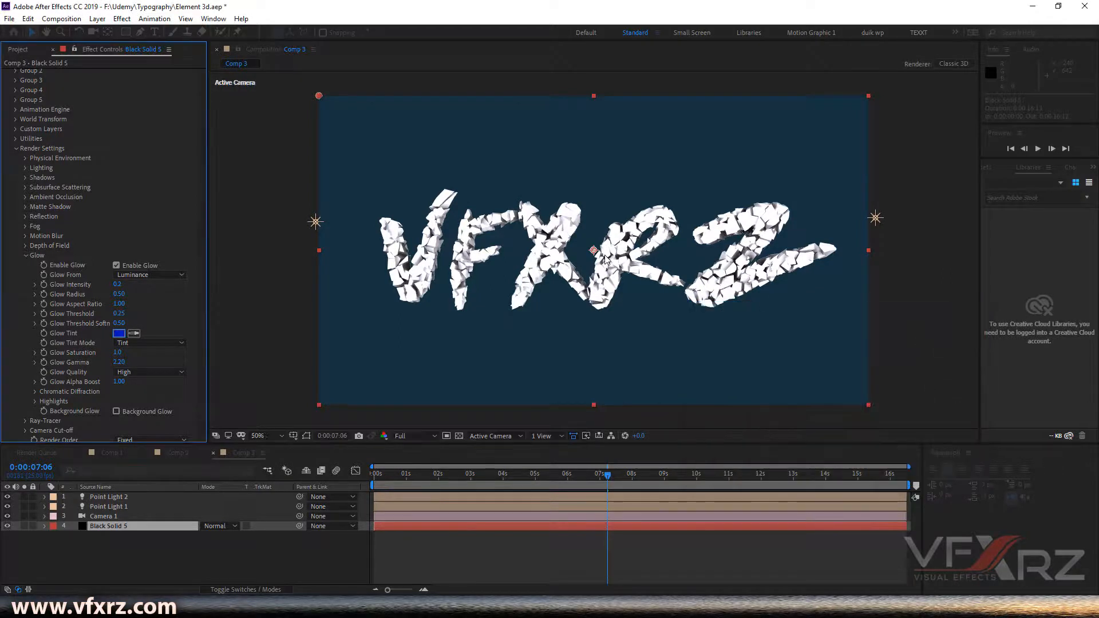
- Review the lit result by scrubbing the Comp 3 timeline, then switch to Comp 1 and scrub its animation
scroll(605, 259, "up", 2)
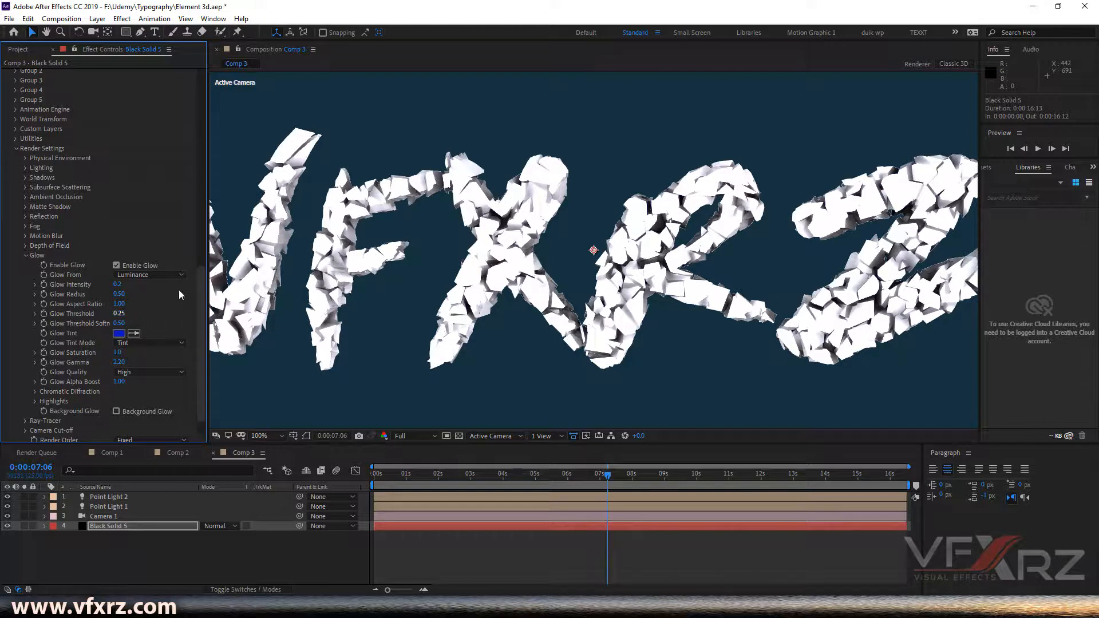
scroll(485, 204, "down", 1)
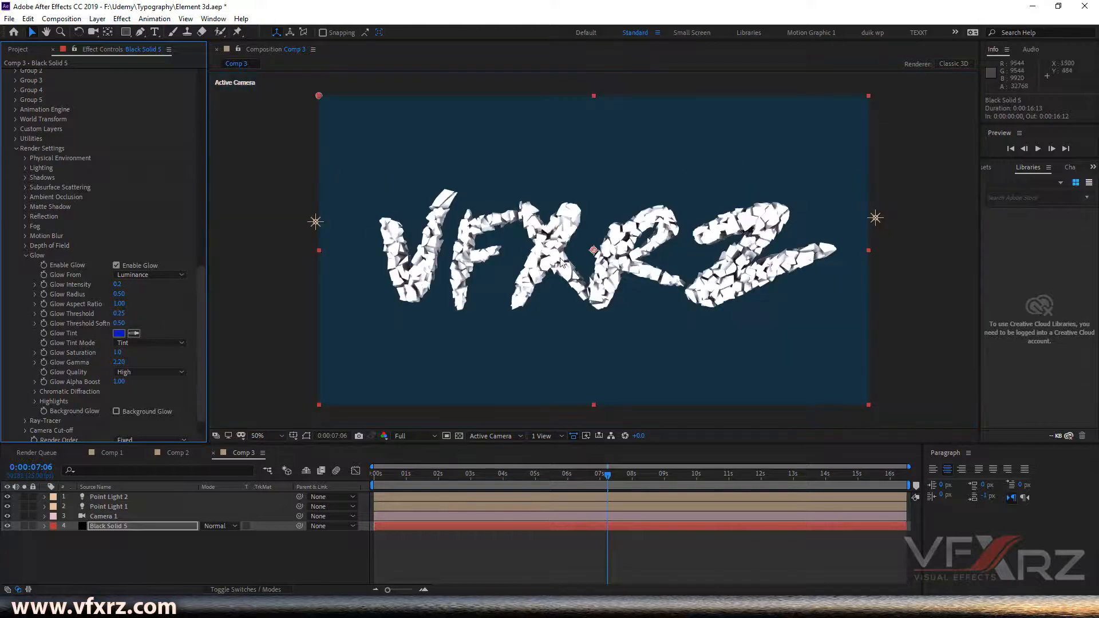
left_click(25, 256)
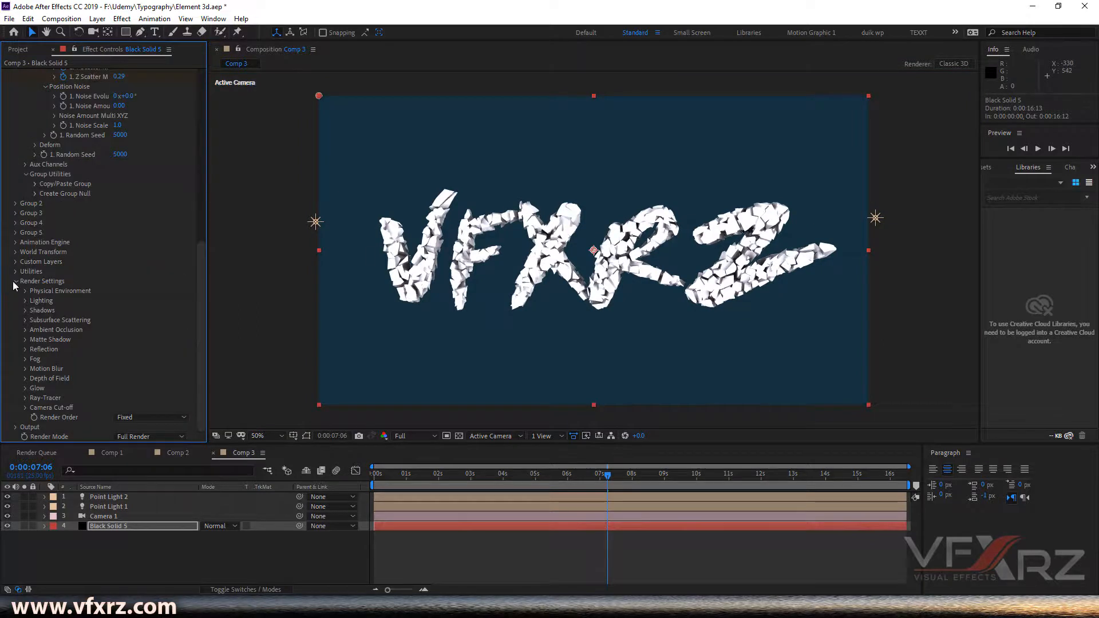
scroll(135, 235, "up", 6)
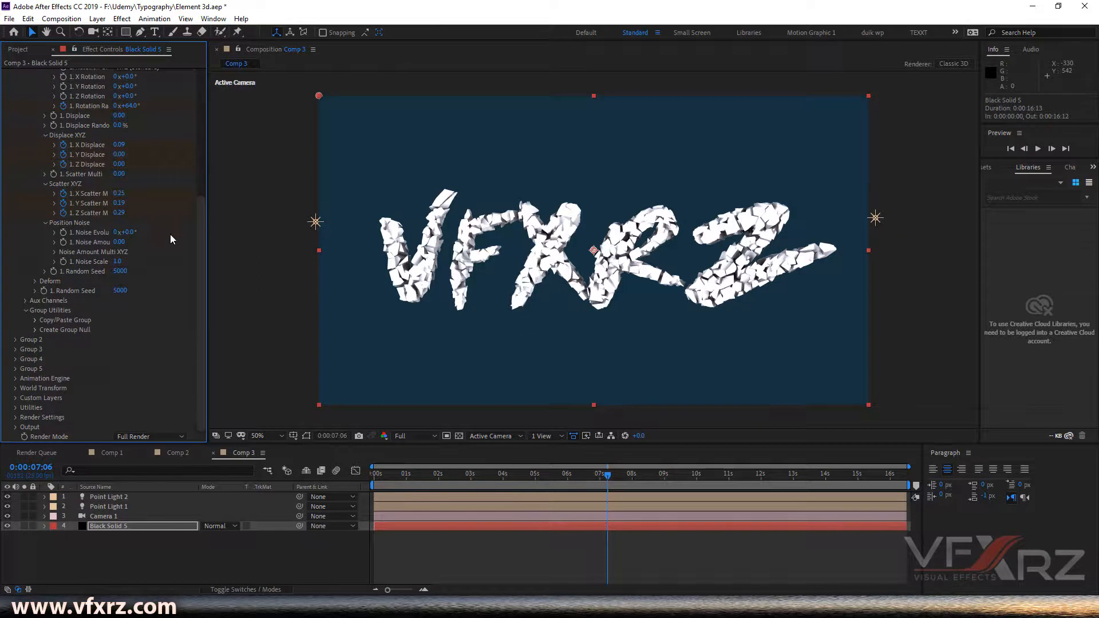
scroll(174, 246, "up", 3)
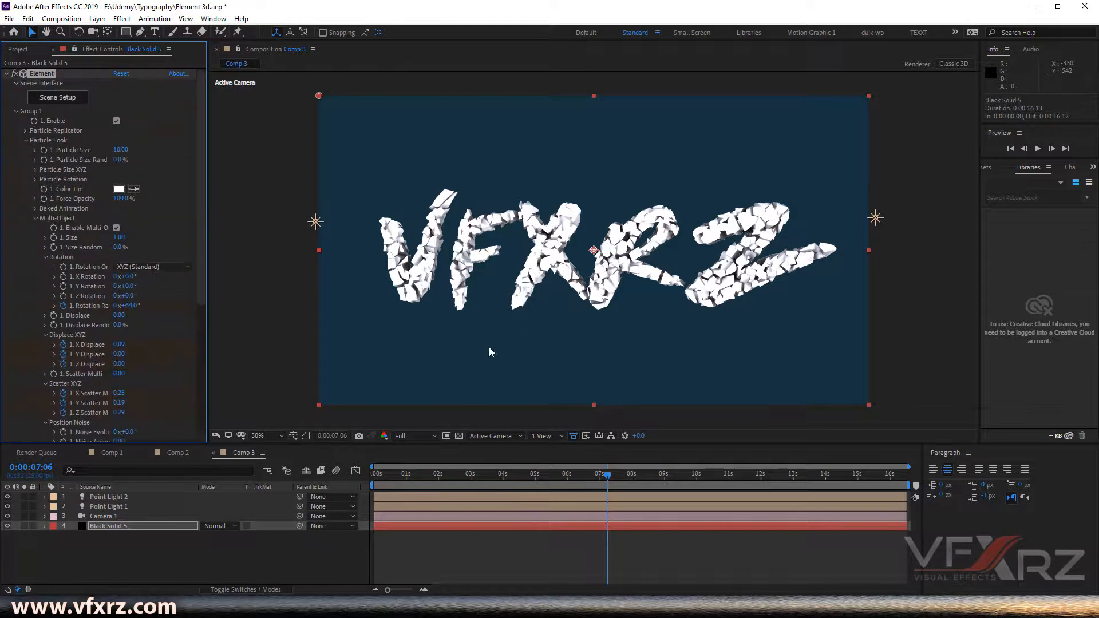
left_click(431, 474)
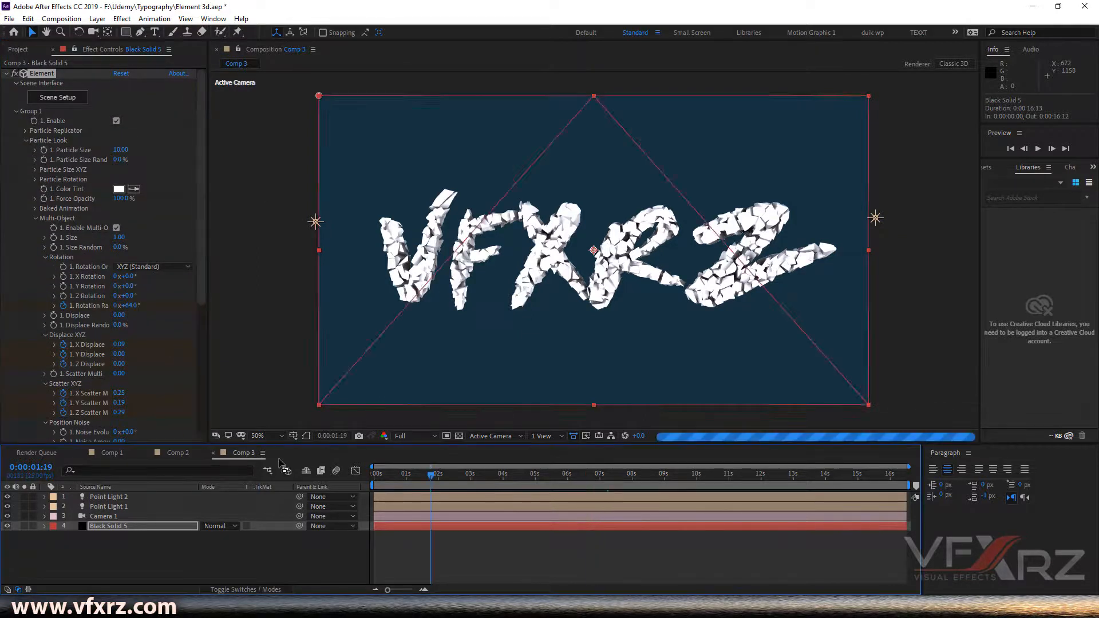
left_click(111, 453)
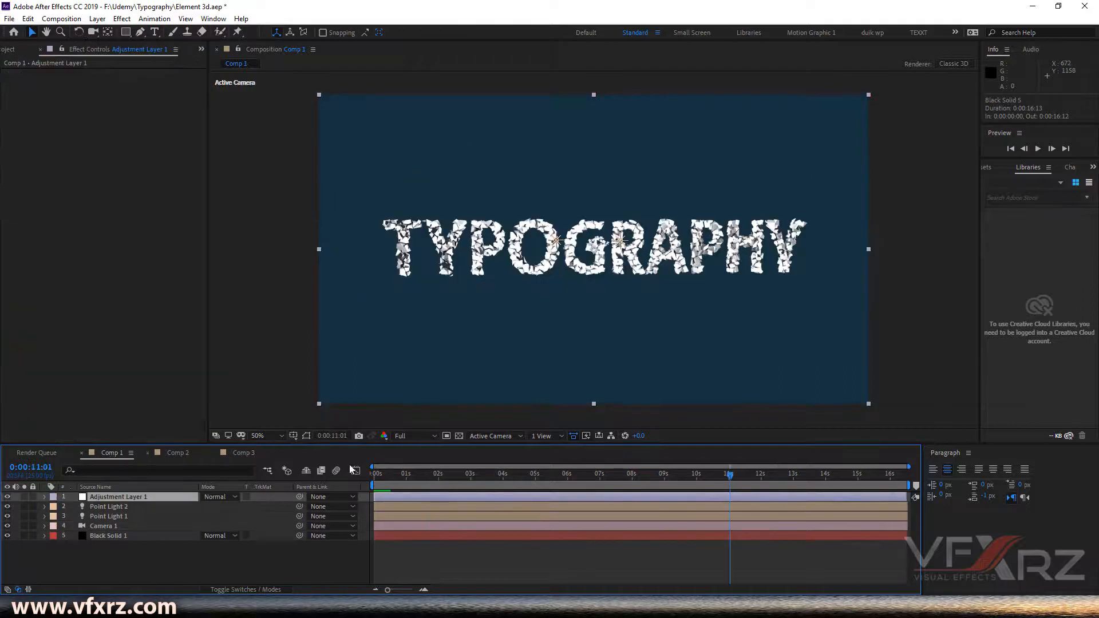
left_click_drag(704, 483, 815, 486)
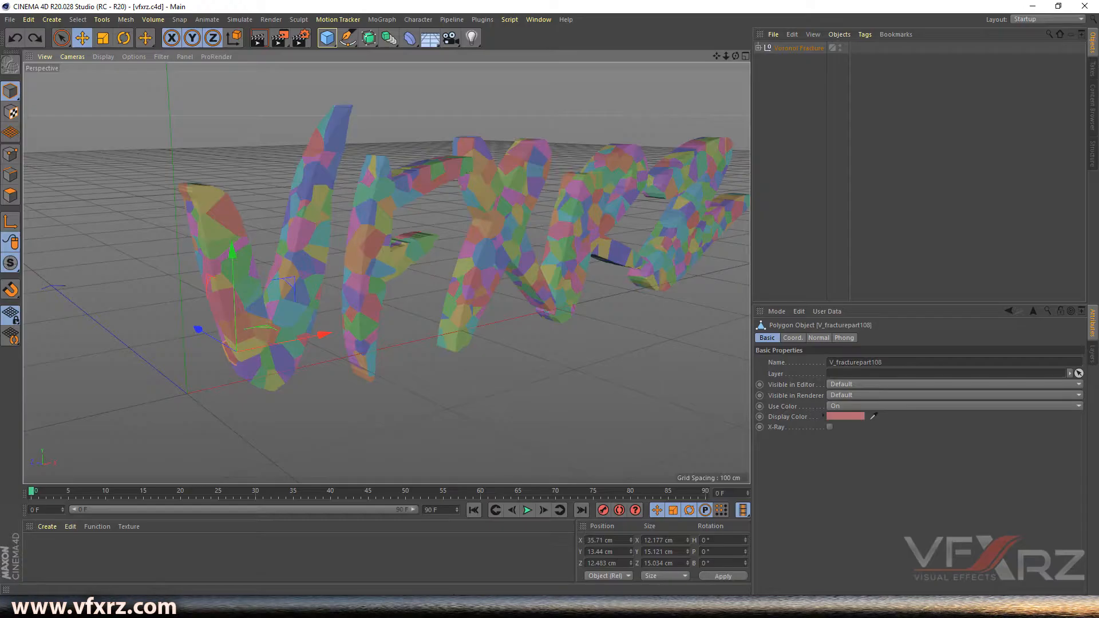
- Switch to Cinema 4D and undo the last three changes to the fractured VFXRZ scene
mouse_move(736, 56)
left_mouse_down()
mouse_move(696, 55)
mouse_move(731, 55)
left_mouse_up()
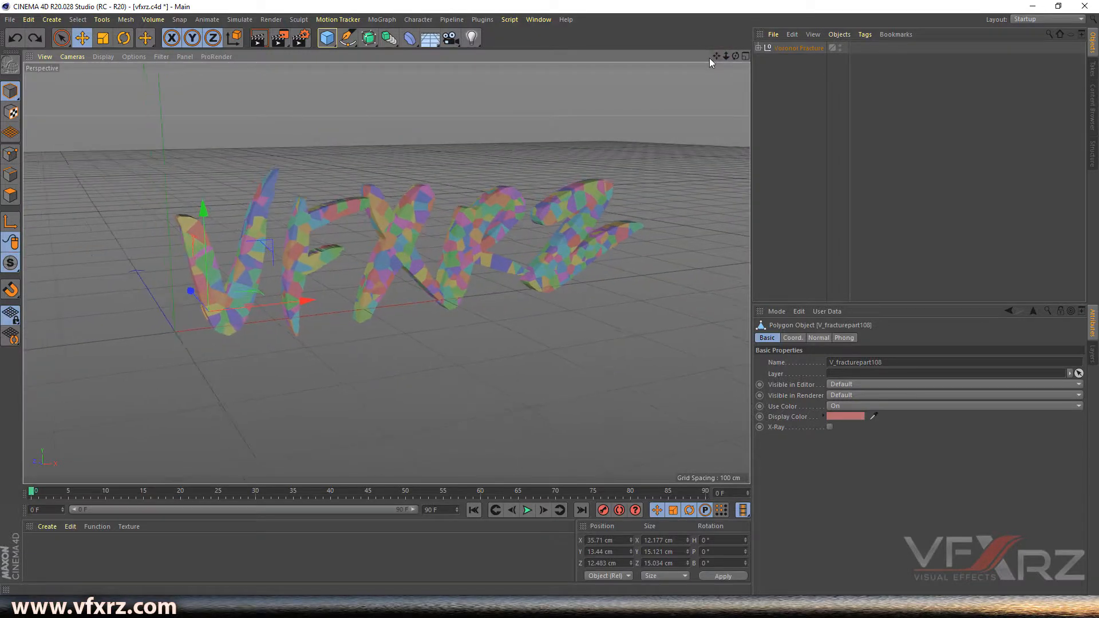
key("ctrl+z")
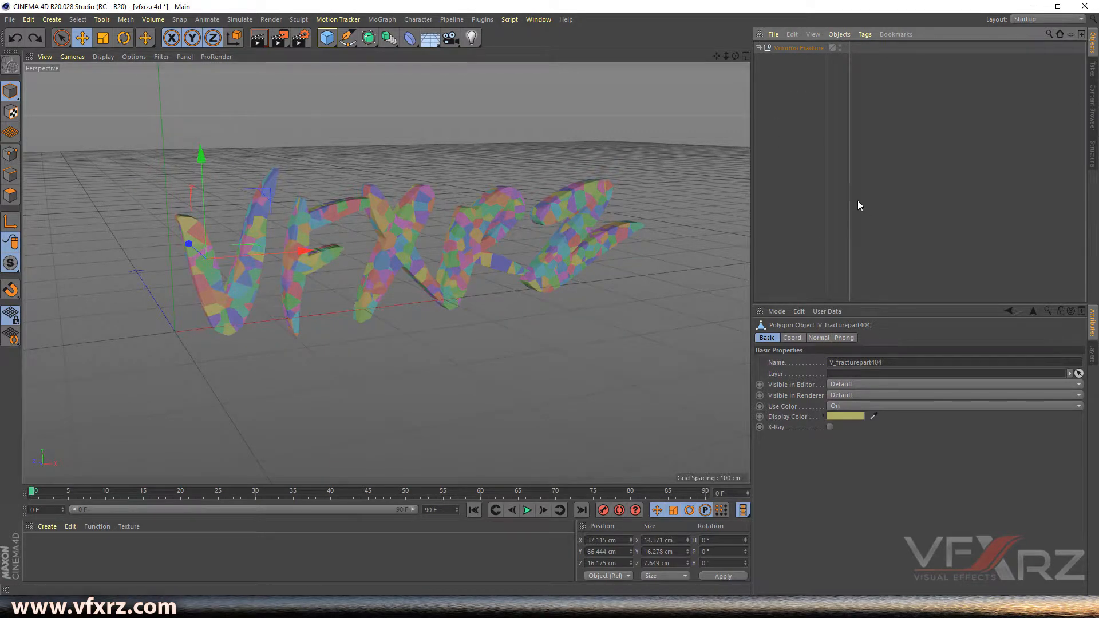
key("ctrl+z")
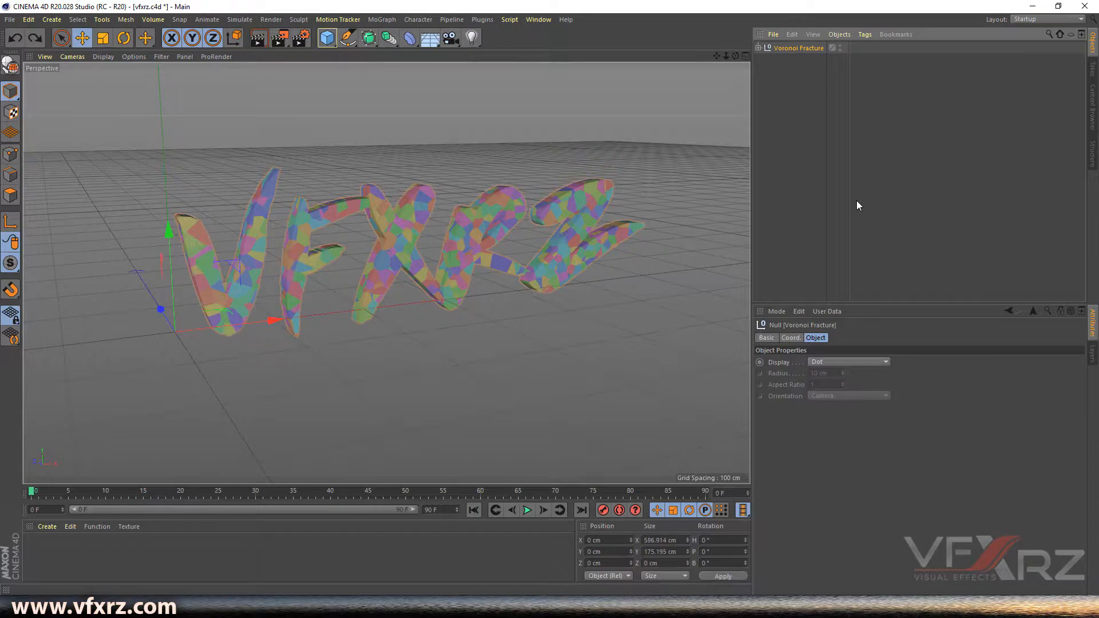
key("ctrl+z")
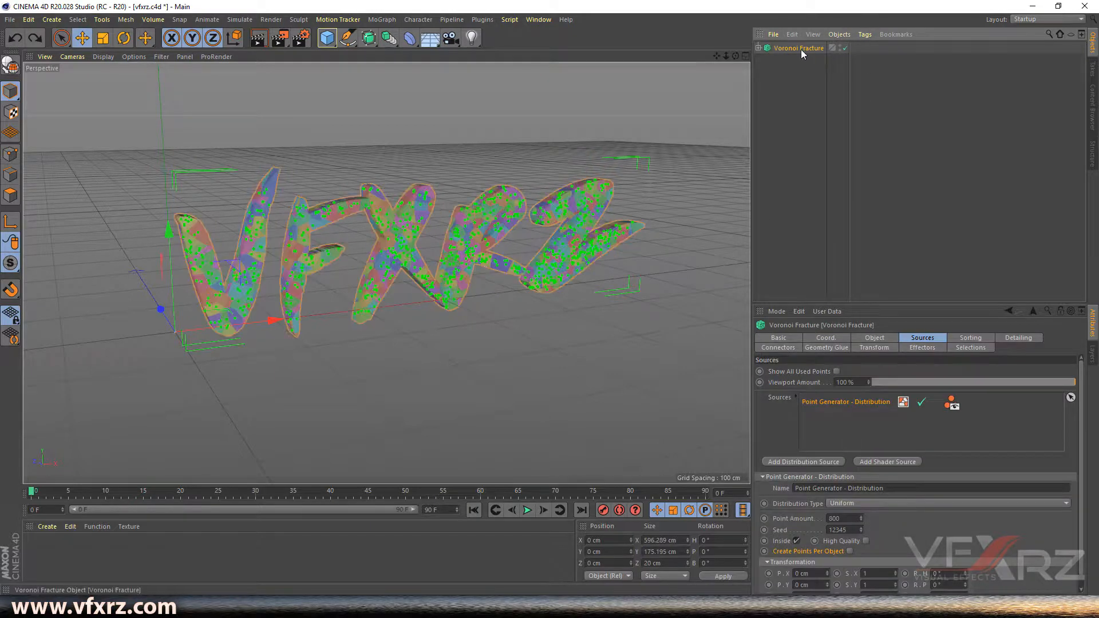
- Change the MoText text under Voronoi Fracture to TYPOGRAPHY
left_click(759, 48)
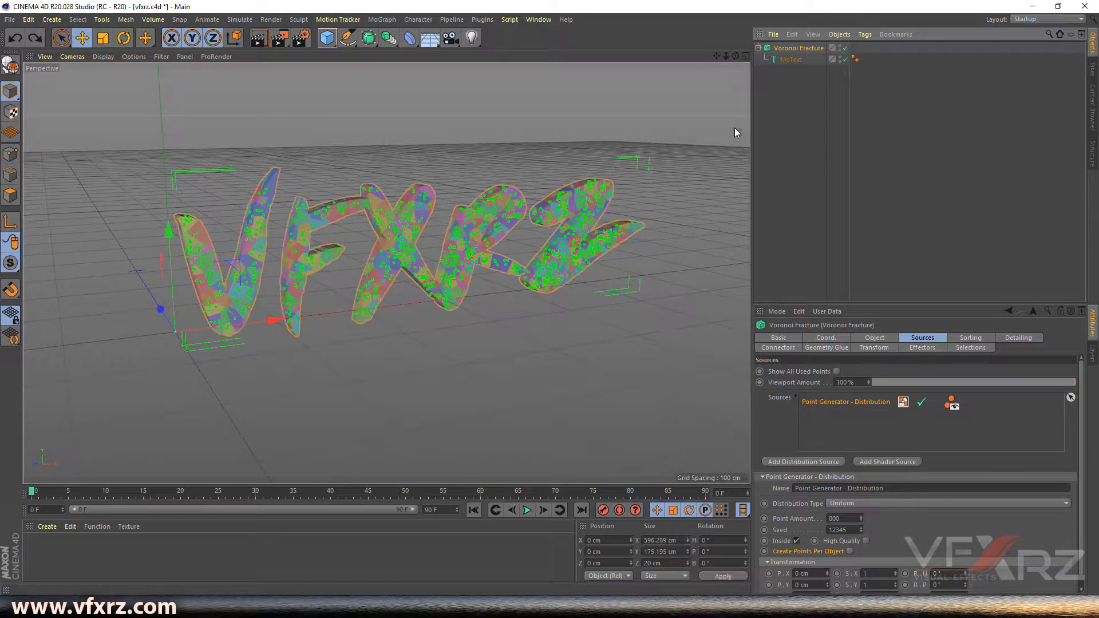
left_click(790, 60)
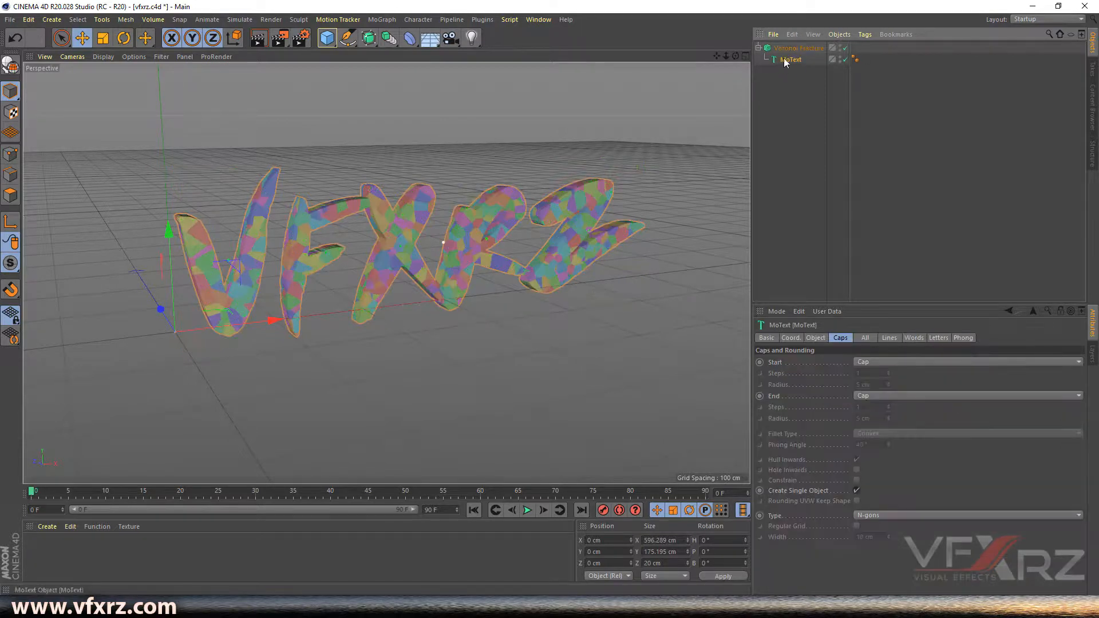
left_click(815, 338)
double_click(820, 402)
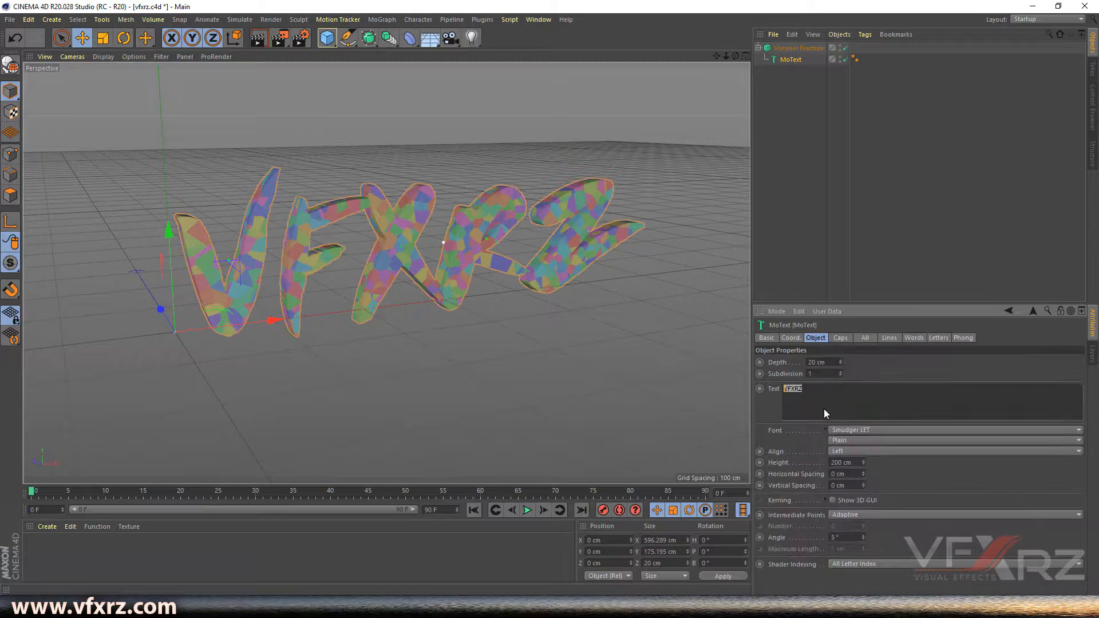
type("TYPOGRAPHY")
left_click(868, 361)
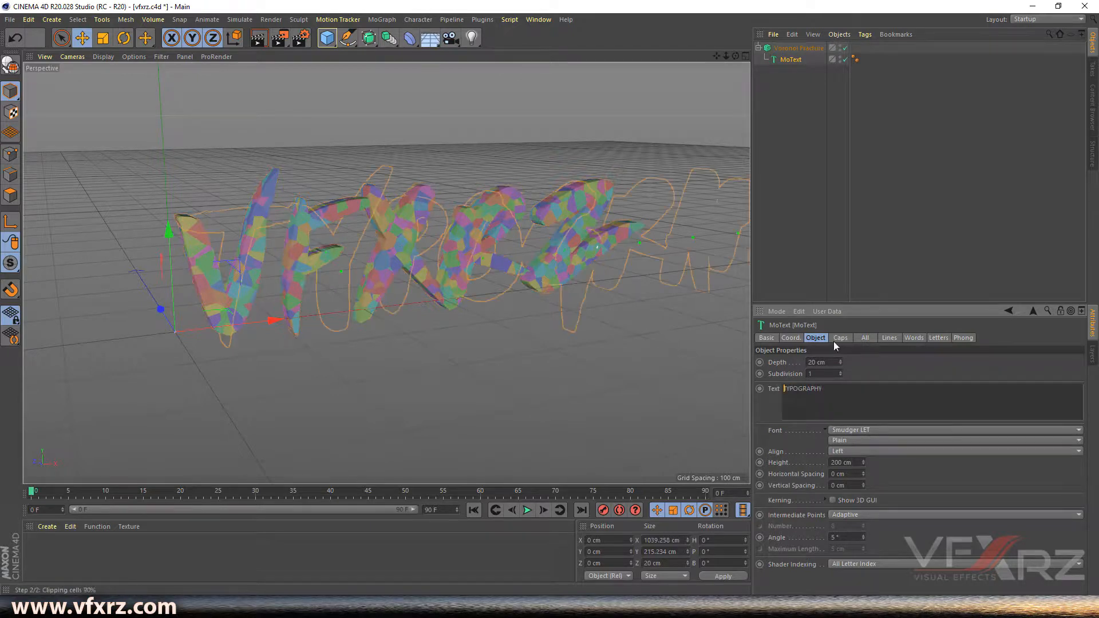
left_click_drag(716, 56, 624, 60)
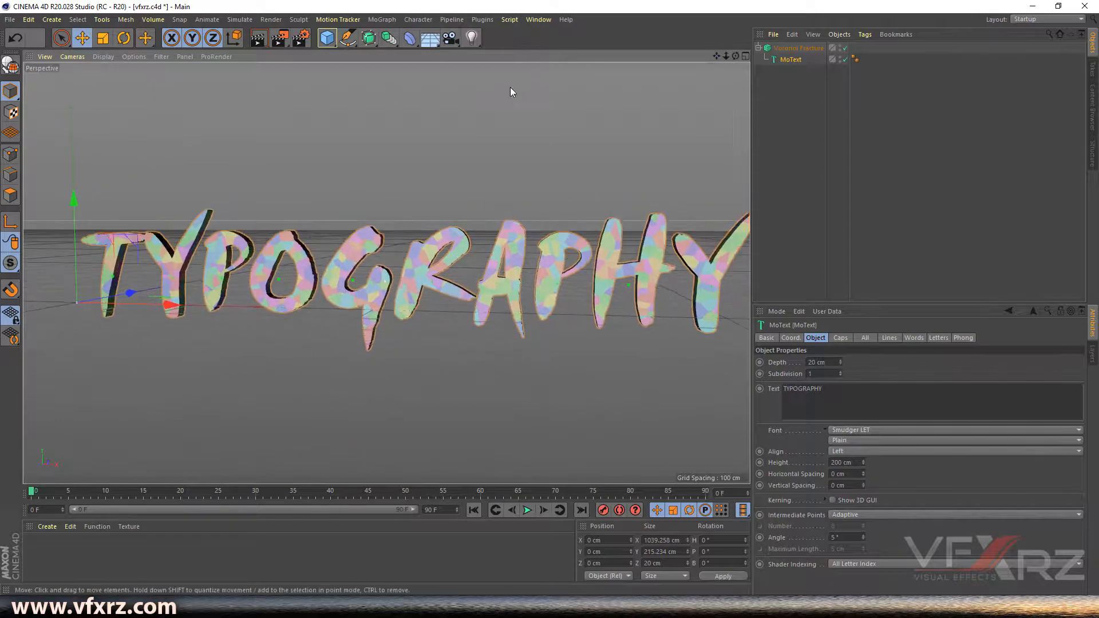
- Make the Voronoi Fracture editable and save the scene as Typography
left_click(770, 48)
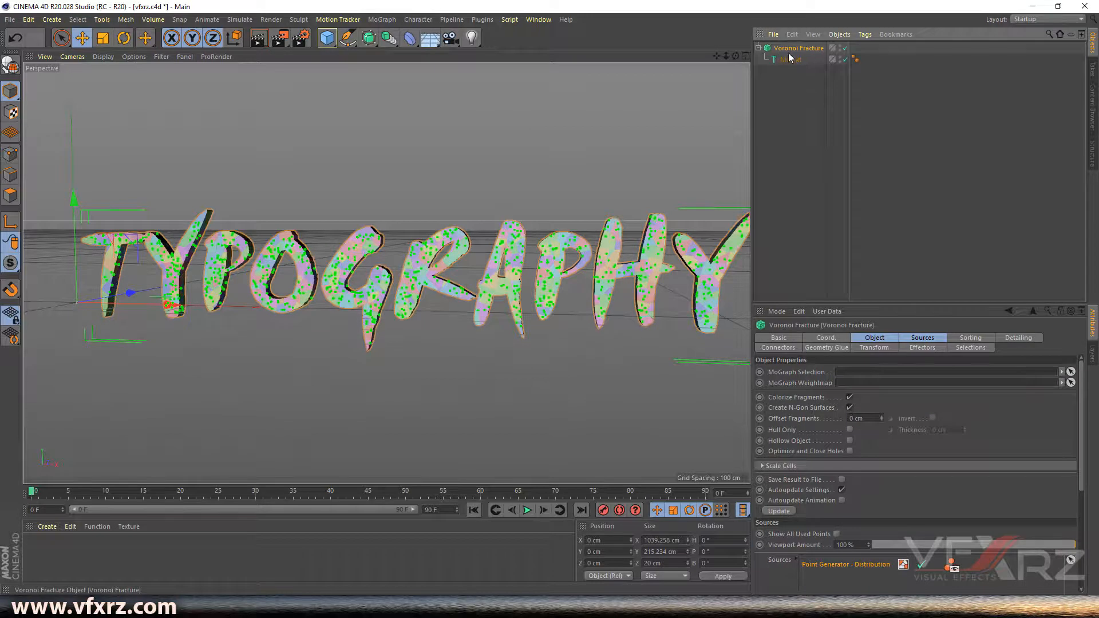
left_click(10, 70)
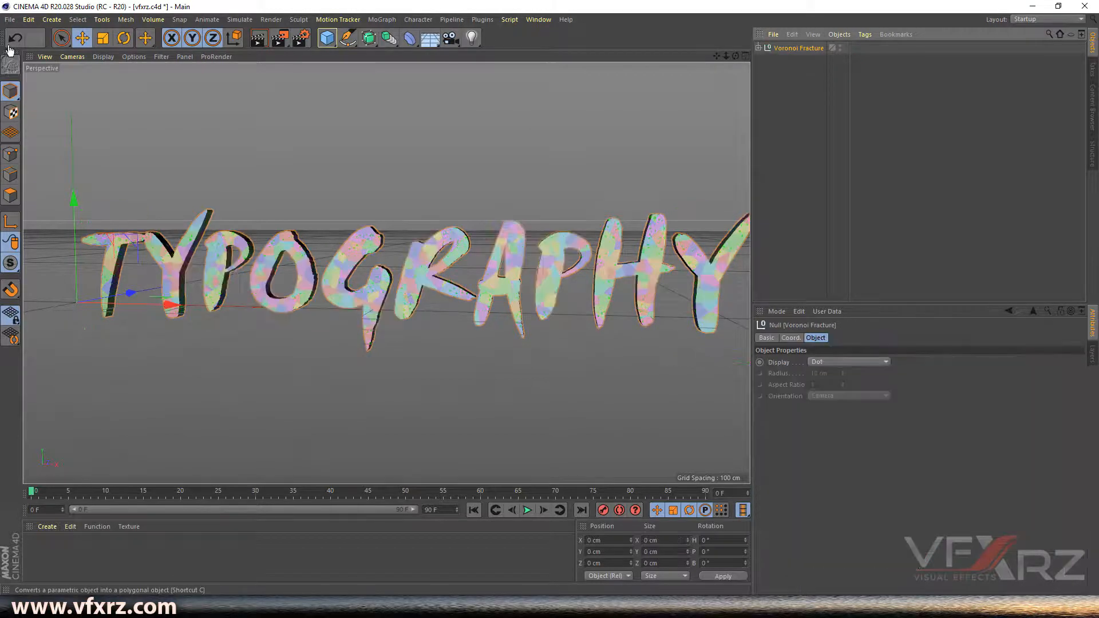
left_click(10, 20)
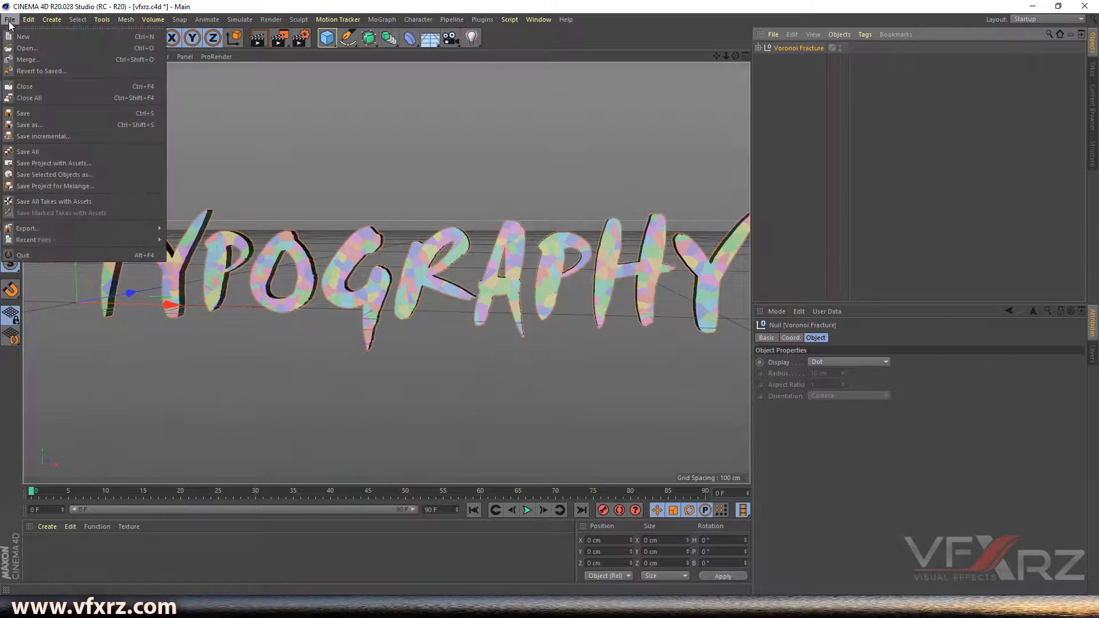
left_click(30, 124)
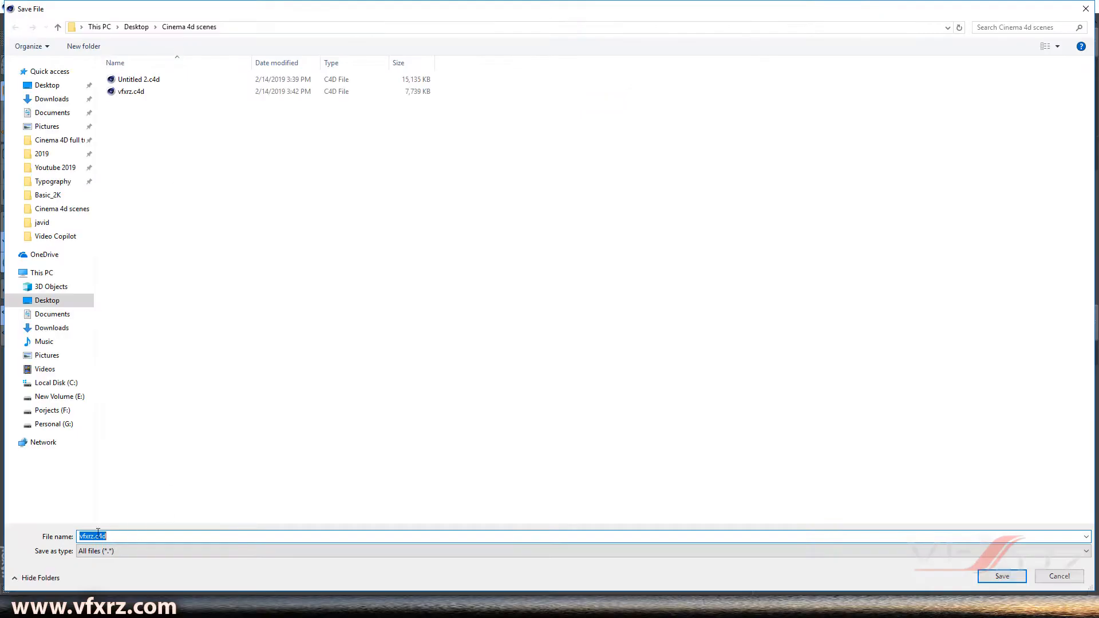
double_click(94, 537)
type("Typography")
left_click(1011, 579)
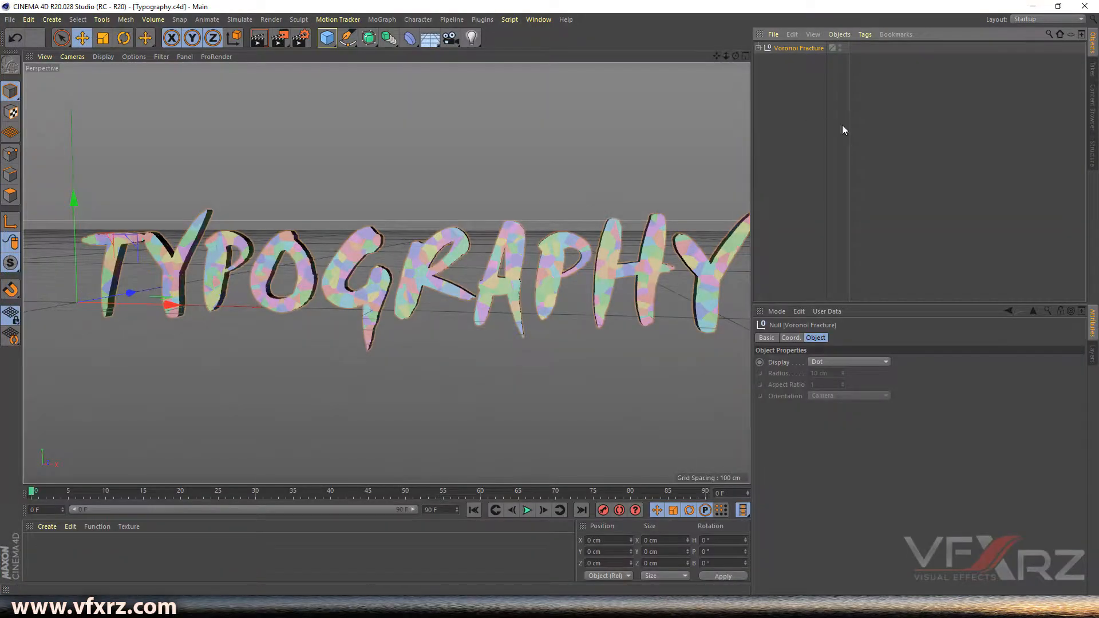
- Undo the Make Editable and change the MoText text to TUTORIAL
key("ctrl+z")
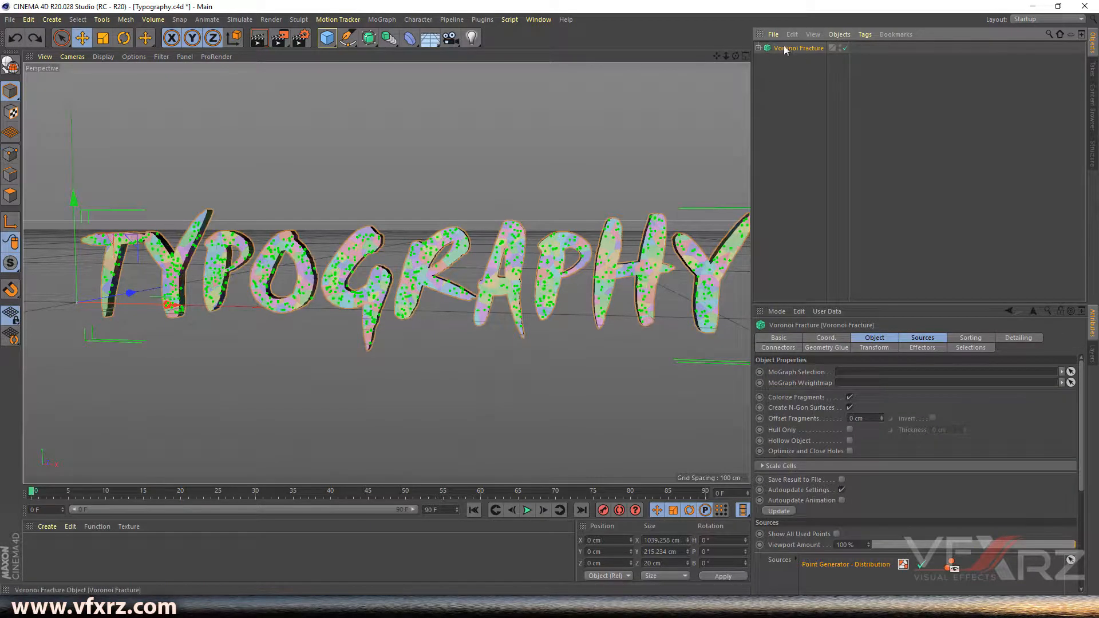
left_click(759, 49)
left_click(791, 59)
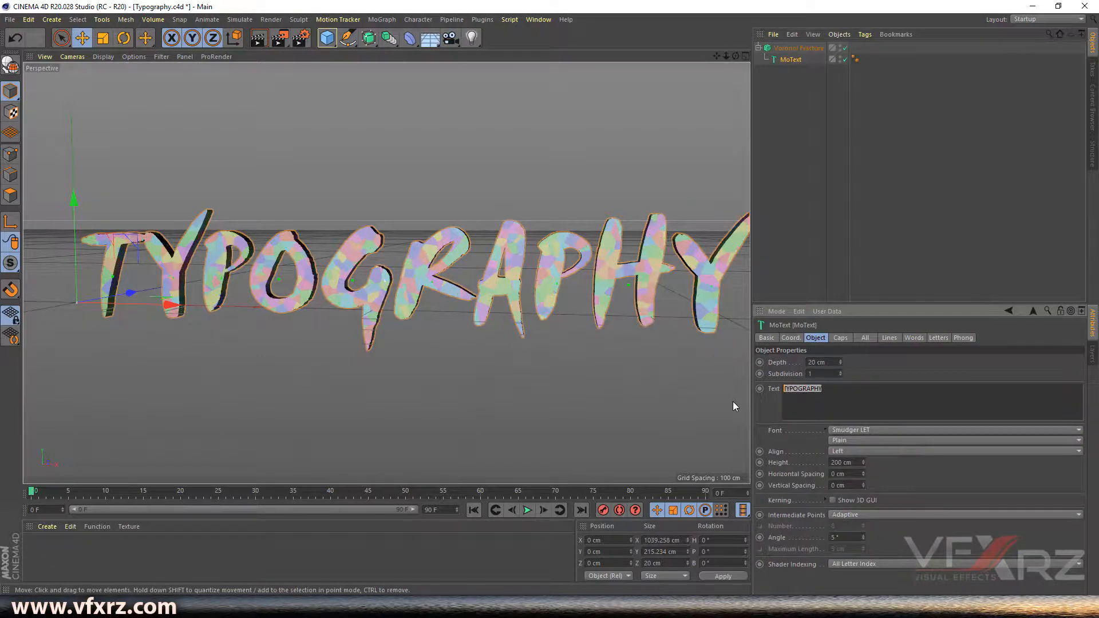
type("TUTORIAL")
left_click(809, 246)
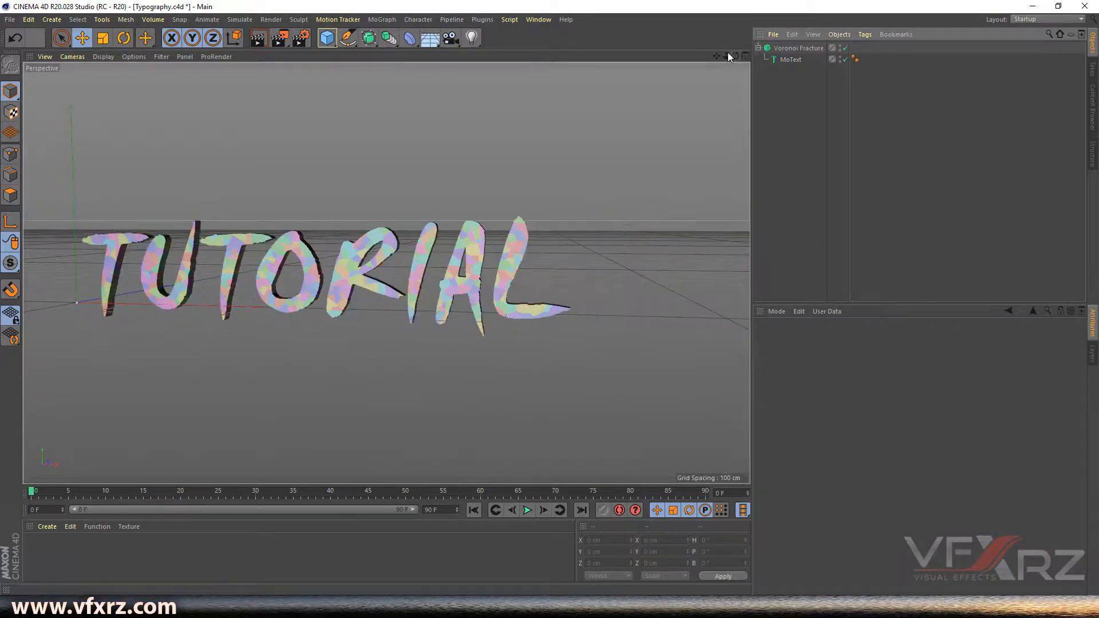
- Make the Voronoi Fracture editable again and save the scene as Tutorial
left_click(805, 46)
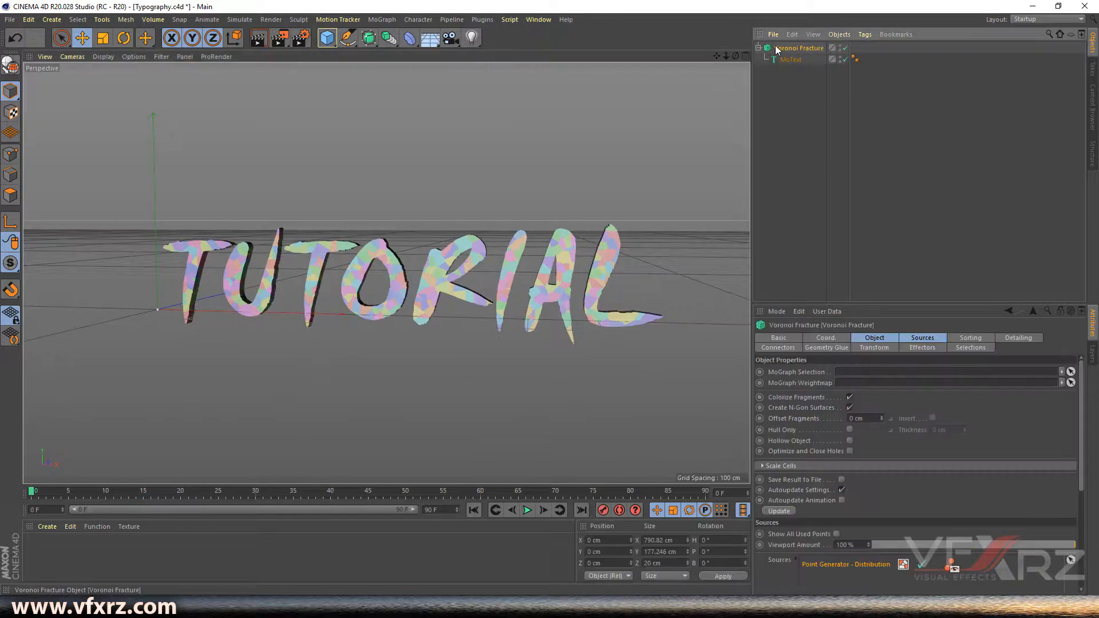
left_click(11, 69)
left_click(9, 19)
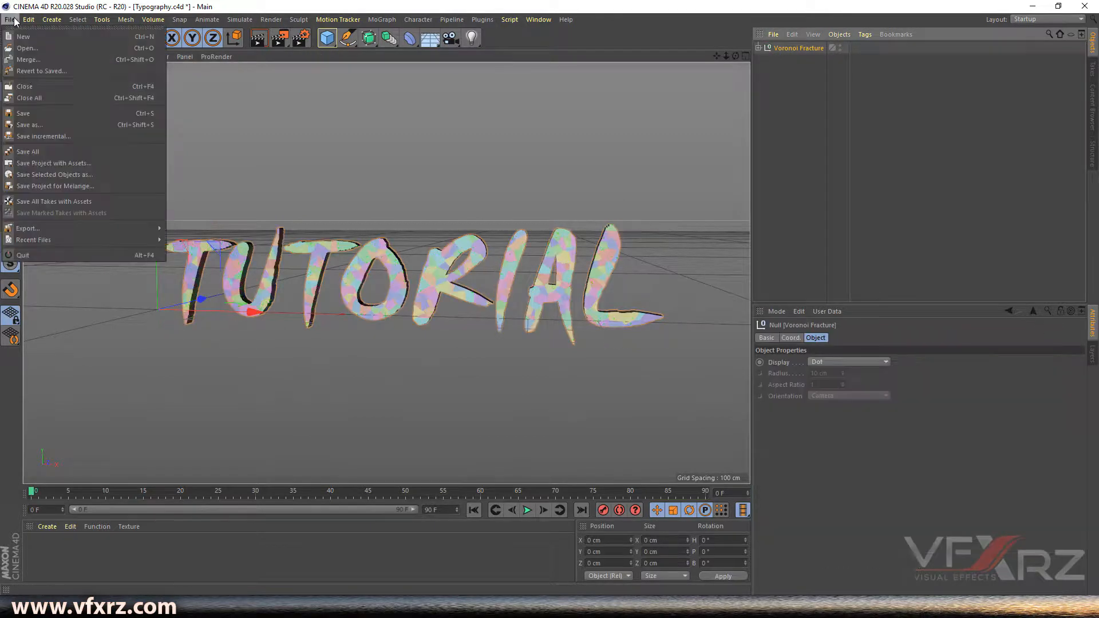
left_click(41, 125)
left_click(109, 537)
double_click(107, 537)
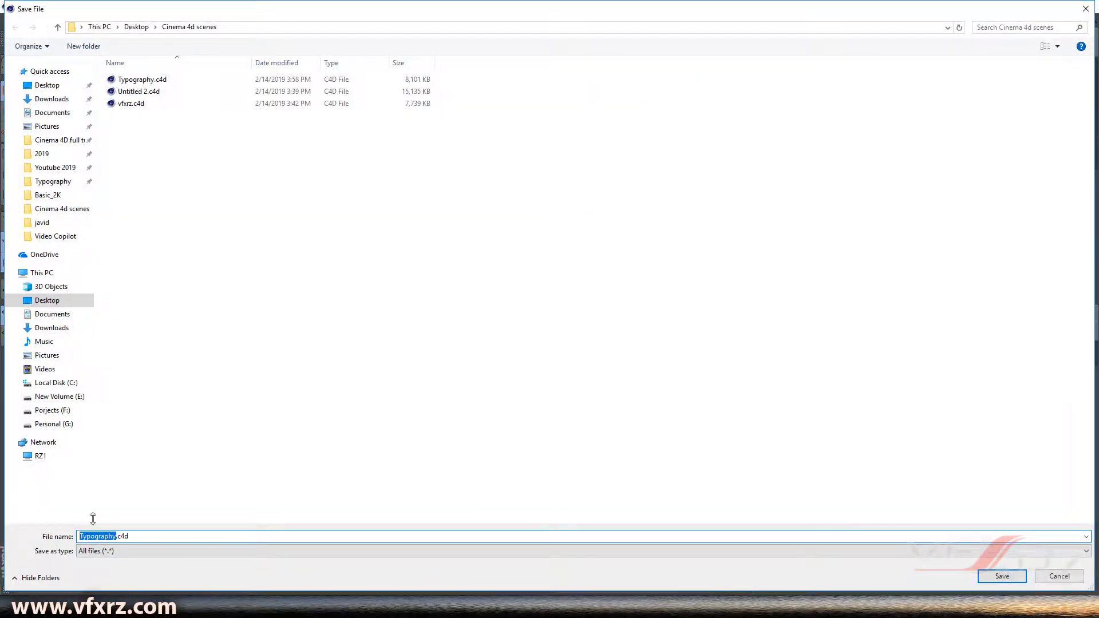
type("Tutorial")
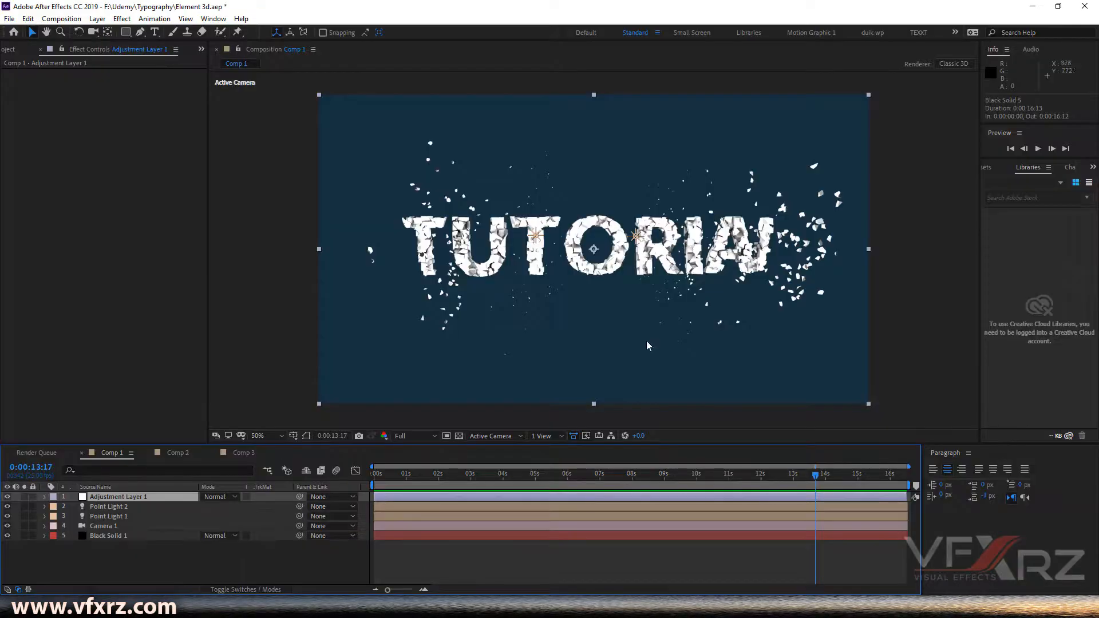
- In Comp 3's Element Scene Setup, import Typography.c4d, move it out of the Group Folder and assign it to Group 2
left_click(242, 454)
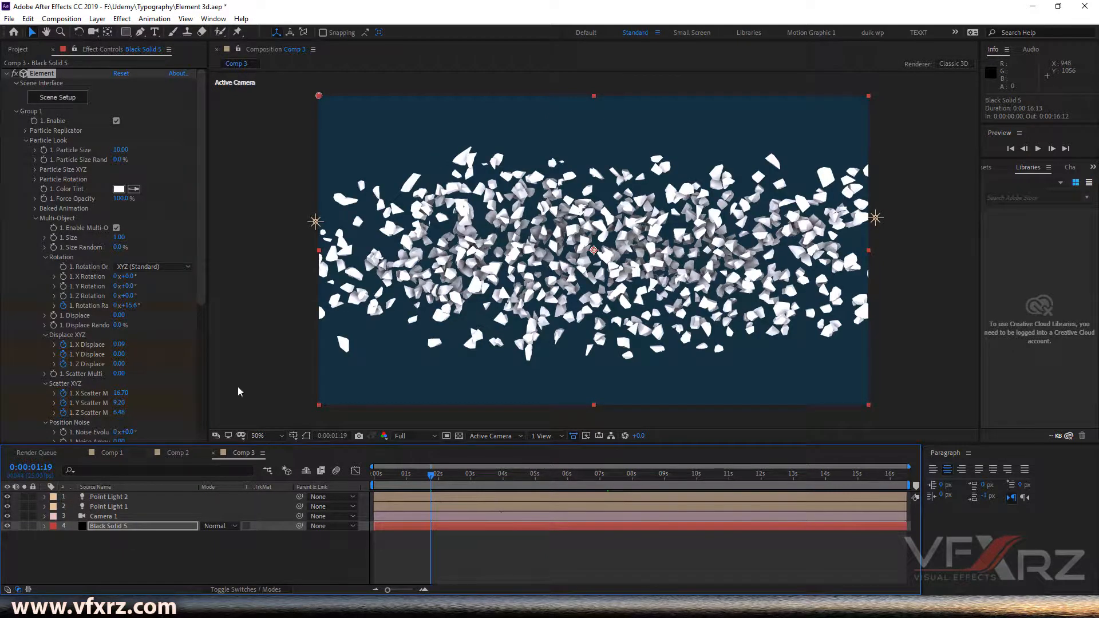
left_click(17, 112)
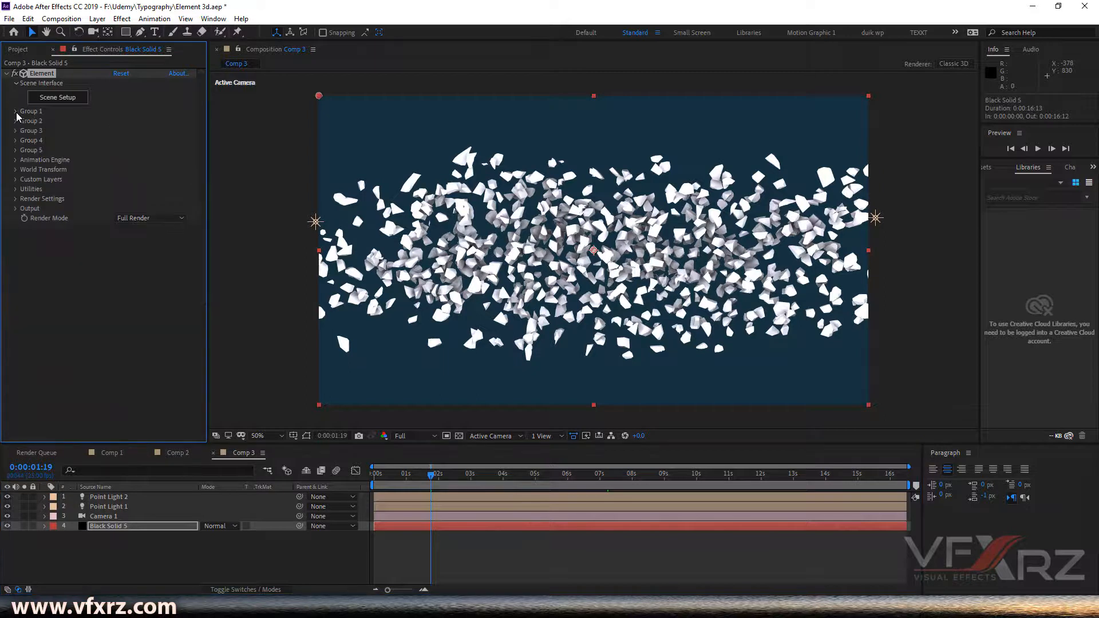
left_click(61, 101)
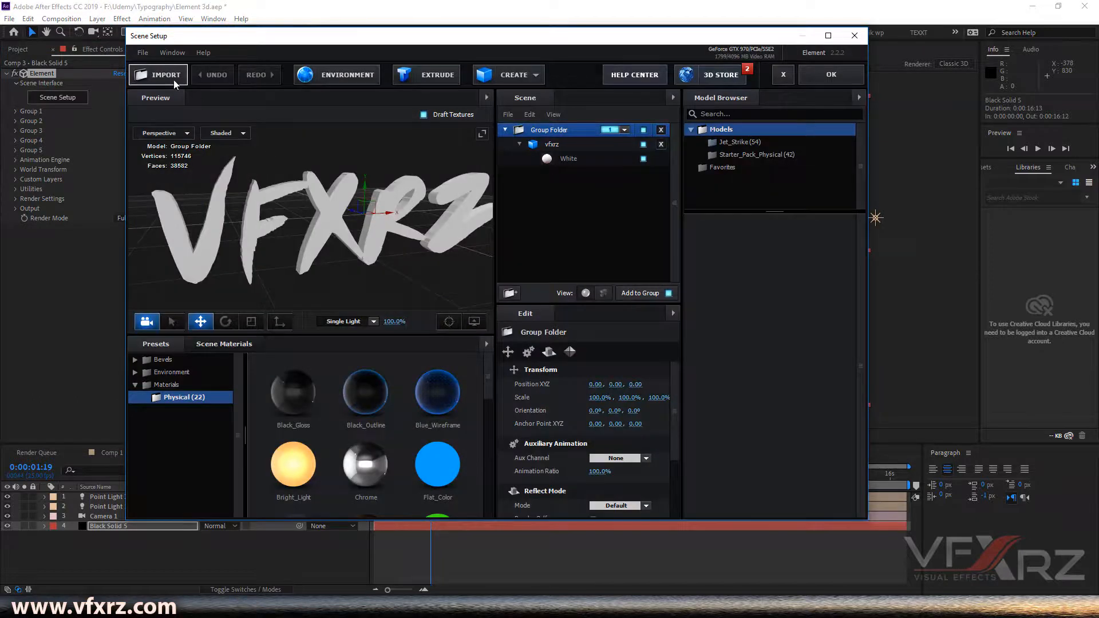
left_click(175, 82)
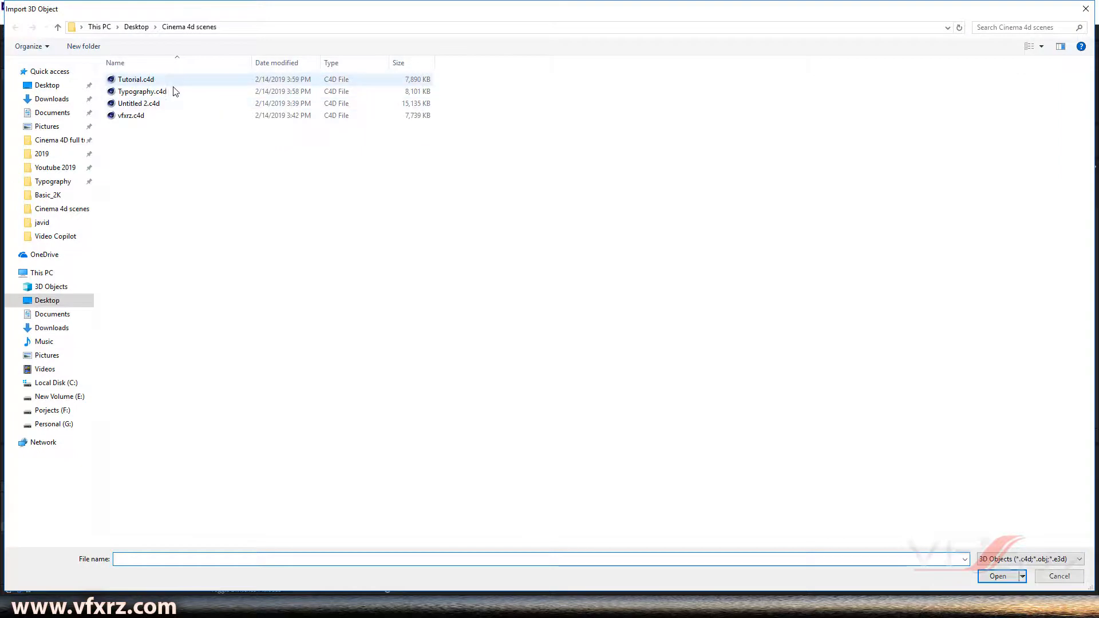
left_click(163, 93)
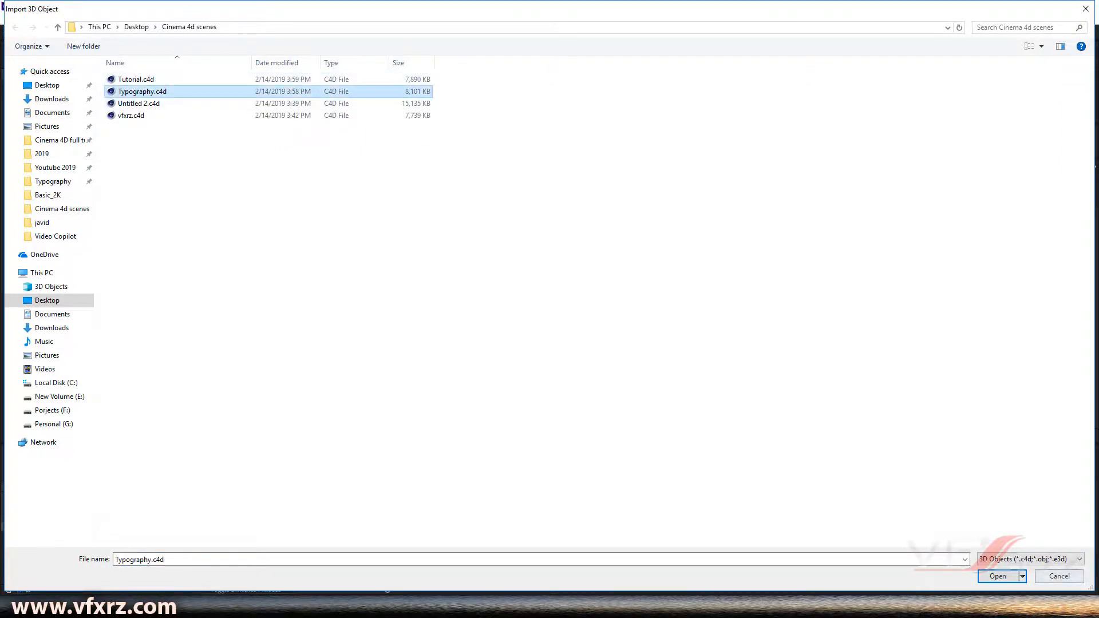
left_click(999, 577)
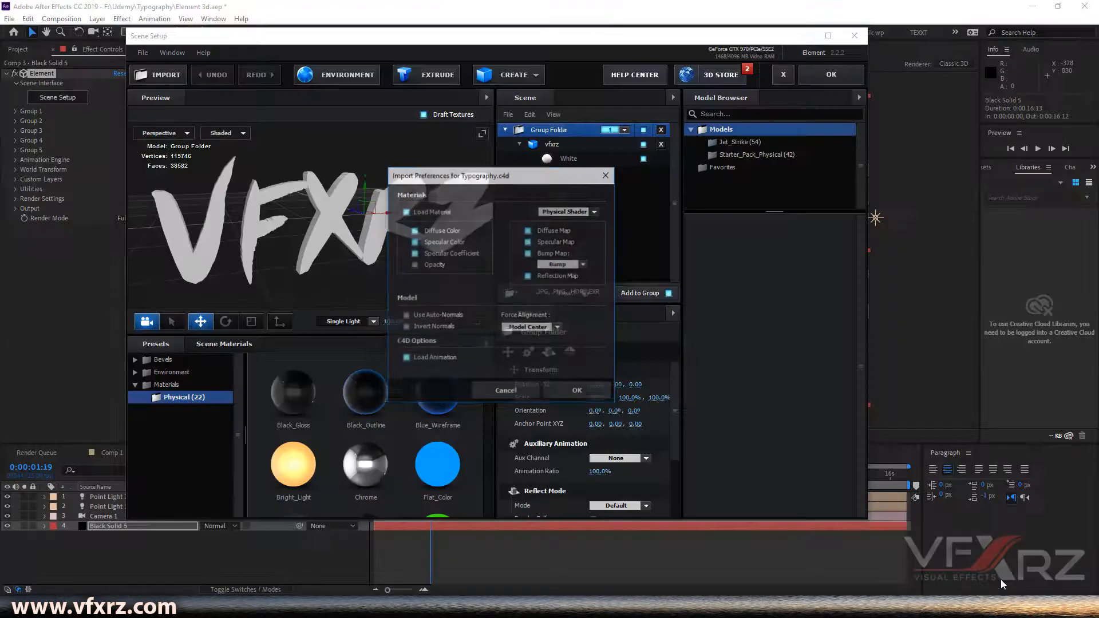
left_click(580, 393)
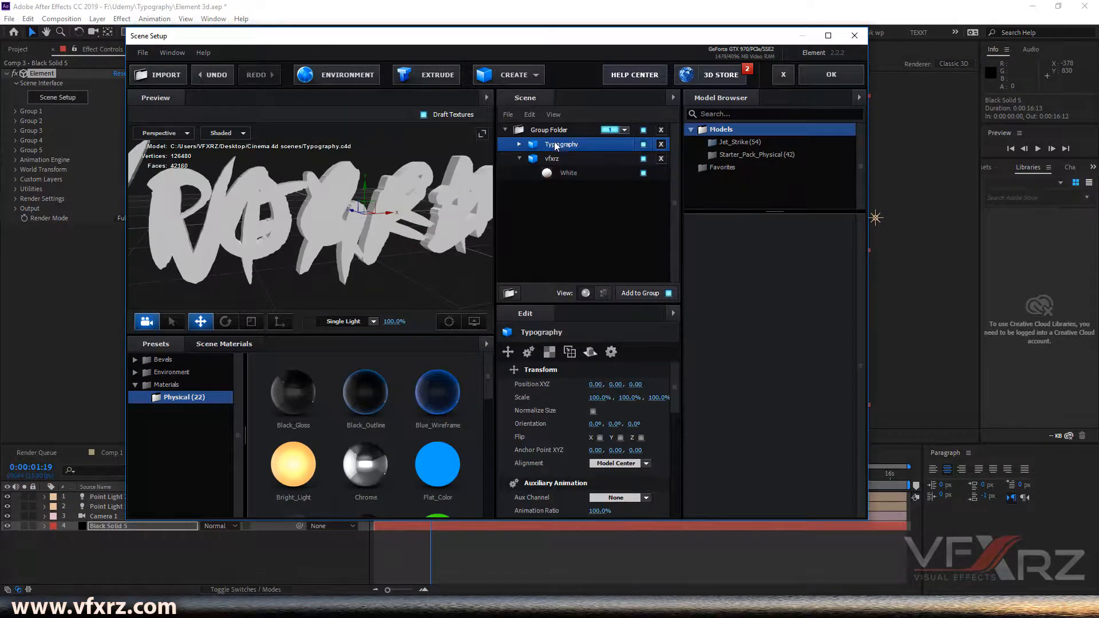
left_click_drag(566, 149, 570, 124)
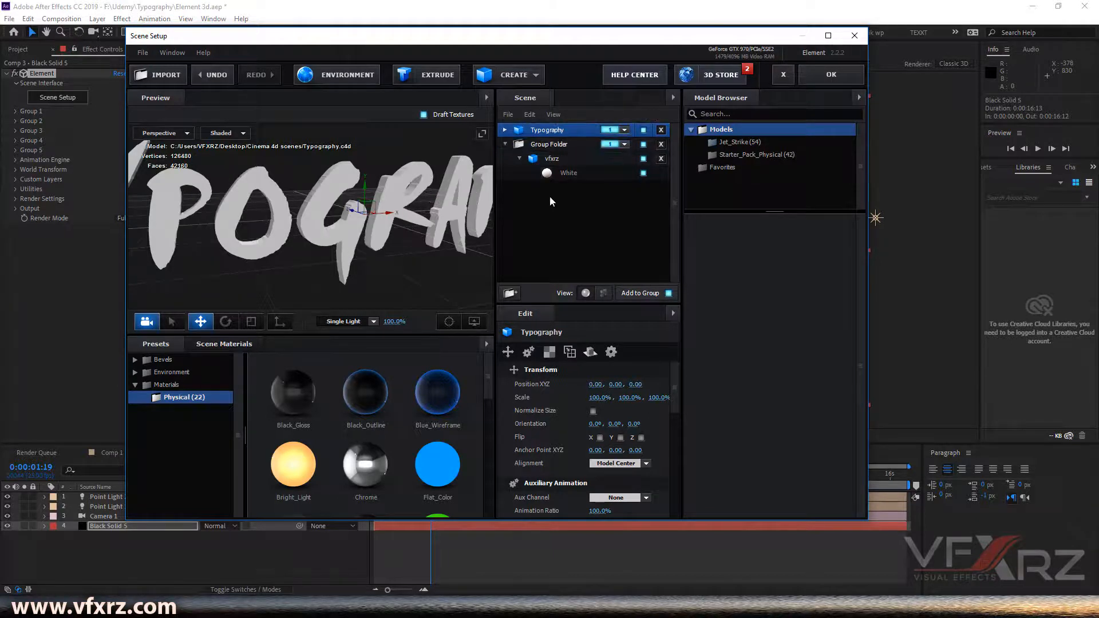
left_click_drag(447, 190, 437, 193)
left_click(624, 130)
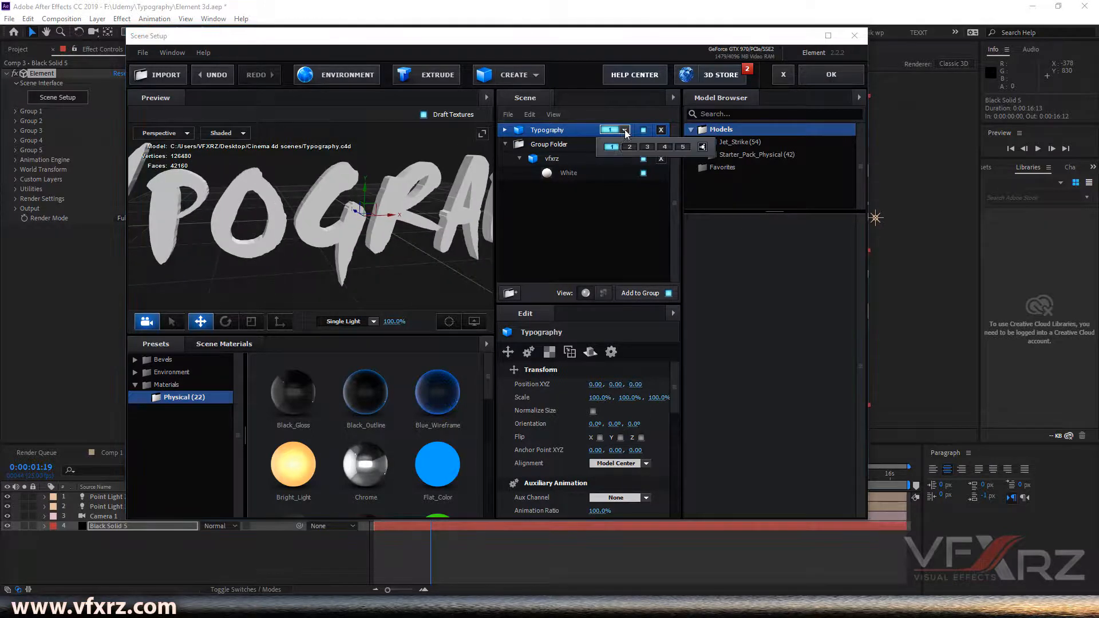
left_click(629, 147)
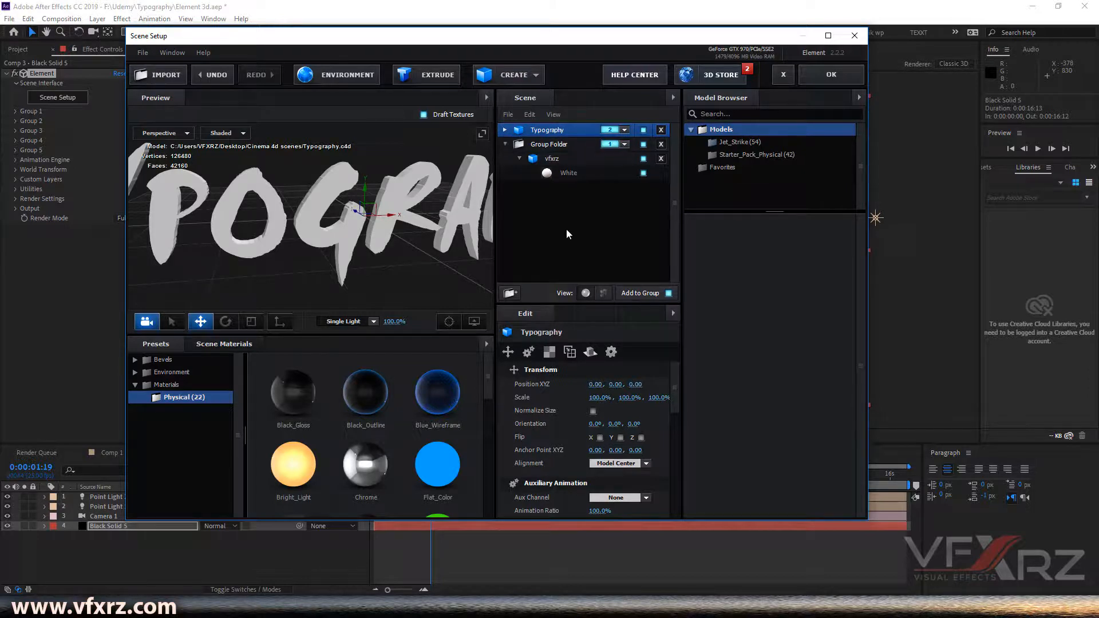
- Import Tutorial.c4d into the scene, assign it to Group 3, and close Scene Setup with OK
left_click(157, 76)
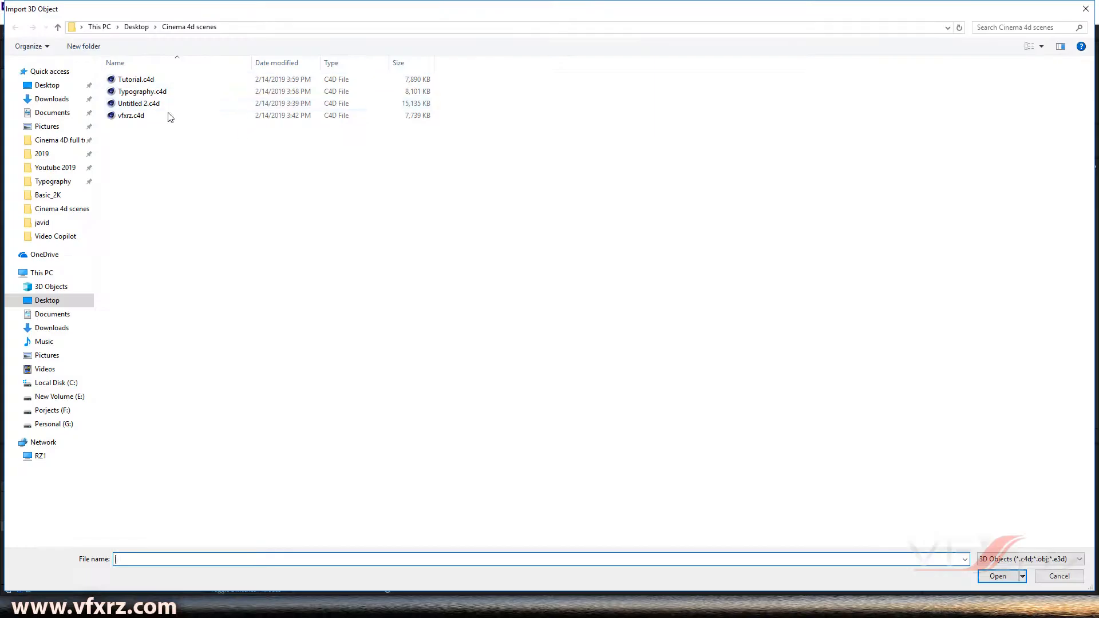
left_click(175, 81)
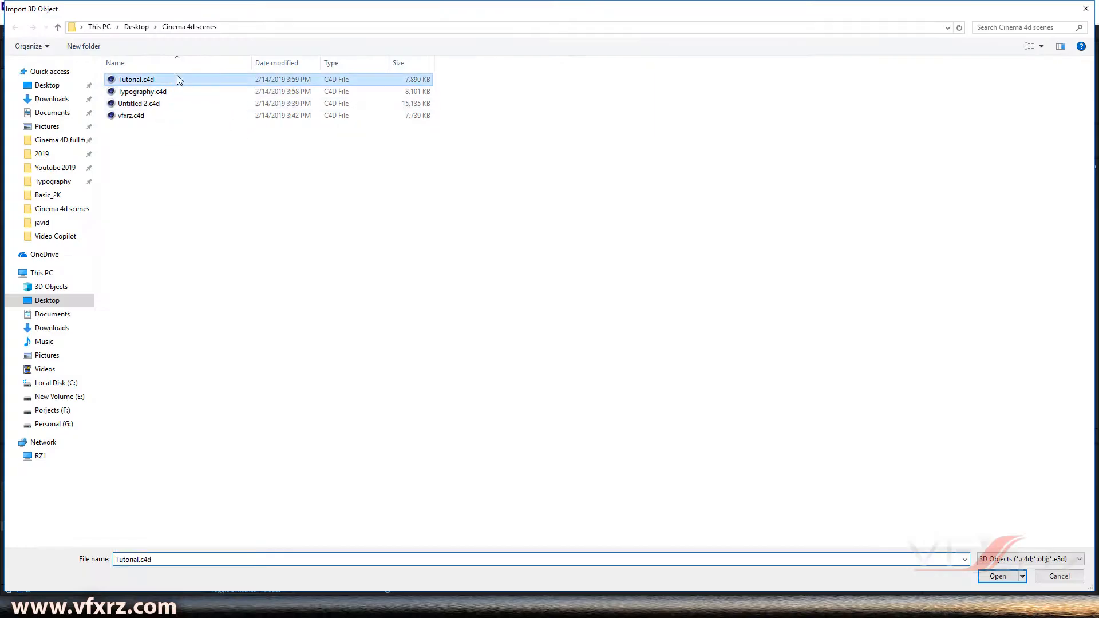
left_click(998, 577)
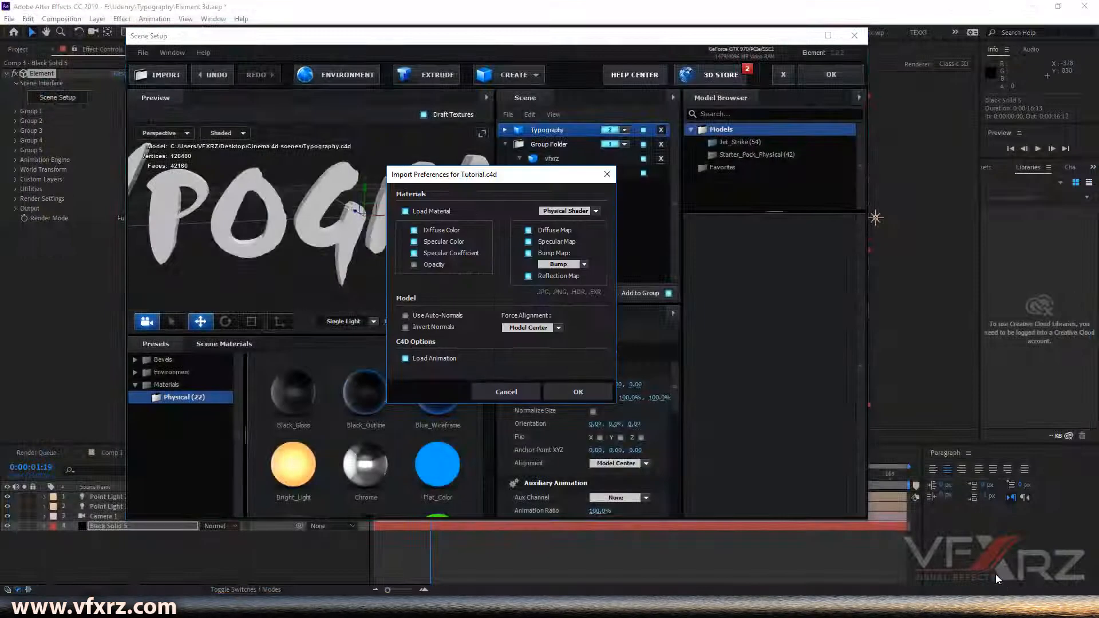
left_click(602, 393)
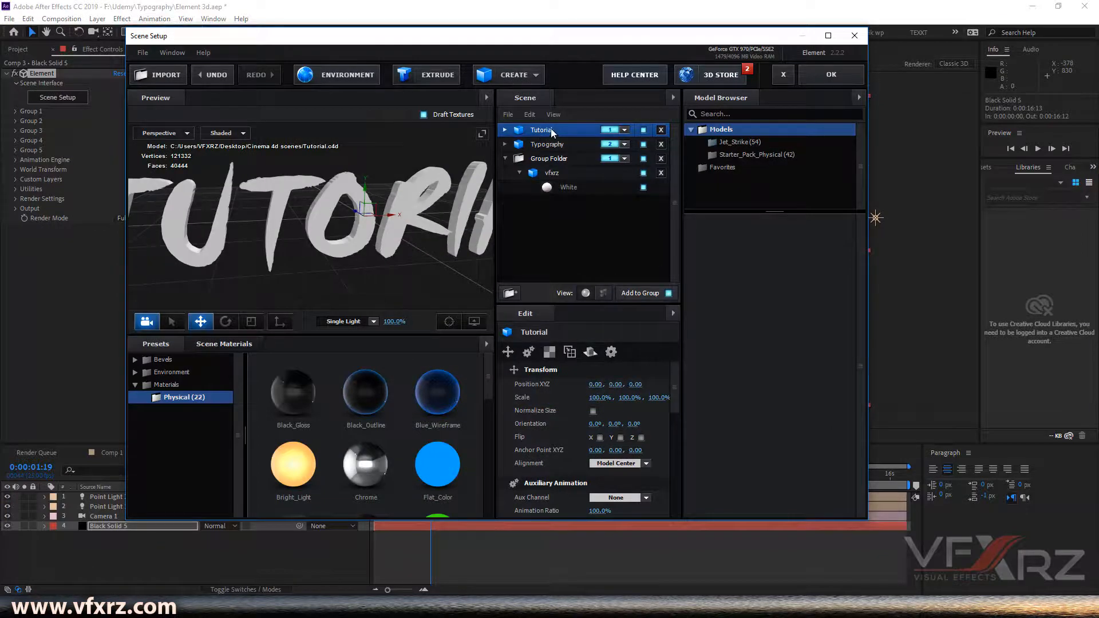
left_click(625, 130)
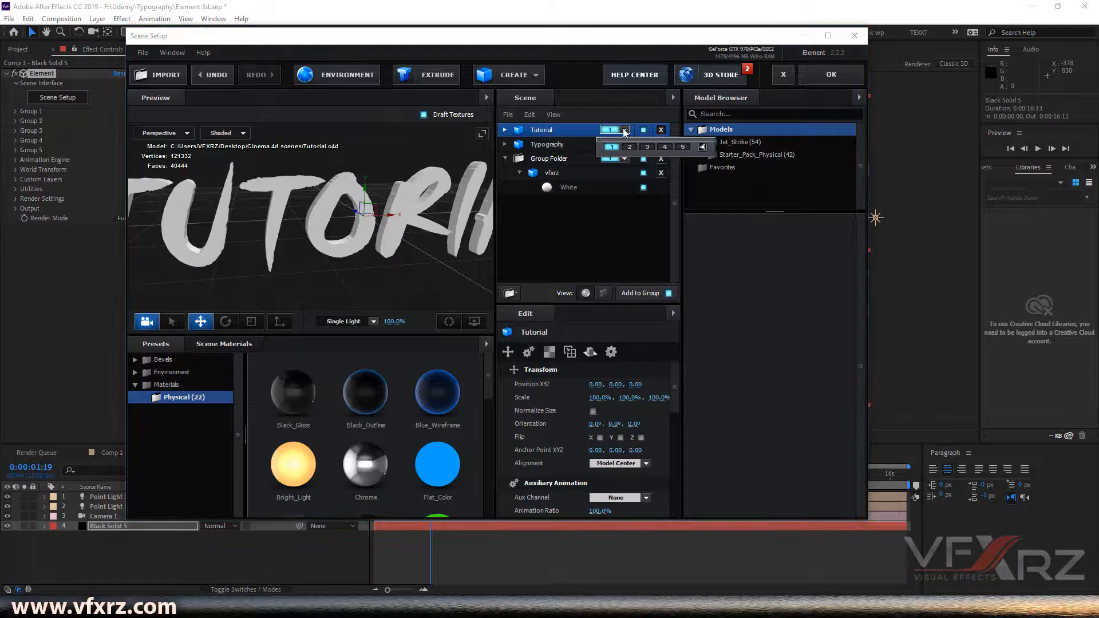
left_click(649, 146)
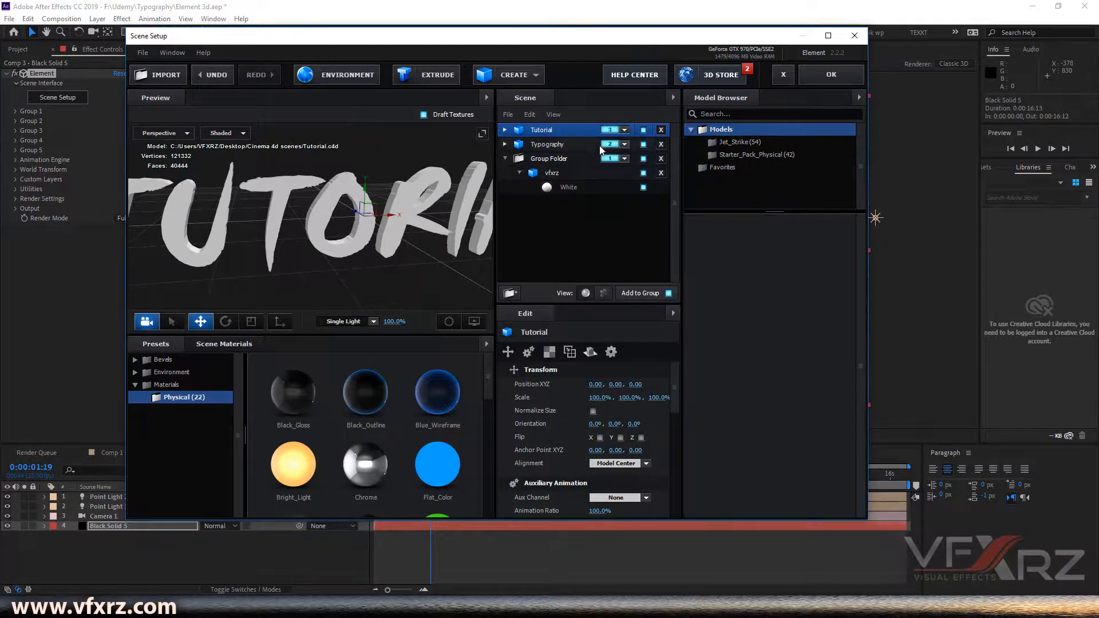
left_click_drag(431, 215, 452, 226)
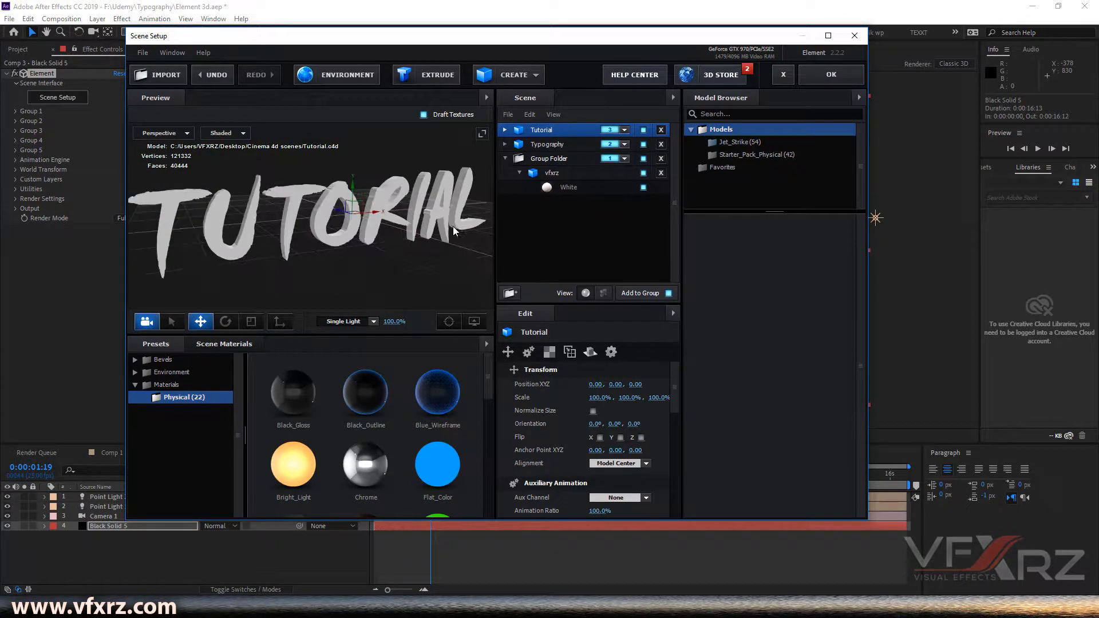
left_click(831, 75)
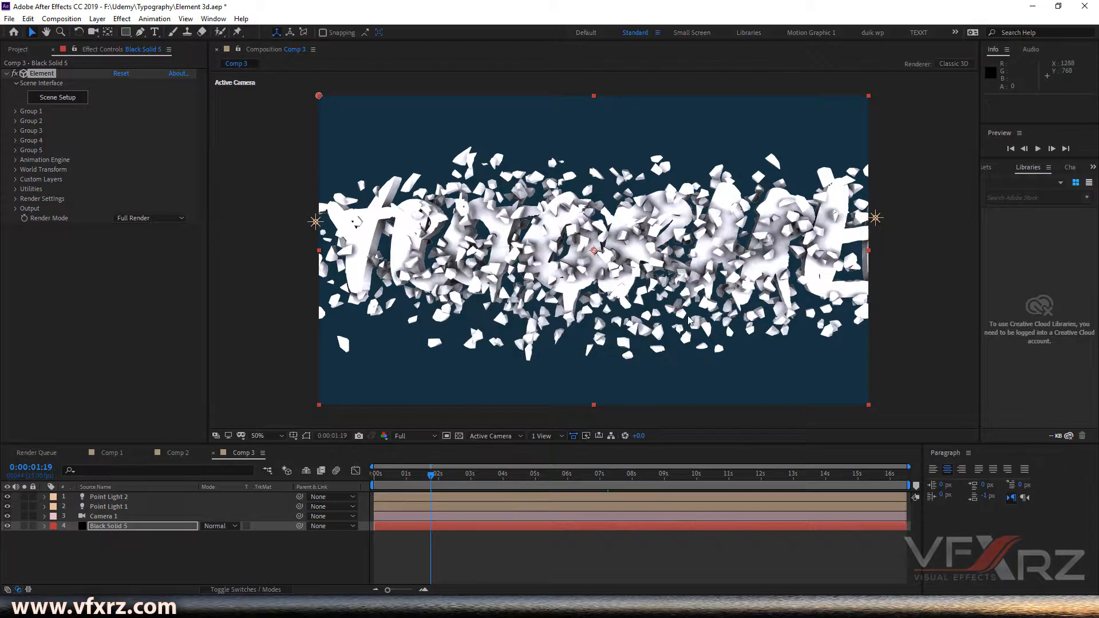
- Expand the Animation Engine and scrub the Animation value around 0:00:05:23 to preview the Group 1 to Group 2 transition
left_click(16, 162)
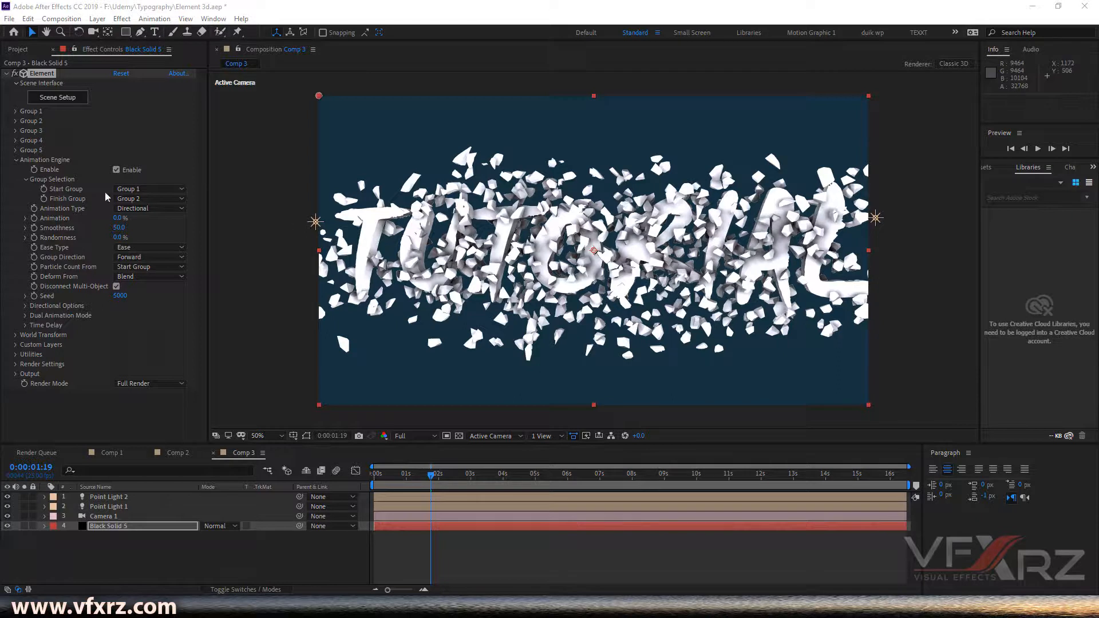
left_click(16, 131)
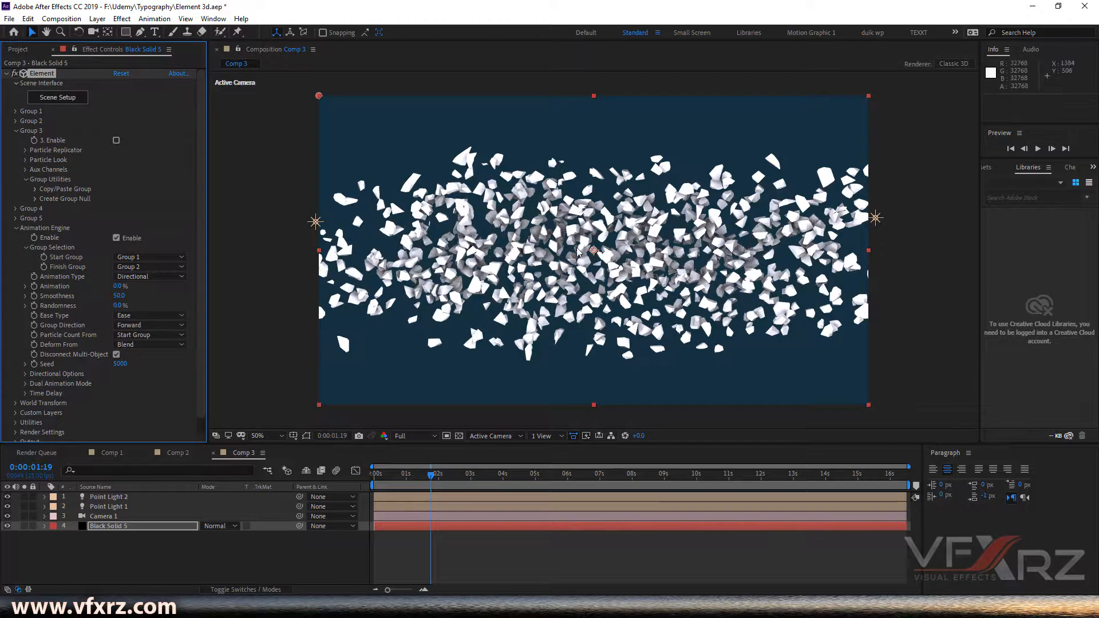
left_click(16, 131)
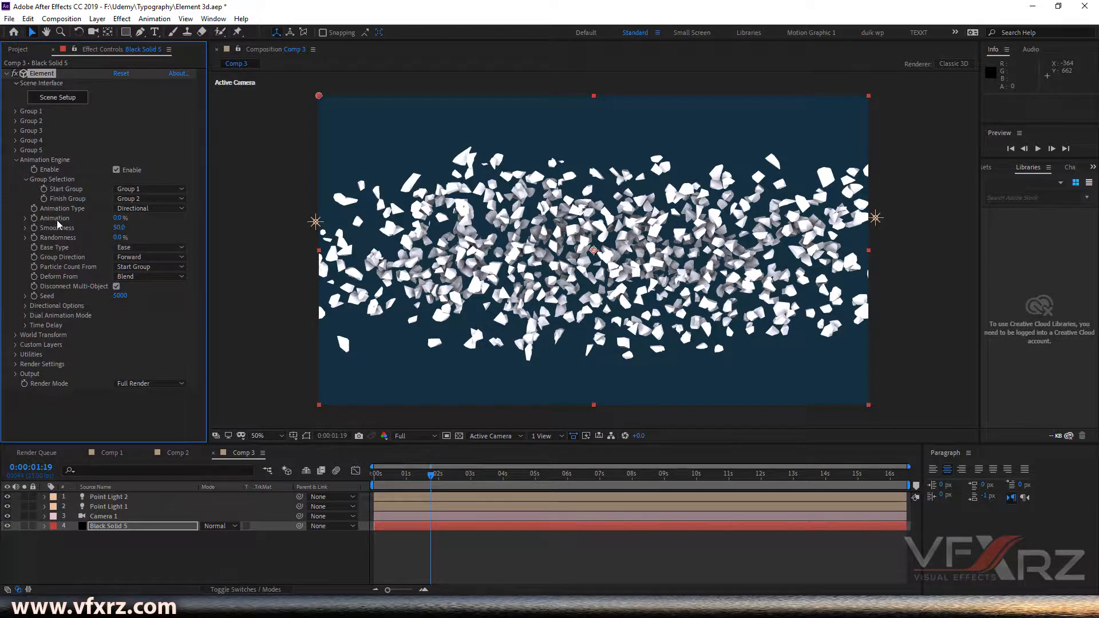
left_click_drag(459, 475, 568, 479)
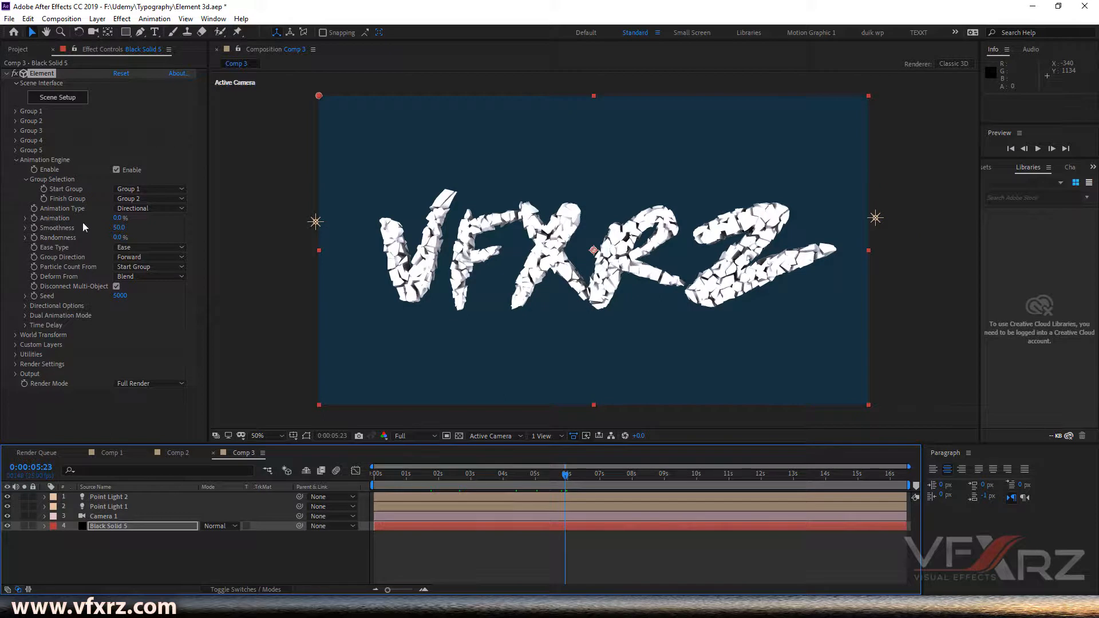
left_click_drag(119, 224, 152, 227)
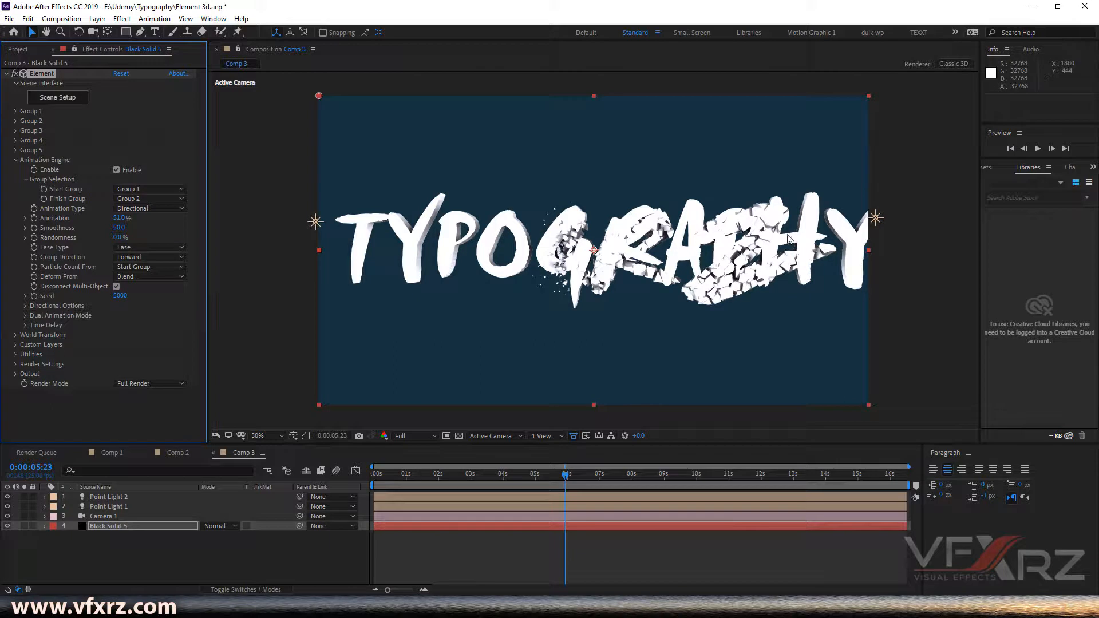
mouse_move(126, 221)
left_mouse_down()
mouse_move(147, 221)
mouse_move(114, 223)
mouse_move(145, 223)
left_mouse_up()
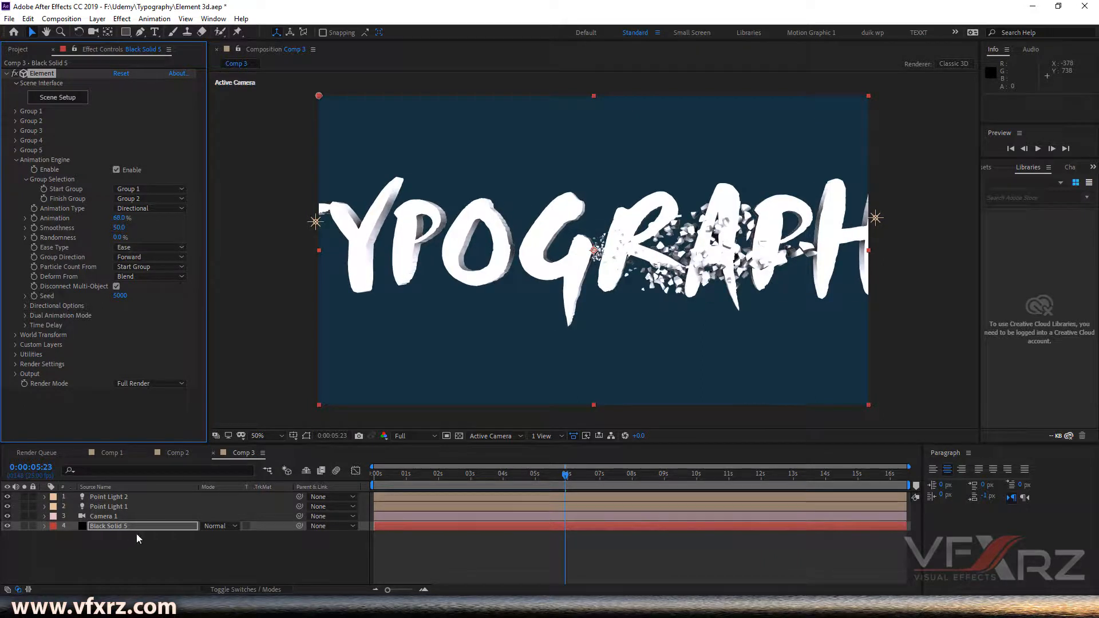
- Reposition Camera 1 with the camera tool so the whole TYPOGRAPHY text fits in the frame
left_click(93, 33)
left_click_drag(597, 257, 578, 362)
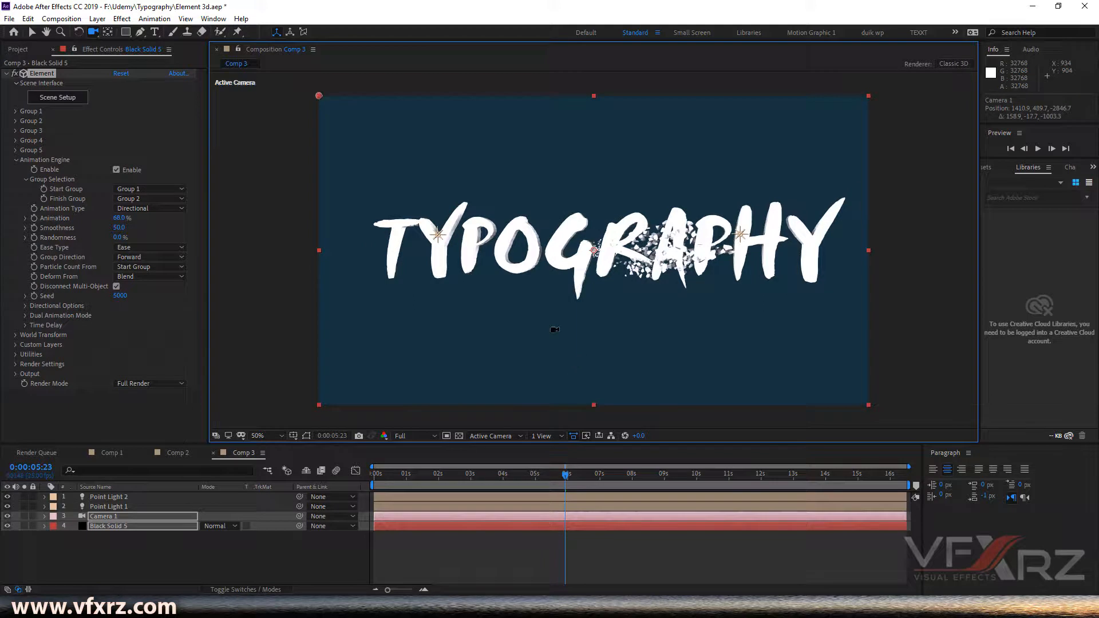
- Enable Multi-Object in Group 2's Particle Look settings
left_click(16, 121)
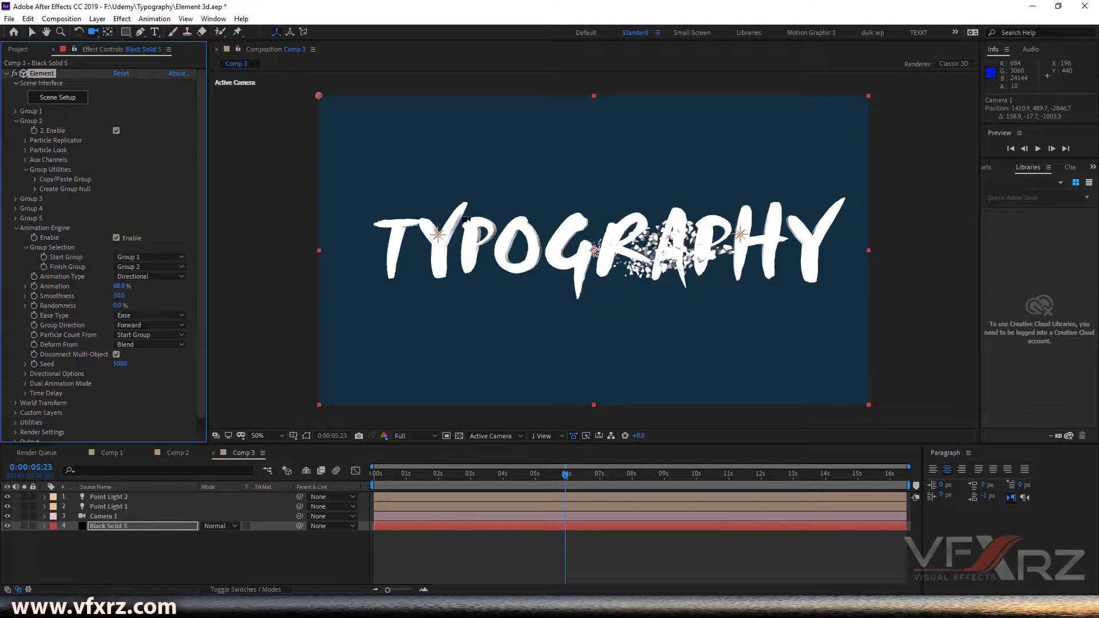
left_click(26, 150)
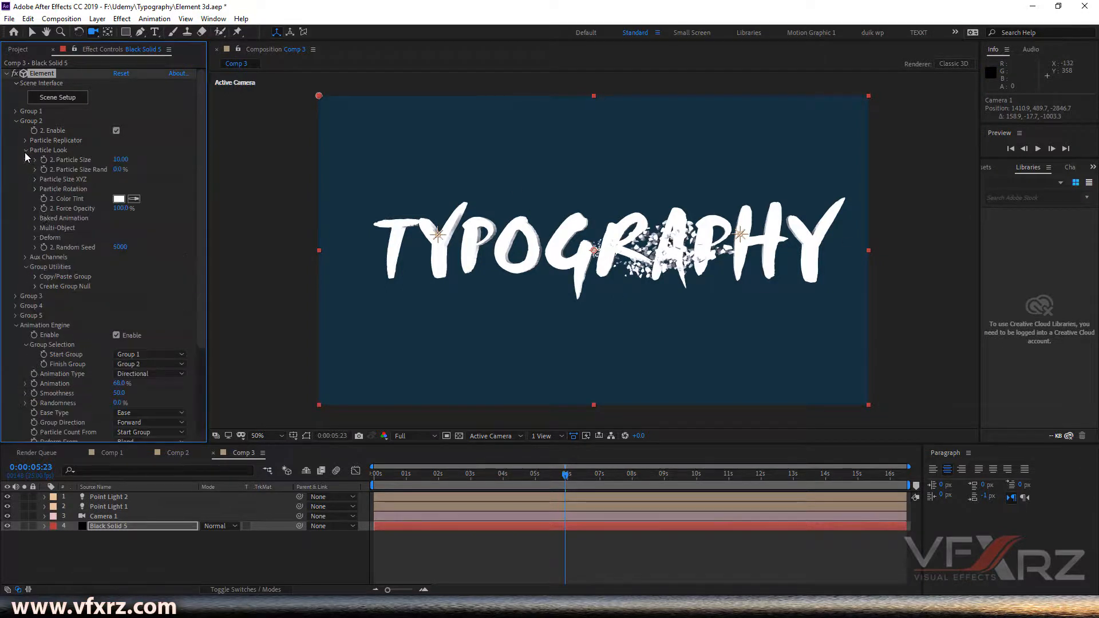
left_click(35, 228)
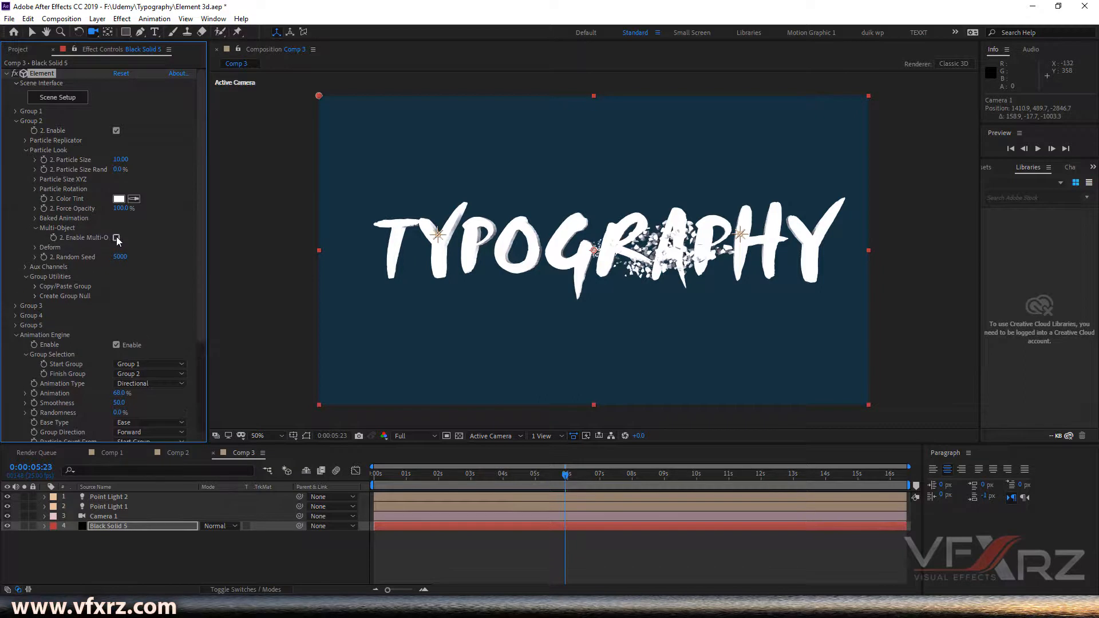
left_click(116, 237)
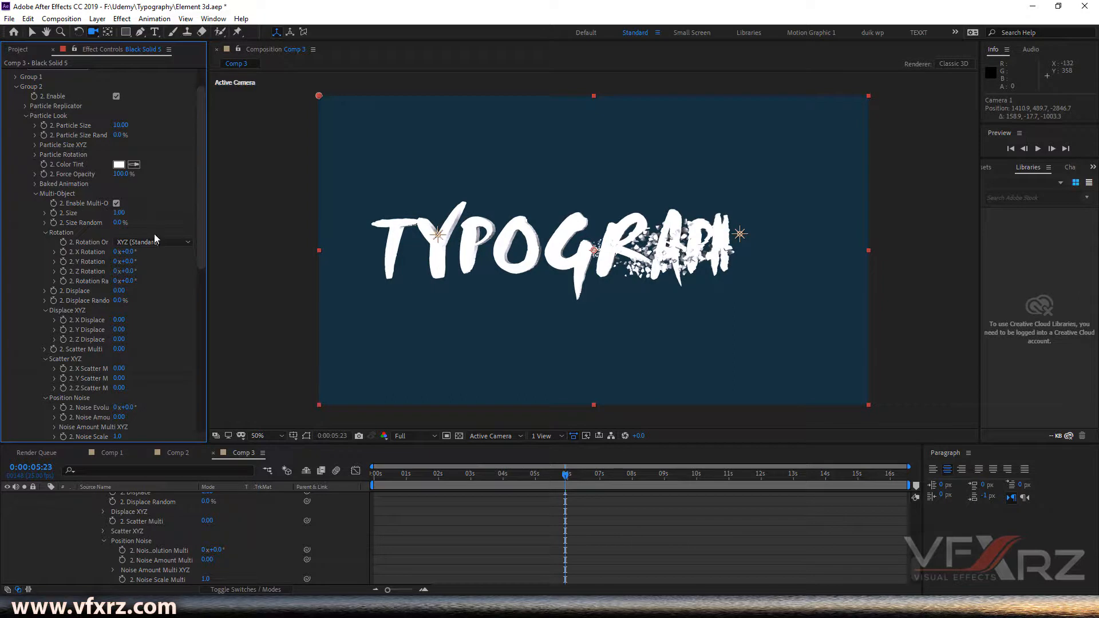
- Set Group 2's Multi-Object Scatter XYZ to 0.44, 0.29, 0.53, X Displace to 0.08 and Rotation Random to 51°
scroll(152, 218, "down", 2)
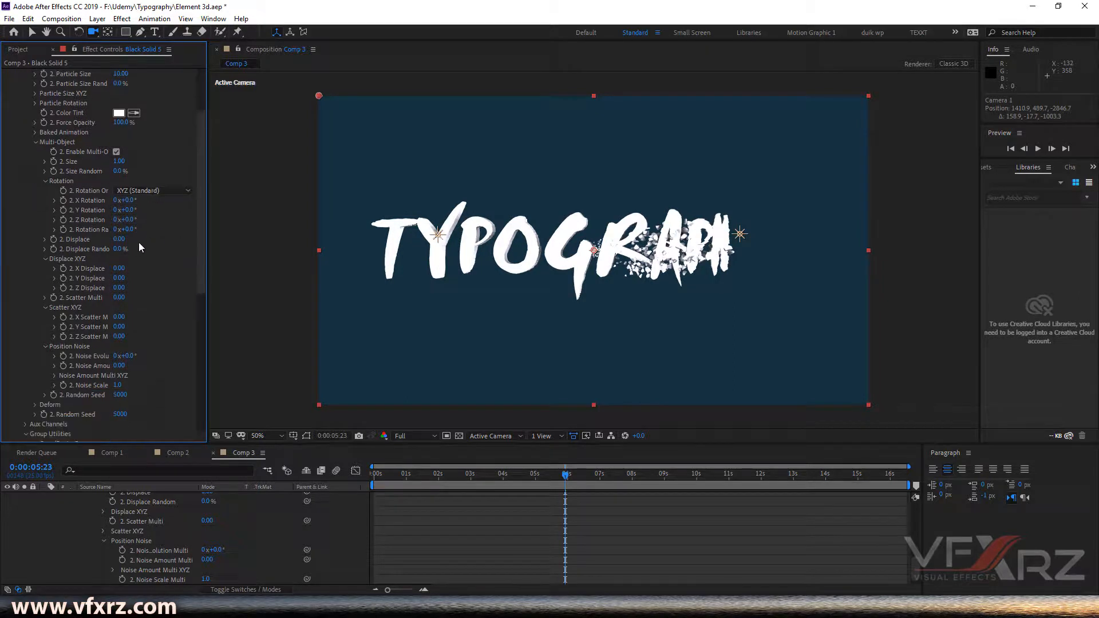
scroll(137, 279, "down", 1)
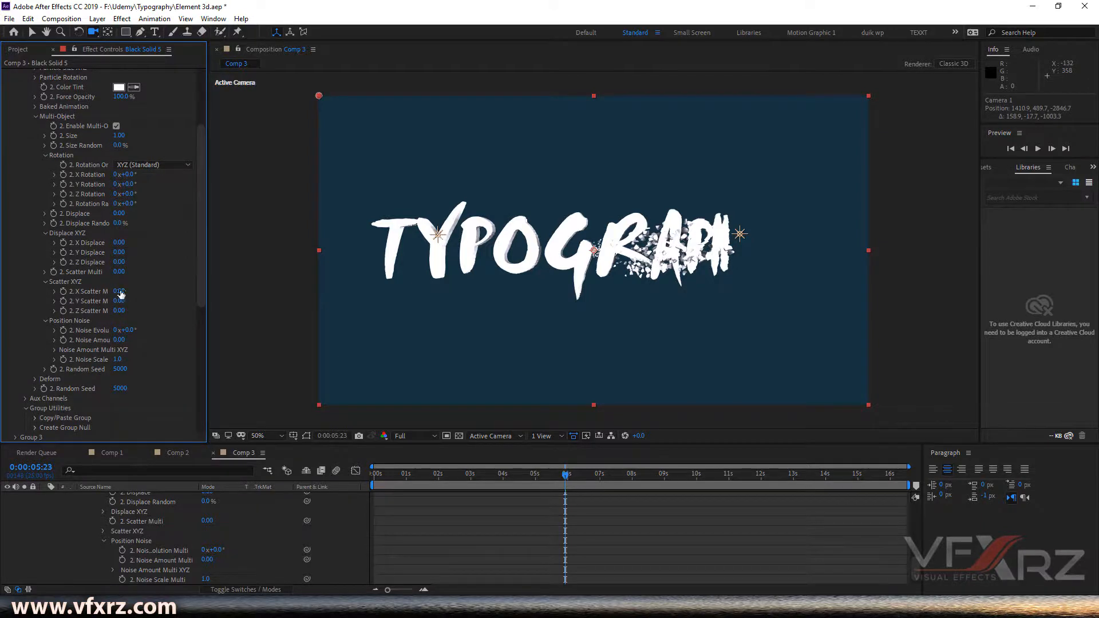
mouse_move(133, 290)
left_mouse_down()
mouse_move(165, 292)
mouse_move(148, 292)
left_mouse_up()
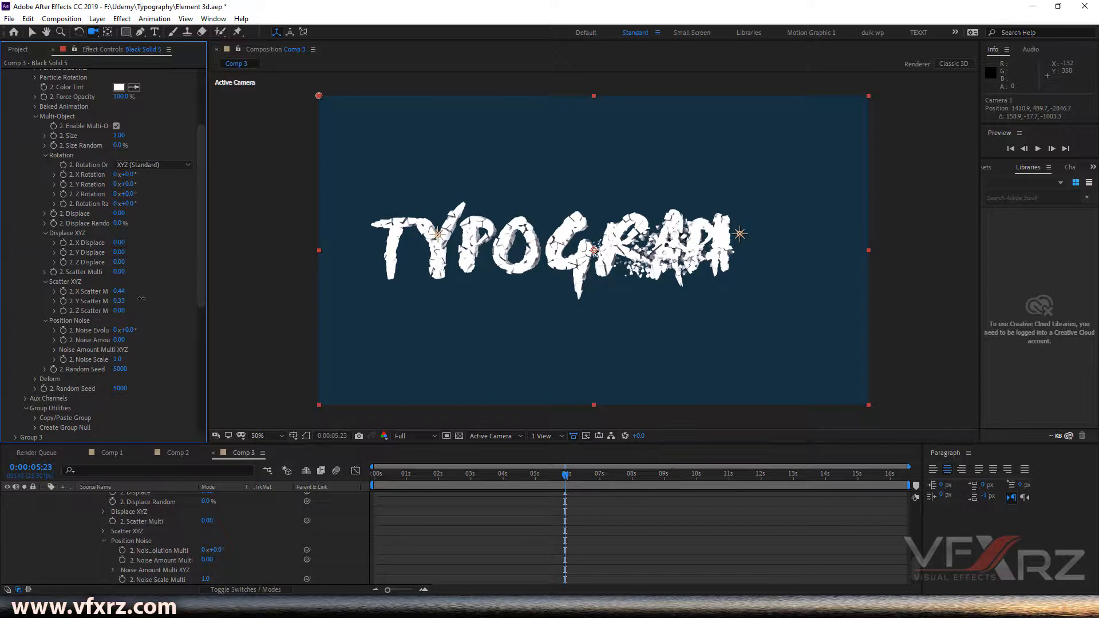
left_click_drag(141, 299, 160, 310)
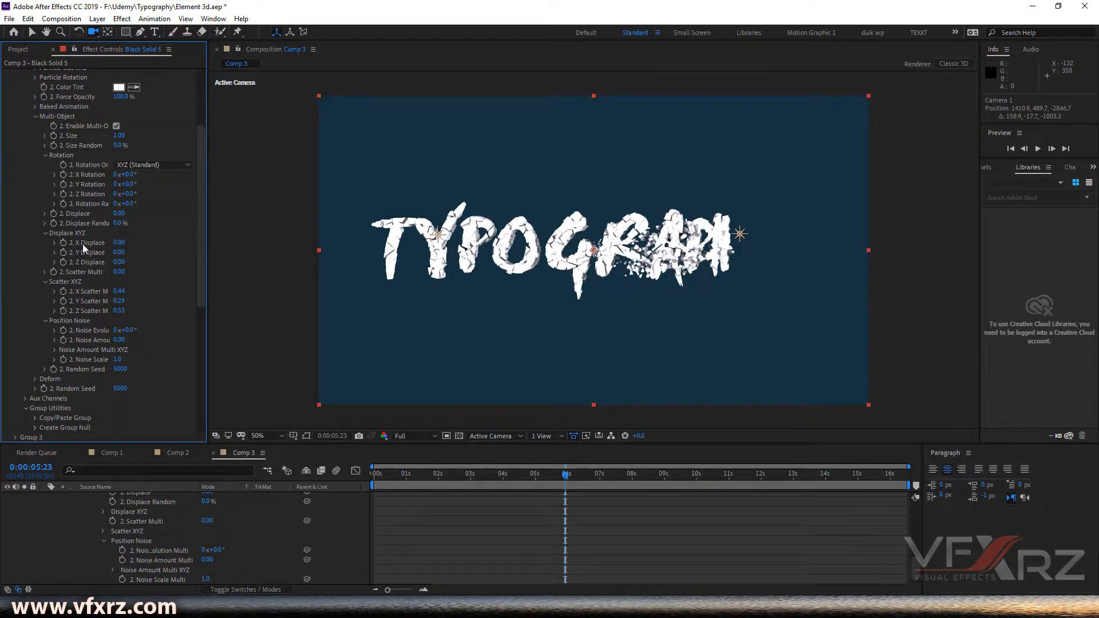
left_click_drag(122, 246, 129, 244)
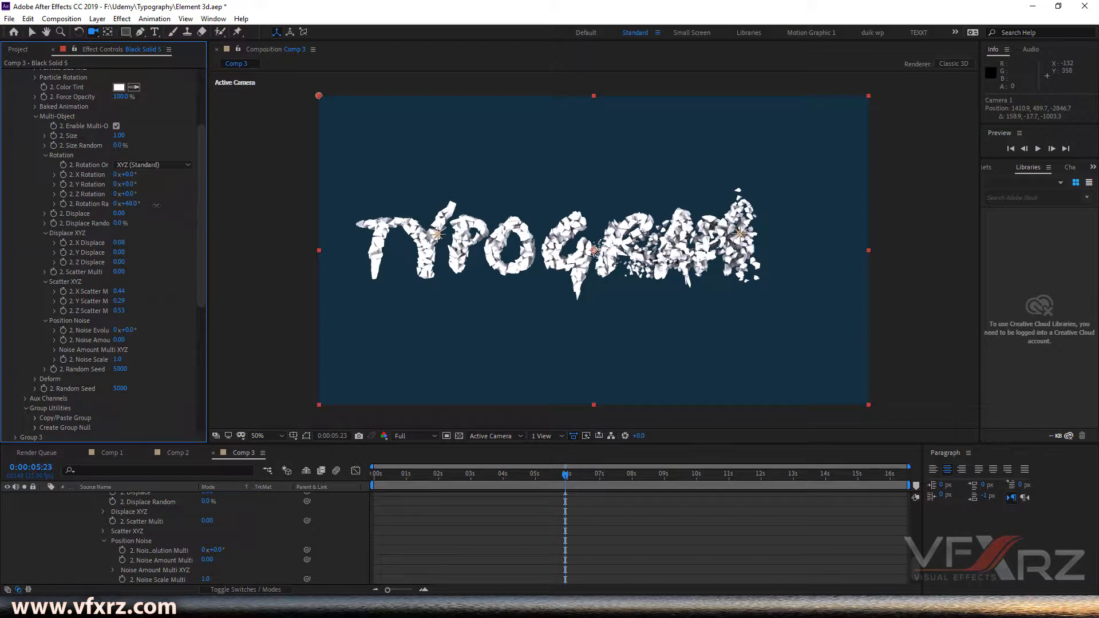
left_click_drag(156, 205, 158, 205)
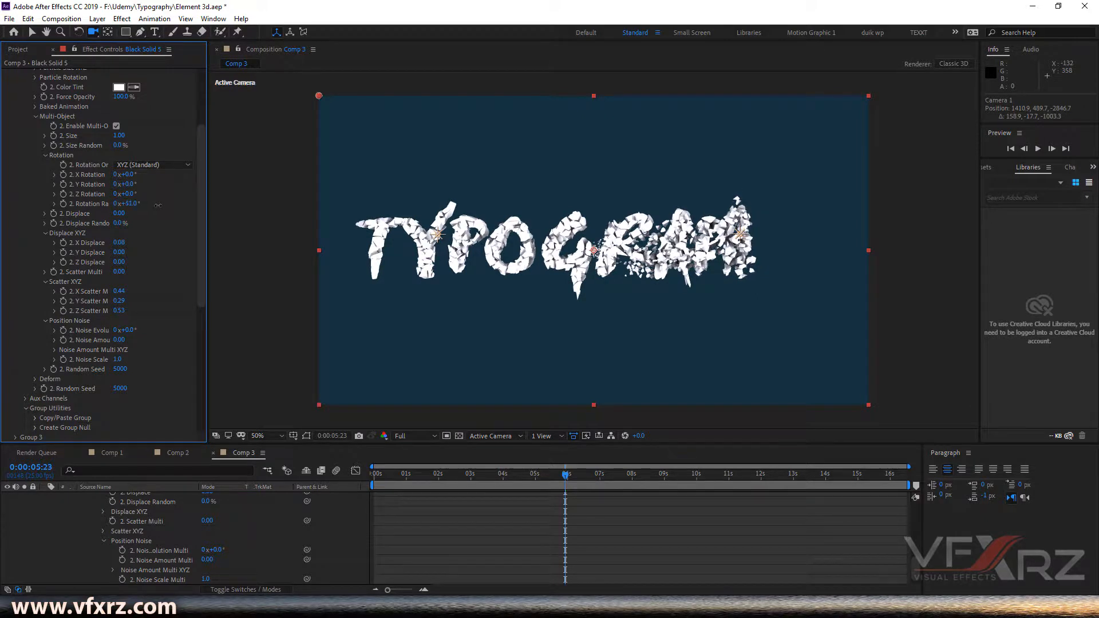
- Keyframe the Animation Engine's Animation from 0% at 0:00:05:22 to 100% at 0:00:07:00
scroll(409, 515, "up", 3)
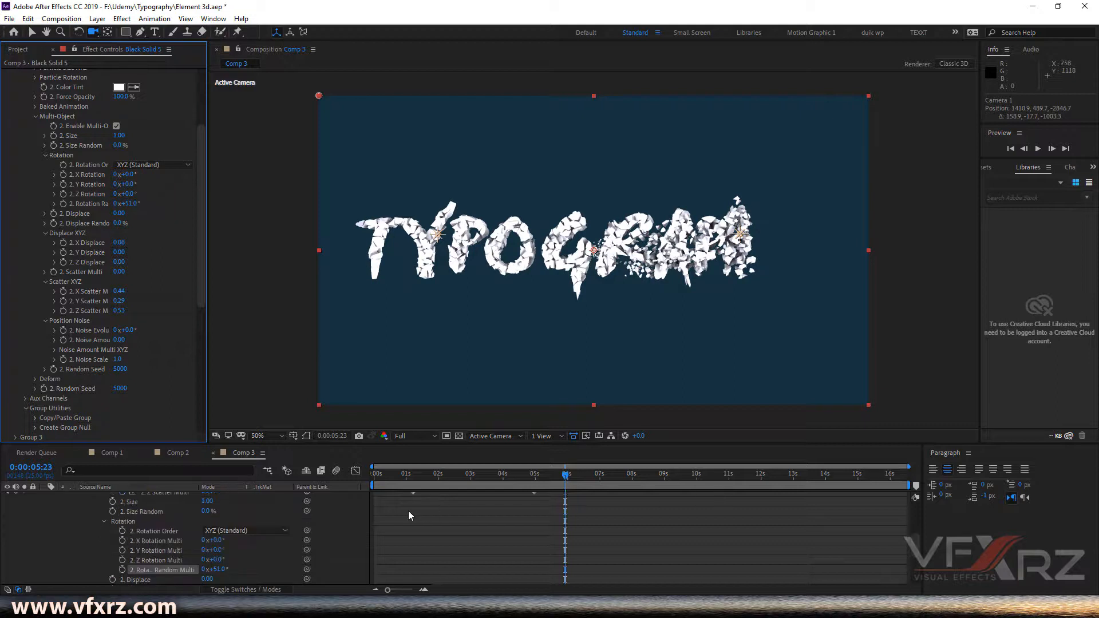
scroll(44, 135, "up", 2)
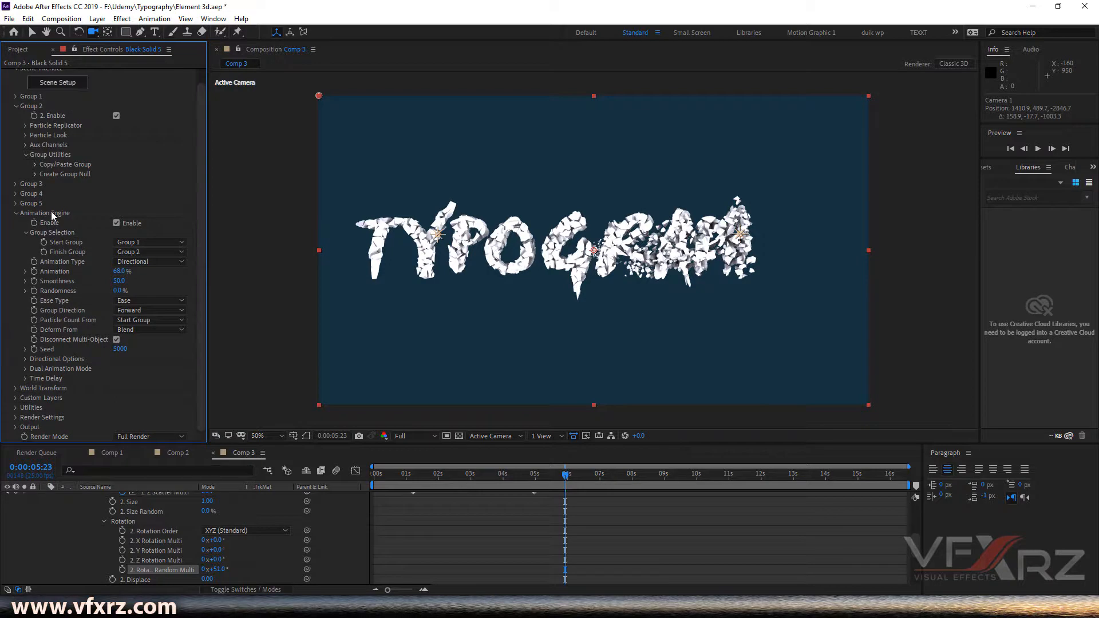
left_click_drag(129, 273, 47, 272)
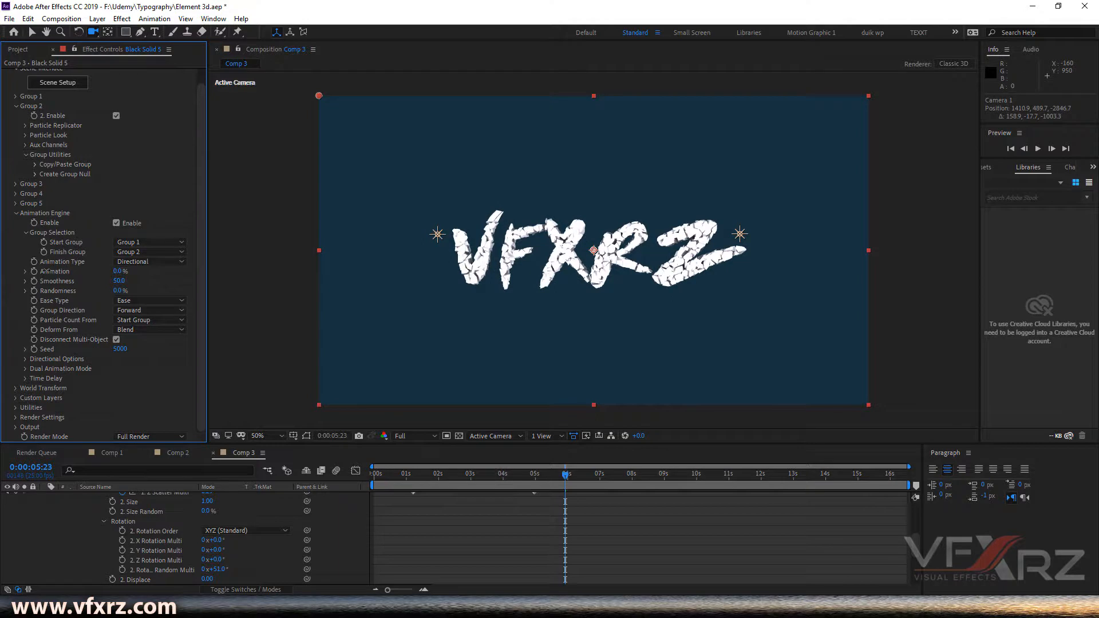
scroll(600, 524, "up", 10)
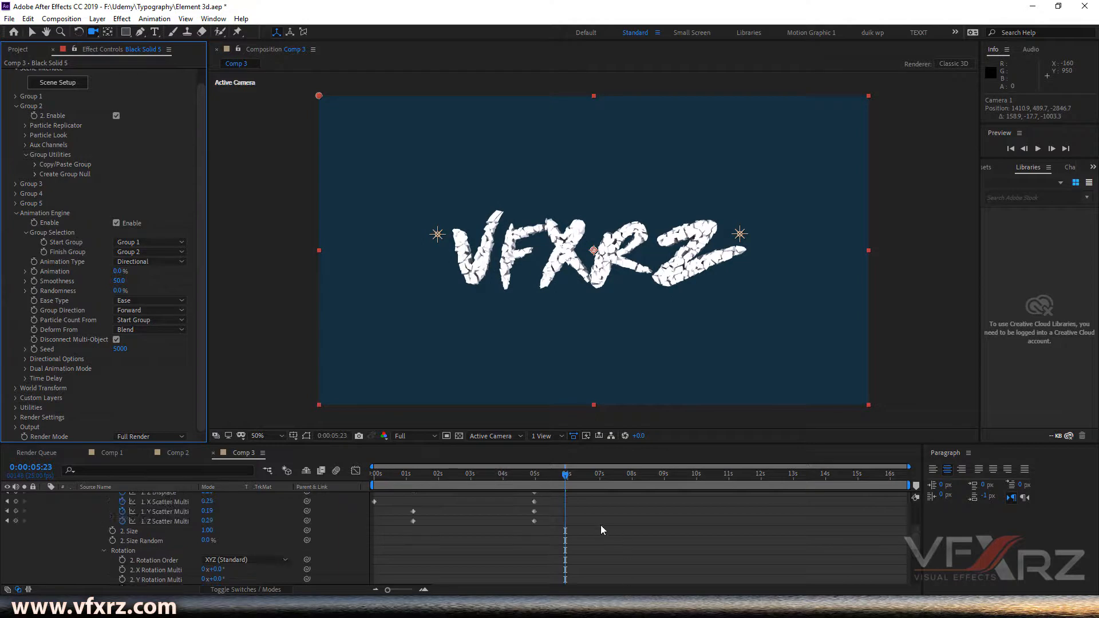
mouse_move(568, 483)
left_mouse_down()
mouse_move(596, 486)
mouse_move(566, 487)
left_mouse_up()
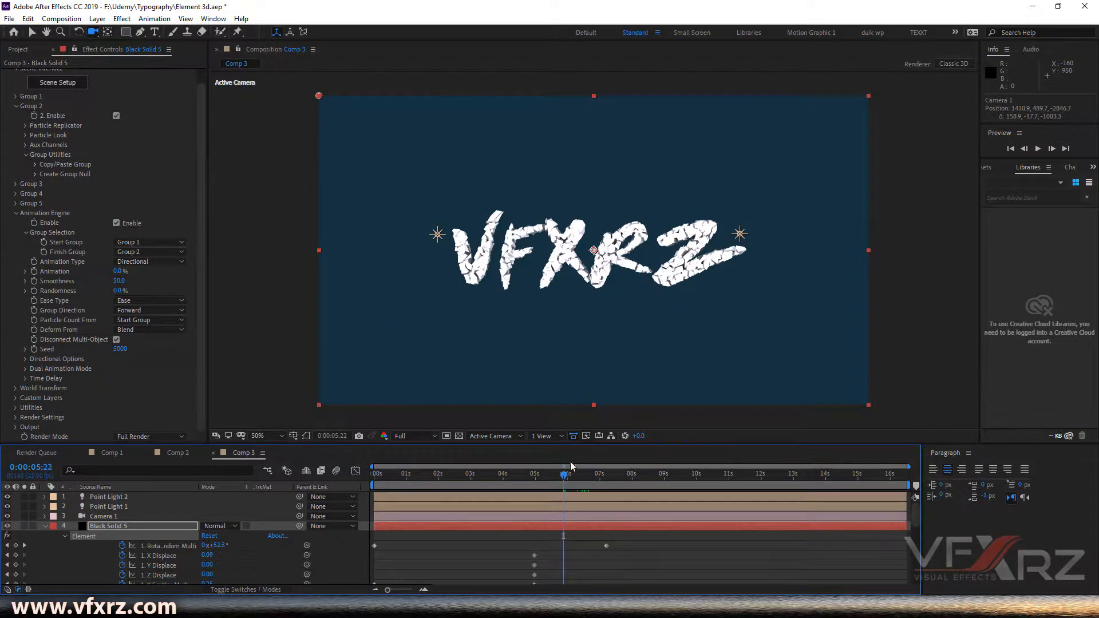
left_click(34, 272)
left_click(598, 476)
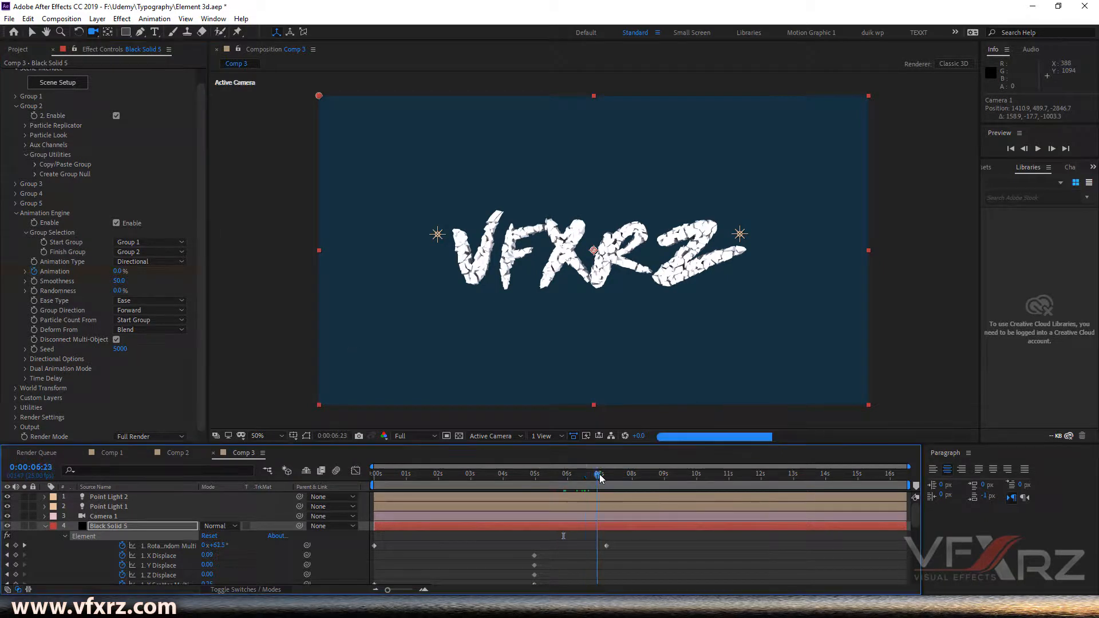
left_click_drag(118, 272, 543, 261)
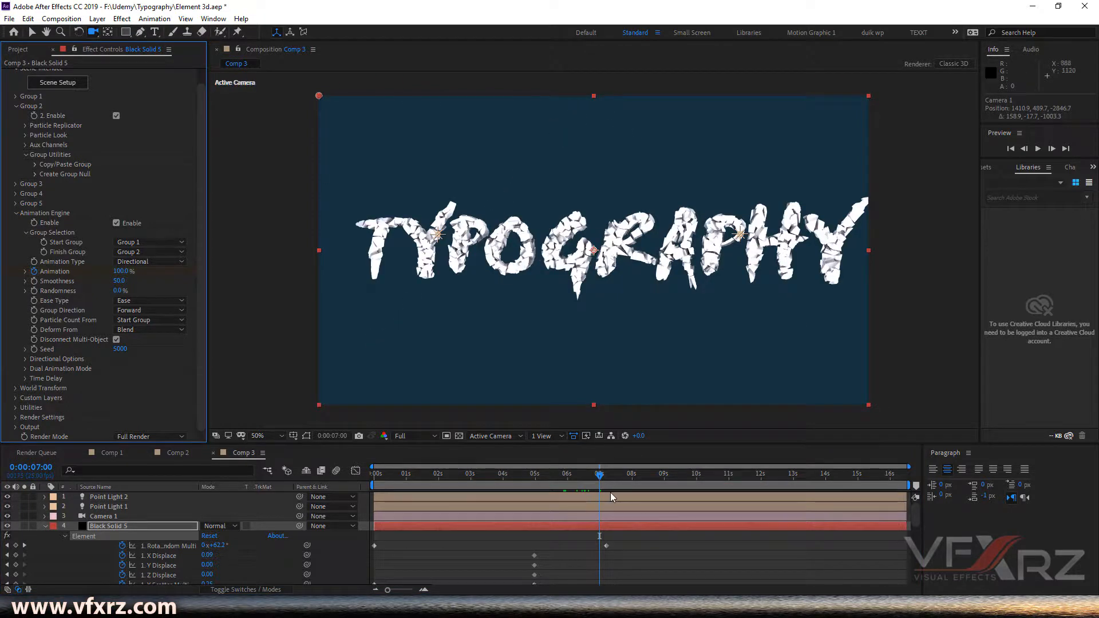
- Play back and scrub the transition from Group 1 to Group 2 starting at 0:00:05:22
scroll(535, 555, "down", 3)
scroll(535, 553, "down", 5)
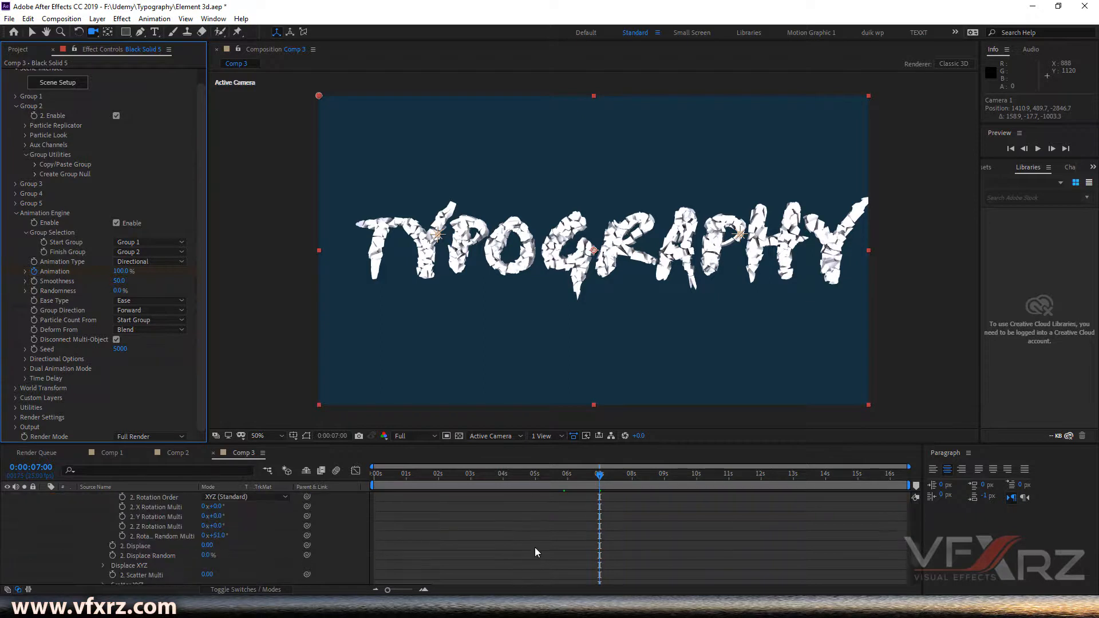
left_click(564, 474)
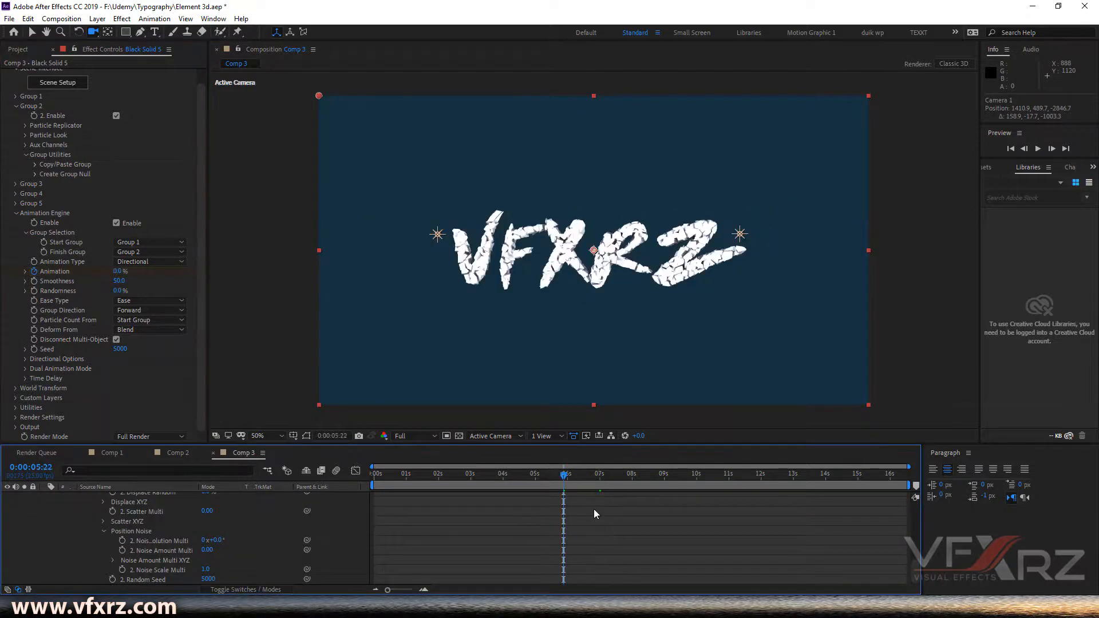
key("space")
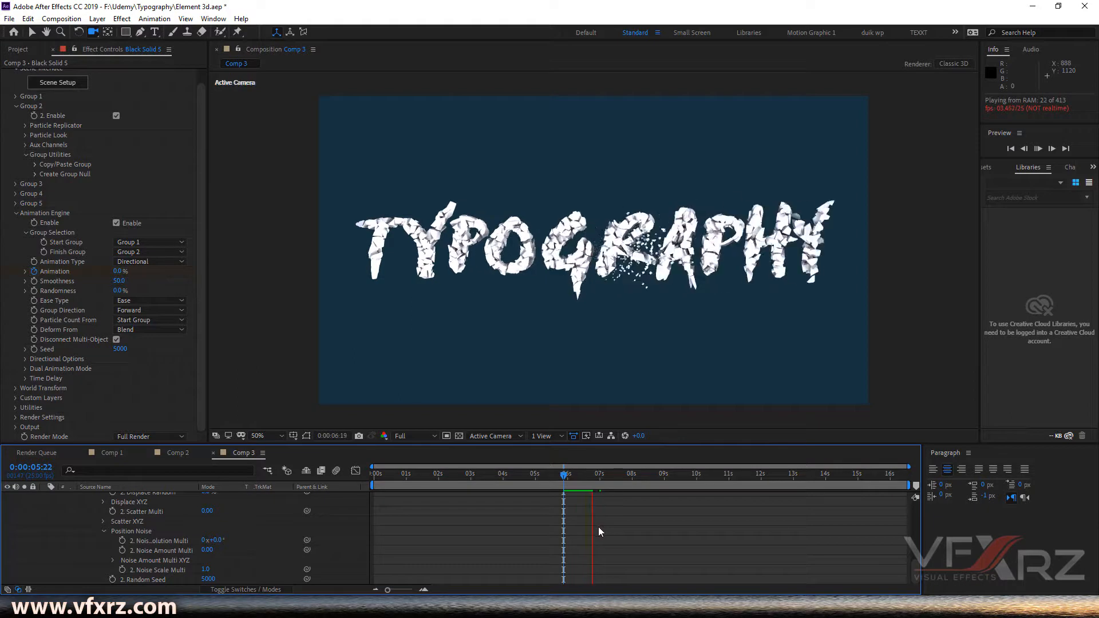
left_click(573, 475)
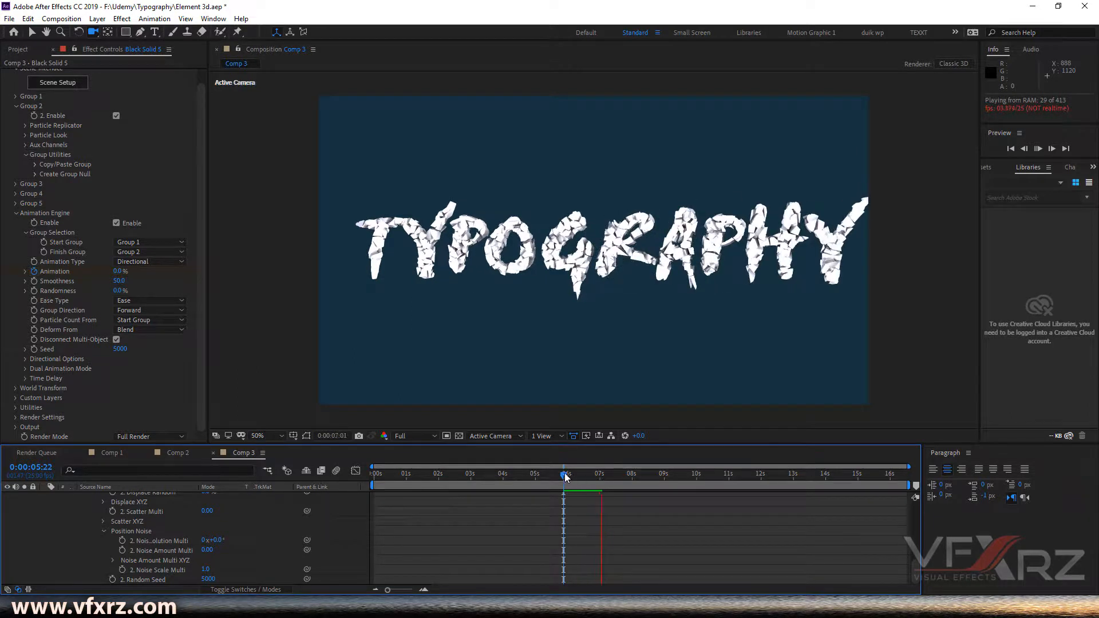
mouse_move(576, 478)
left_mouse_down()
mouse_move(600, 479)
mouse_move(574, 480)
mouse_move(583, 481)
left_mouse_up()
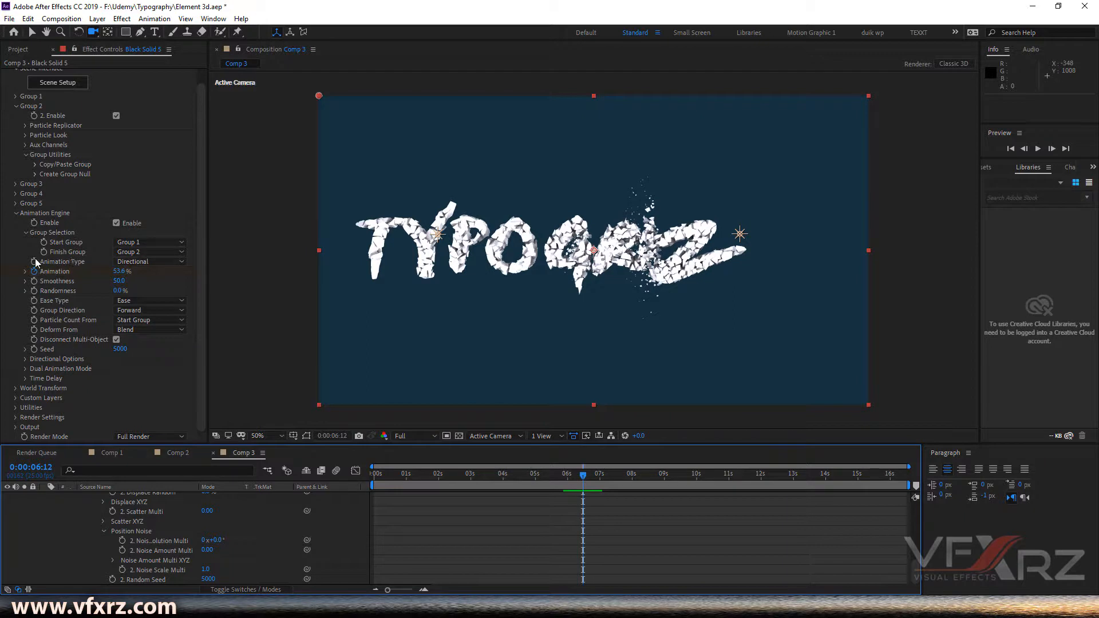
- Open the Animation Engine's Animation Type options
left_click(128, 263)
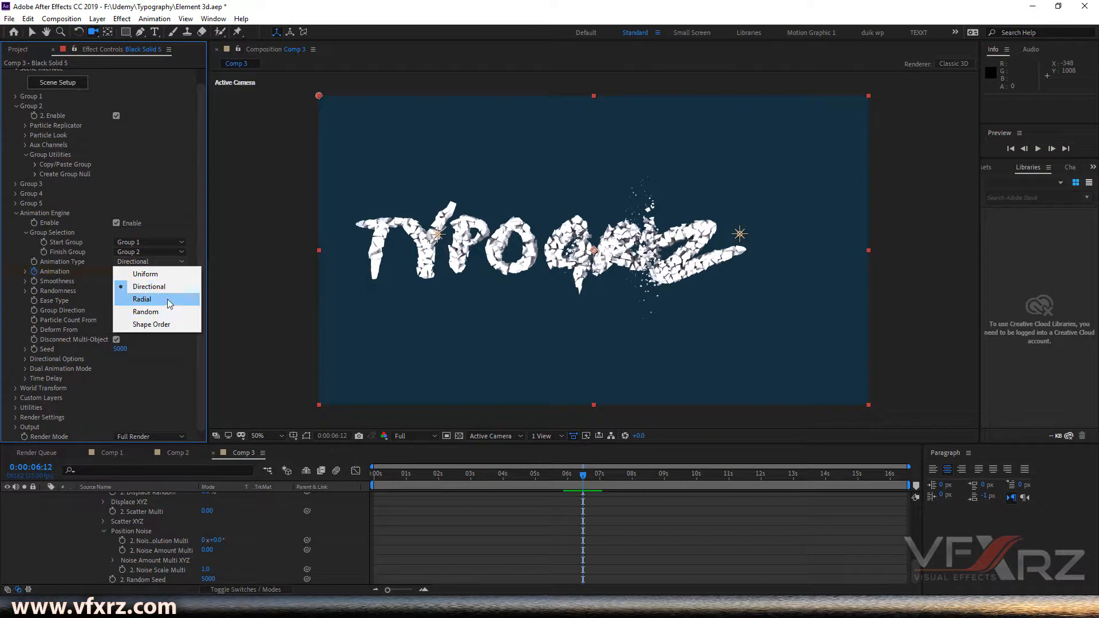
- Set the Animation Engine's Animation Type to Radial and preview the transition
left_click(167, 300)
scroll(563, 501, "up", 1)
left_click_drag(572, 474, 565, 480)
key("space")
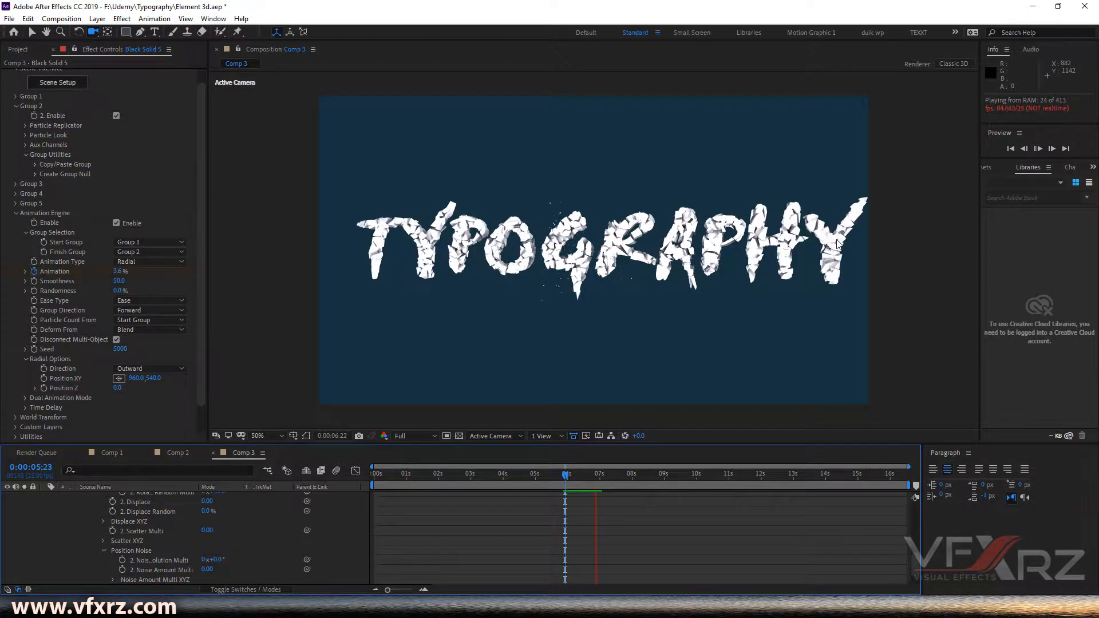
mouse_move(570, 471)
left_mouse_down()
mouse_move(594, 469)
mouse_move(573, 472)
left_mouse_up()
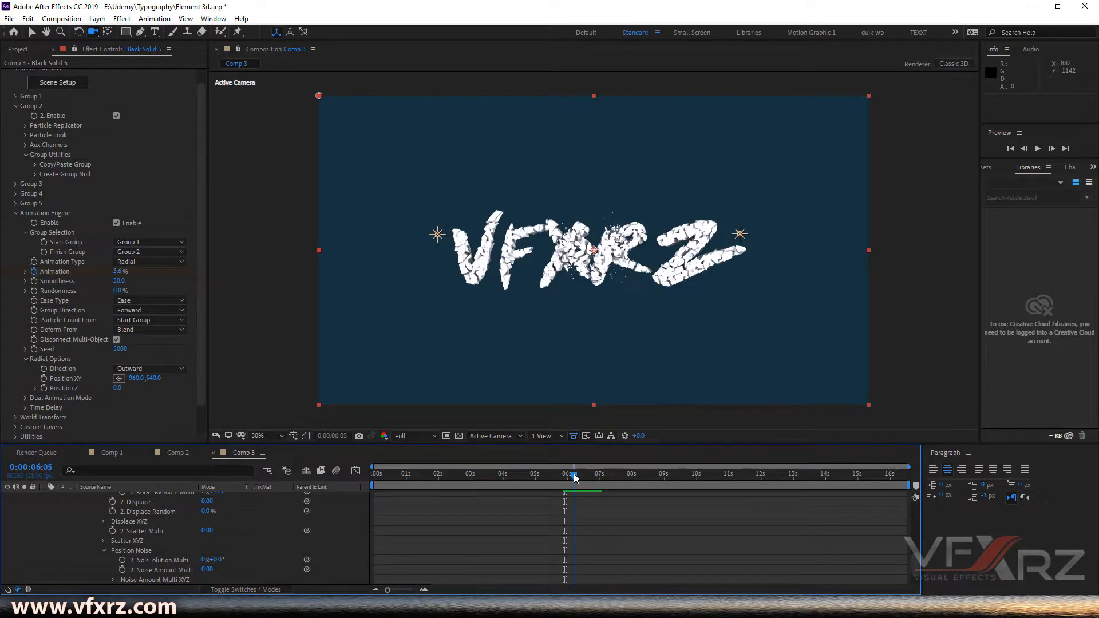
- Try switching the Radial Direction to Inward while previewing, then set it back to Outward
scroll(43, 358, "down", 2)
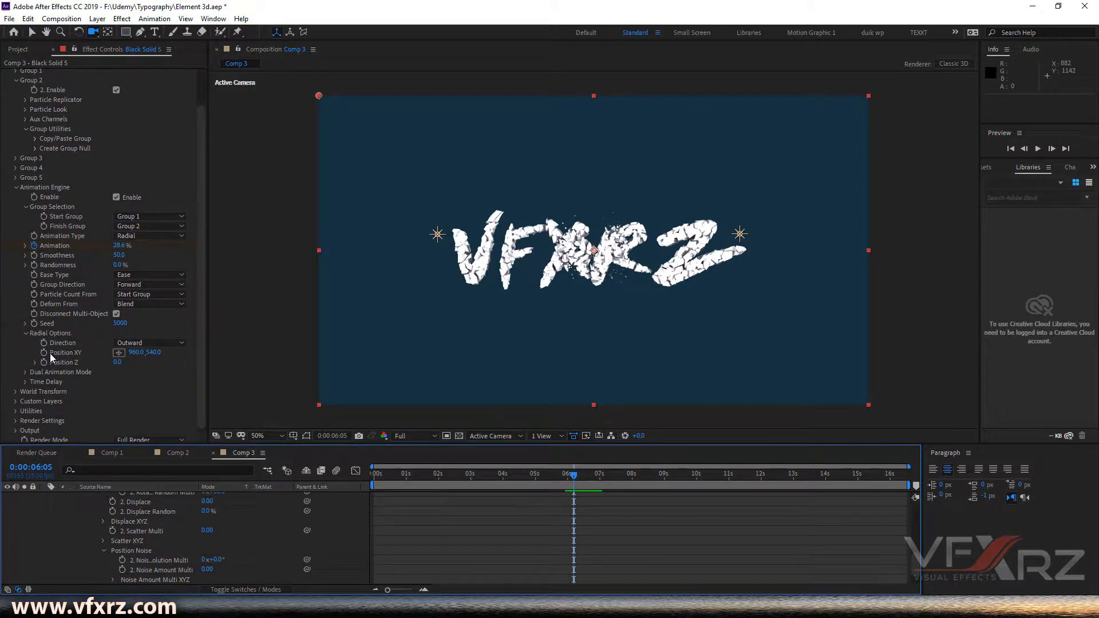
left_click(140, 342)
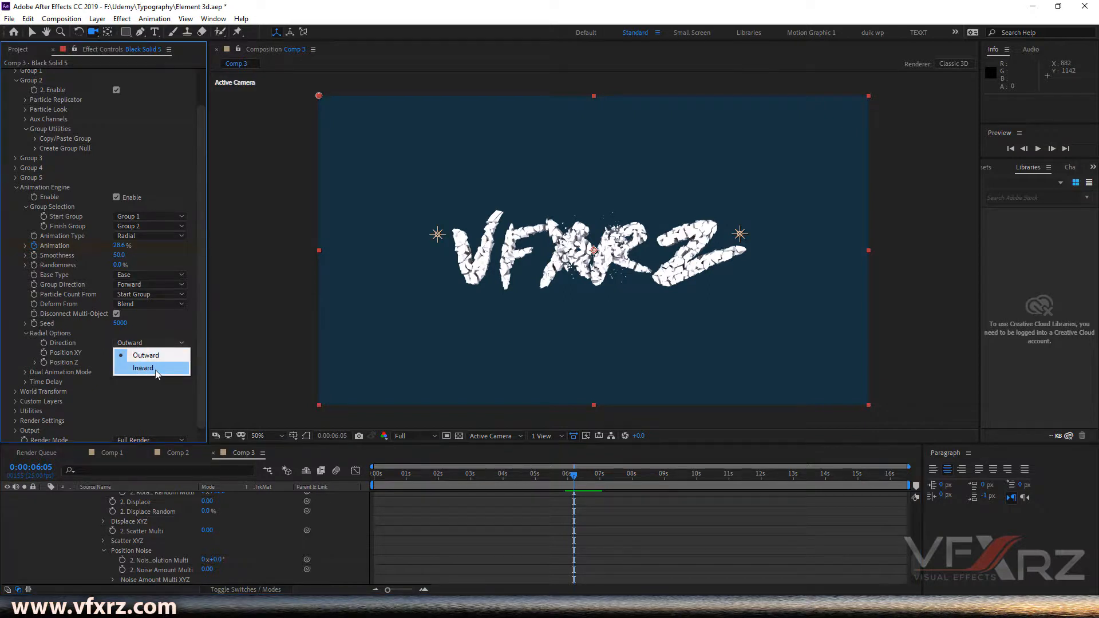
left_click(155, 370)
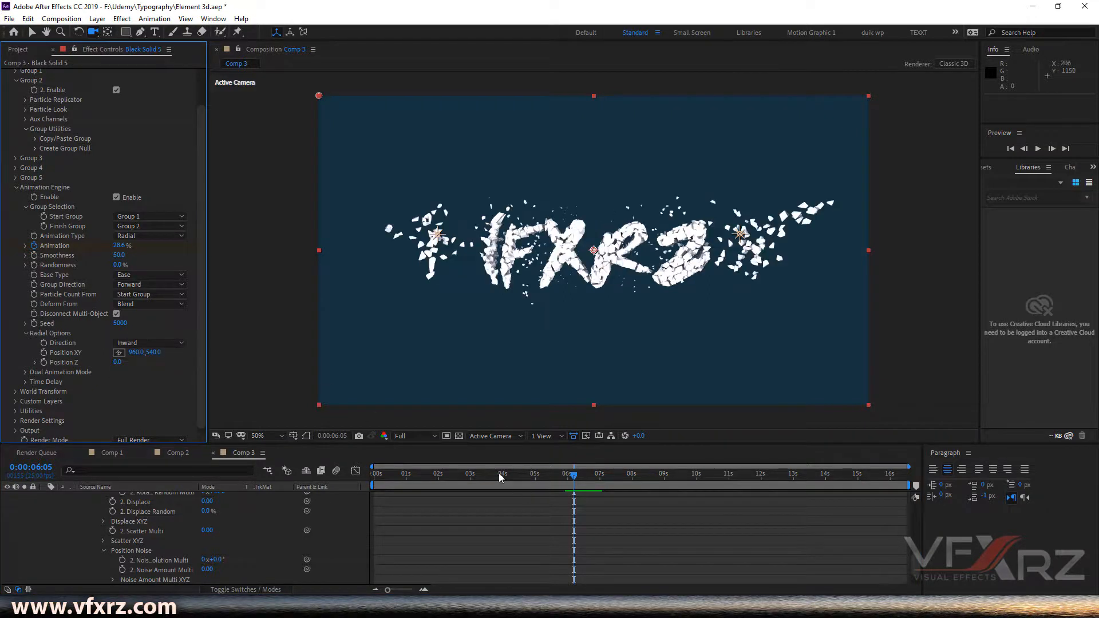
left_click_drag(574, 475, 567, 478)
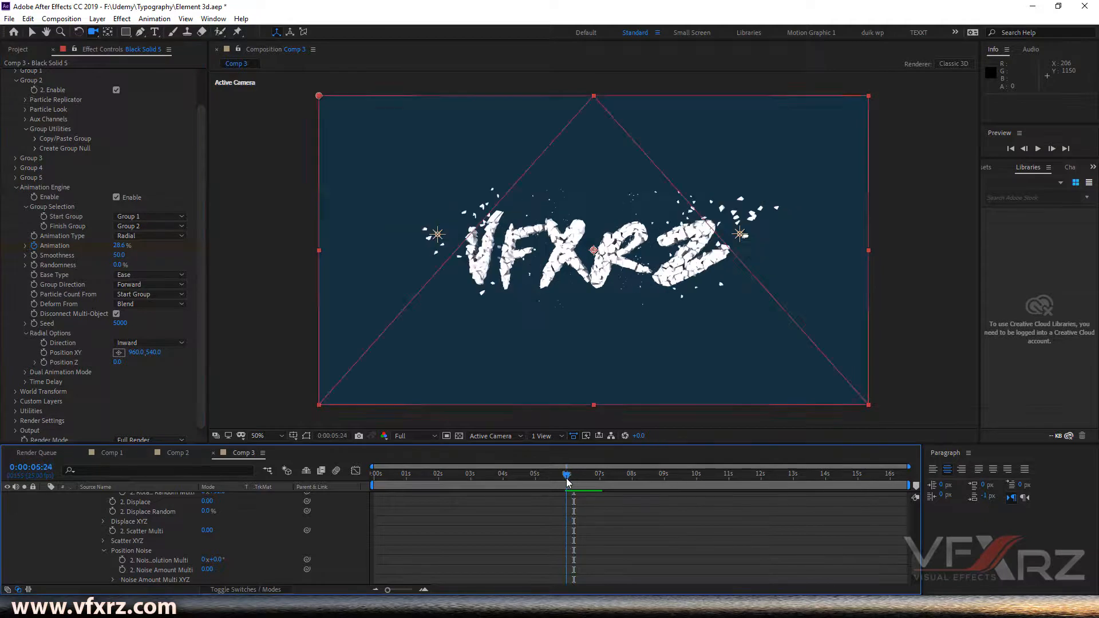
key("space")
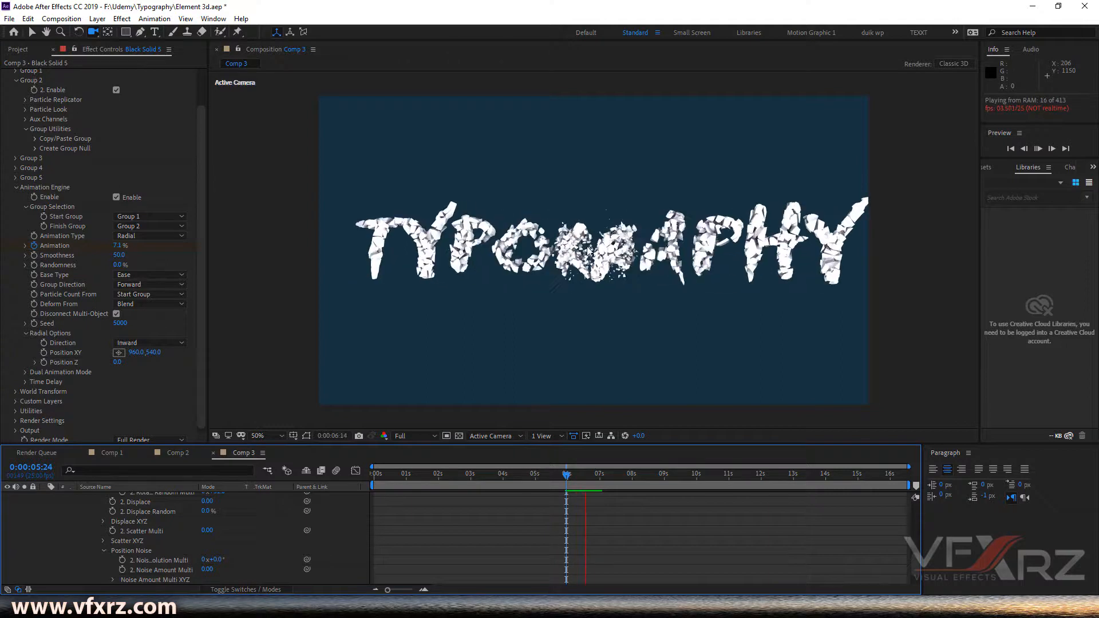
left_click(572, 475)
left_click_drag(575, 475, 588, 474)
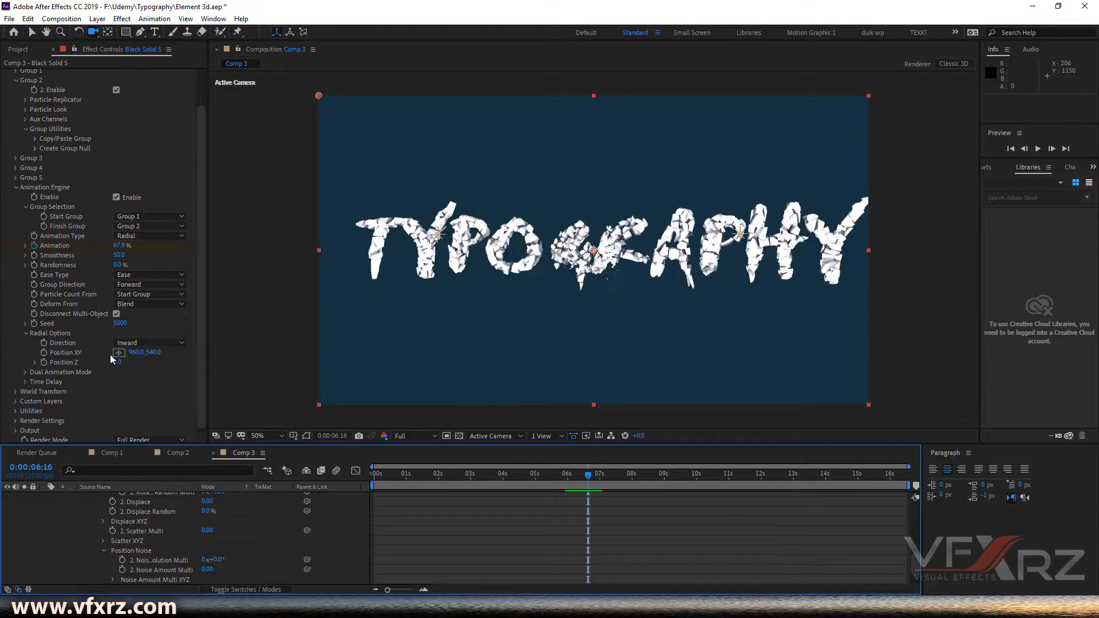
left_click(132, 341)
left_click(152, 355)
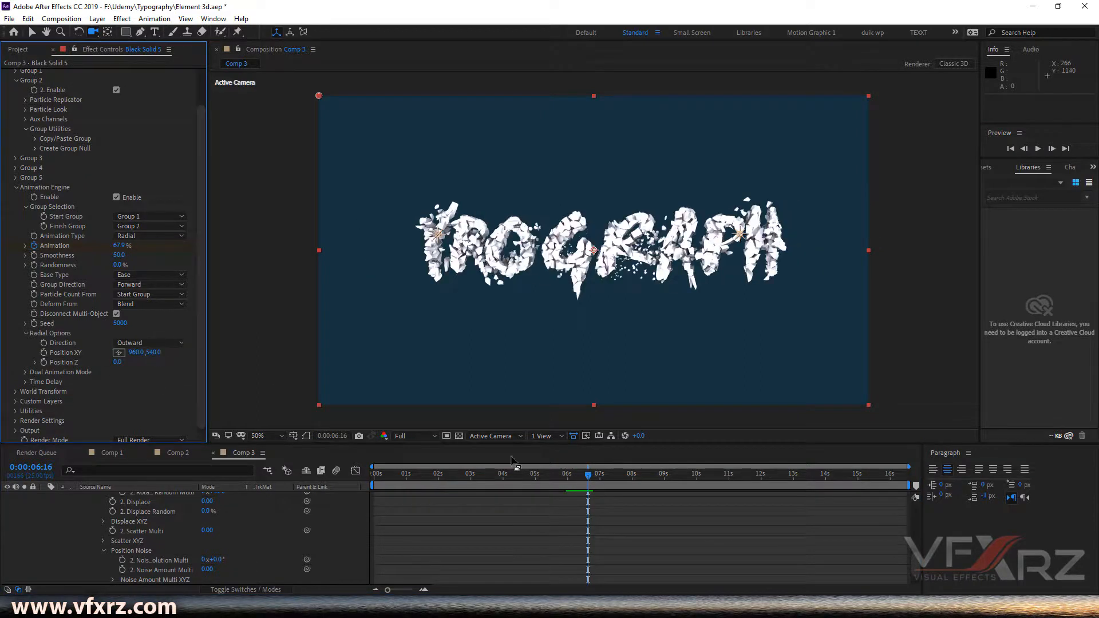
- Scrub through the radial transition from Group 1 to Group 2
left_click_drag(588, 485, 582, 482)
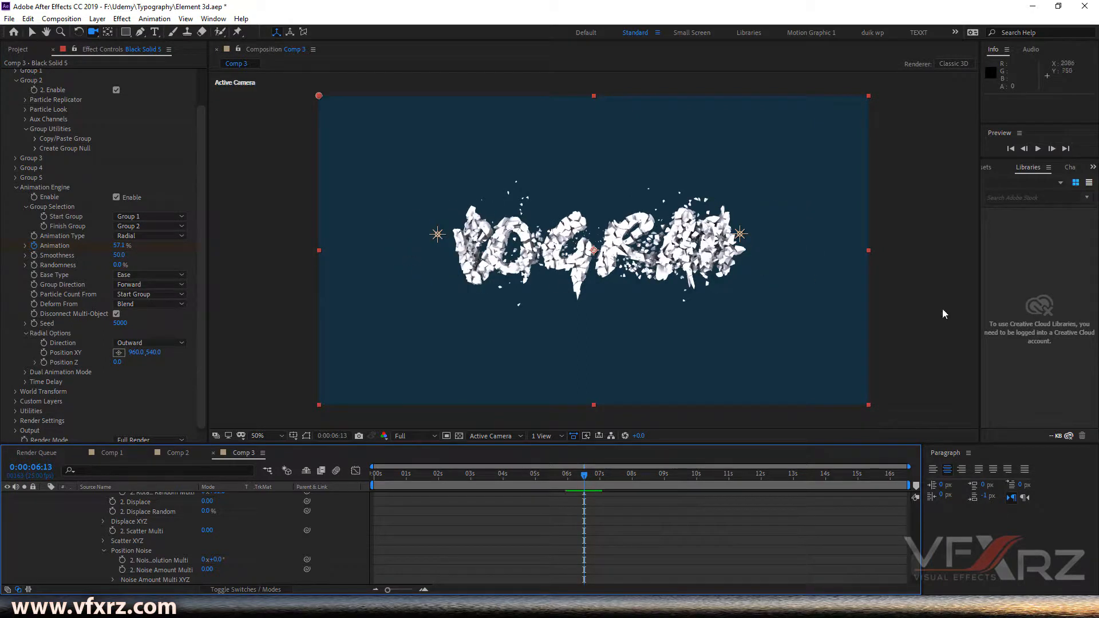
left_click_drag(591, 475, 595, 476)
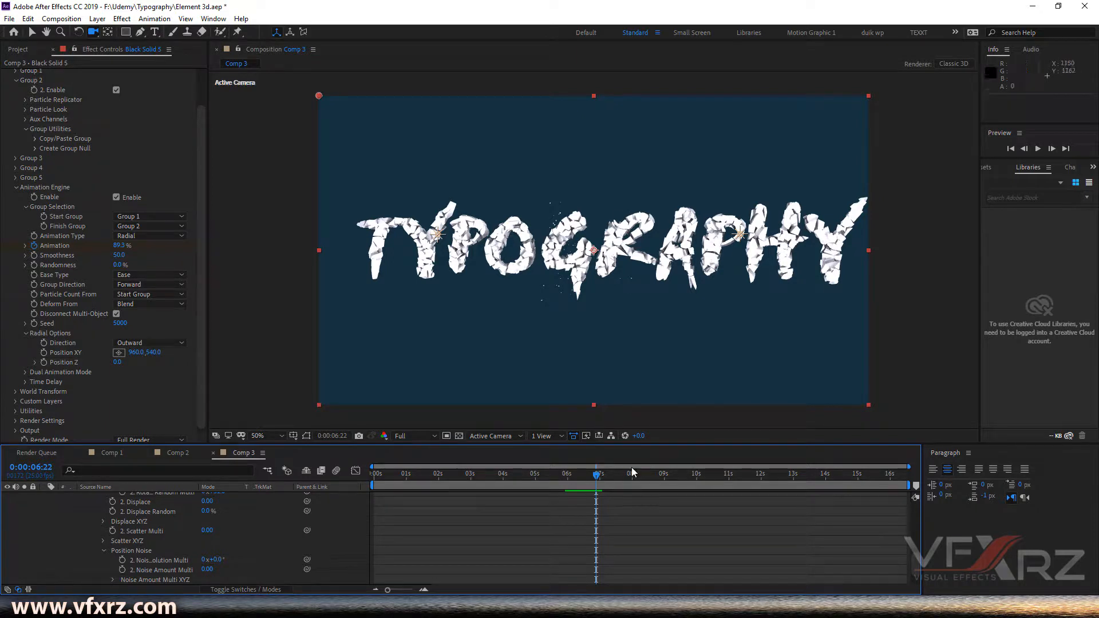
left_click_drag(597, 475, 580, 475)
scroll(40, 529, "up", 10)
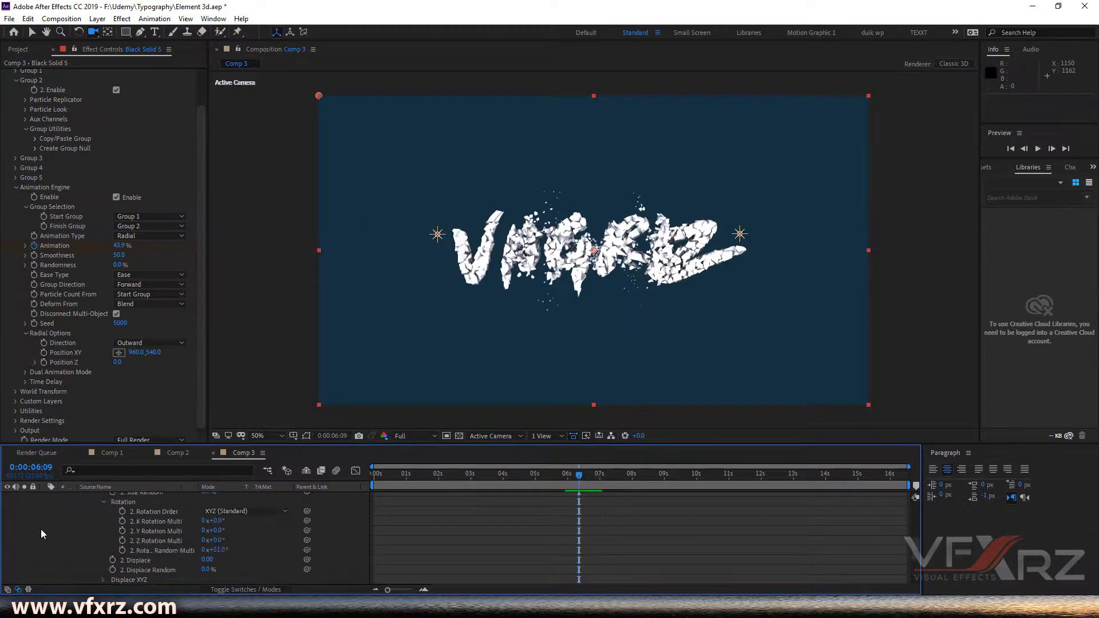
scroll(51, 529, "down", 5)
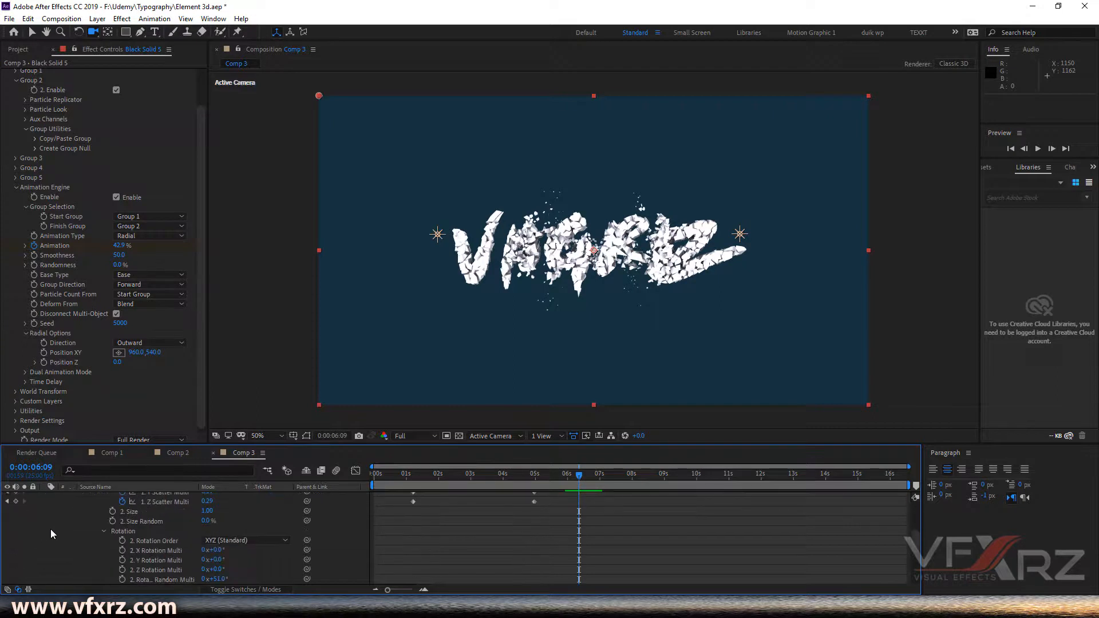
mouse_move(580, 484)
left_mouse_down()
mouse_move(596, 475)
mouse_move(569, 482)
mouse_move(599, 491)
left_mouse_up()
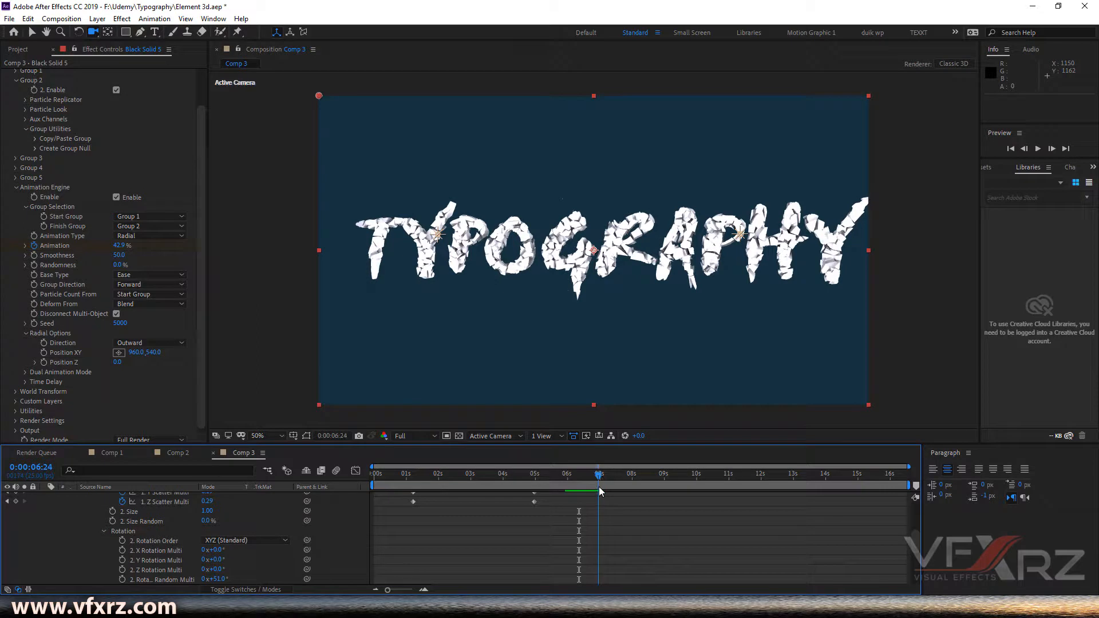
scroll(645, 539, "up", 10)
left_click_drag(599, 479, 617, 478)
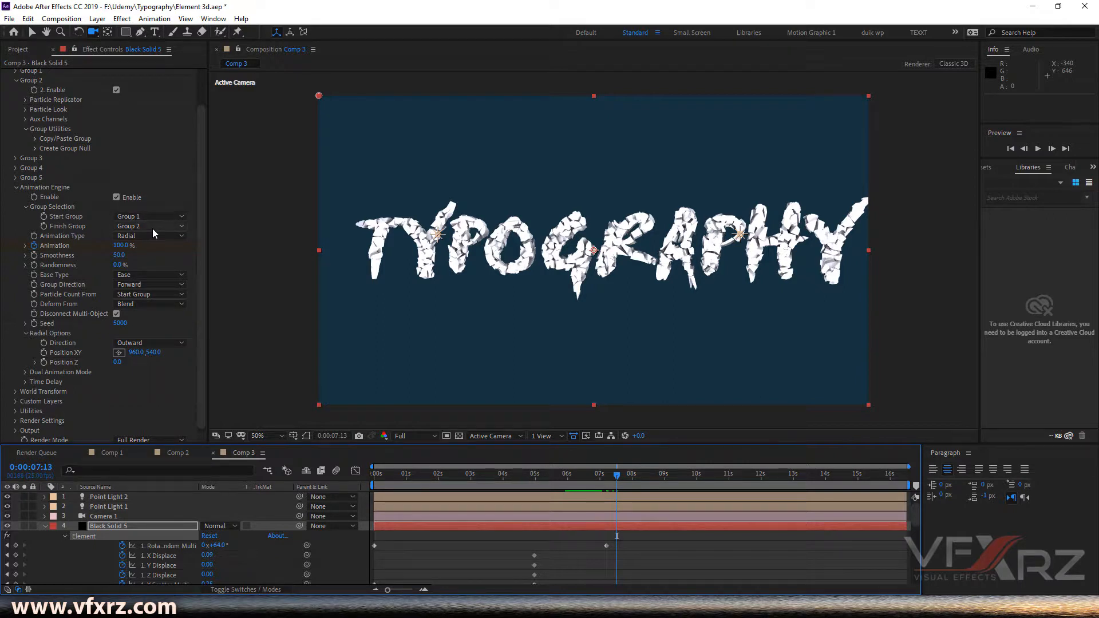
left_click_drag(600, 485, 597, 480)
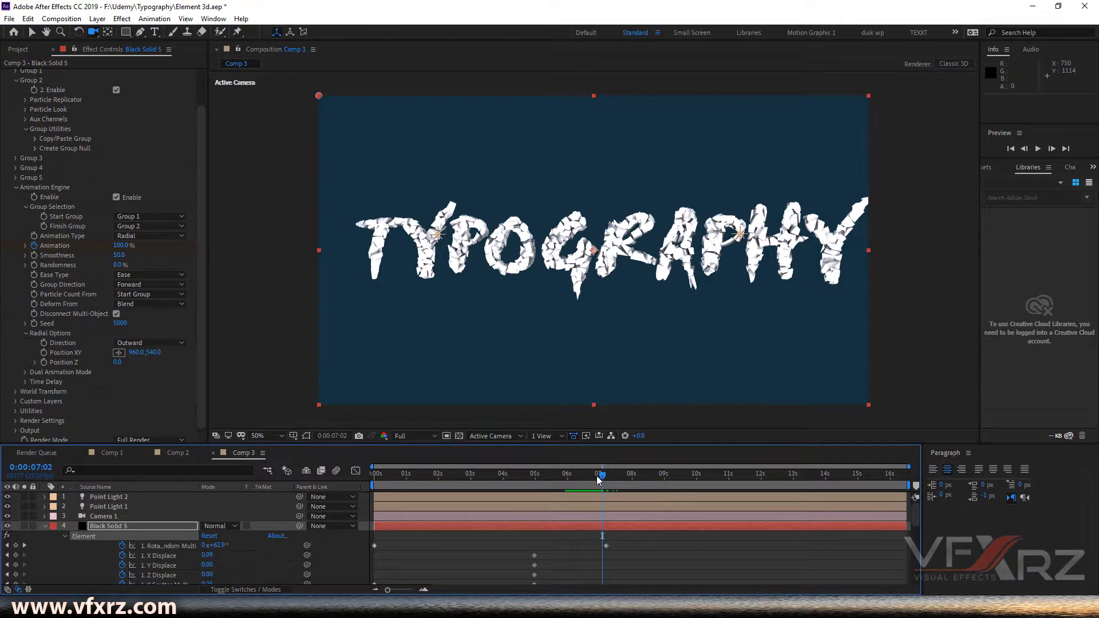
- Enable keyframing for Start Group and Finish Group at 0:00:07:02 and expand Group Selection in the timeline
left_click(45, 218)
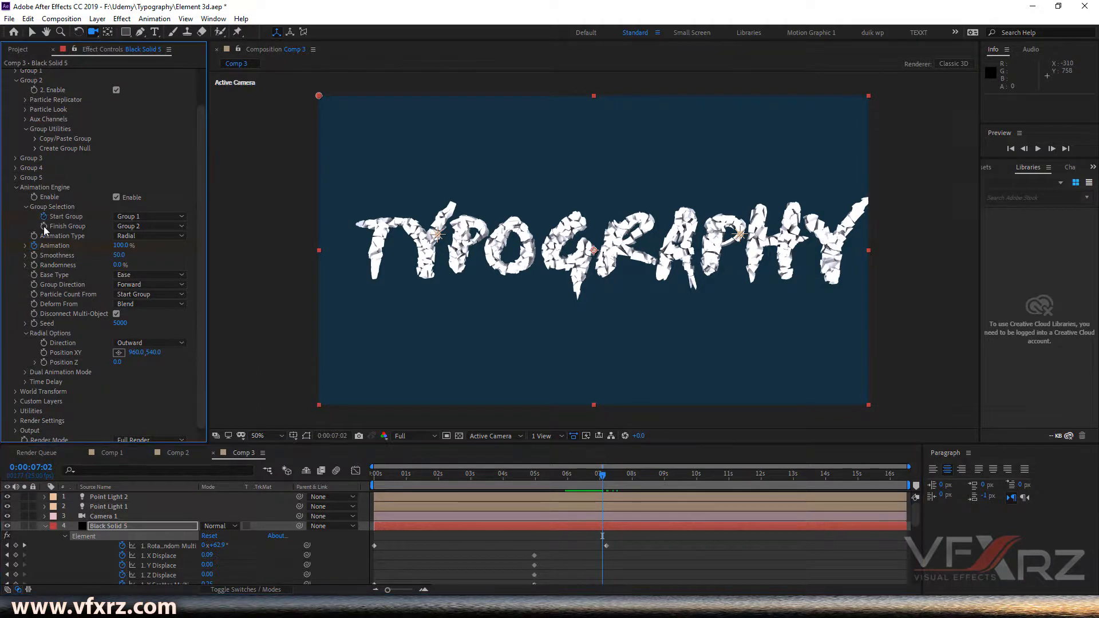
left_click(96, 539)
left_click(46, 524)
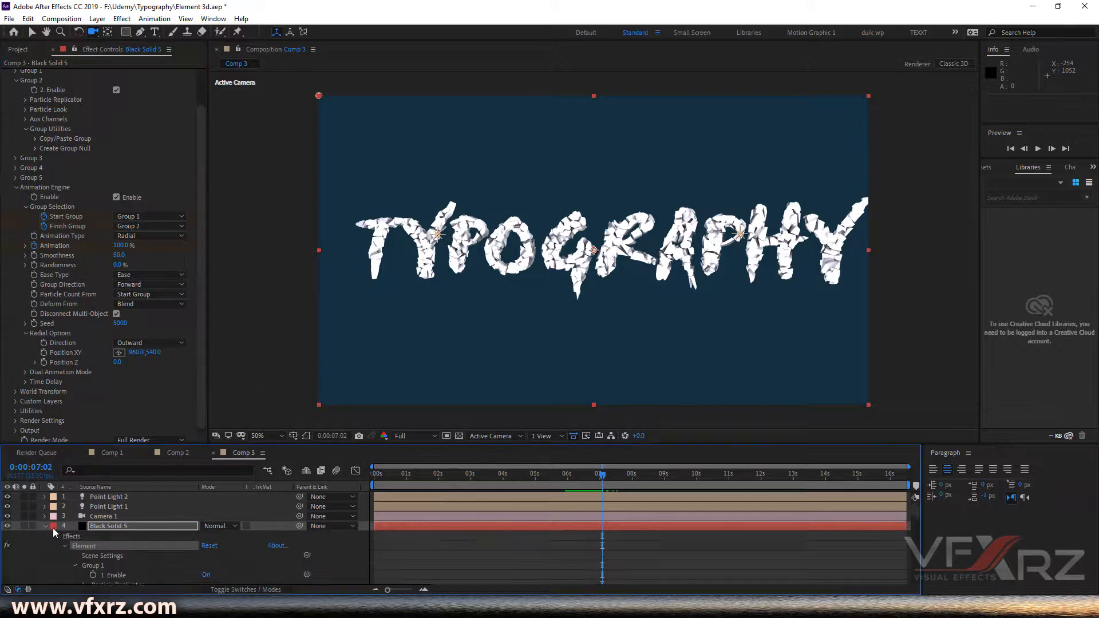
scroll(81, 541, "down", 5)
scroll(81, 541, "down", 3)
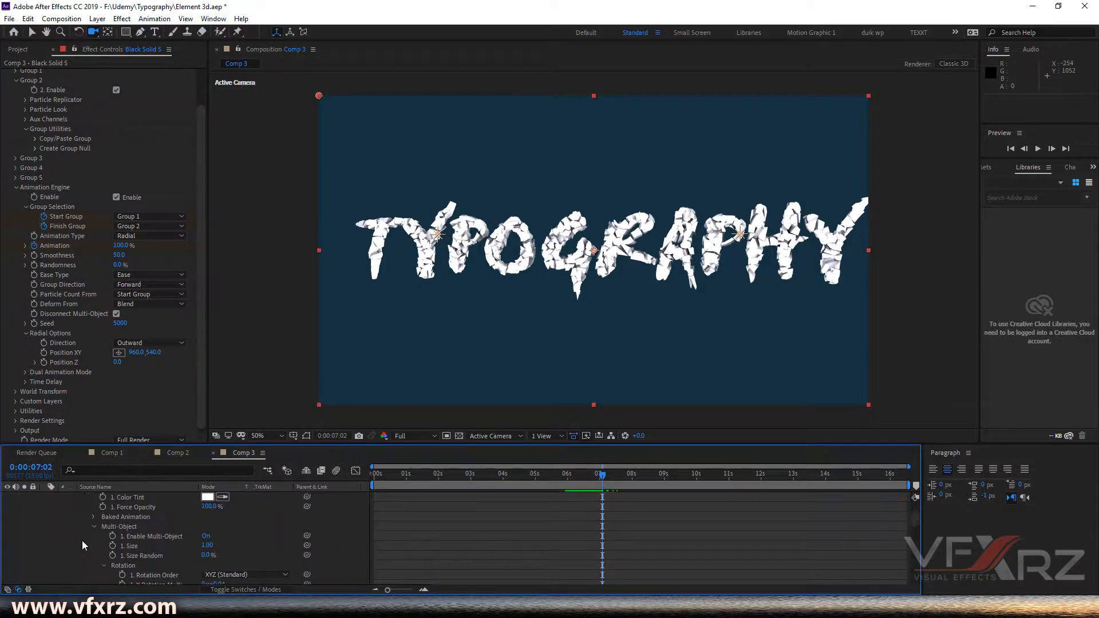
scroll(81, 540, "down", 5)
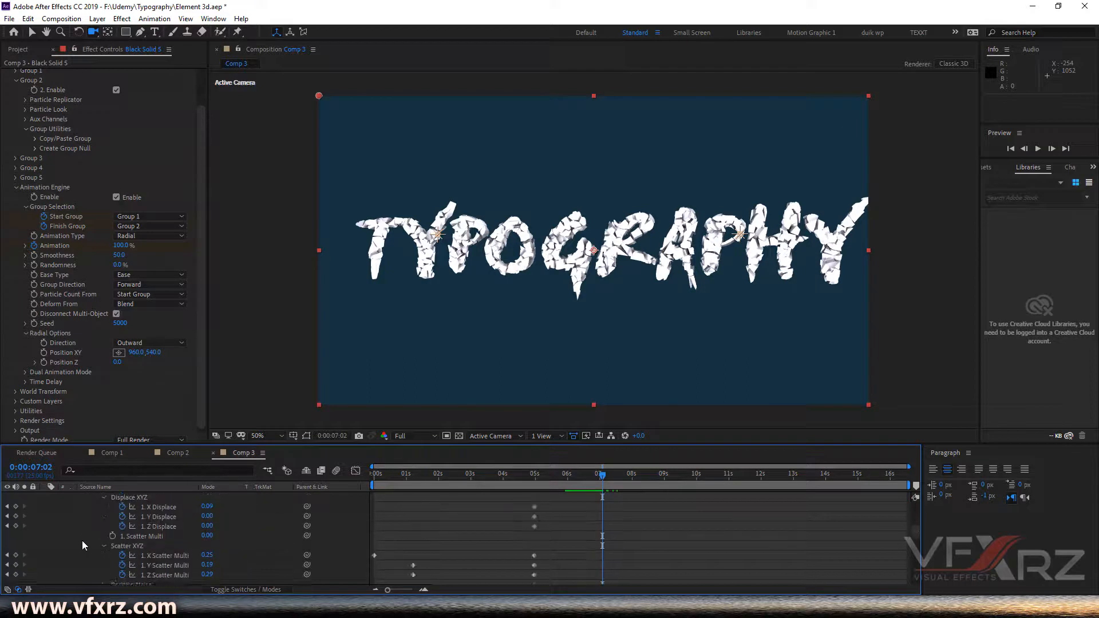
scroll(81, 540, "down", 2)
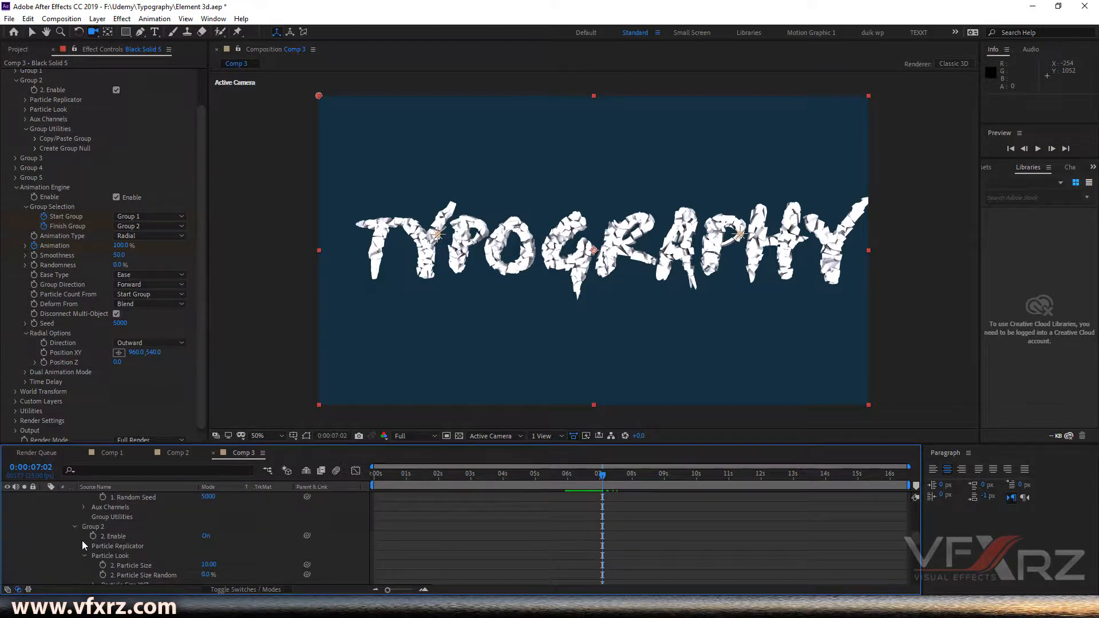
left_click(74, 527)
scroll(80, 556, "down", 2)
scroll(96, 518, "down", 1)
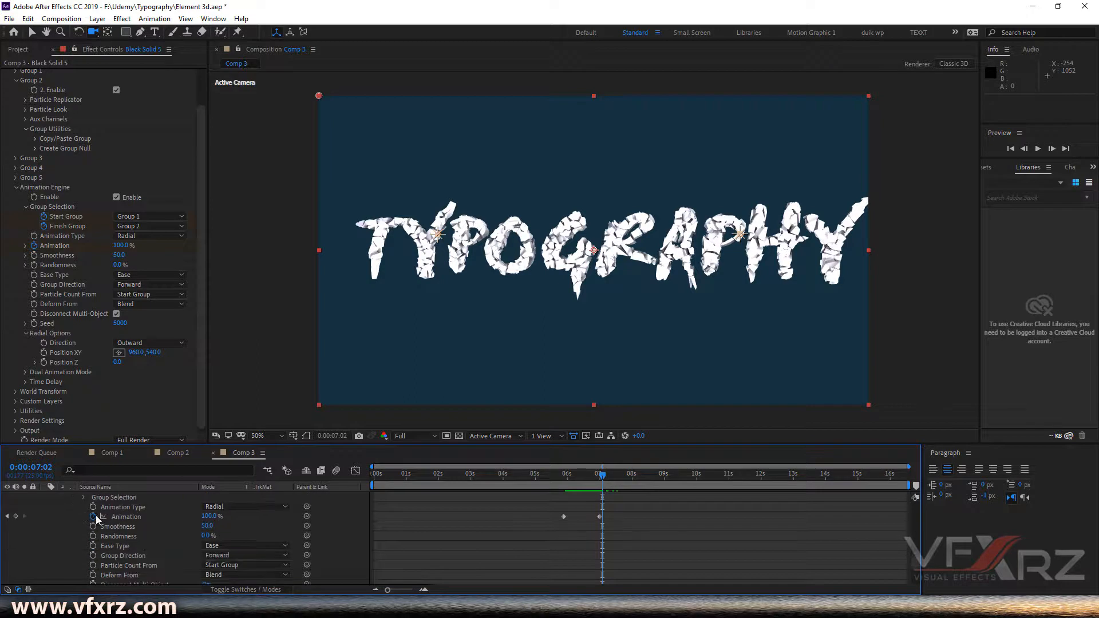
left_click(83, 497)
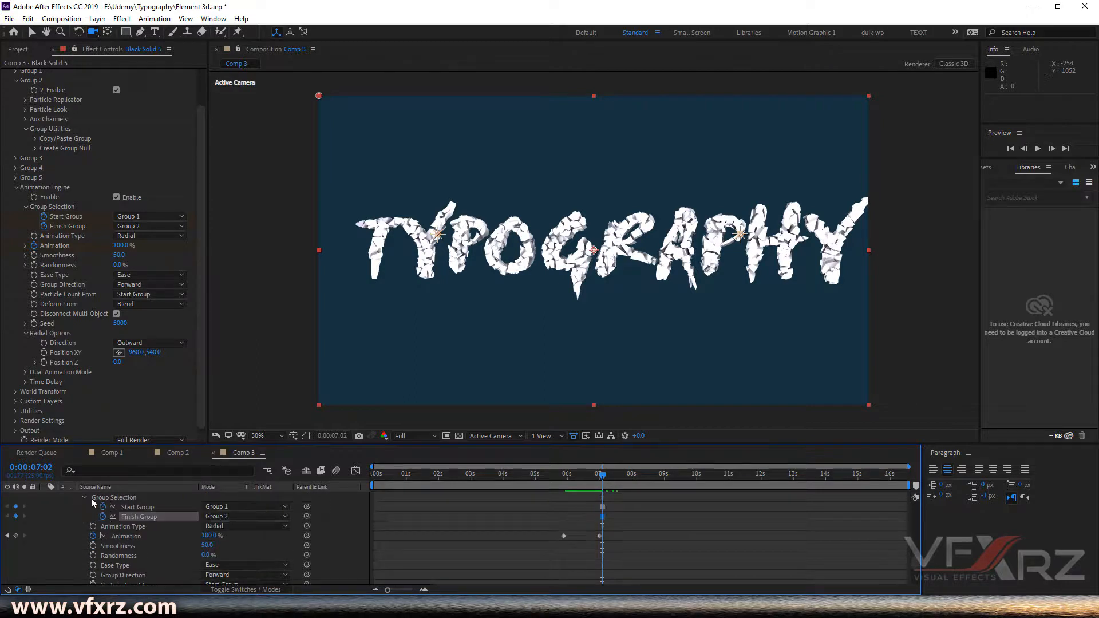
- At 0:00:08:00, keyframe Start Group to Group 2 and Finish Group to Group 3
left_click(603, 507)
left_click(603, 516)
left_click(603, 507)
left_click(603, 516)
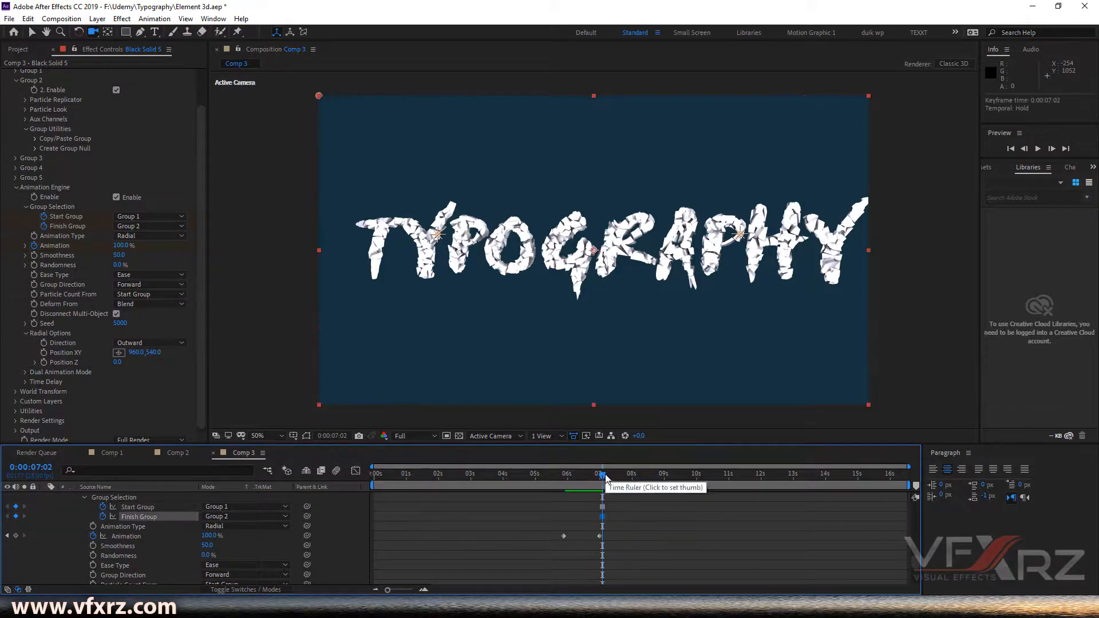
key("space")
left_click_drag(626, 480, 633, 480)
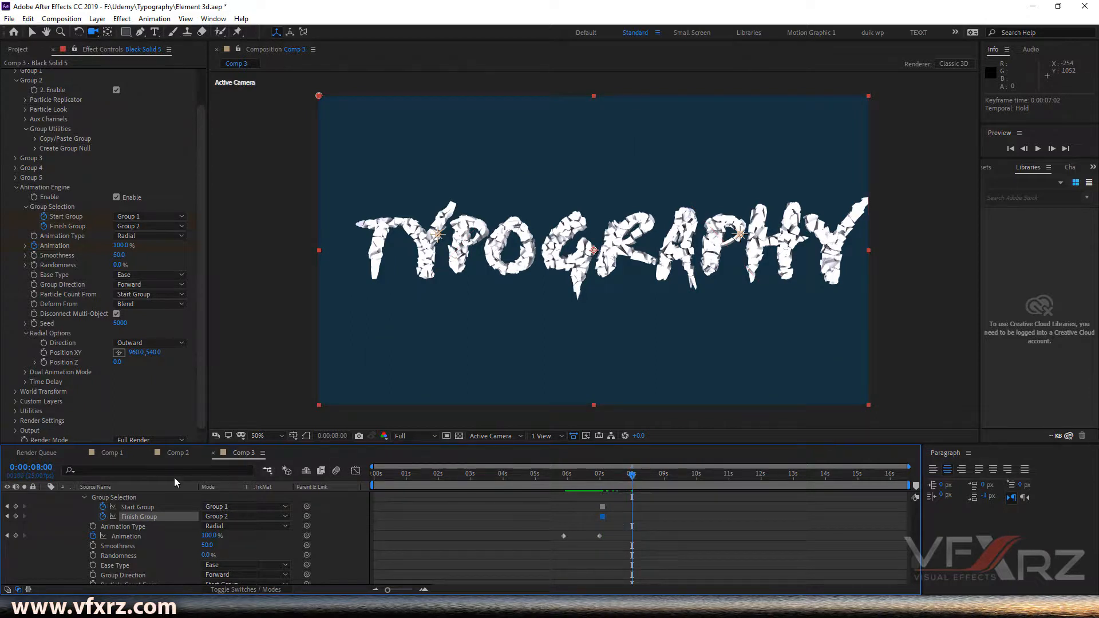
left_click(135, 507)
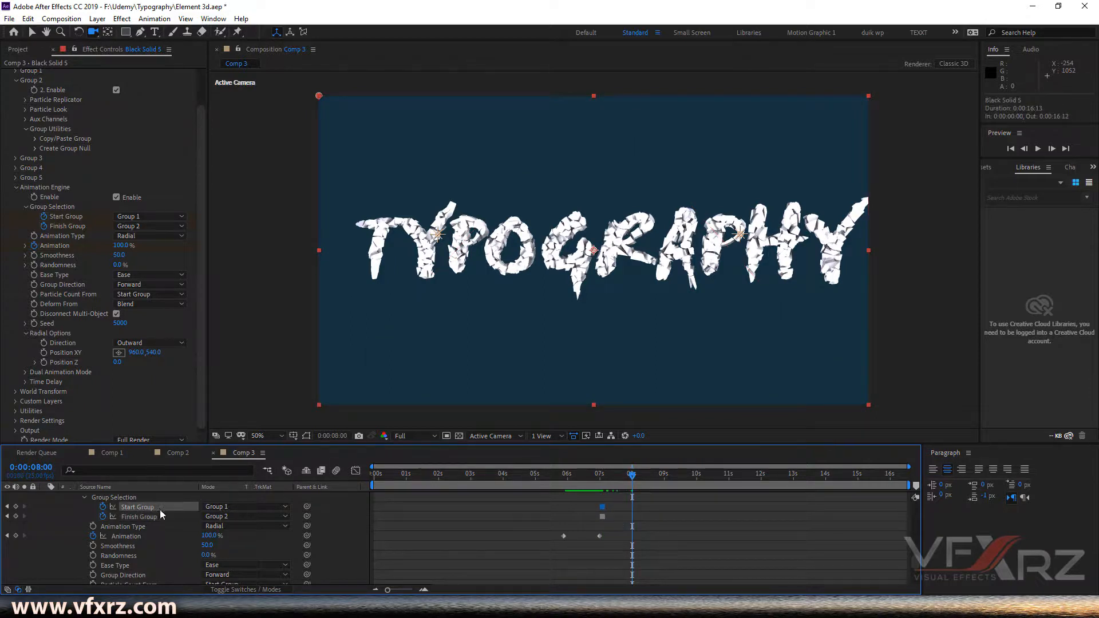
left_click(232, 507)
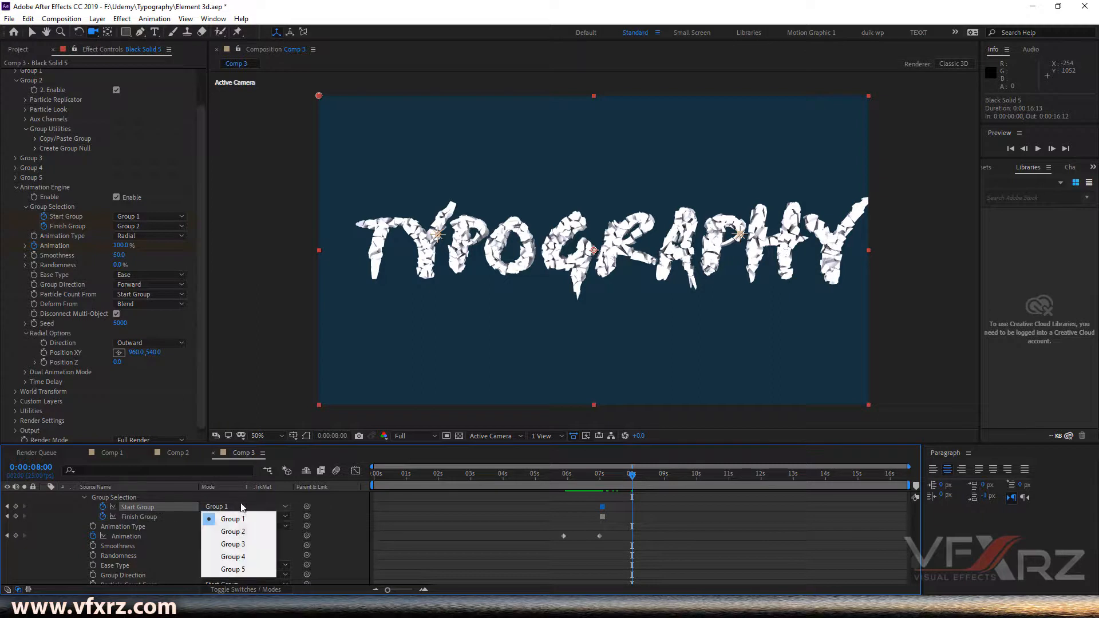
left_click(225, 533)
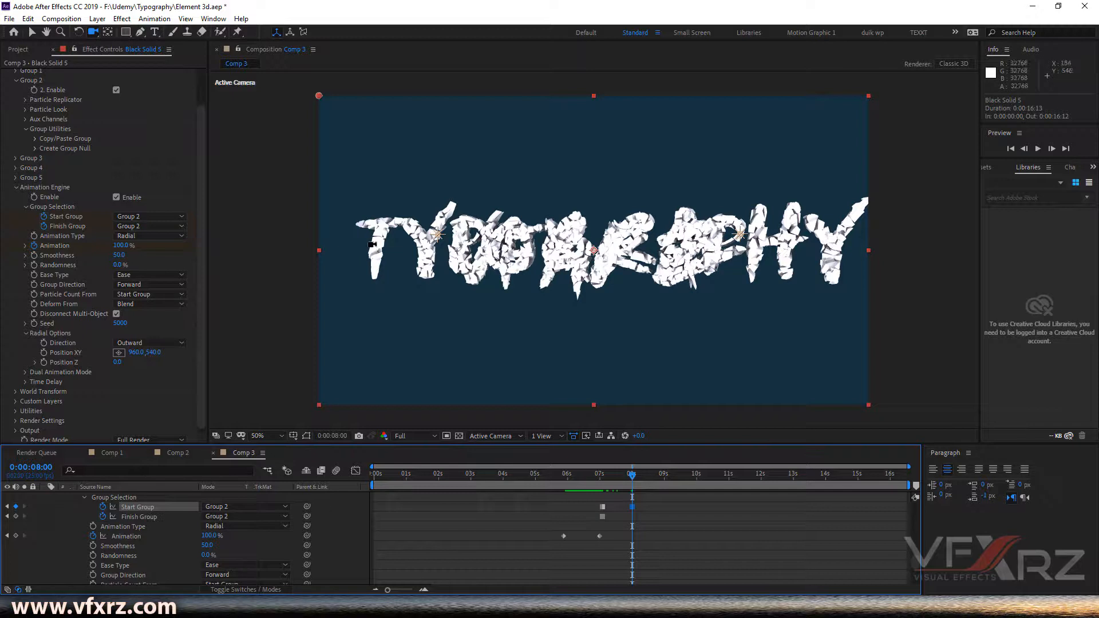
left_click(156, 516)
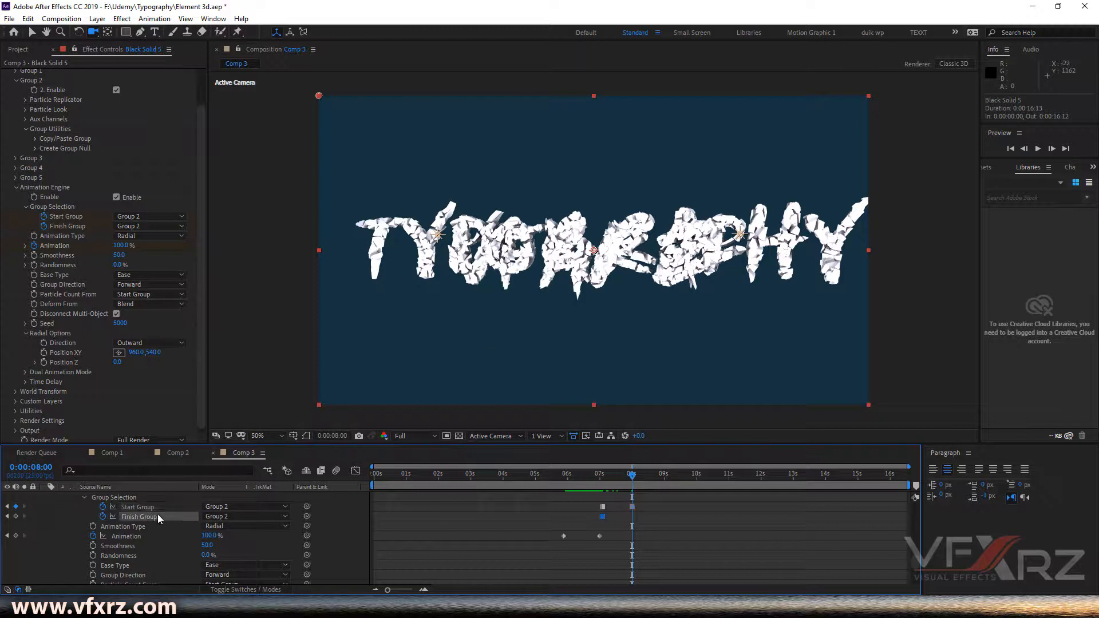
left_click(274, 519)
left_click(245, 555)
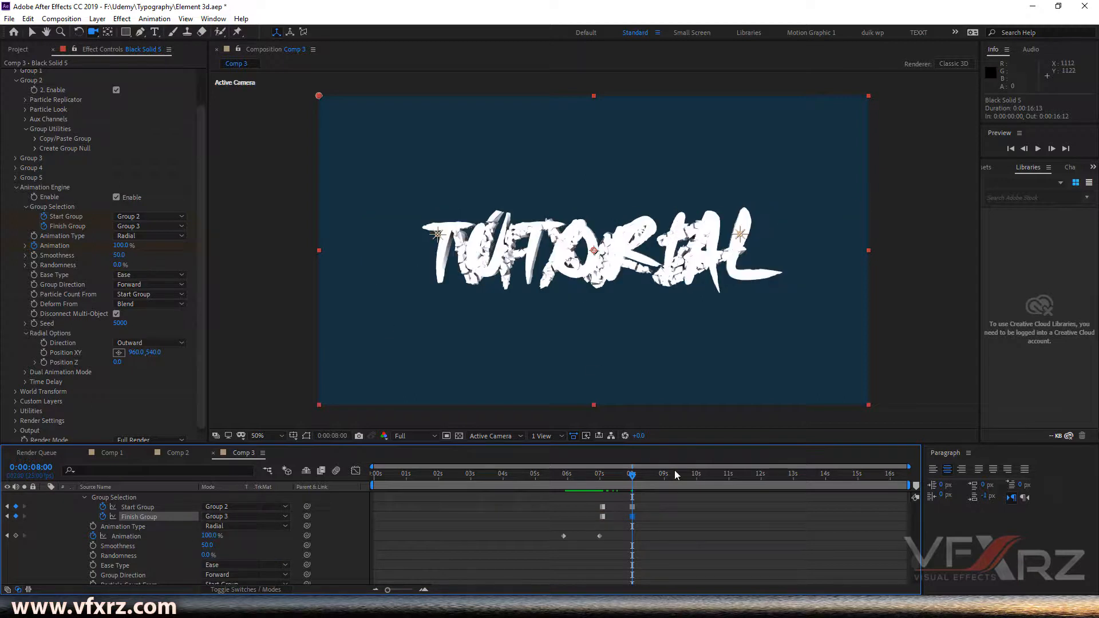
- Scrub through the VFXRZ, TYPOGRAPHY and TUTORIAL transitions
left_click_drag(634, 483, 632, 484)
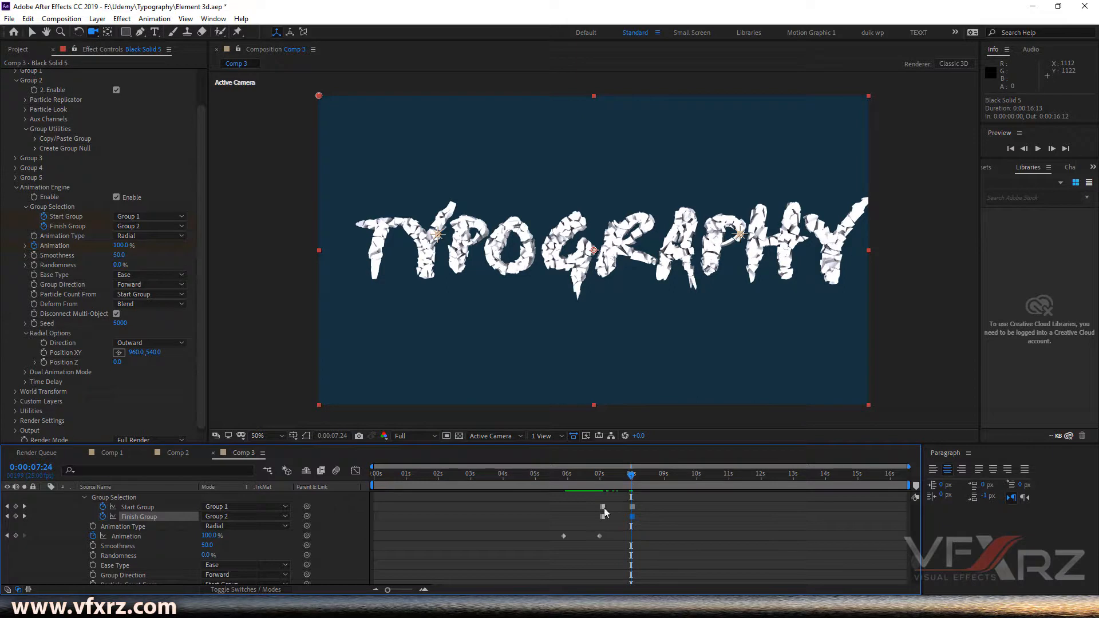
scroll(86, 155, "up", 3)
left_click(14, 115)
left_click(15, 111)
scroll(67, 143, "up", 2)
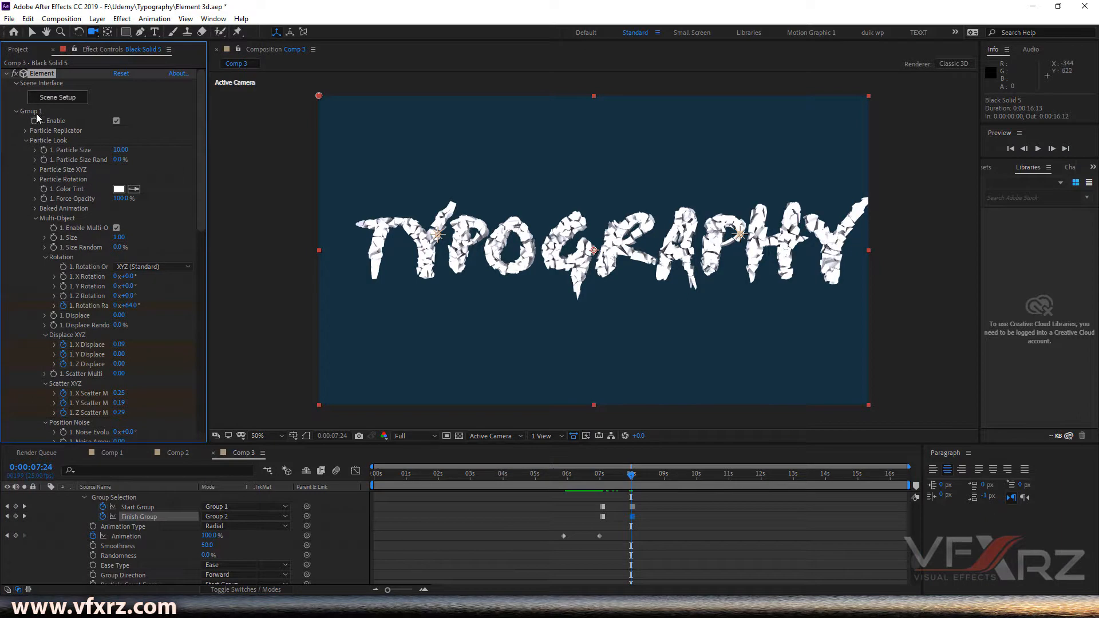
left_click_drag(471, 485, 548, 480)
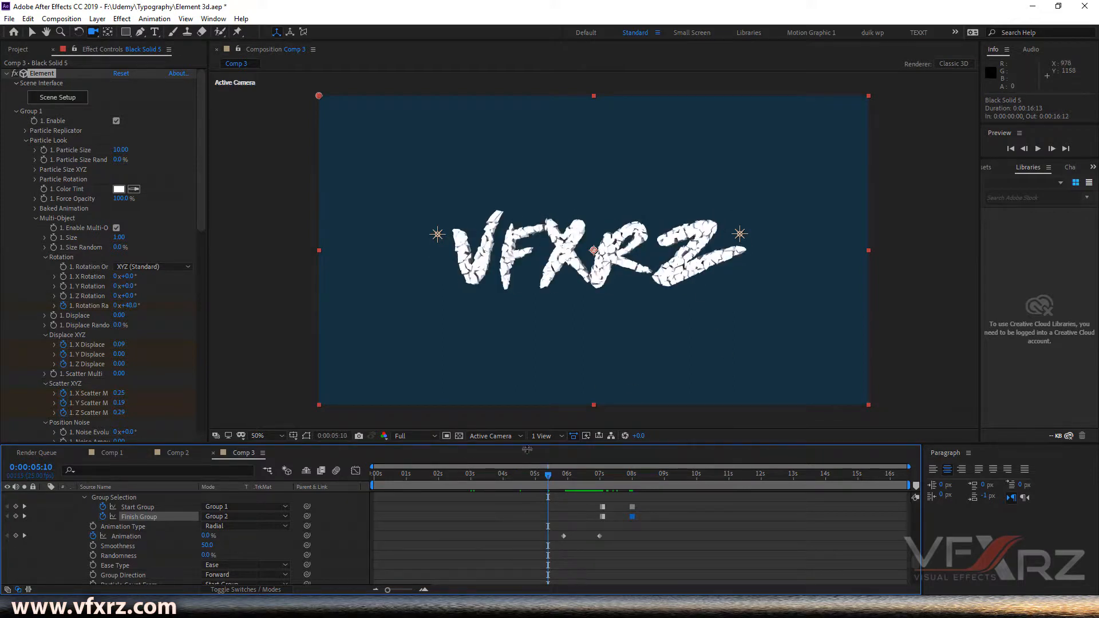
left_click_drag(567, 480, 629, 491)
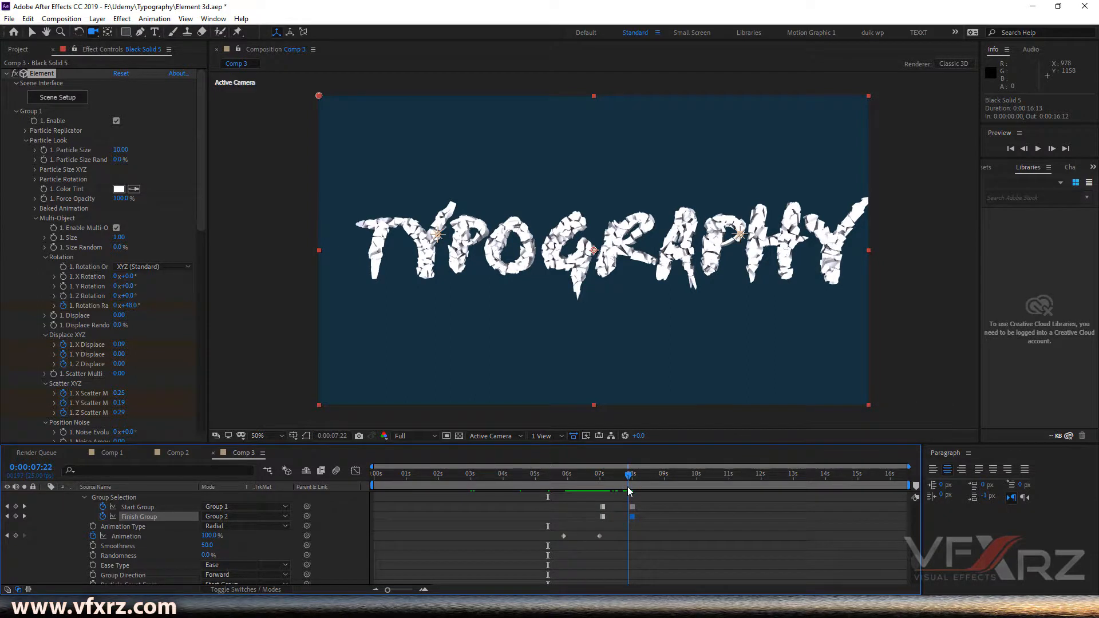
- Keyframe Group 1's Enable and switch it off at 0:00:08:00
left_click(35, 122)
left_click_drag(629, 477, 633, 477)
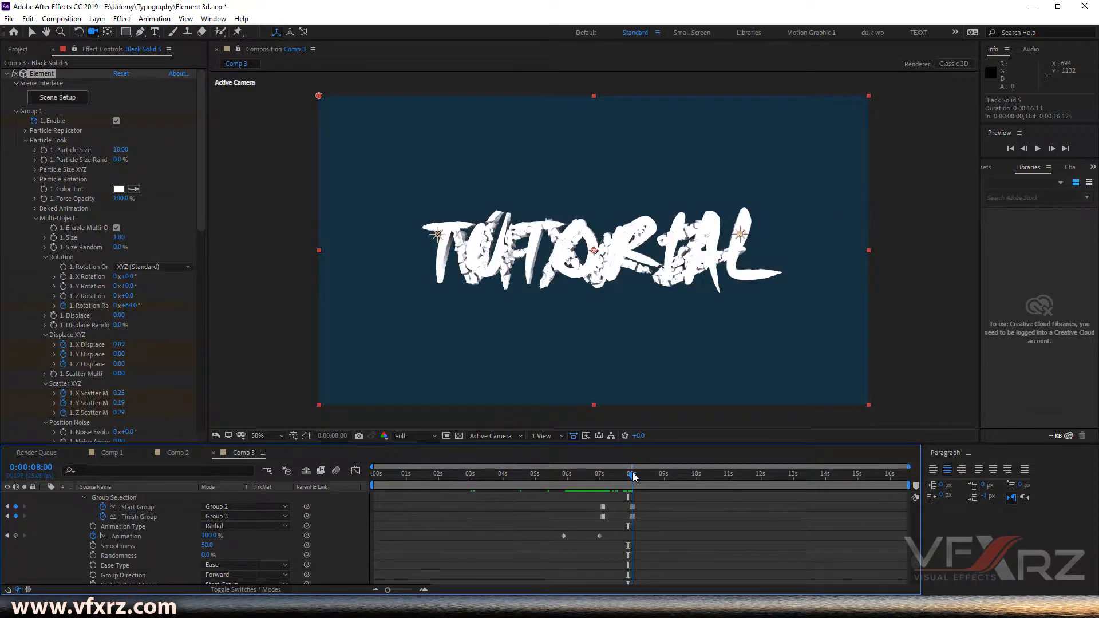
left_click(117, 123)
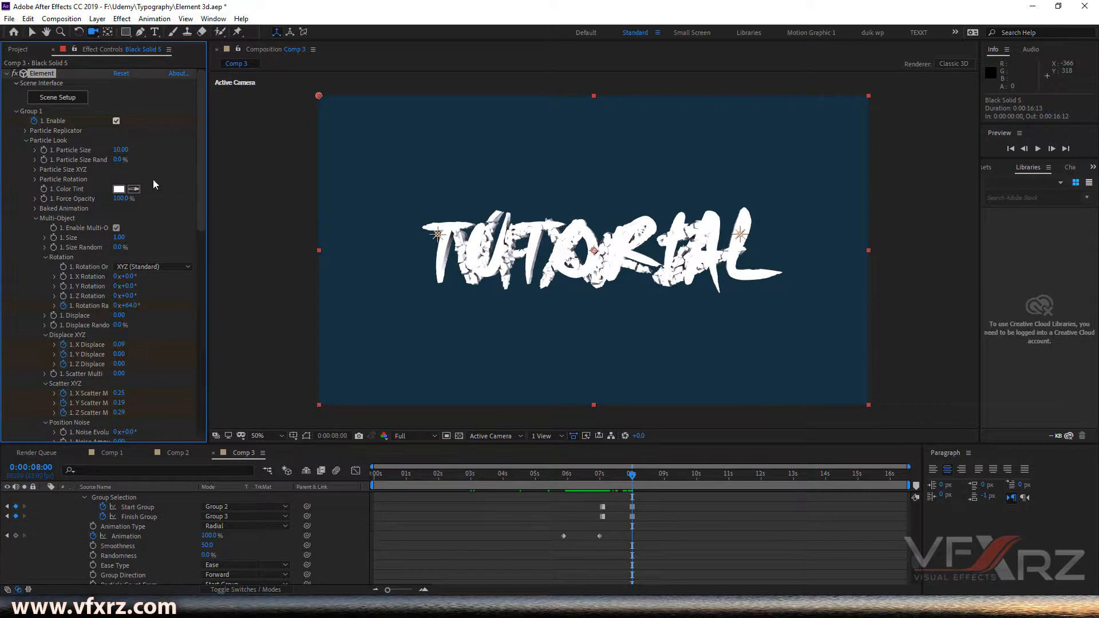
- Collapse Group 1, then keyframe Animation at 100% at 0:00:07:24 and set it to 0% at 0:00:08:00
left_click(16, 112)
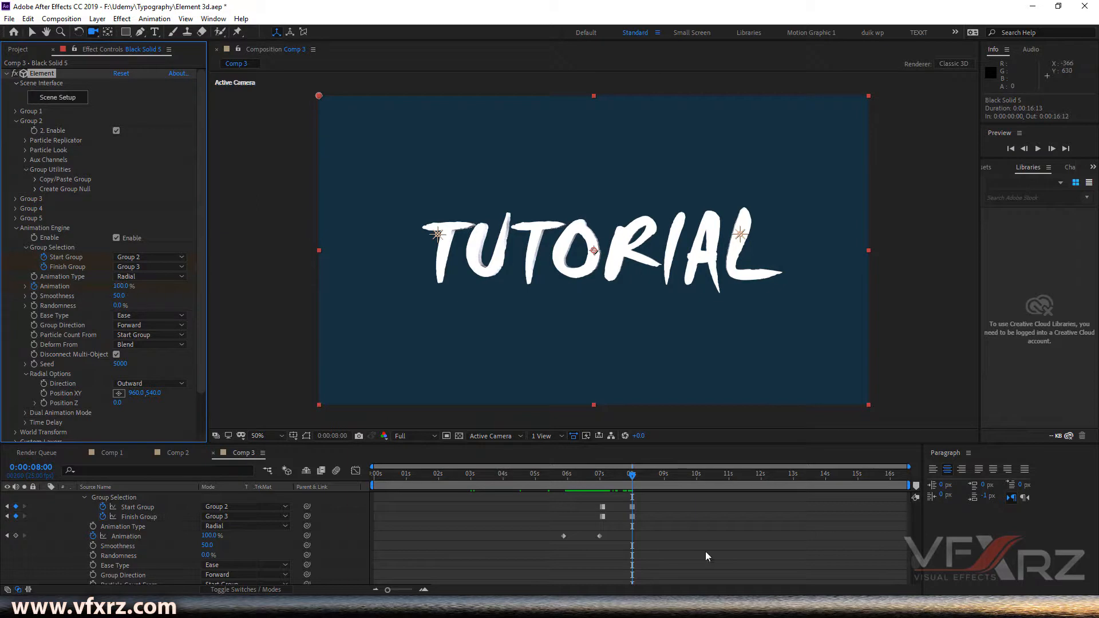
left_click_drag(632, 479, 630, 480)
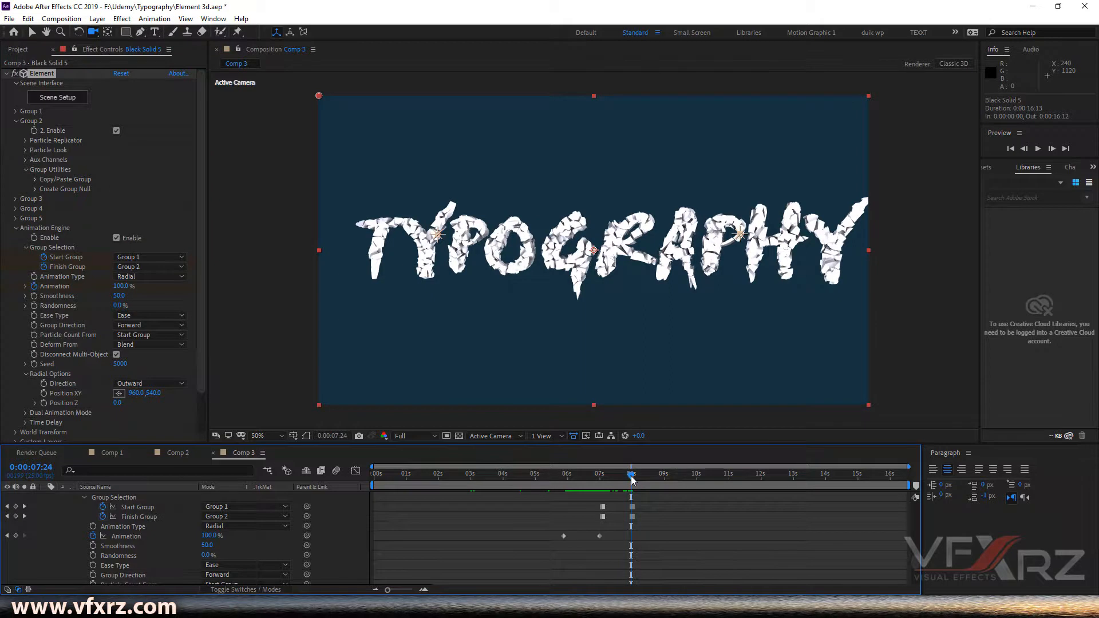
left_click(424, 589)
left_click(424, 590)
left_click(425, 590)
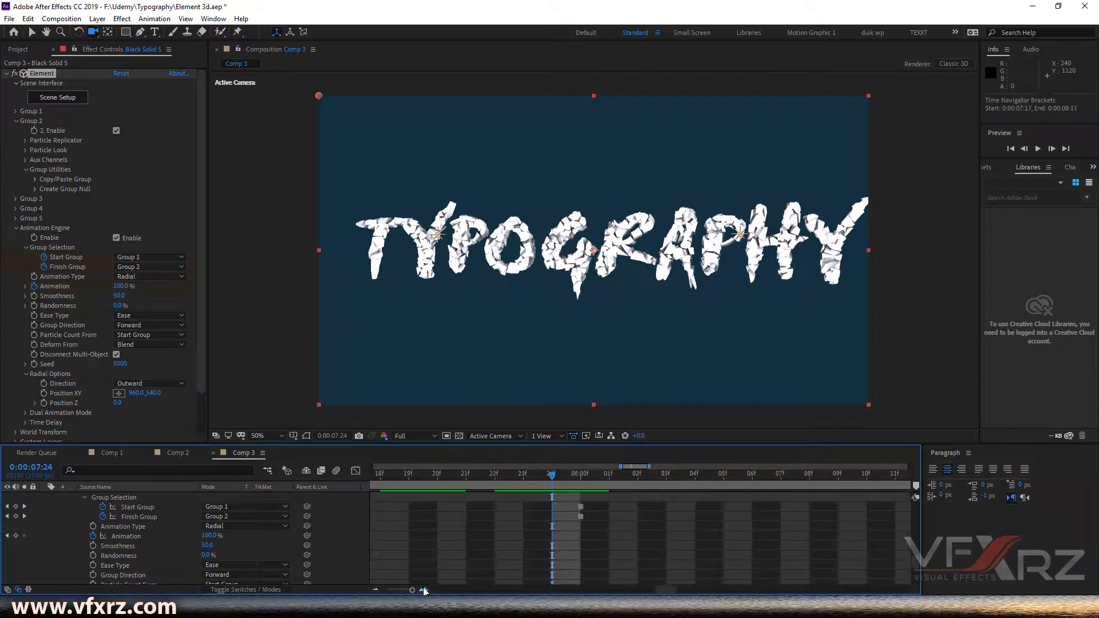
left_click(410, 591)
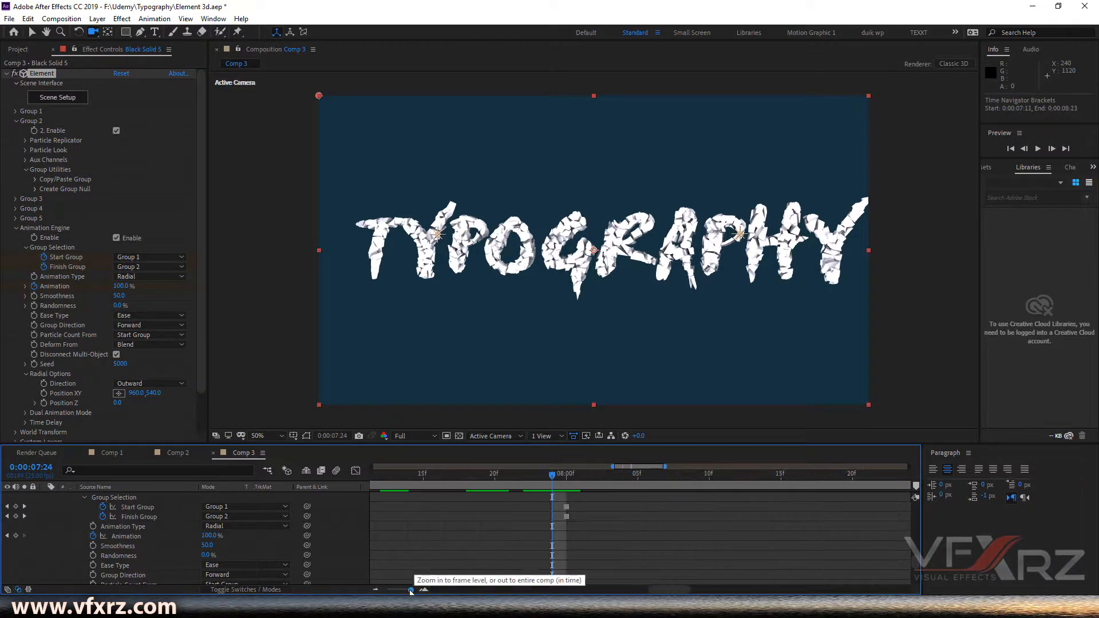
left_click(564, 480)
left_click(550, 485)
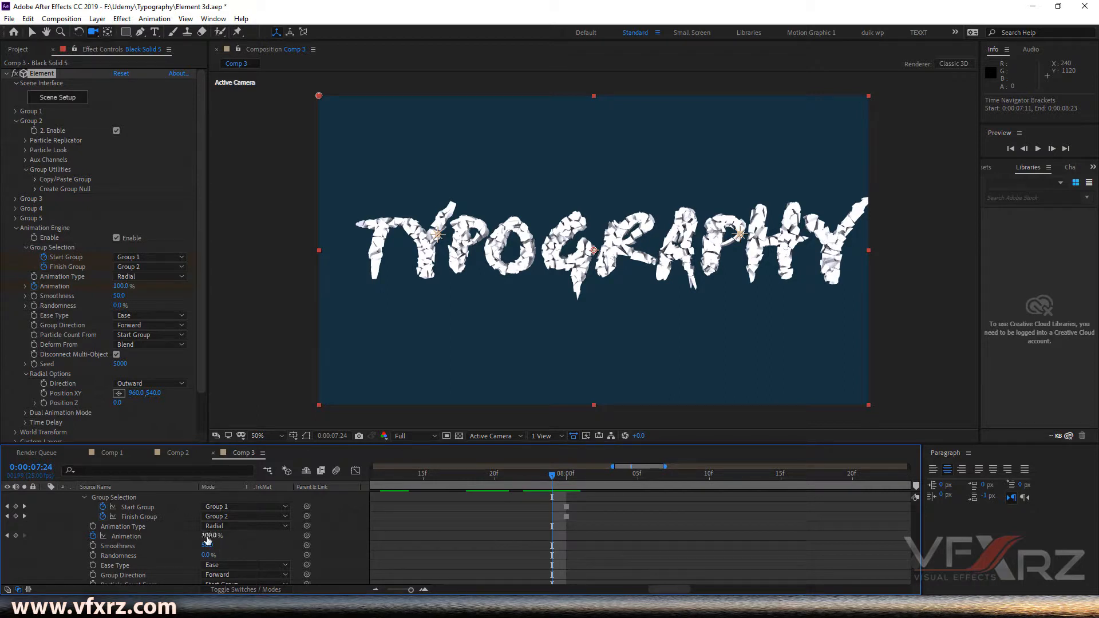
left_click(17, 536)
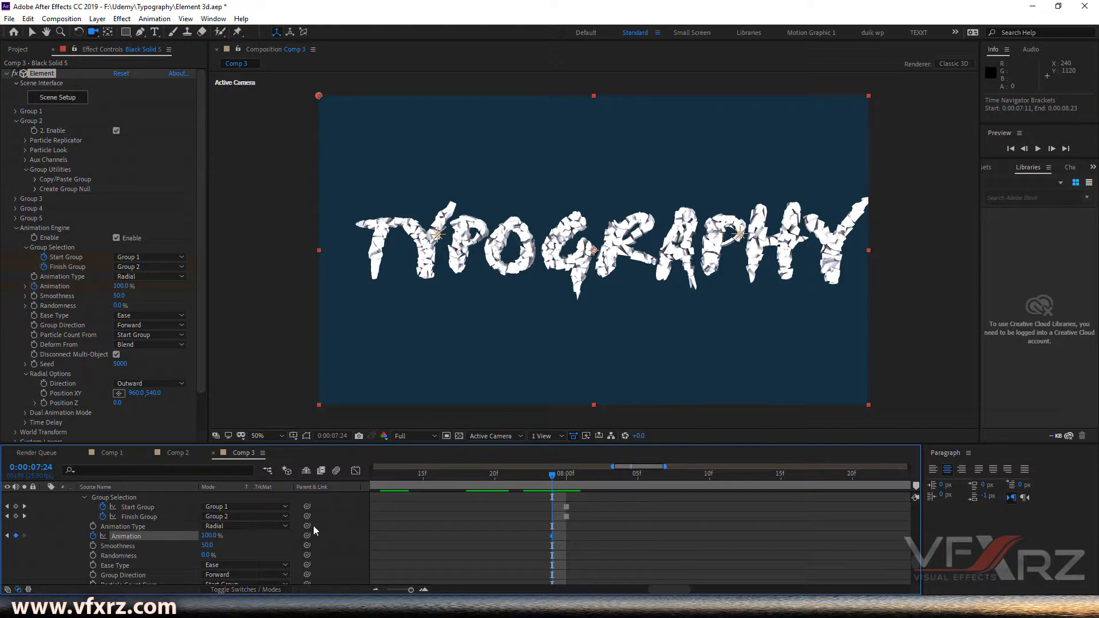
left_click_drag(551, 482, 566, 483)
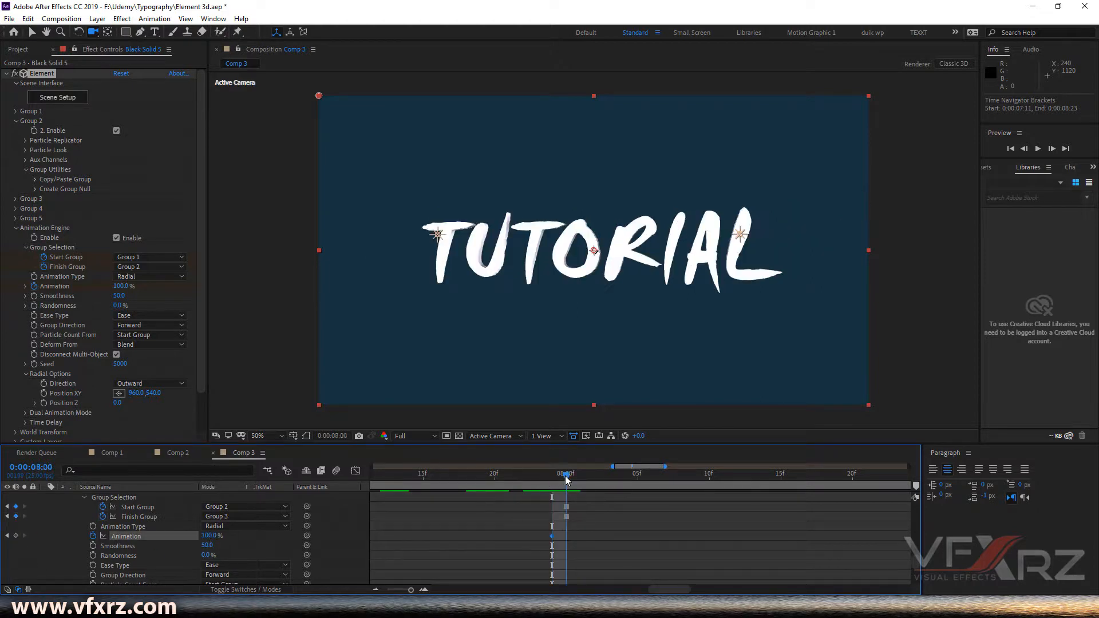
left_click_drag(211, 542, 60, 538)
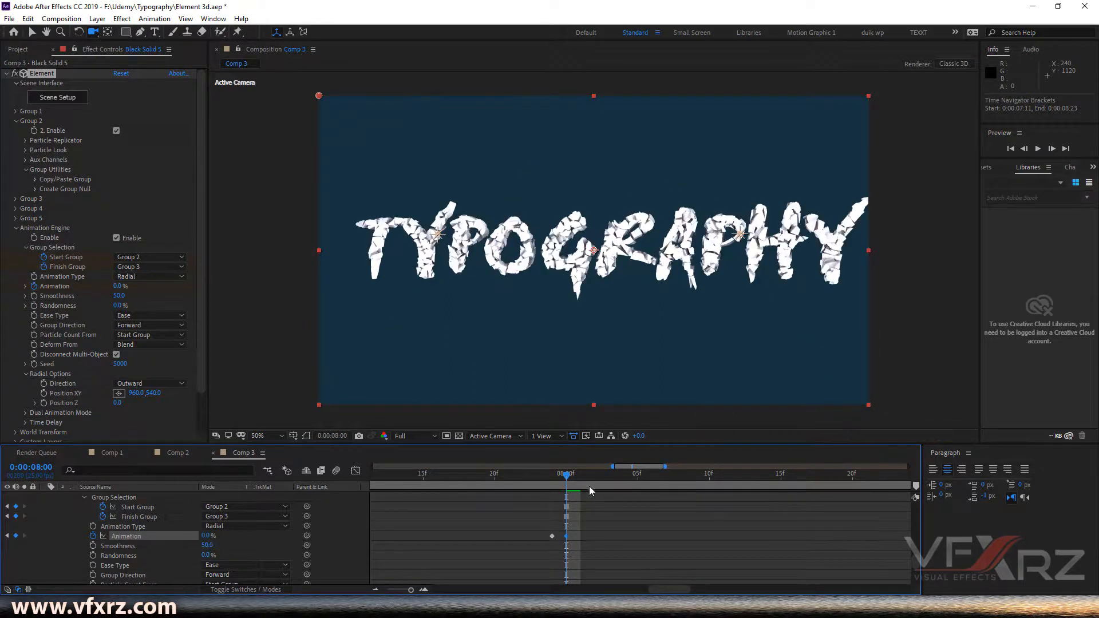
- At 0:00:09:00, set Animation back to 100% to add the TYPOGRAPHY-to-TUTORIAL keyframe
mouse_move(573, 476)
left_mouse_down()
mouse_move(534, 480)
mouse_move(579, 485)
left_mouse_up()
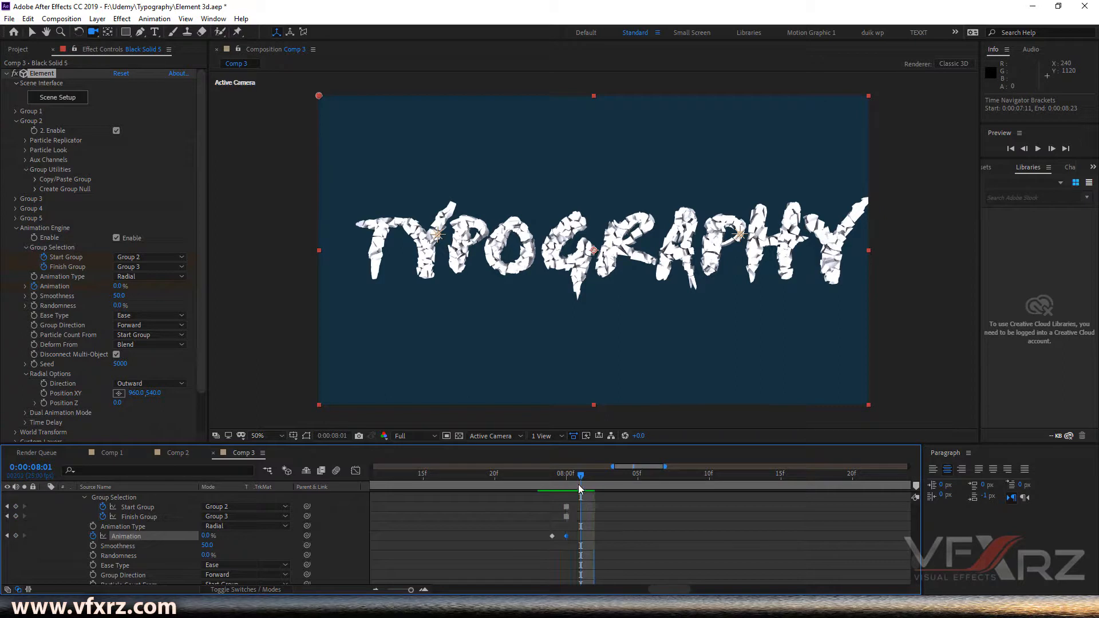
left_click_drag(410, 591, 398, 591)
left_click_drag(641, 591, 672, 591)
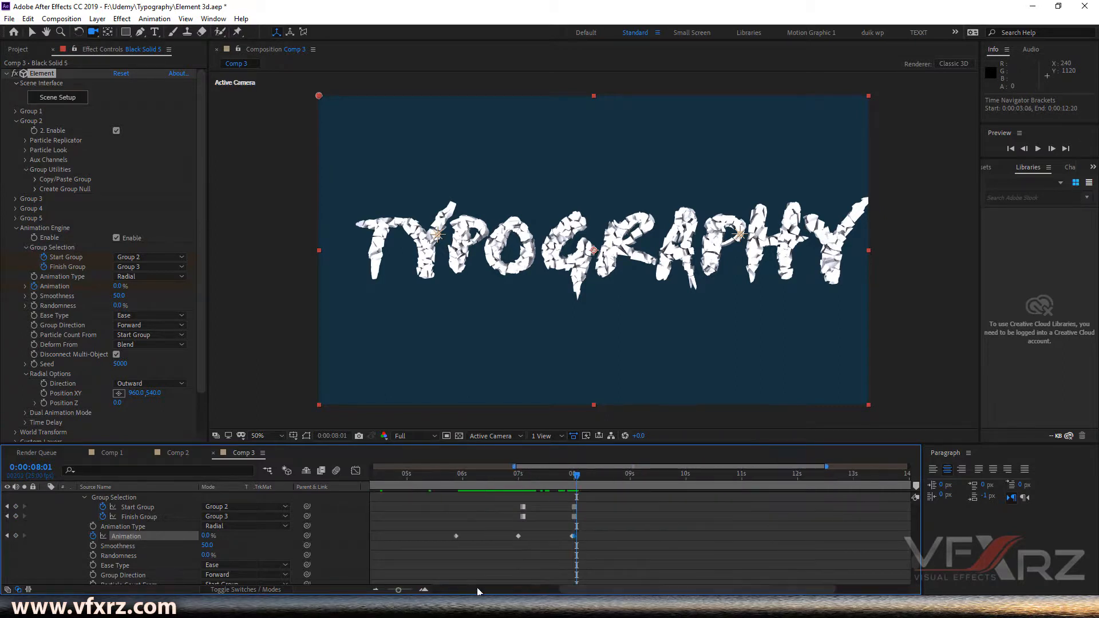
left_click_drag(398, 591, 394, 592)
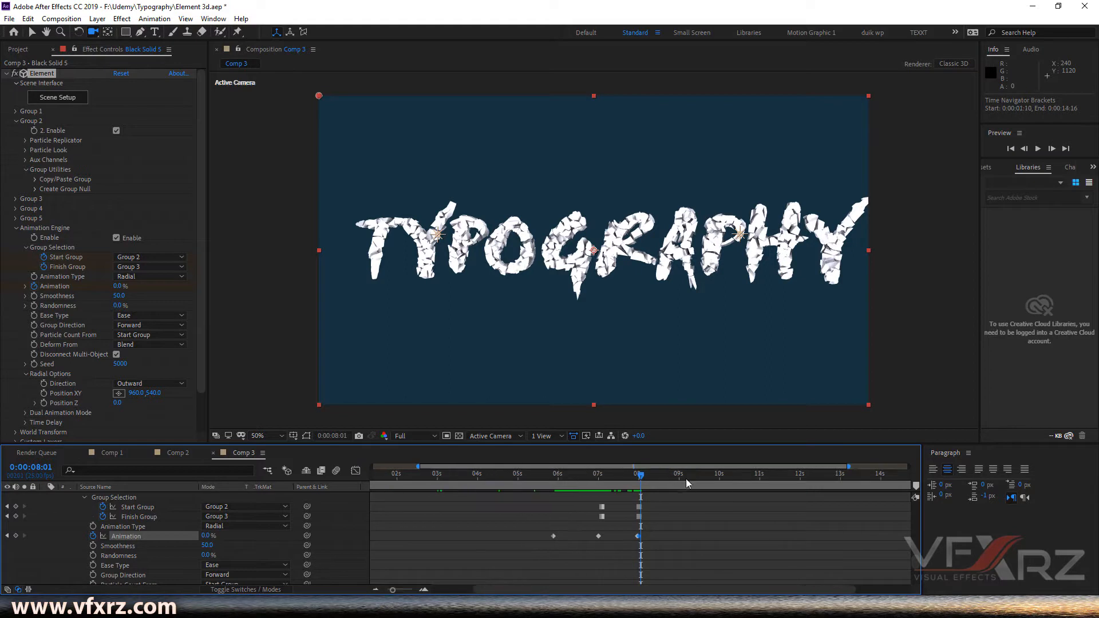
mouse_move(661, 490)
left_mouse_down()
mouse_move(645, 490)
mouse_move(680, 490)
left_mouse_up()
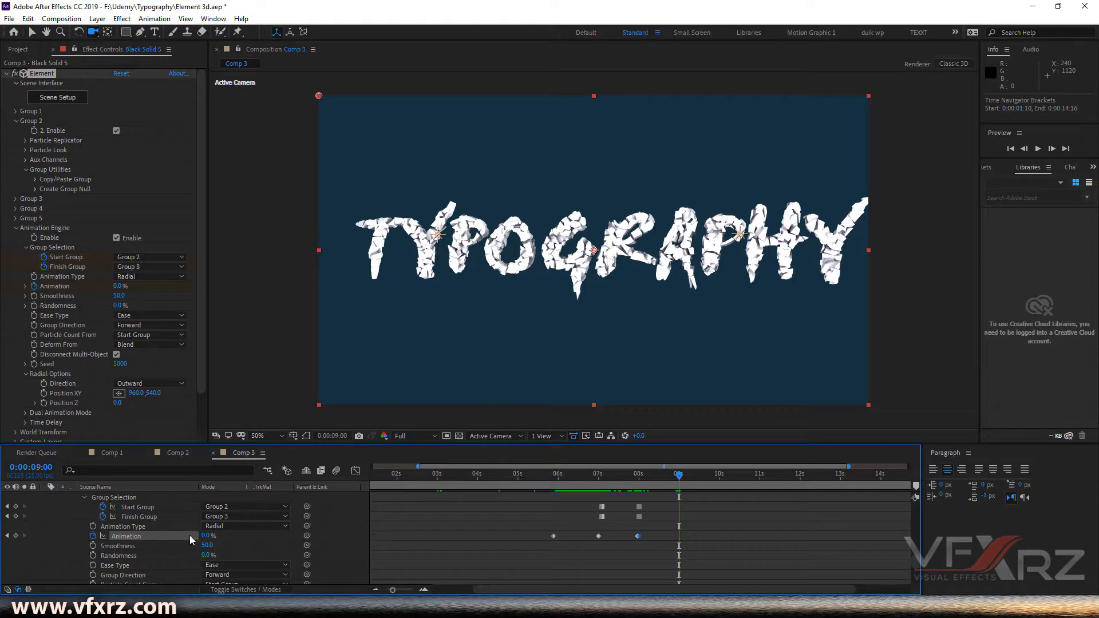
left_click_drag(206, 536, 432, 538)
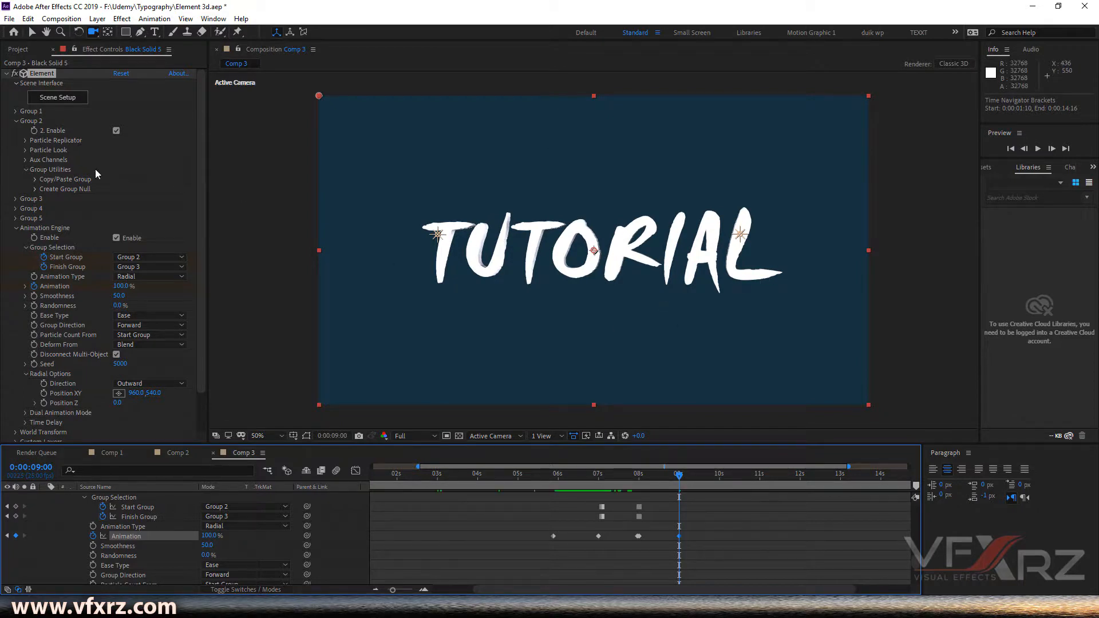
- Expand Group 3's Particle Look and turn on Enable Multi-Object
left_click(15, 199)
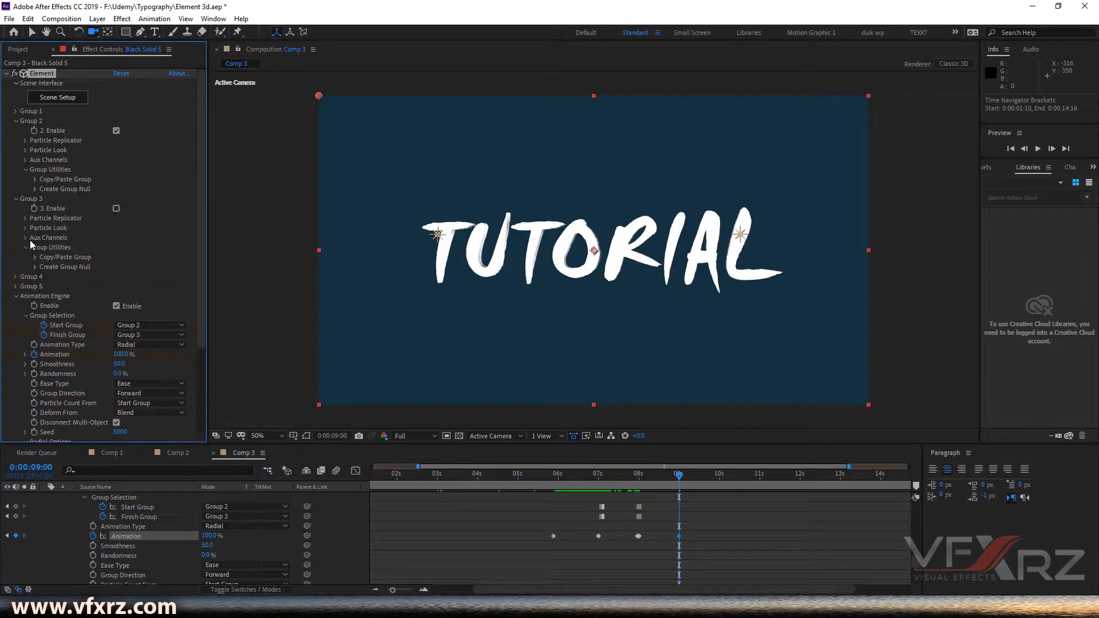
left_click(25, 228)
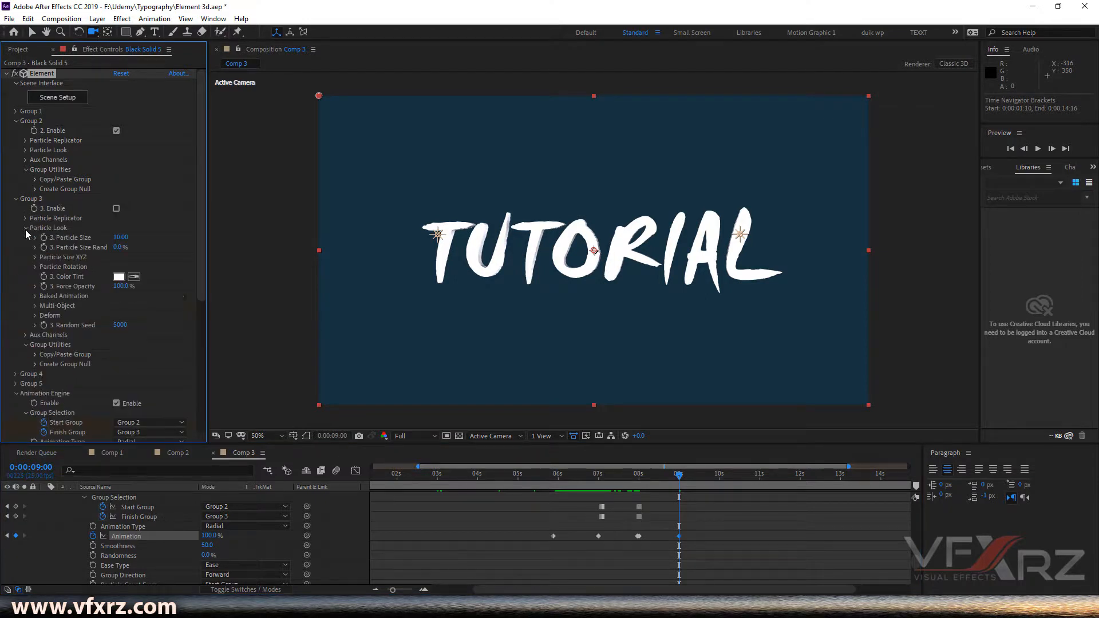
left_click(35, 307)
left_click(116, 315)
scroll(97, 314, "down", 4)
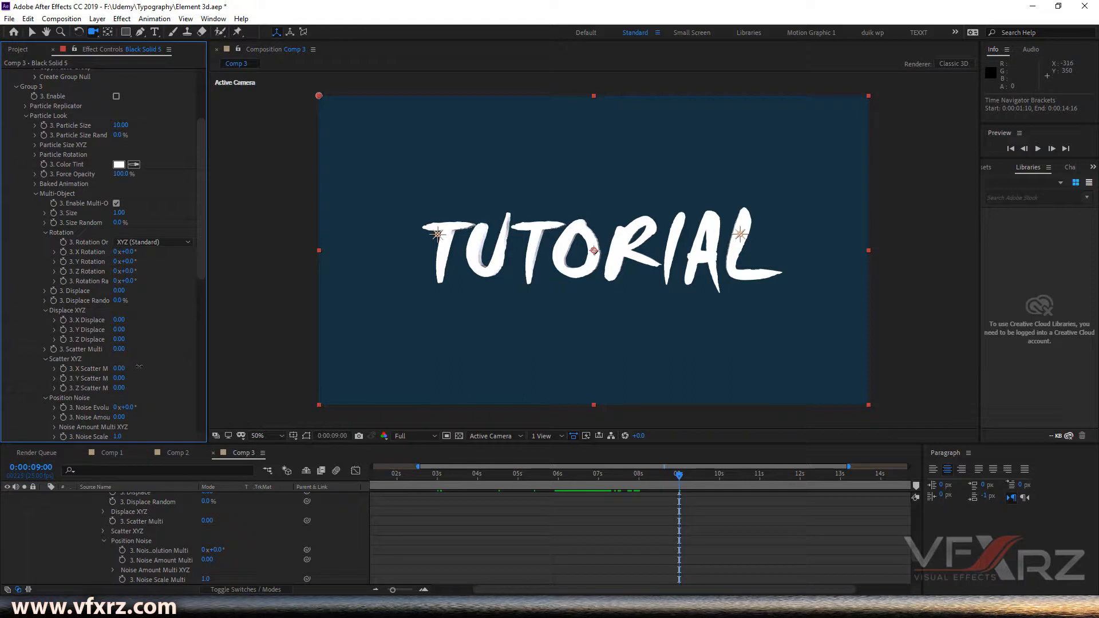
- Set Group 3's Scatter XYZ to about 0.48, 0.47, 0.53, Displace X/Y to 0.16/0.19, and Rotation Random to 97°
left_click_drag(139, 366, 149, 386)
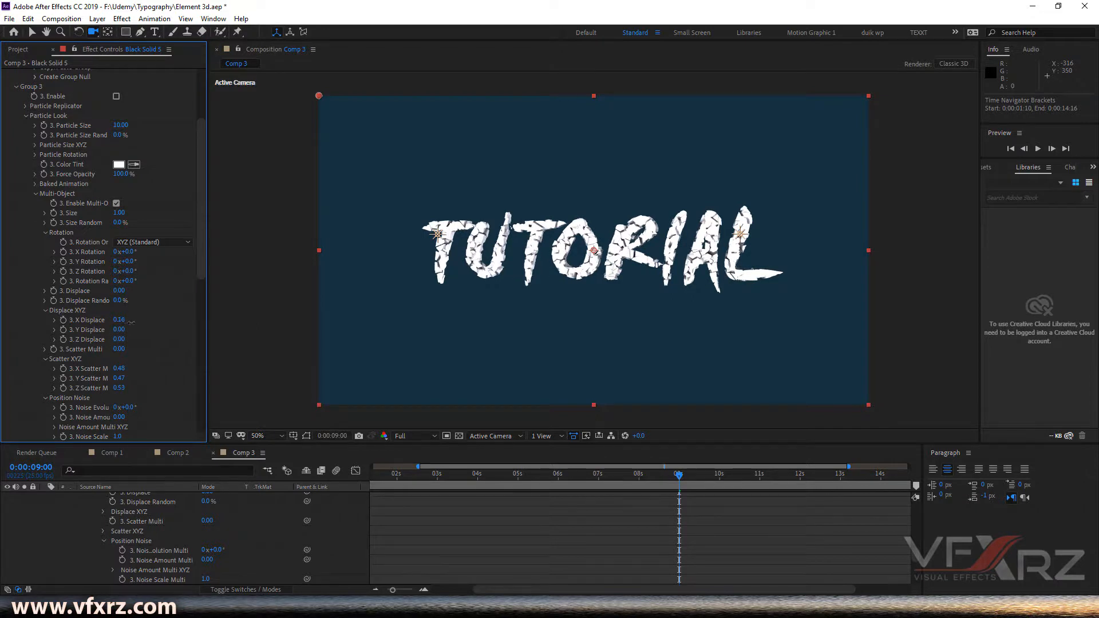
left_click_drag(123, 330, 136, 333)
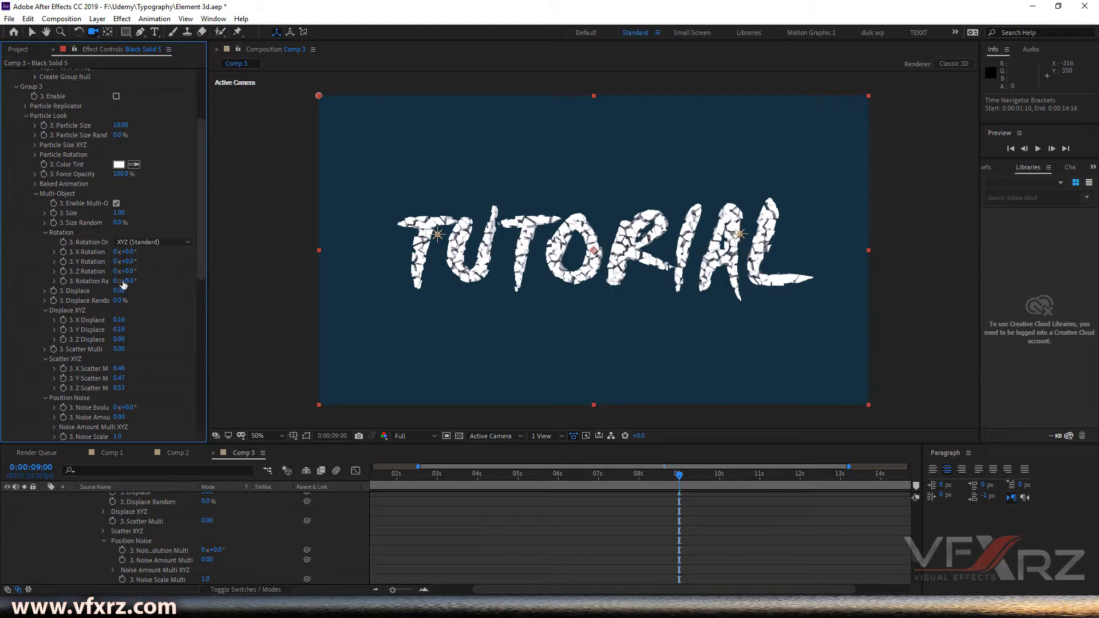
left_click_drag(146, 281, 190, 289)
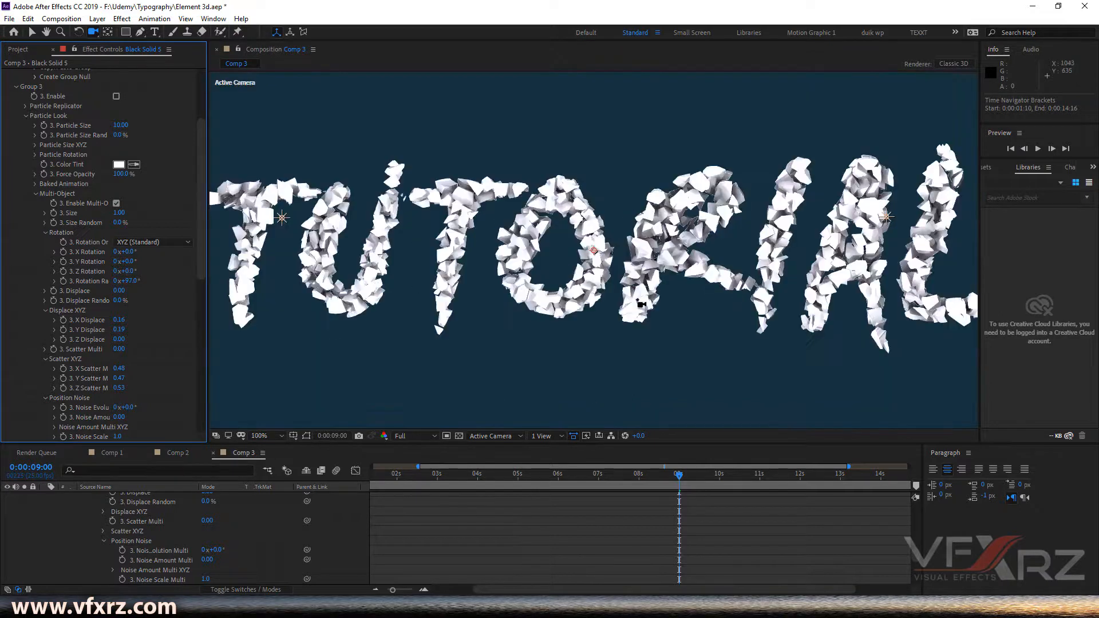
- Preview the TYPOGRAPHY to TUTORIAL transition around 0:00:08:00
scroll(655, 506, "up", 10)
left_click(572, 478)
left_click(605, 480)
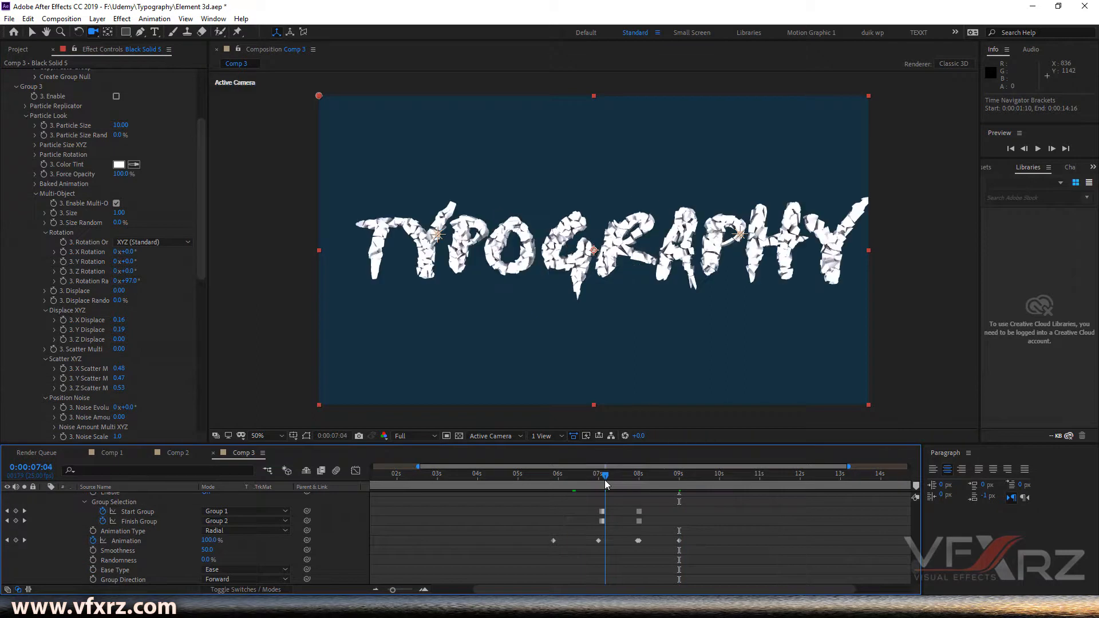
left_click_drag(605, 480, 635, 481)
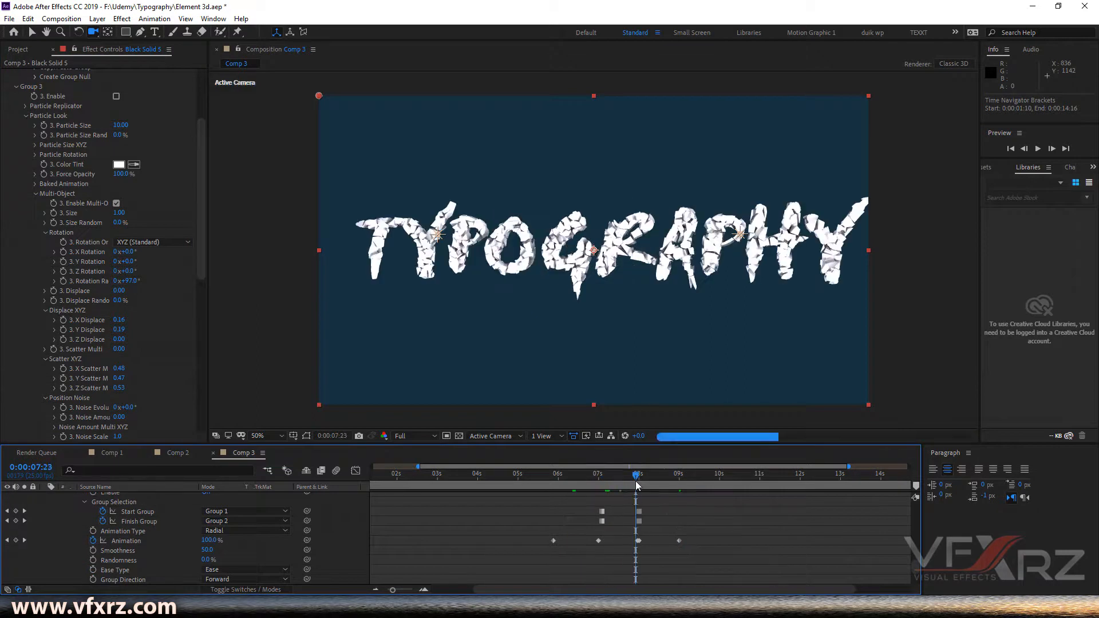
key("space")
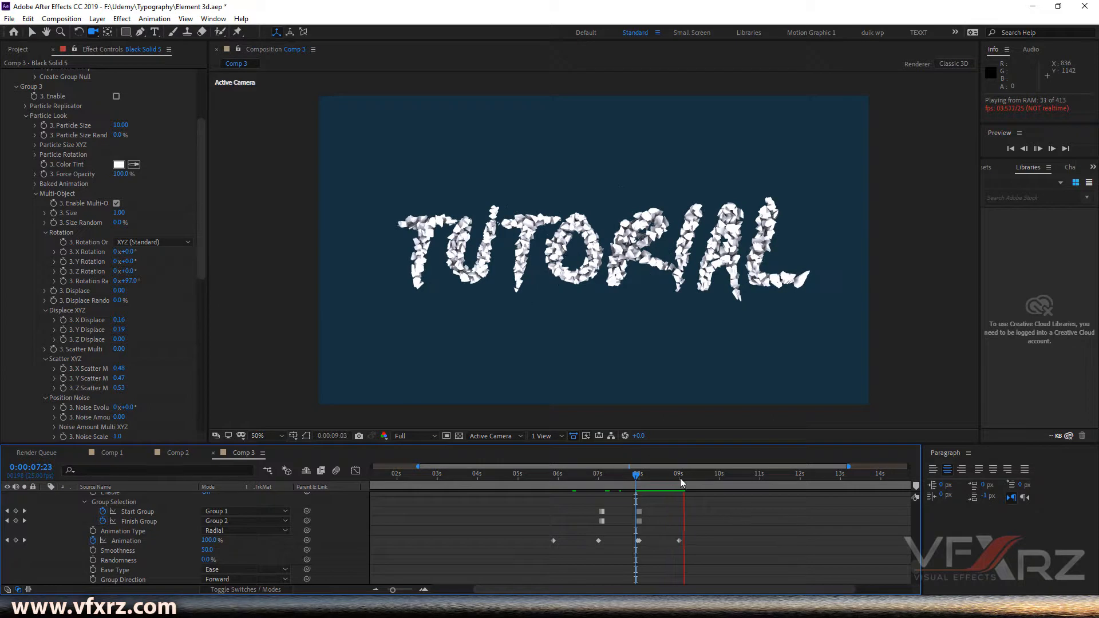
left_click(650, 475)
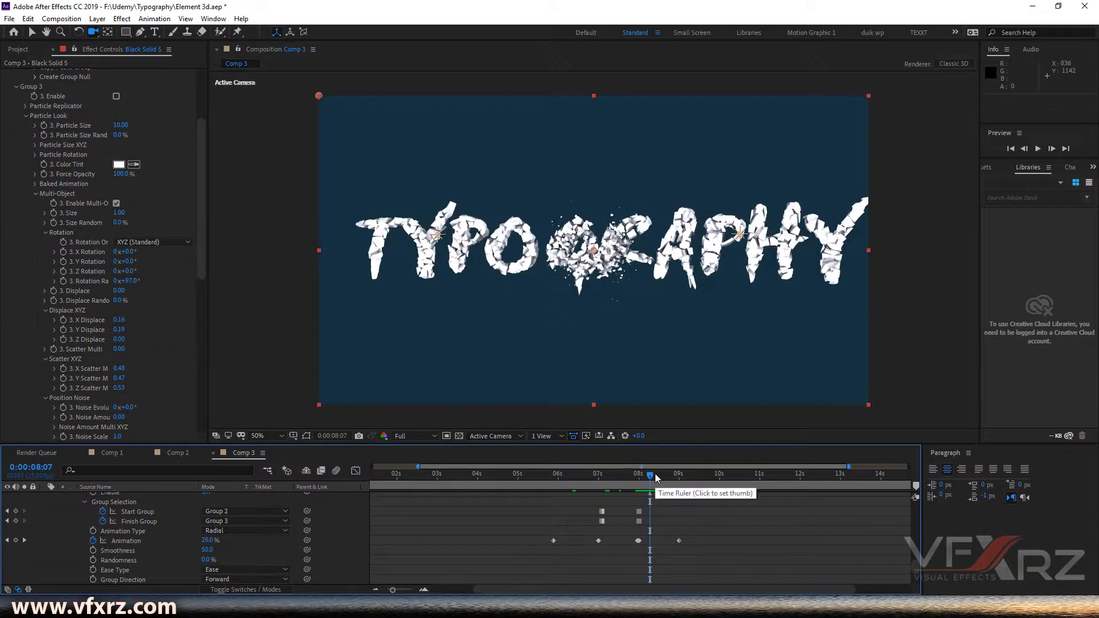
- Collapse the Group 2 and Group 3 settings and set the work area to end at 0:00:11:24
scroll(56, 155, "up", 4)
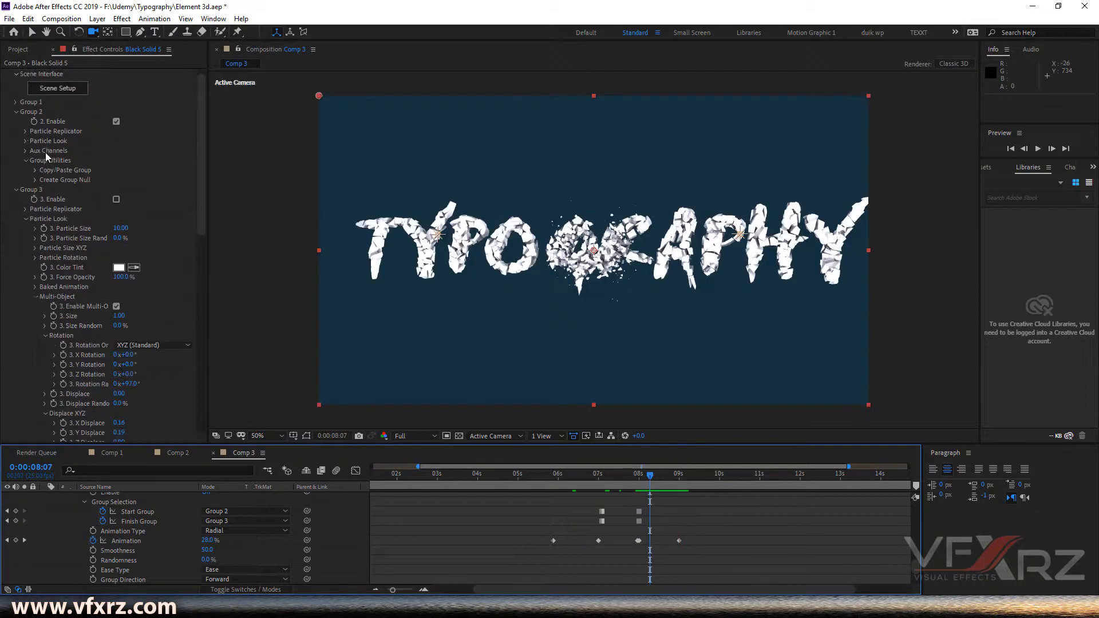
left_click(16, 111)
left_click(15, 122)
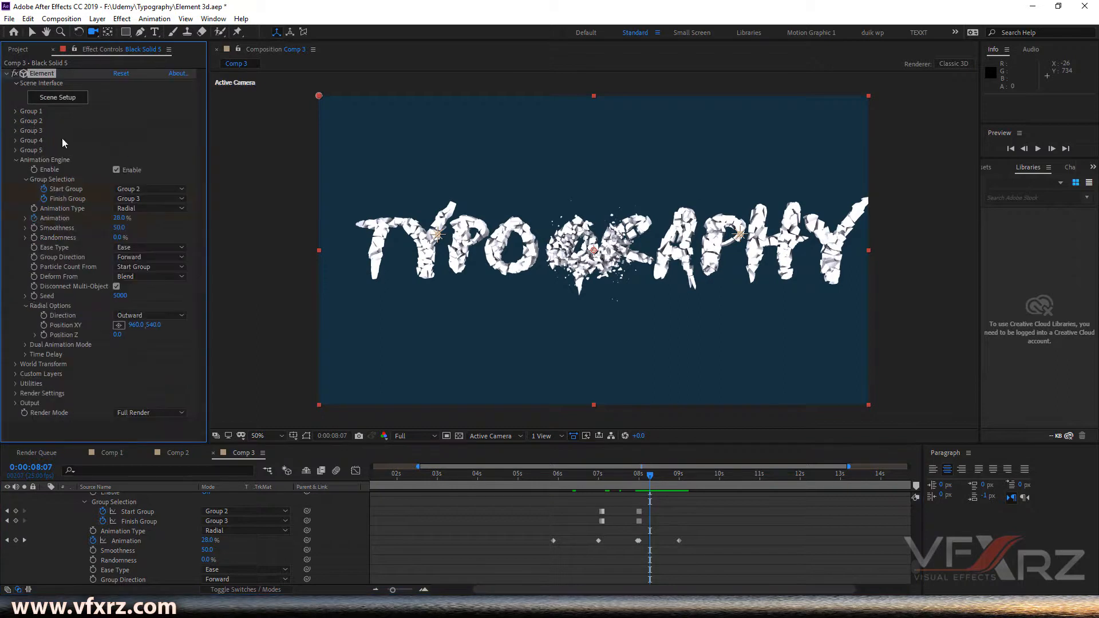
left_click_drag(652, 481, 379, 480)
key("n")
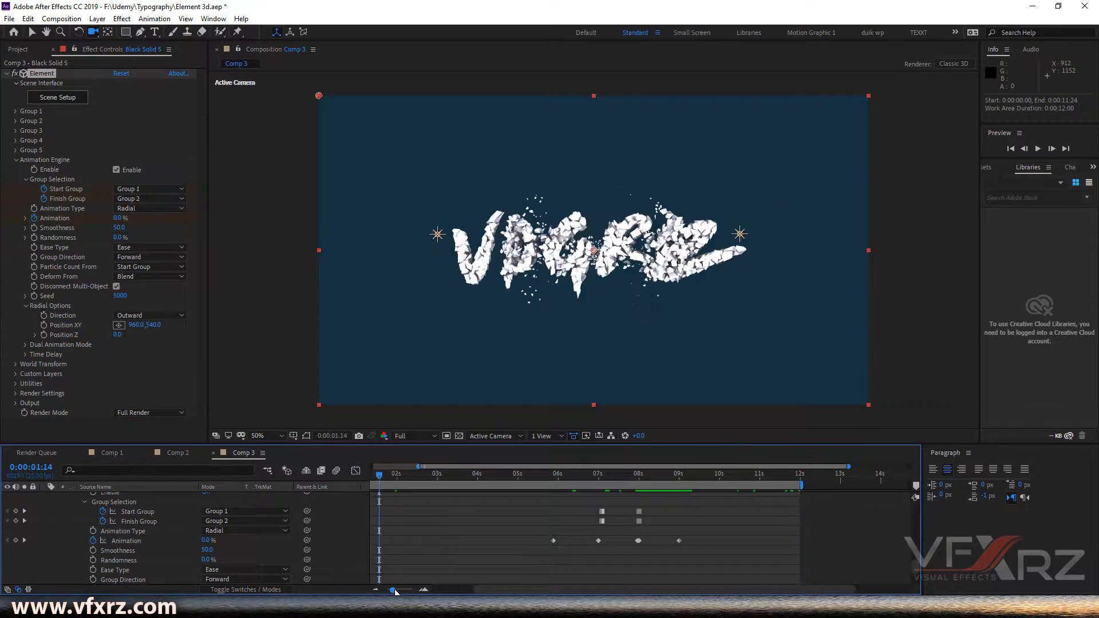
- At 0:00:00:00, expand Camera 1's Transform and enable keyframing for Point of Interest and Position
left_click_drag(395, 591, 380, 592)
left_click_drag(385, 476, 373, 476)
scroll(400, 530, "up", 4)
scroll(23, 531, "up", 10)
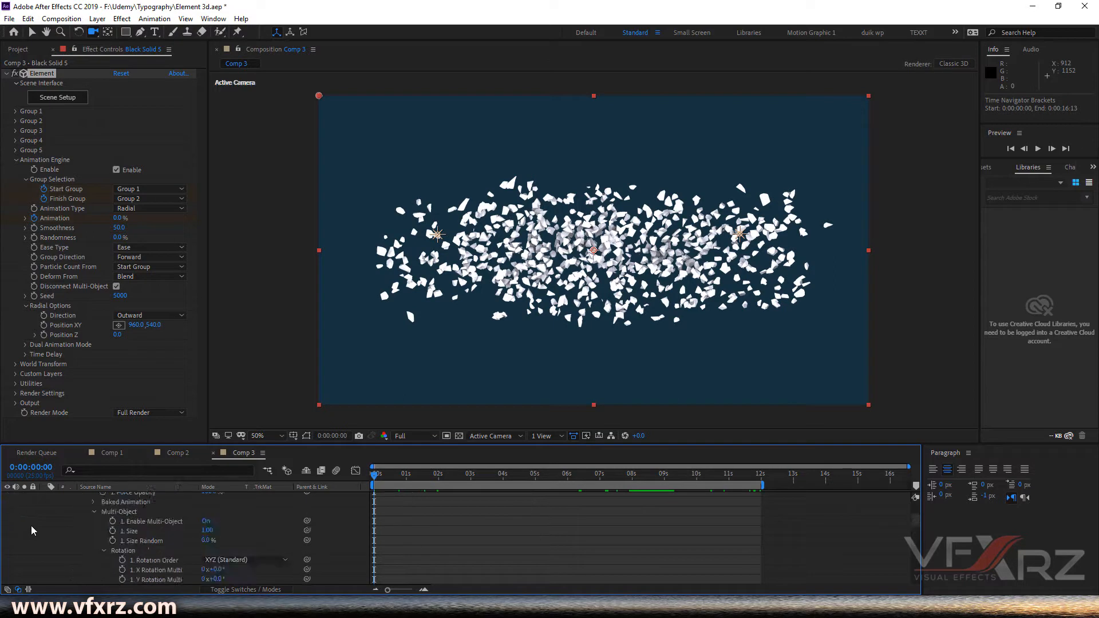
left_click(45, 526)
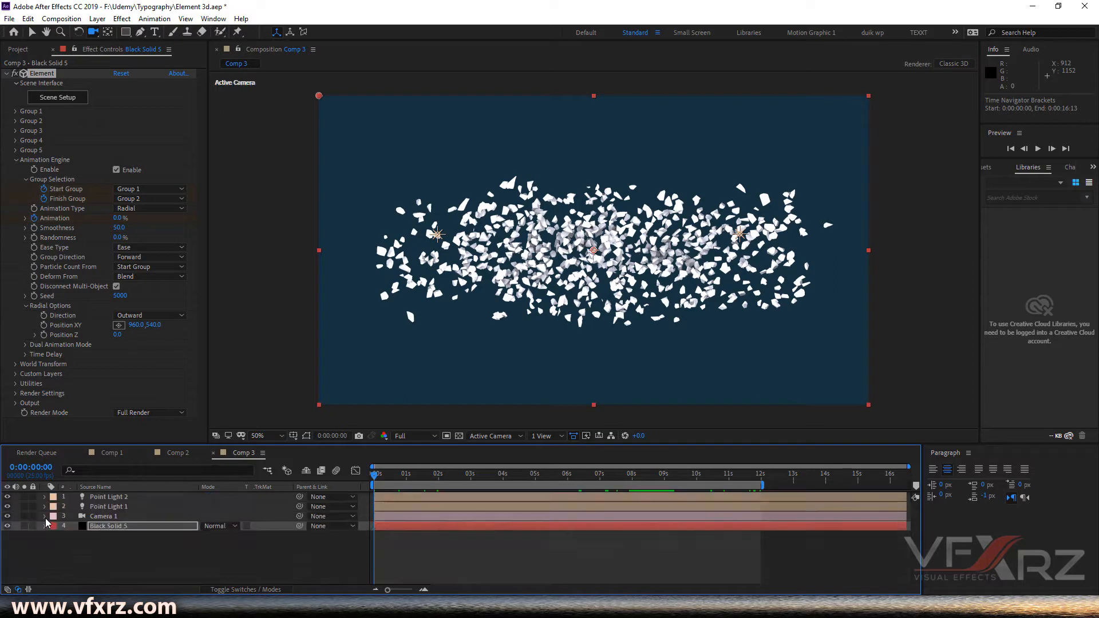
left_click(45, 517)
left_click(88, 517)
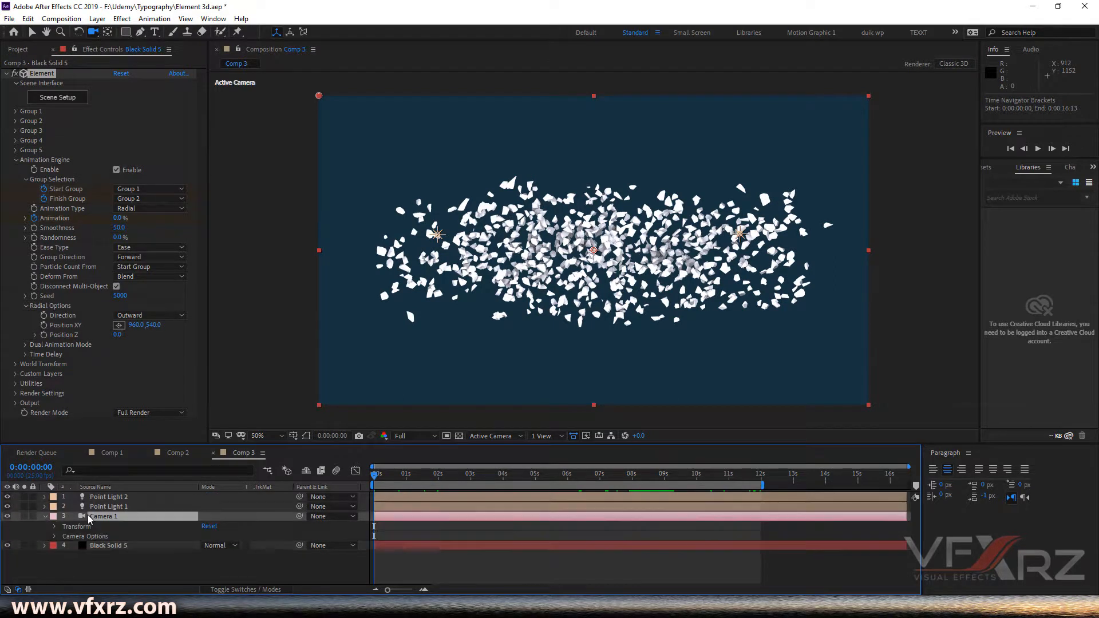
left_click(55, 526)
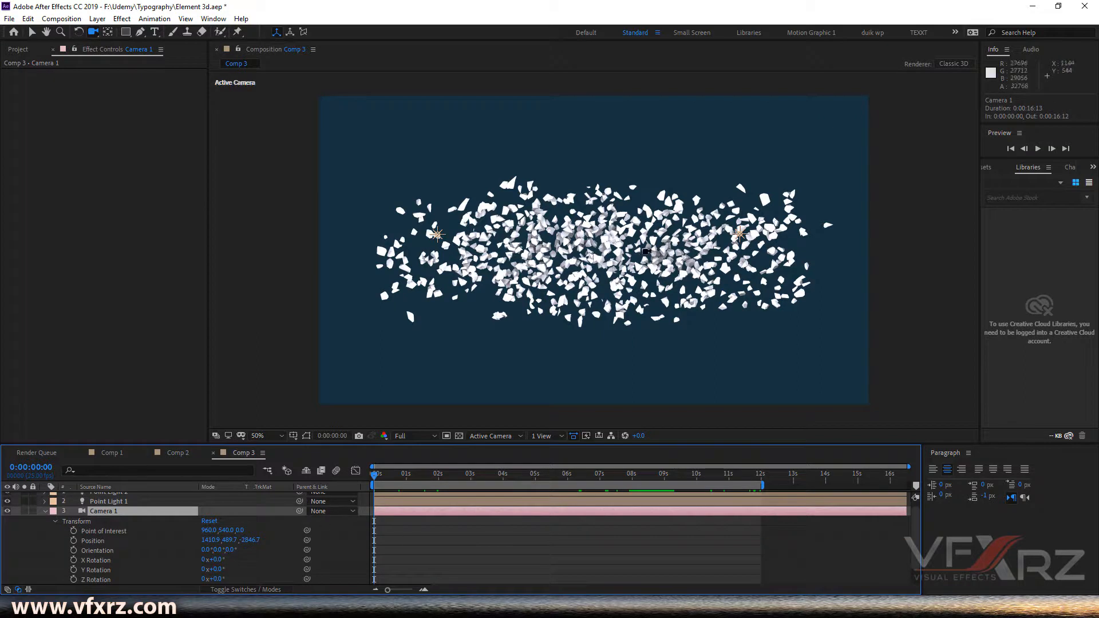
left_click(74, 531)
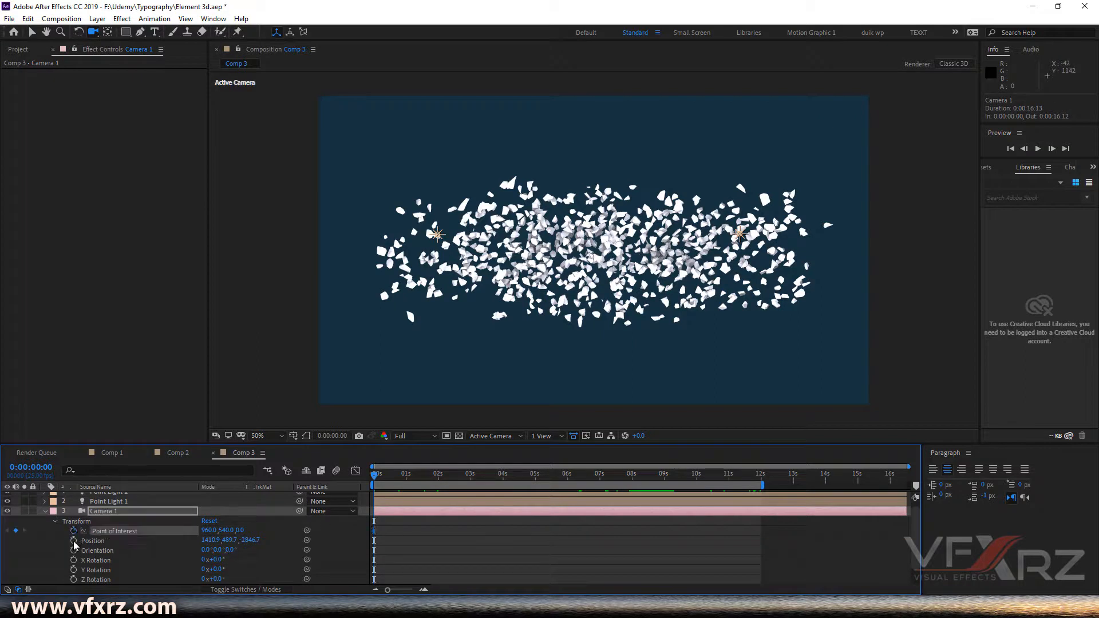
left_click(74, 541)
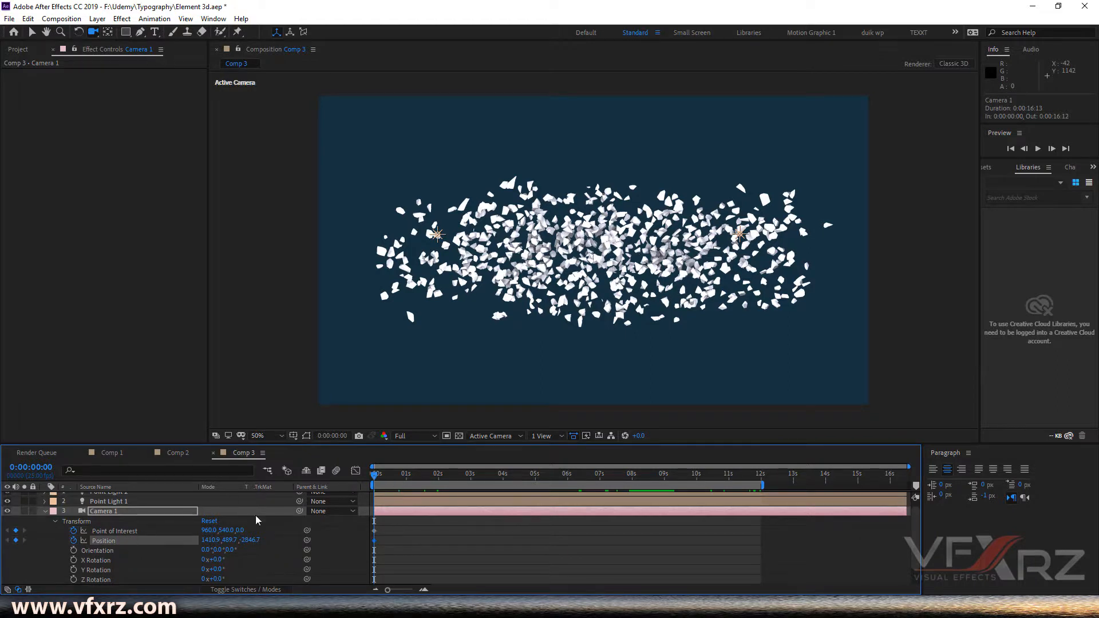
- Dolly the camera forward into the scattered fragments to a position of about 983, 537, -147
left_click_drag(594, 278, 594, 146)
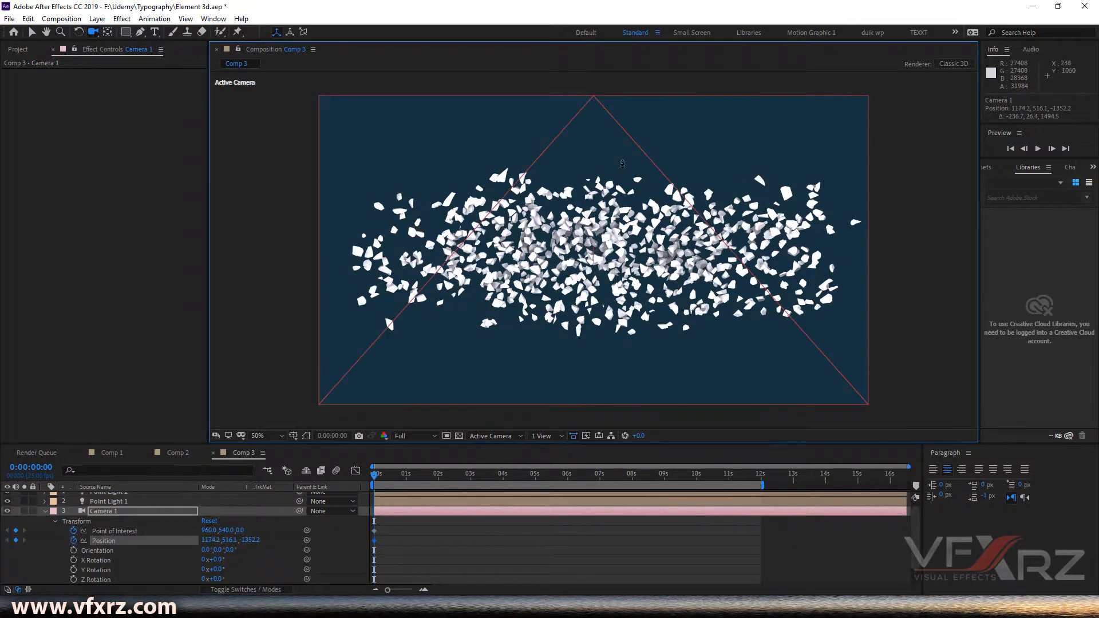
left_click_drag(597, 249, 608, 269)
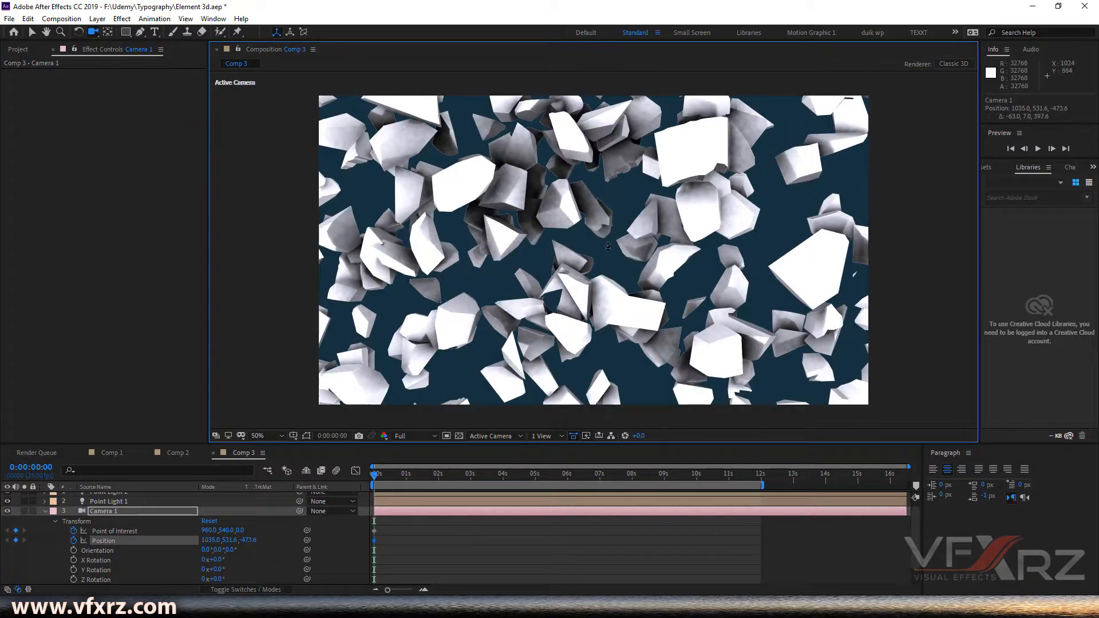
left_click_drag(641, 147, 634, 247)
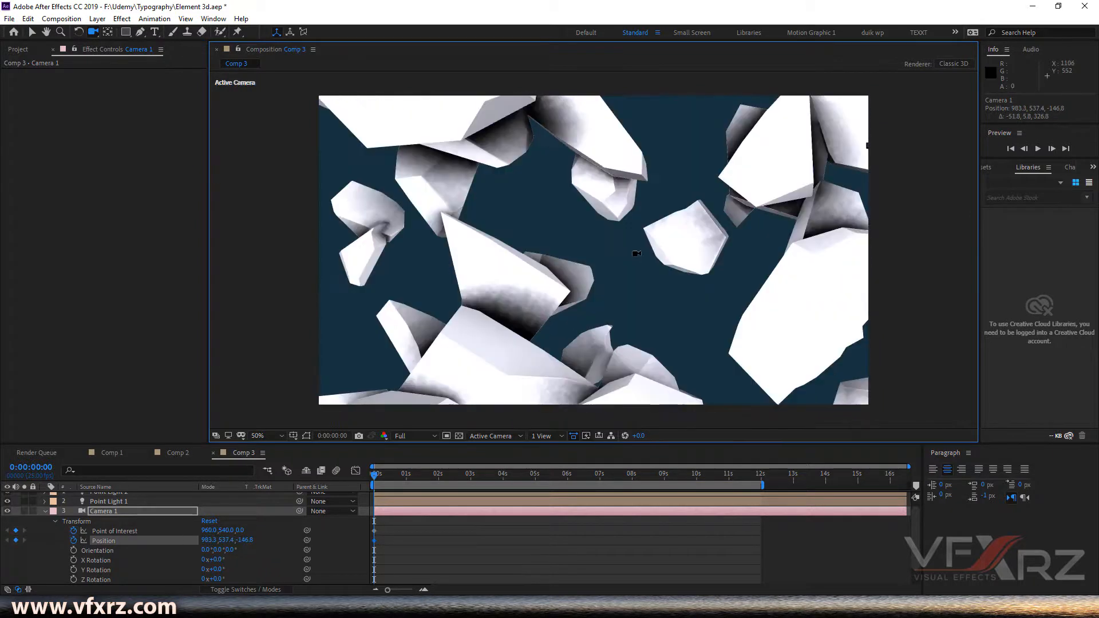
- At 0:00:02:24, pull the camera back to frame the whole fragment cloud, about position 1269, 506, -1950
left_click_drag(418, 484, 470, 482)
left_click_drag(526, 368, 510, 394)
left_click_drag(578, 184, 565, 299)
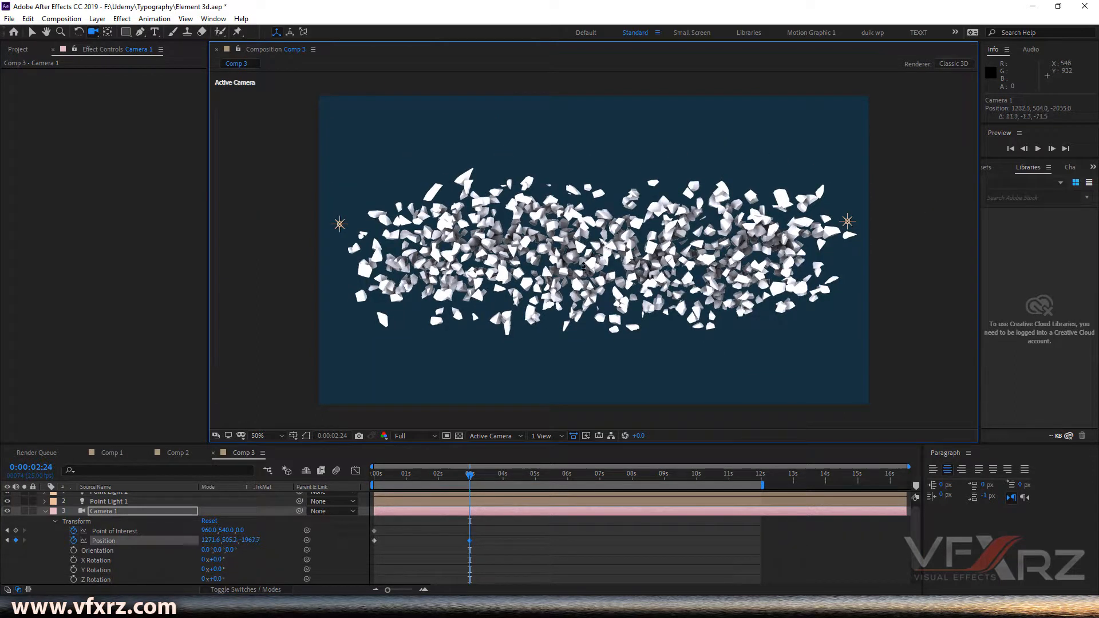
left_click_drag(586, 243, 535, 356)
left_click_drag(567, 299, 575, 279)
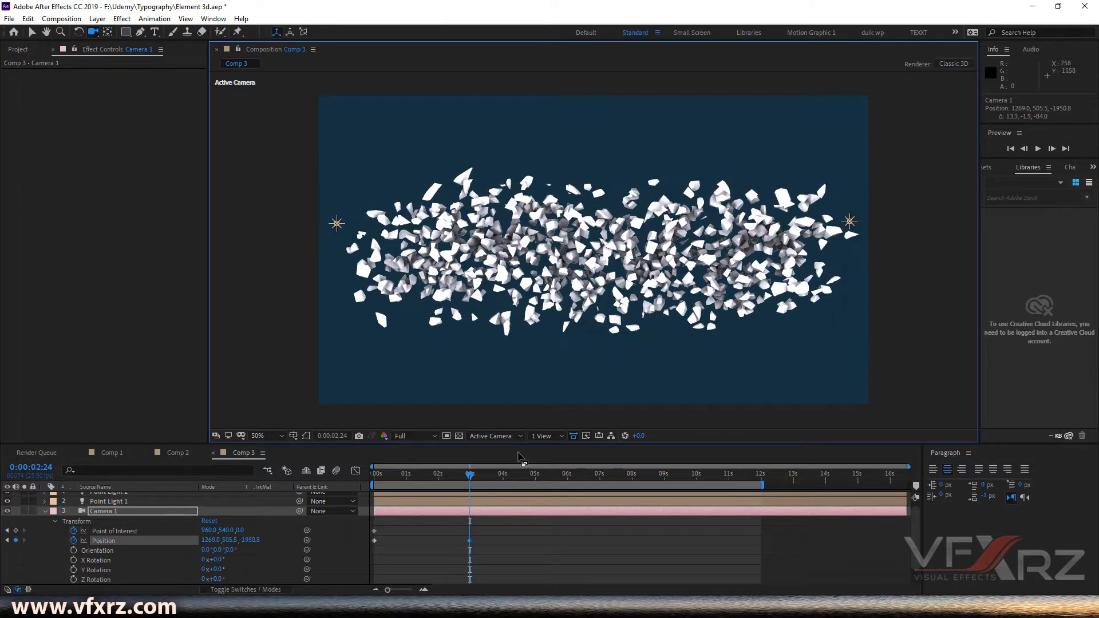
- Scrub through the VFXRZ formation to 0:00:06:00 and add a camera keyframe there
left_click_drag(484, 480, 535, 484)
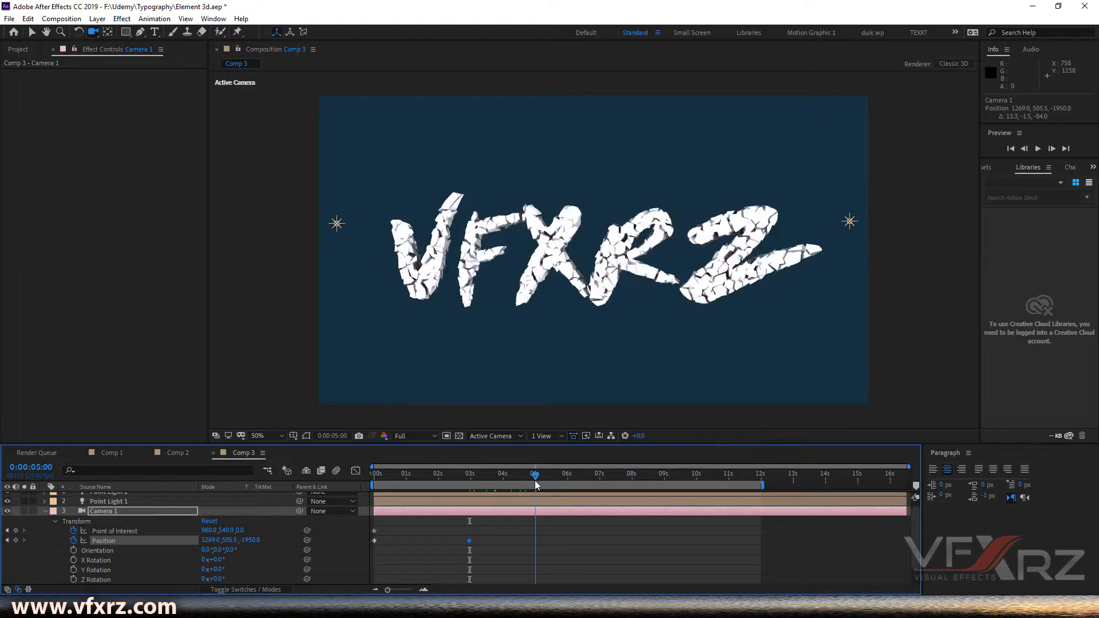
left_click_drag(537, 480, 568, 487)
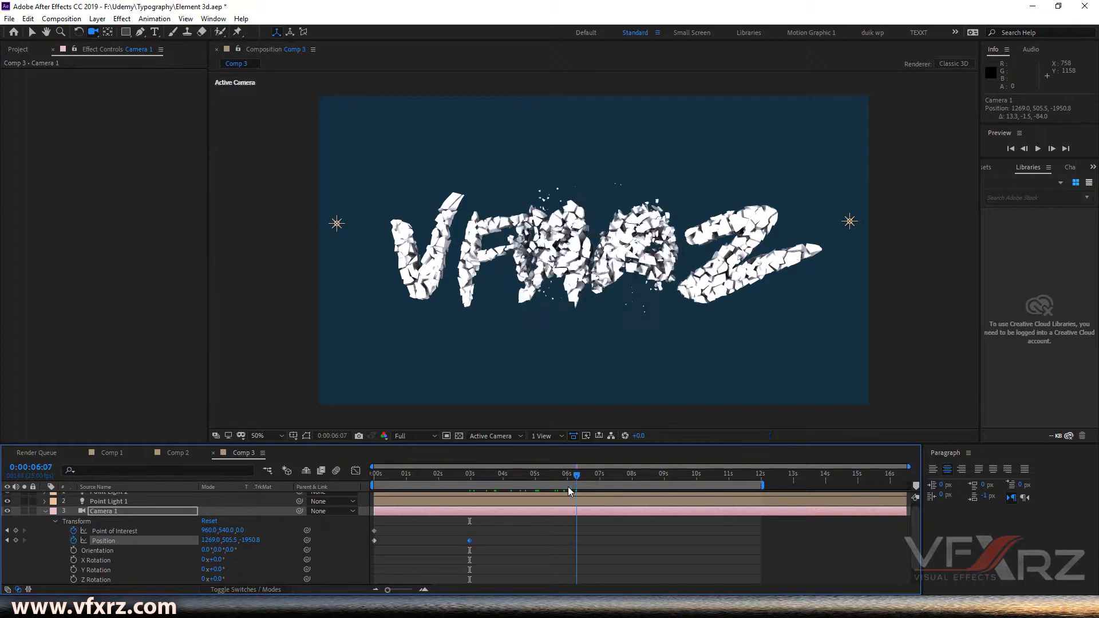
left_click(17, 540)
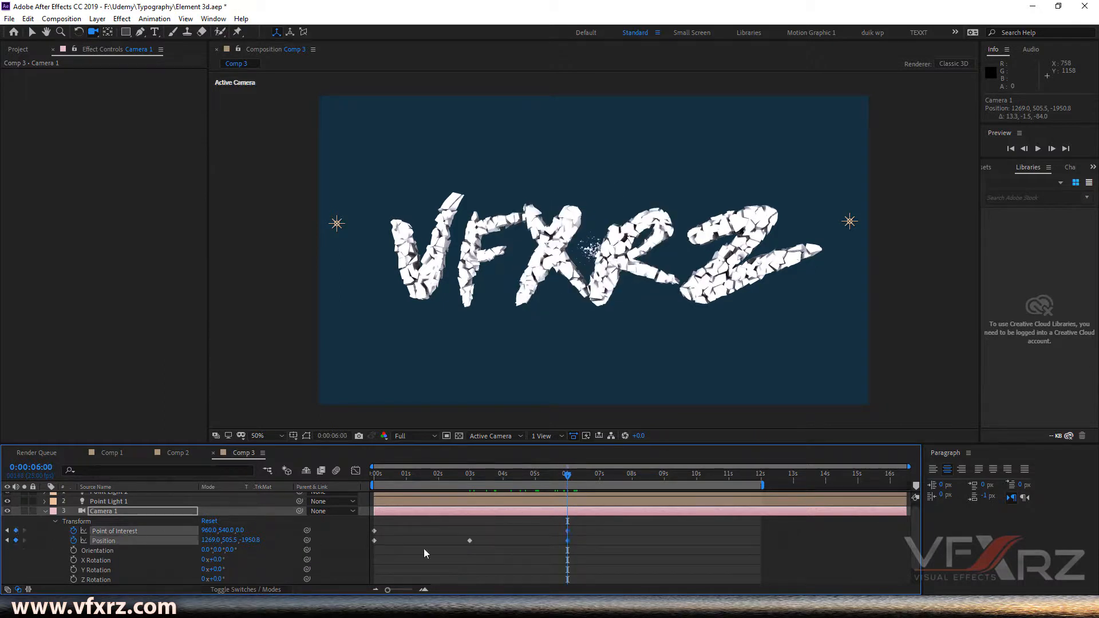
- At 0:00:06:22, move the camera to frame TYPOGRAPHY, about position 1501, 468, -2834
left_click_drag(605, 476, 605, 481)
left_click(596, 481)
left_click_drag(580, 230, 576, 321)
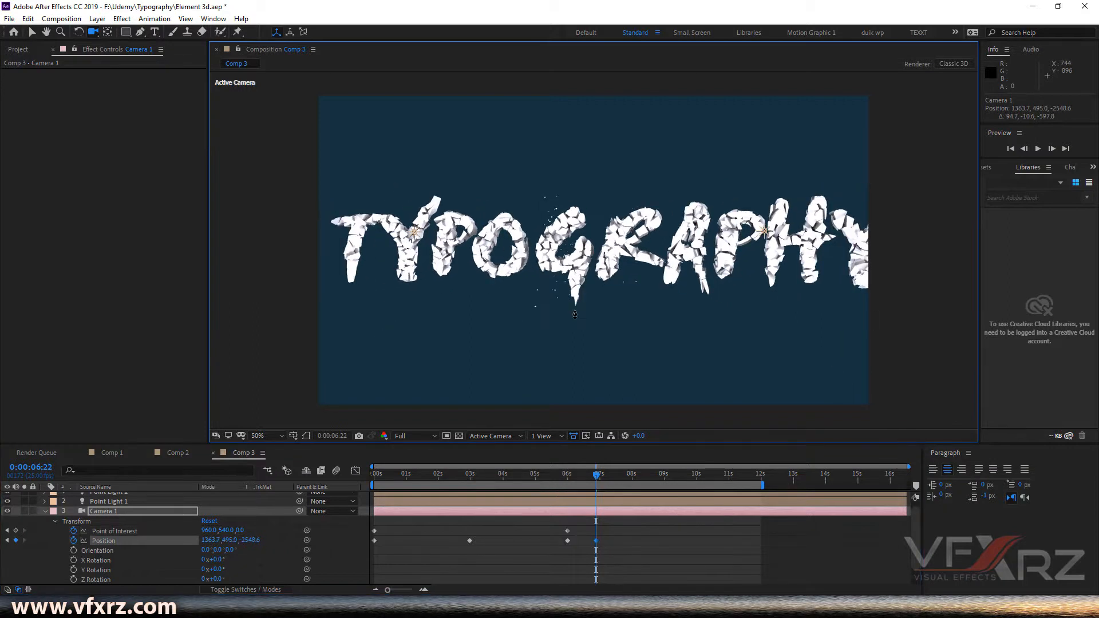
mouse_move(577, 269)
left_mouse_down()
mouse_move(579, 258)
mouse_move(571, 267)
left_mouse_up()
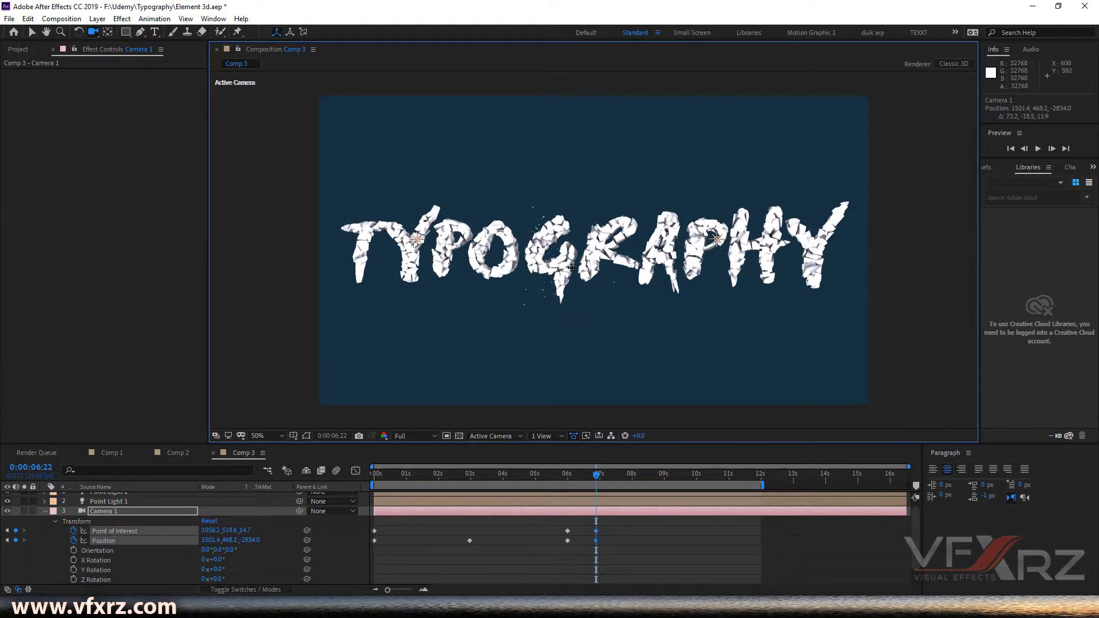
- Add Point of Interest and Position keyframes at 0:00:08:04 and nudge the camera slightly at 0:00:08:17
left_click_drag(600, 479, 640, 479)
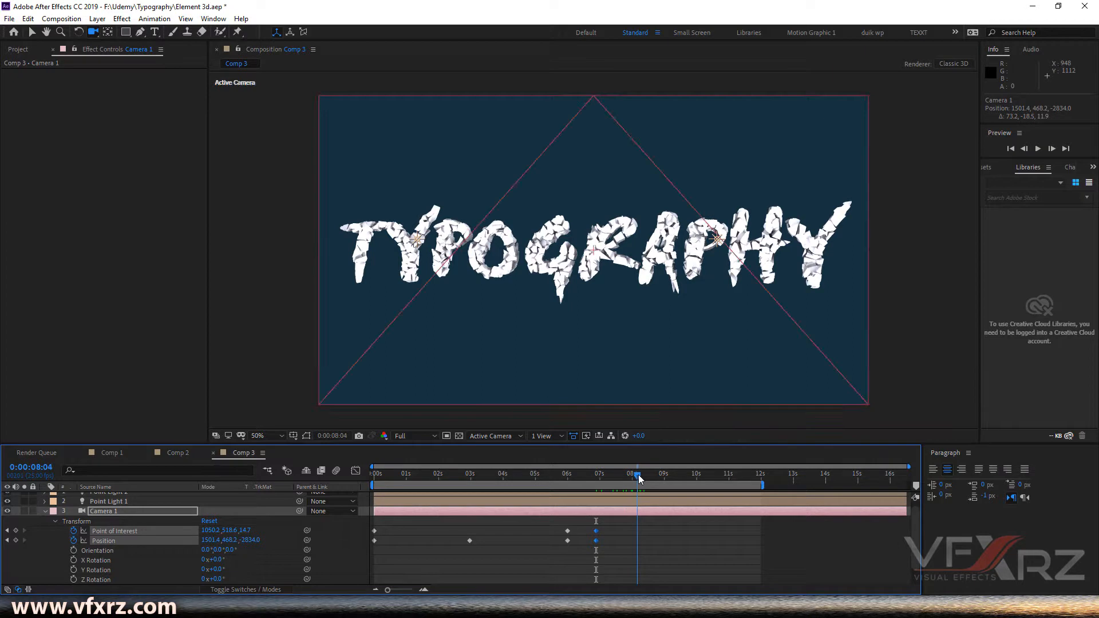
left_click(16, 532)
left_click(16, 541)
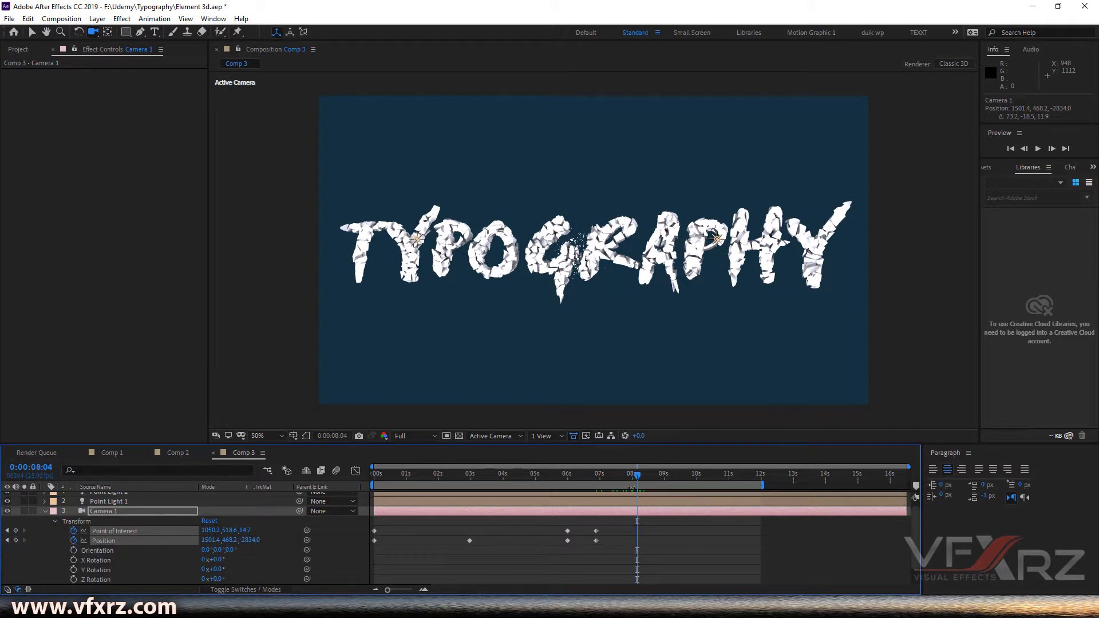
mouse_move(641, 476)
left_mouse_down()
mouse_move(655, 481)
mouse_move(589, 486)
mouse_move(638, 489)
left_mouse_up()
left_click(637, 511)
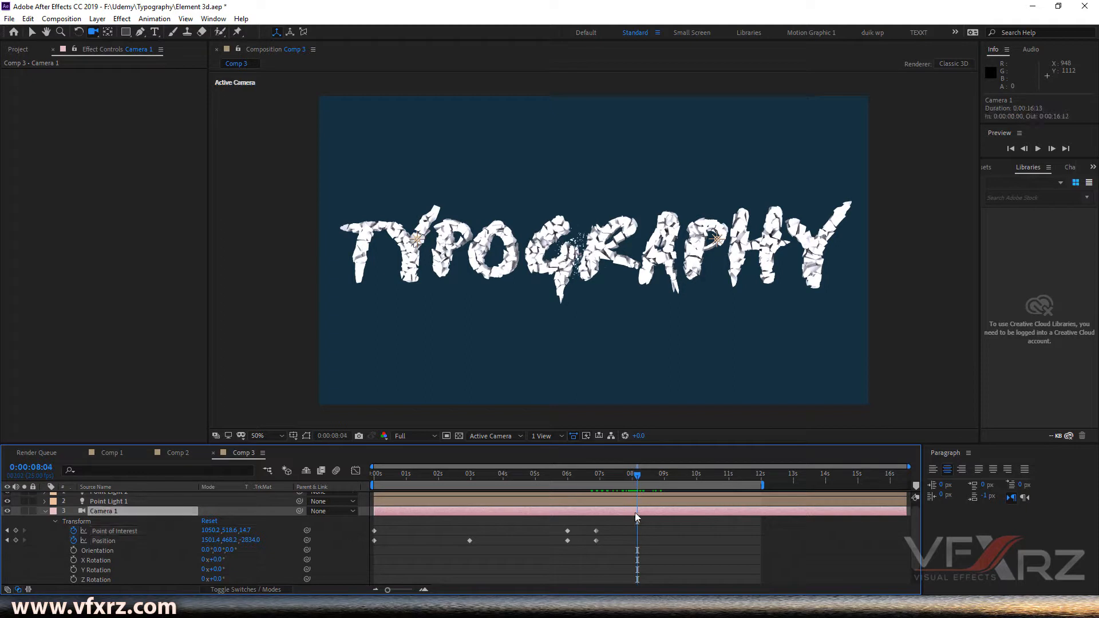
left_click(16, 531)
left_click(16, 541)
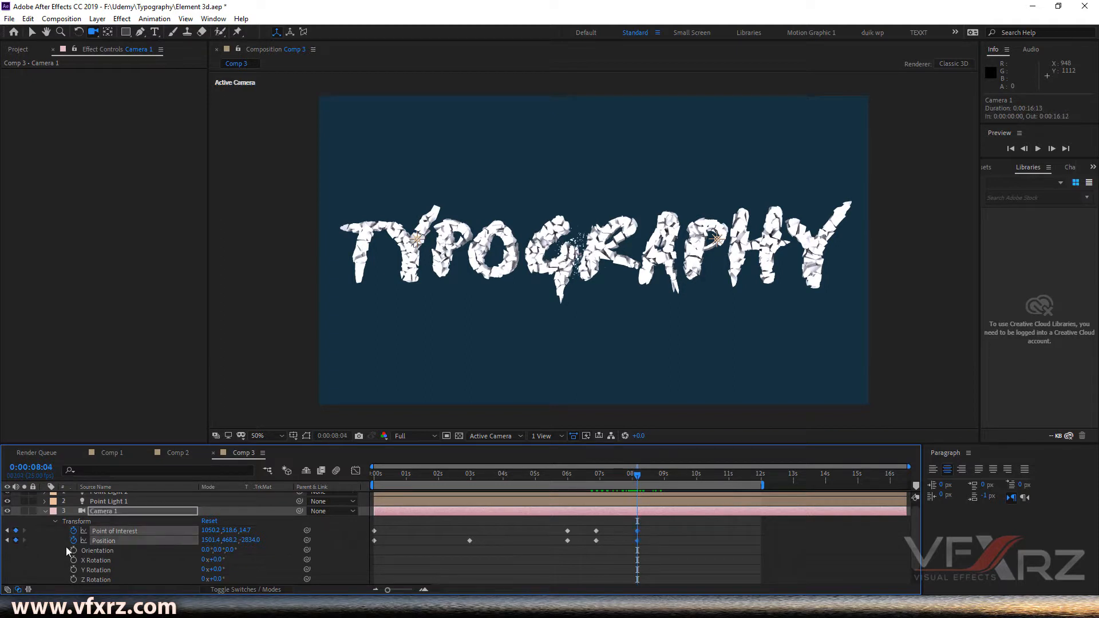
left_click_drag(637, 474, 664, 479)
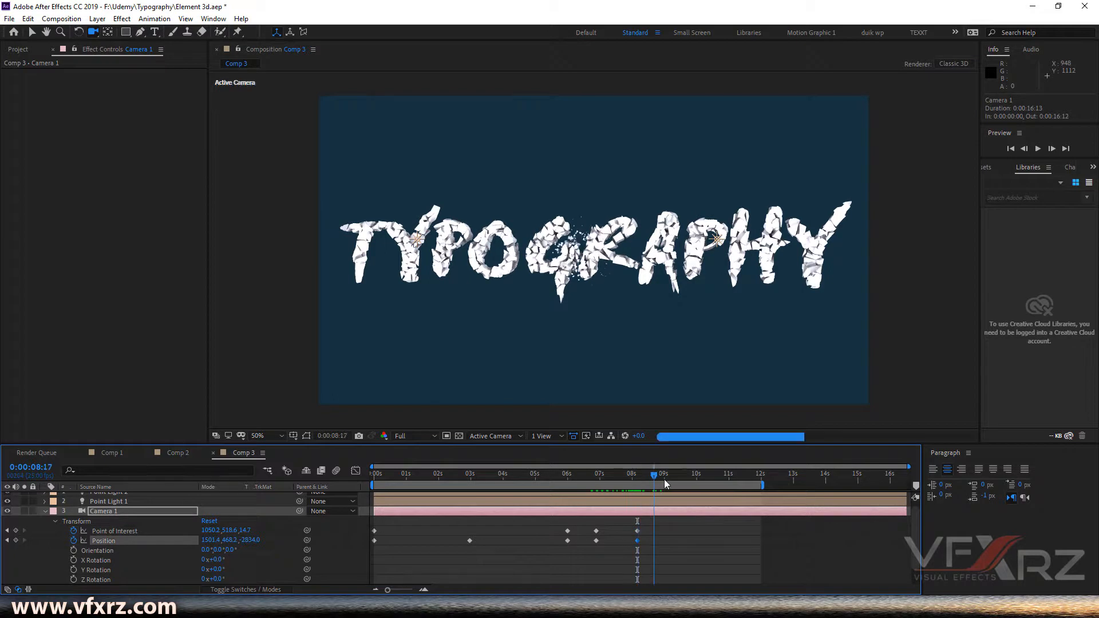
left_click_drag(623, 260, 591, 269)
- Preview the camera animation from the start of the timeline
left_click_drag(661, 474, 367, 514)
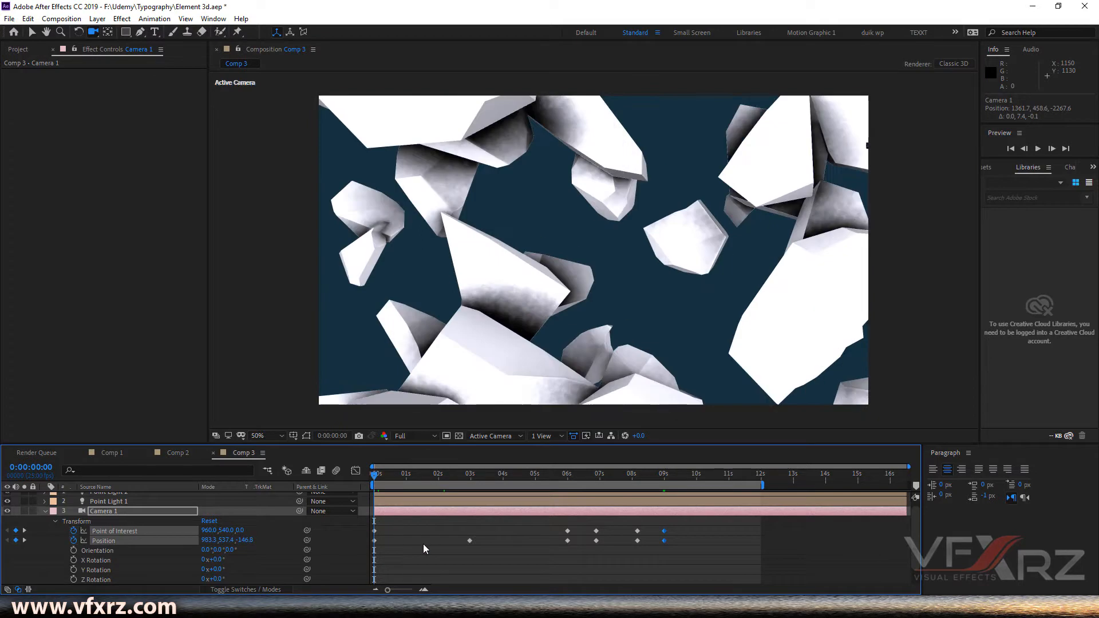
key("space")
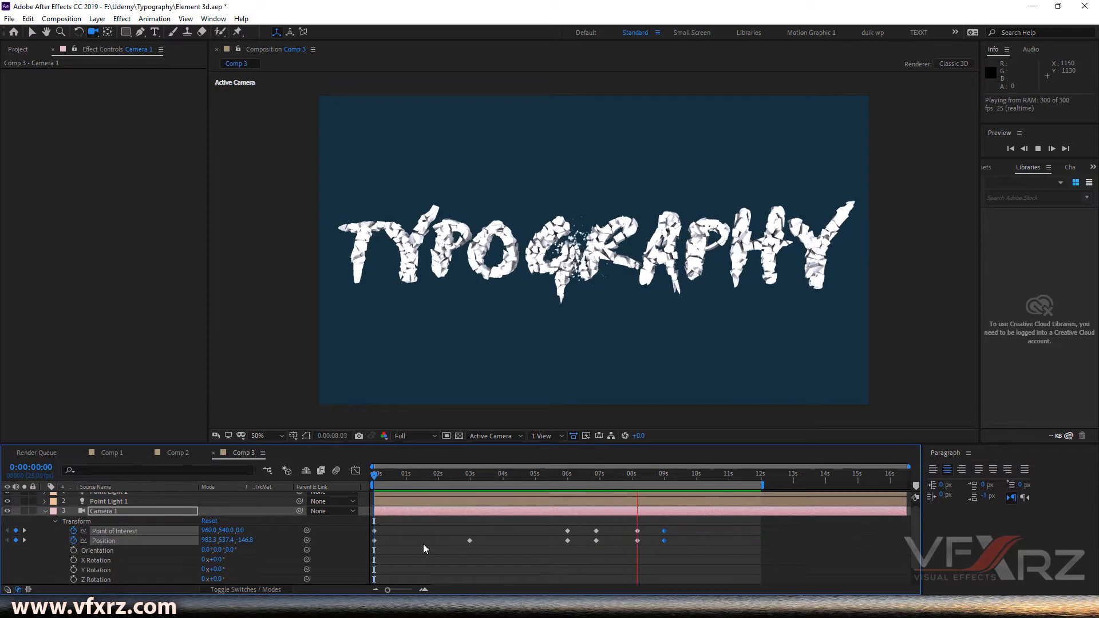
key("space")
- Select all the camera keyframes and apply Easy Ease to them
left_click_drag(698, 530, 372, 551)
right_click(374, 541)
mouse_move(441, 533)
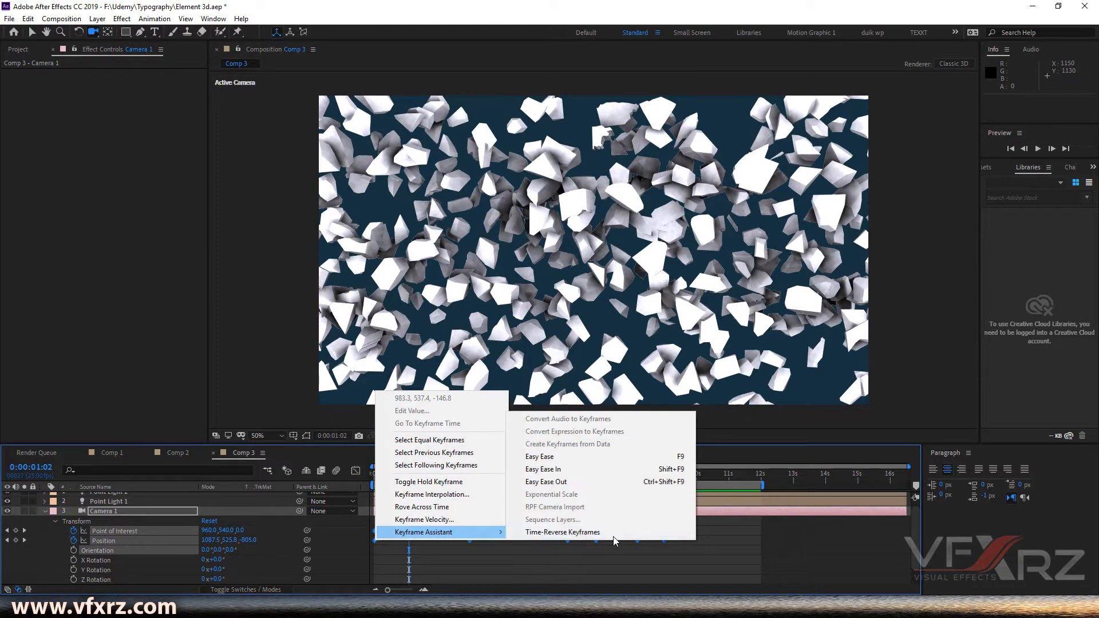
left_click(565, 457)
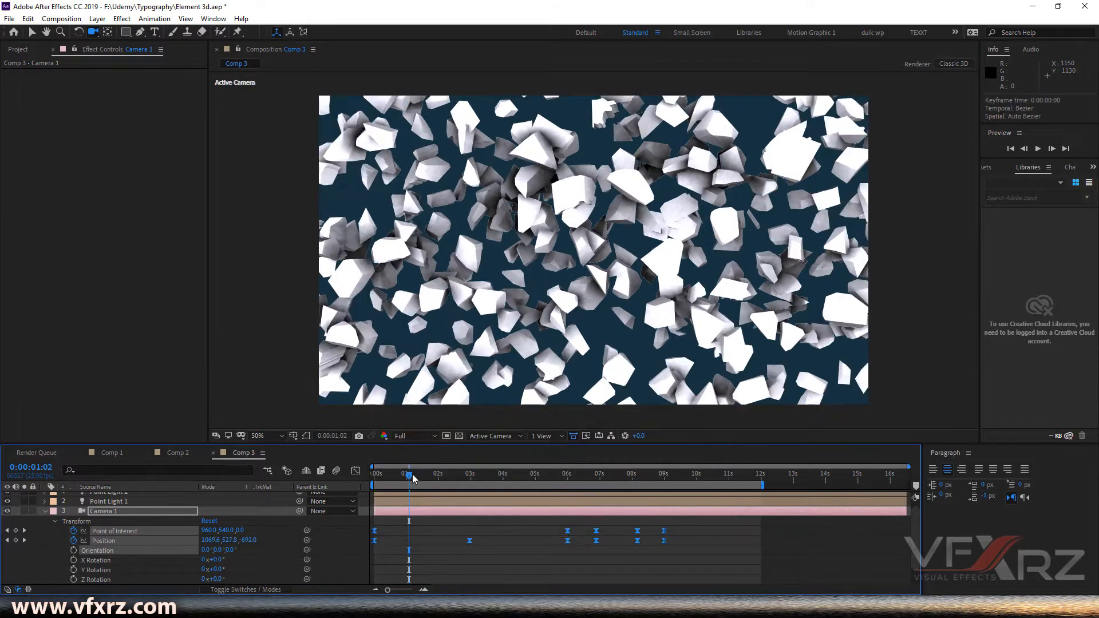
left_click(444, 520)
- At 0:00:06:00, reframe the camera on VFXRZ to about position 1243, 508, -1788
left_click_drag(445, 475, 568, 495)
left_click_drag(545, 264, 556, 252)
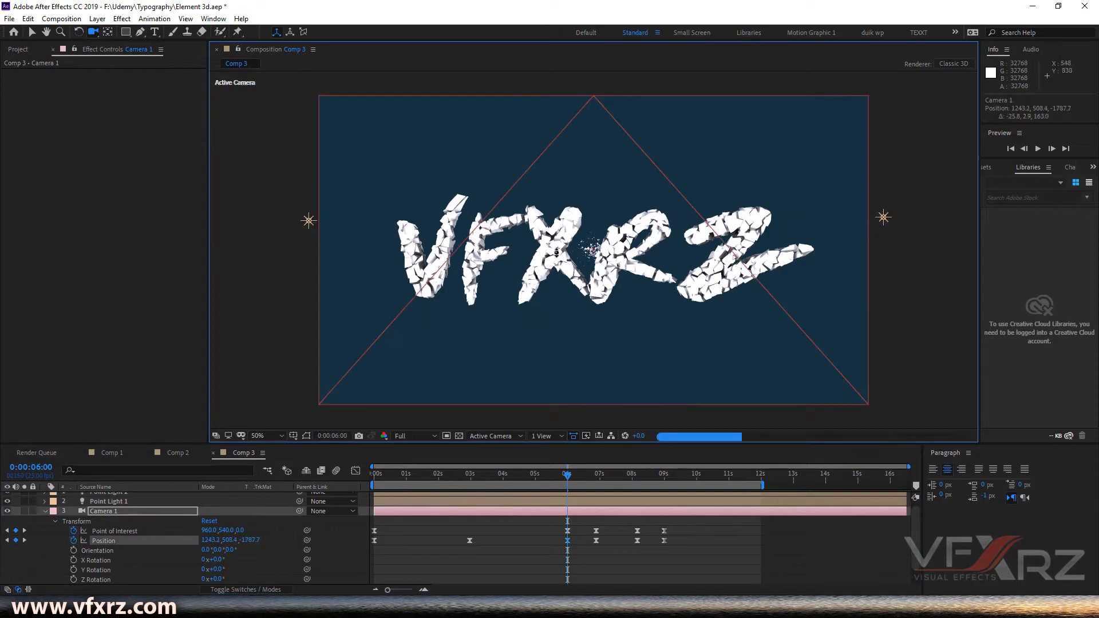
- At 0:00:06:22, reframe the camera on TYPOGRAPHY to about position 1471, 472, -2639
left_click_drag(577, 479, 598, 477)
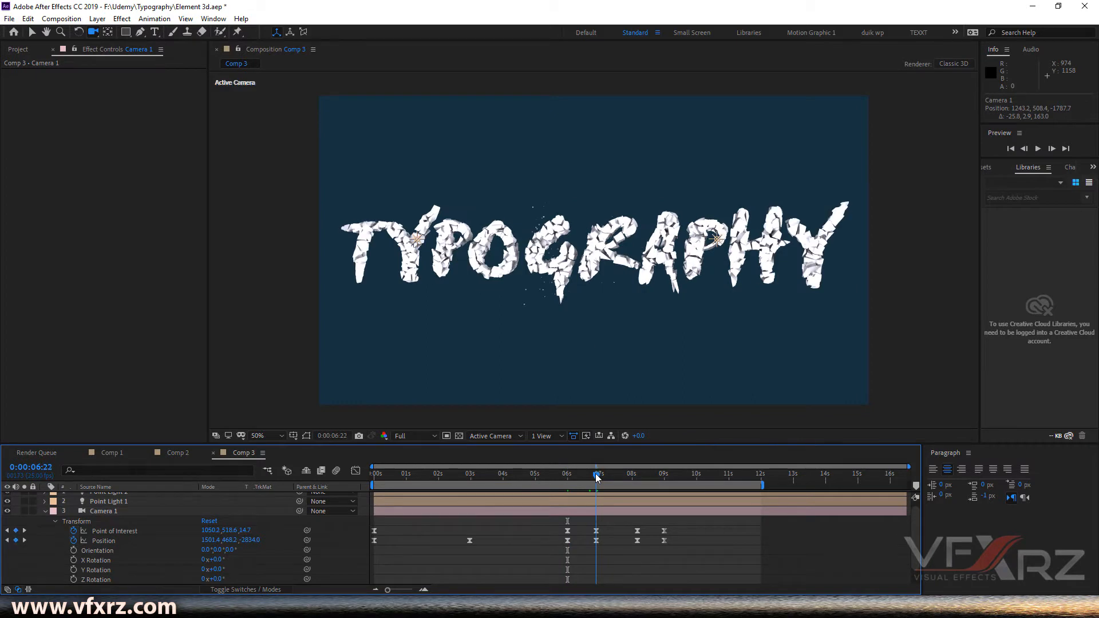
left_click_drag(573, 275, 574, 258)
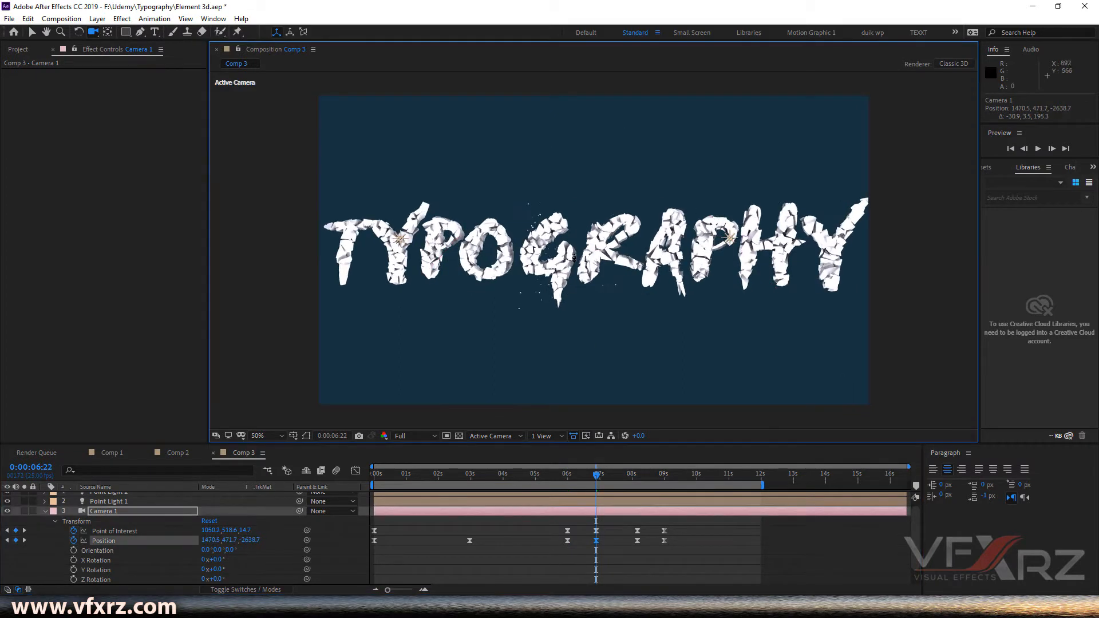
- At 0:00:11:20, nudge the camera on TUTORIAL to key its final position, then collapse the camera layer
left_click_drag(617, 479, 754, 502)
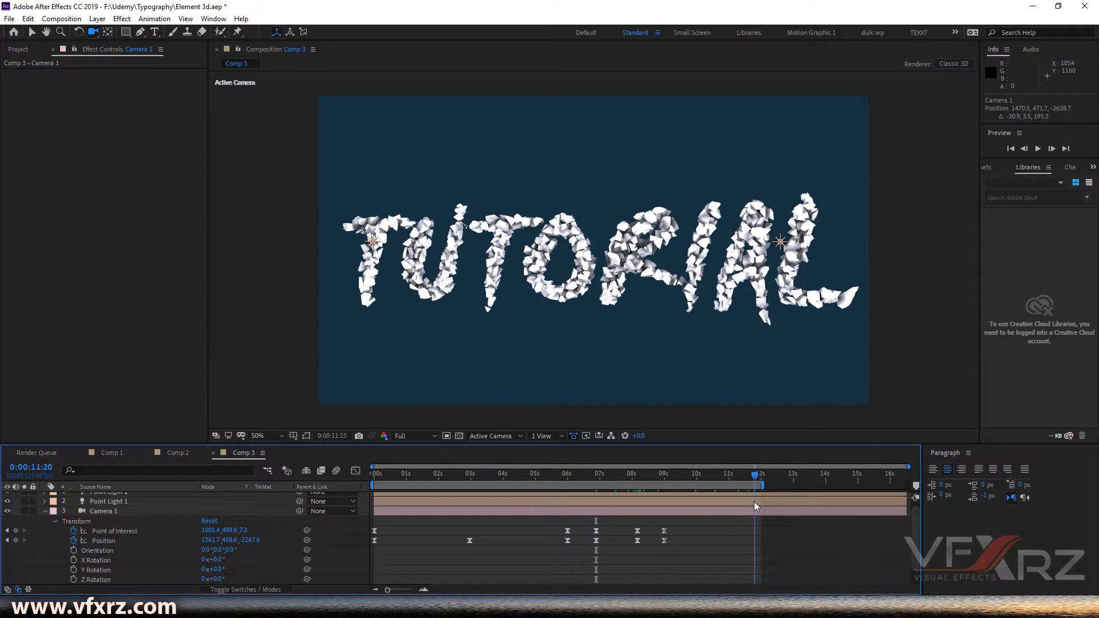
left_click_drag(678, 305, 677, 301)
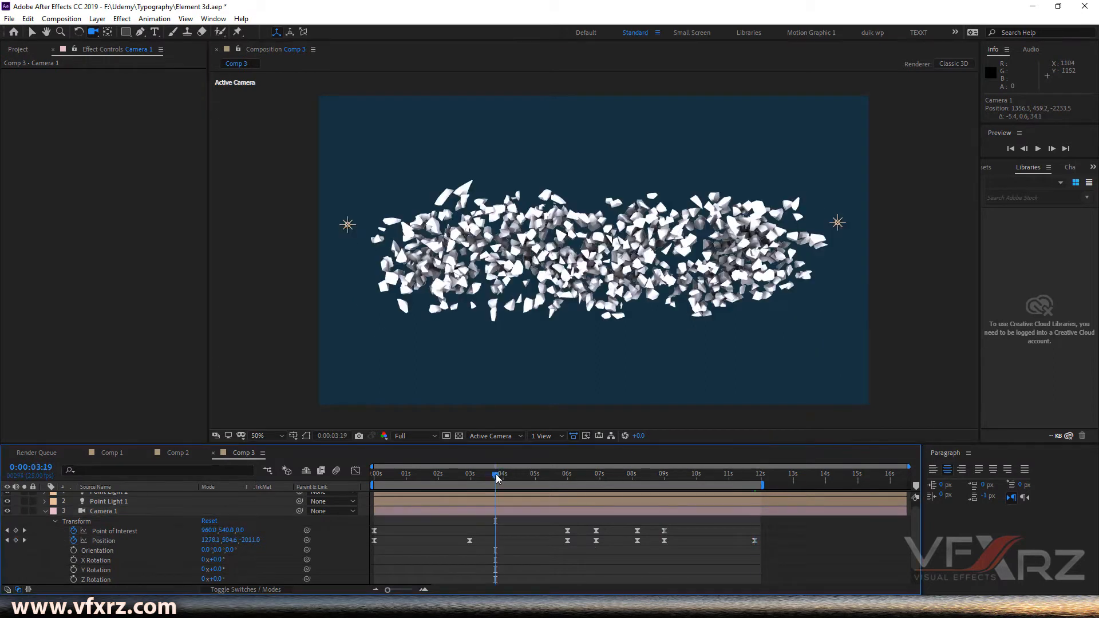
left_click(430, 477)
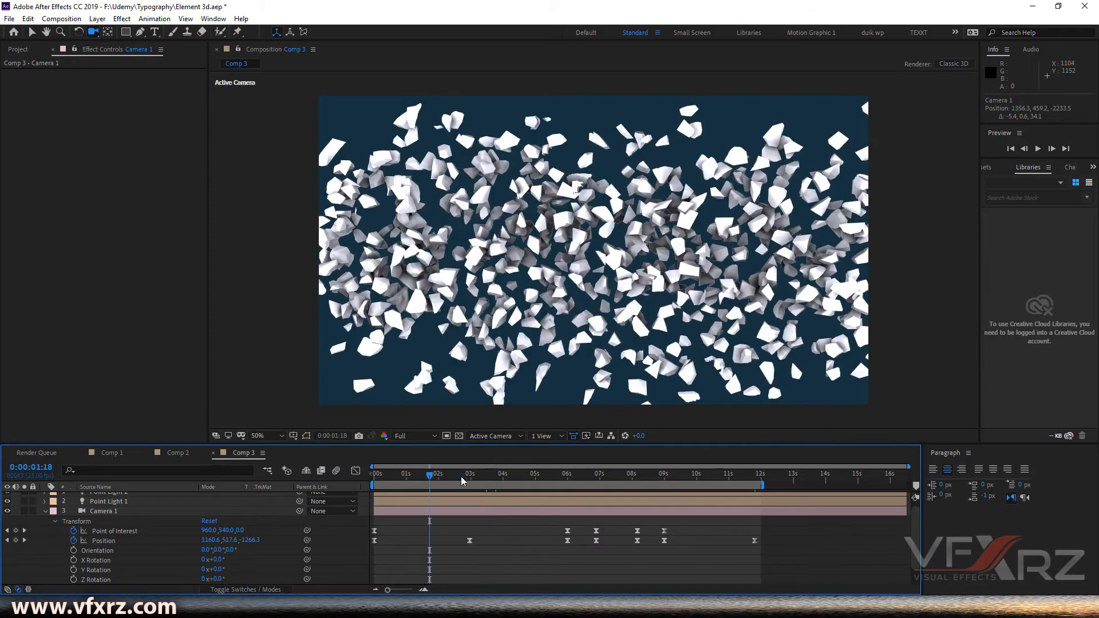
left_click(45, 511)
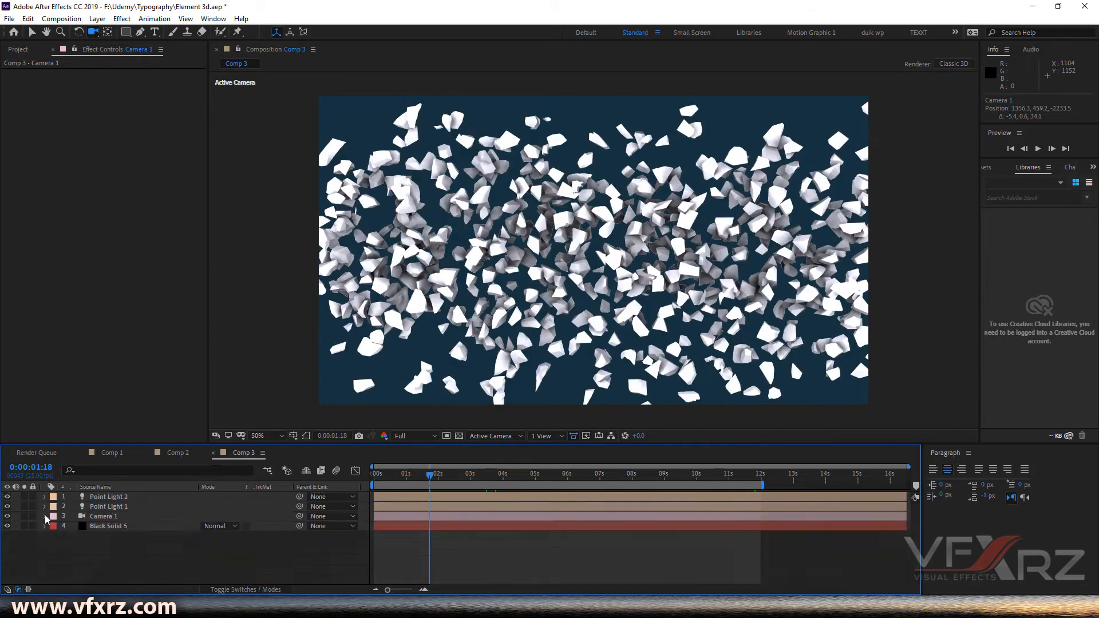
- Create a new solid layer and apply the Optical Flares effect to it
right_click(155, 562)
mouse_move(275, 438)
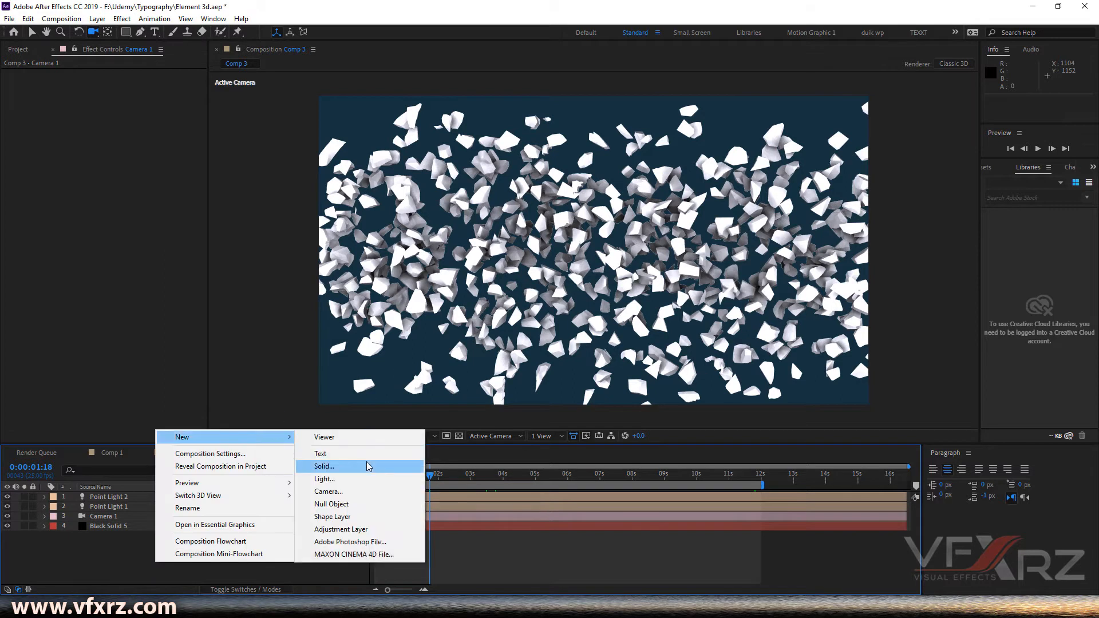
left_click(368, 465)
left_click(483, 415)
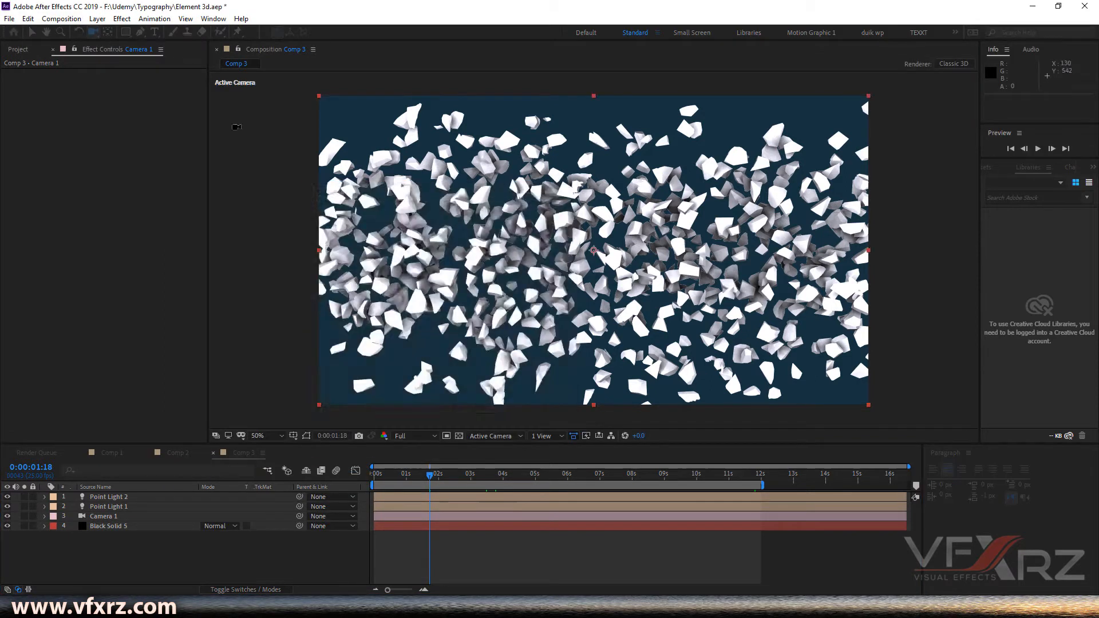
left_click(122, 18)
mouse_move(155, 465)
left_click(314, 482)
key("v")
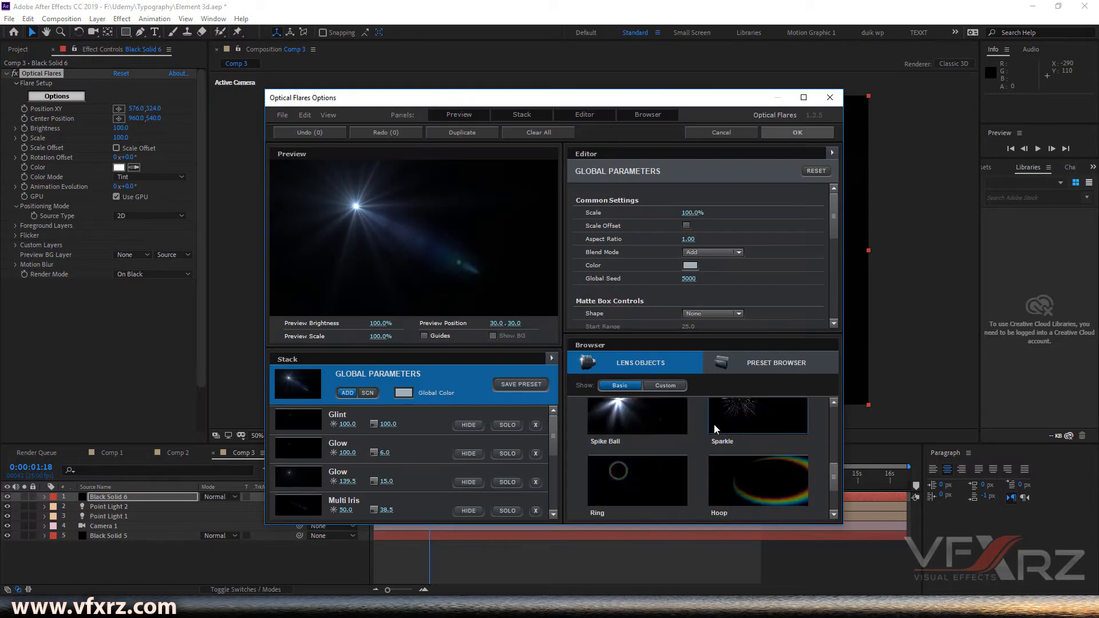
- In the Optical Flares preset browser, open the Motion Graphics presets and apply the purple flare below Moon Trigger
left_click(740, 369)
scroll(721, 444, "down", 2)
left_click(766, 476)
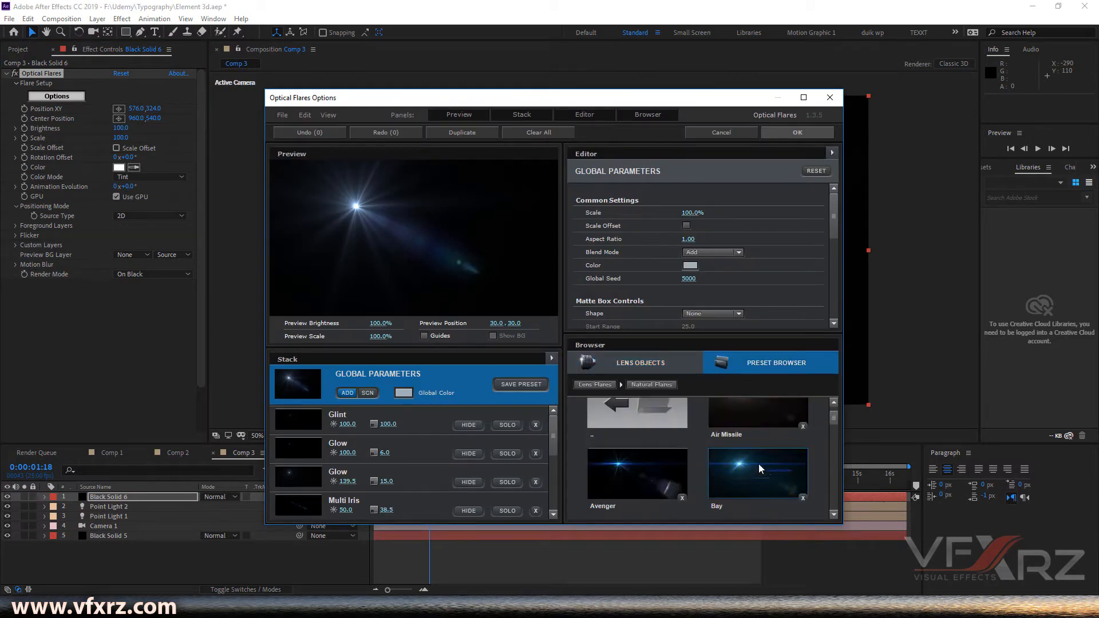
scroll(756, 469, "down", 8)
scroll(754, 465, "up", 10)
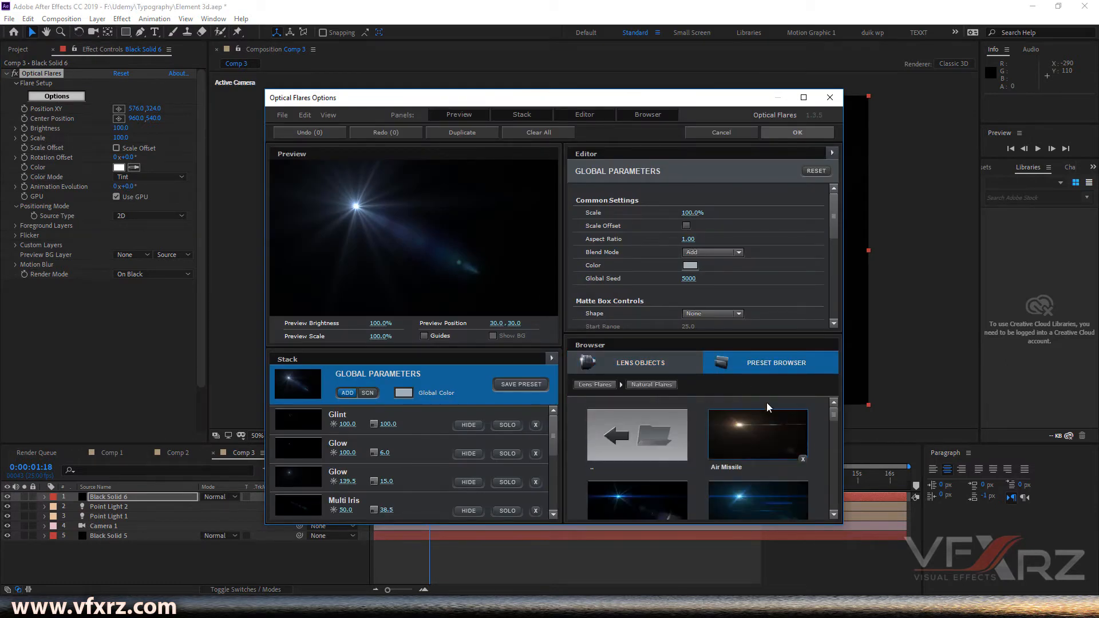
left_click(760, 369)
scroll(656, 498, "down", 2)
left_click(650, 476)
scroll(738, 466, "down", 2)
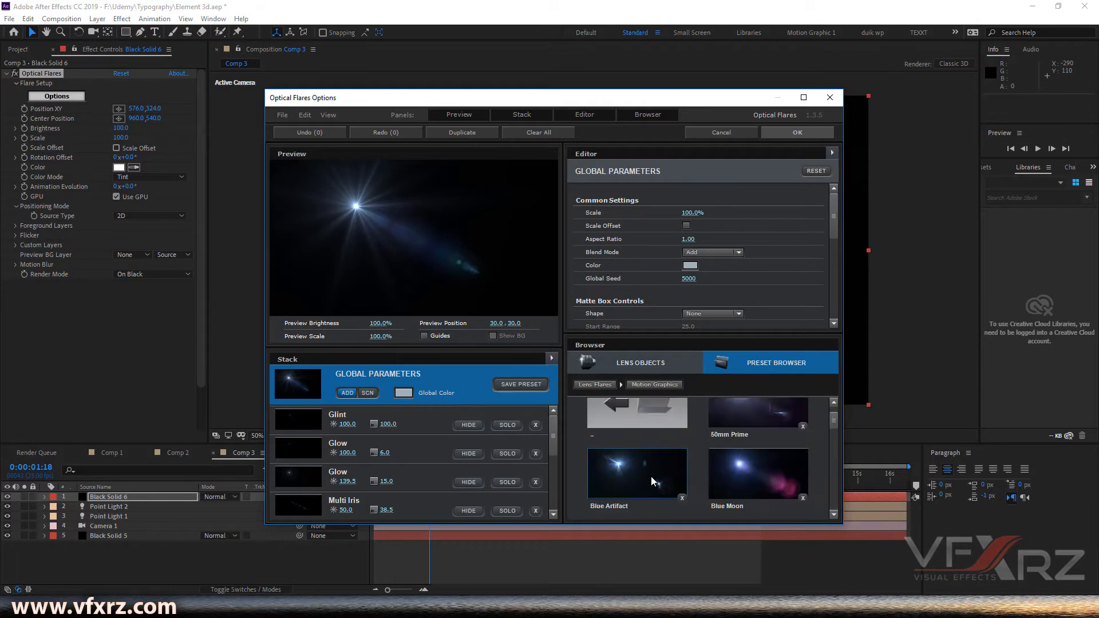
scroll(738, 465, "down", 3)
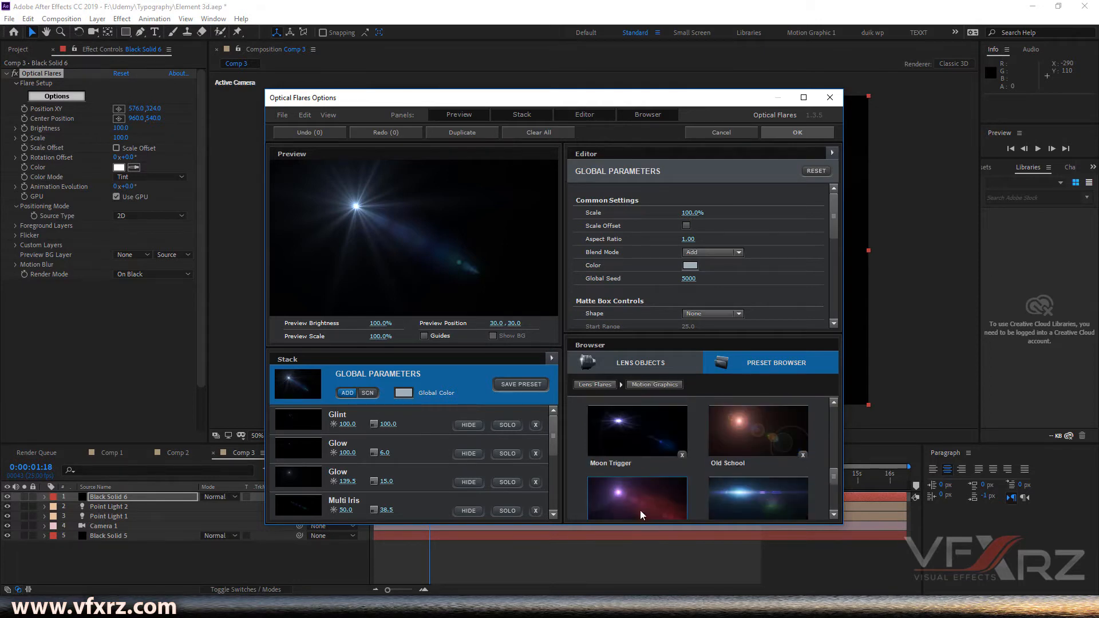
left_click(651, 498)
left_click(805, 133)
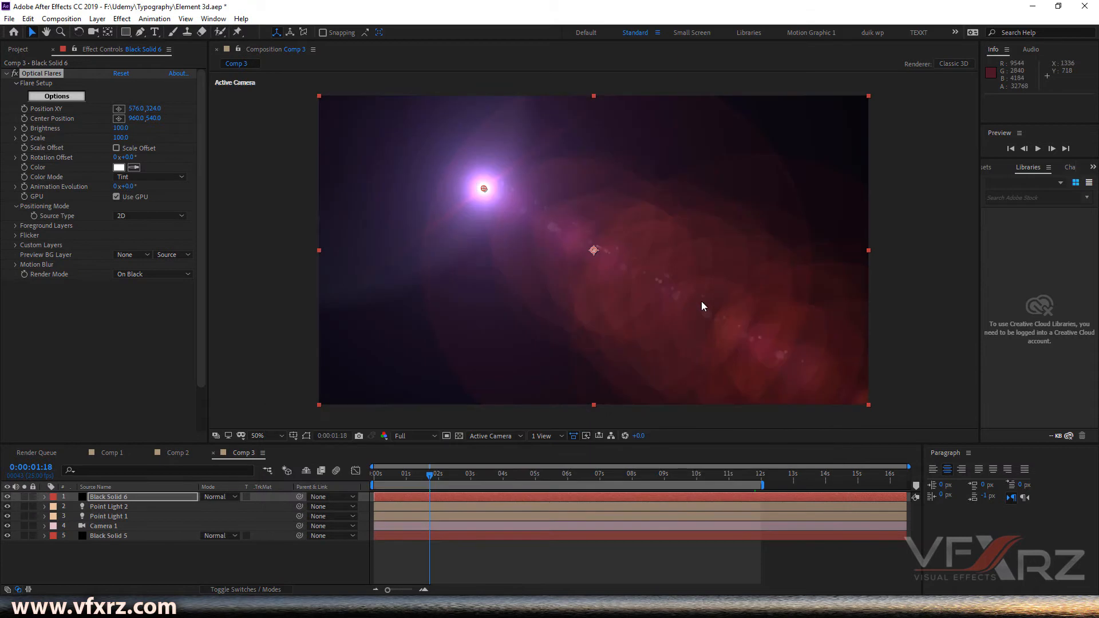
- Set the flare's Render Mode to On Transparent and its Source Type to 3D
left_click(150, 275)
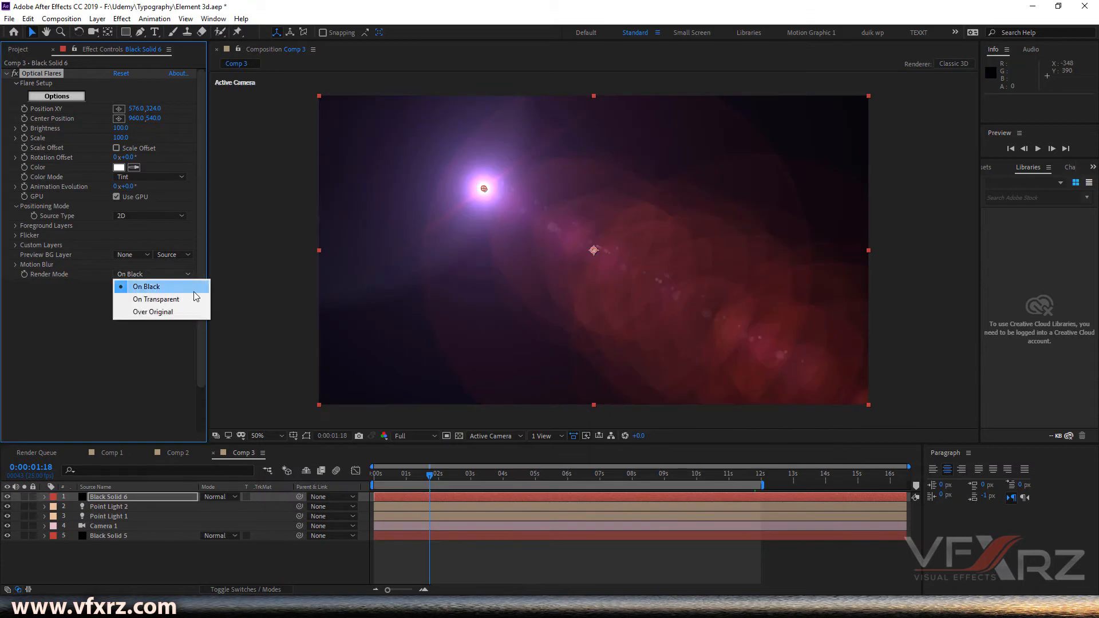
left_click(138, 300)
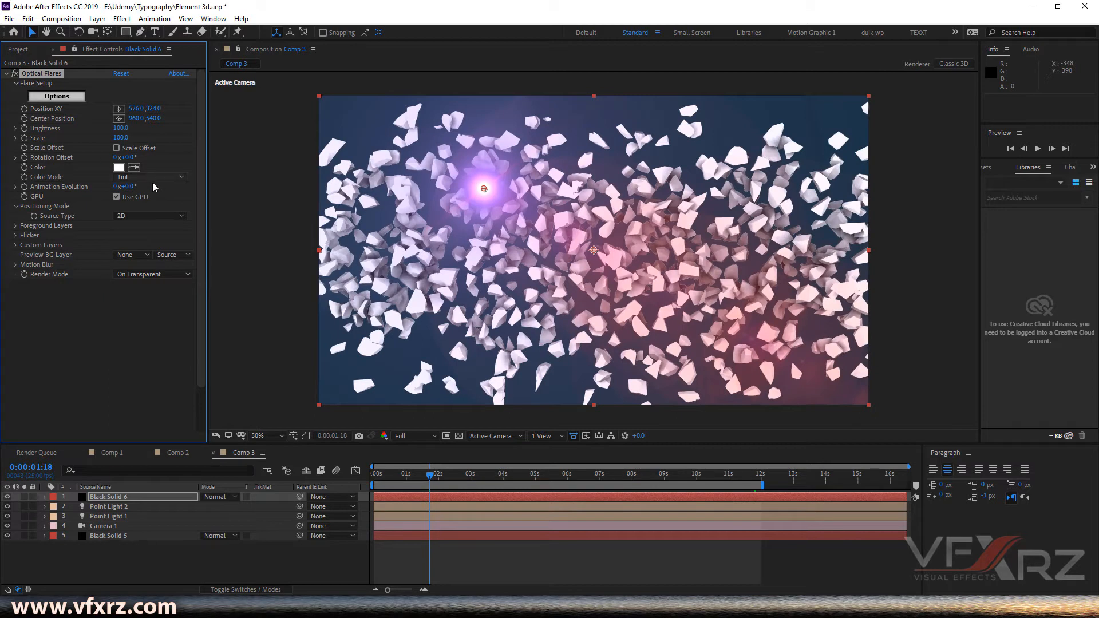
left_click(151, 221)
left_click(151, 221)
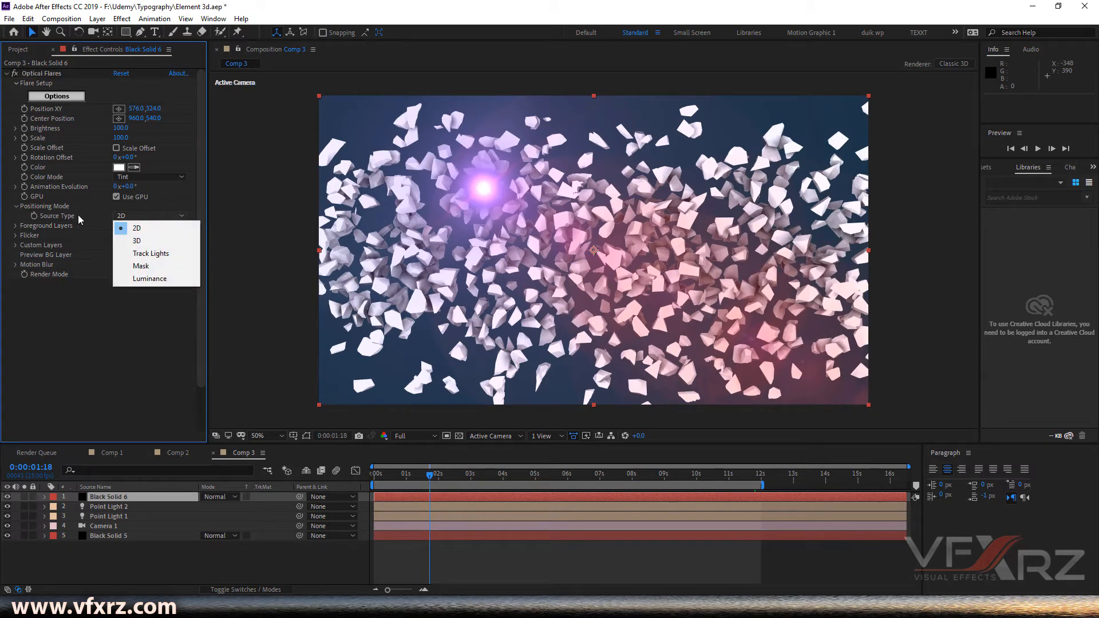
left_click(137, 235)
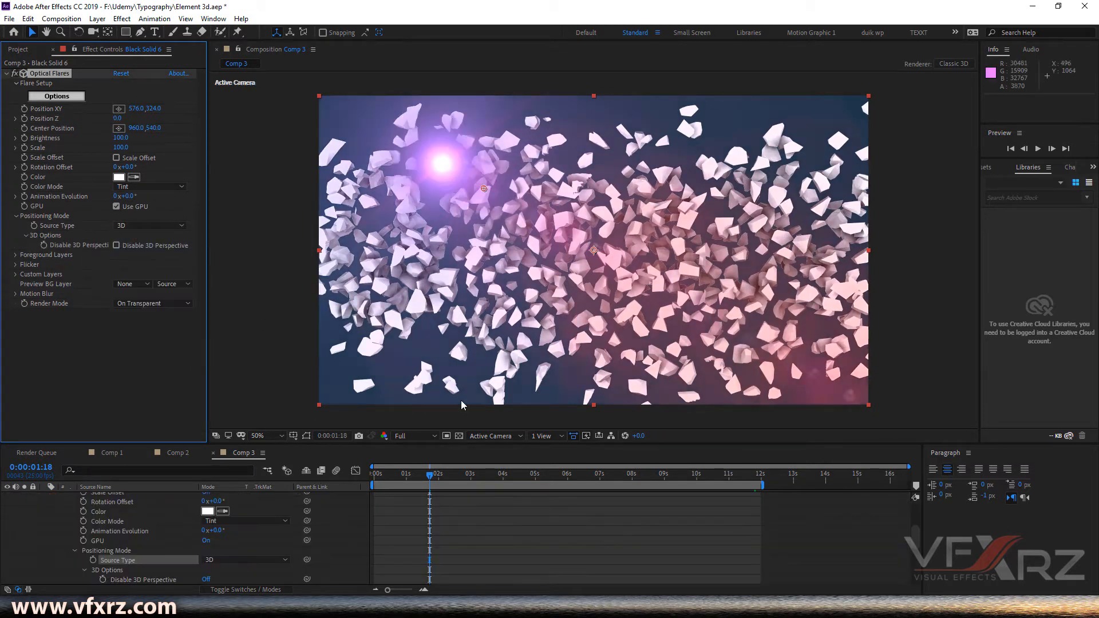
- Collapse the flare solid's properties and set its blending mode to Add
scroll(80, 516, "up", 5)
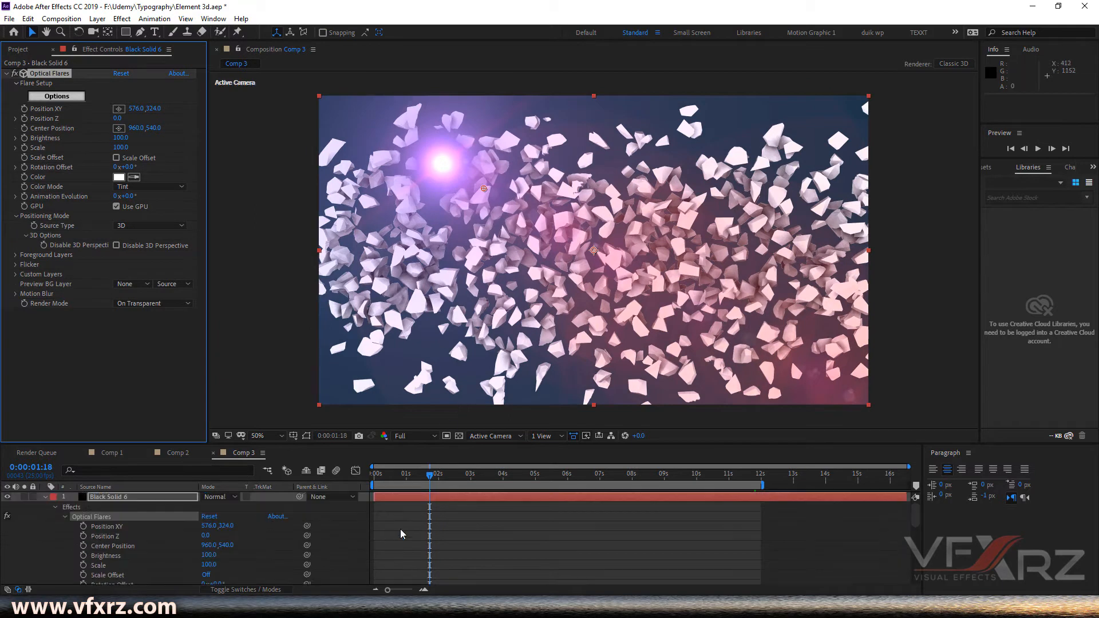
left_click(55, 507)
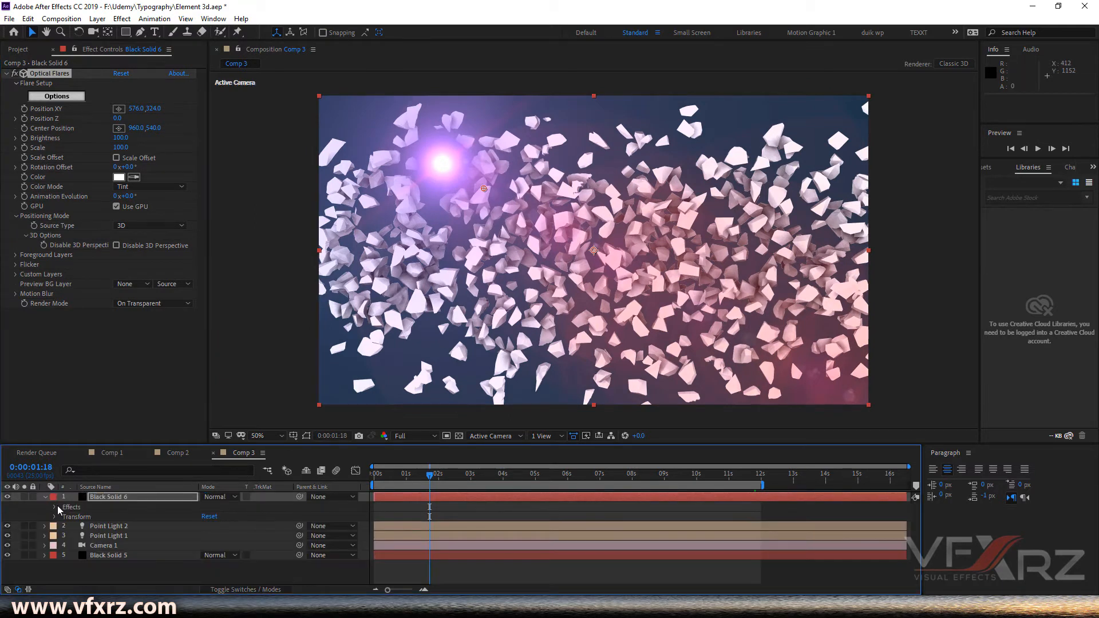
left_click(218, 499)
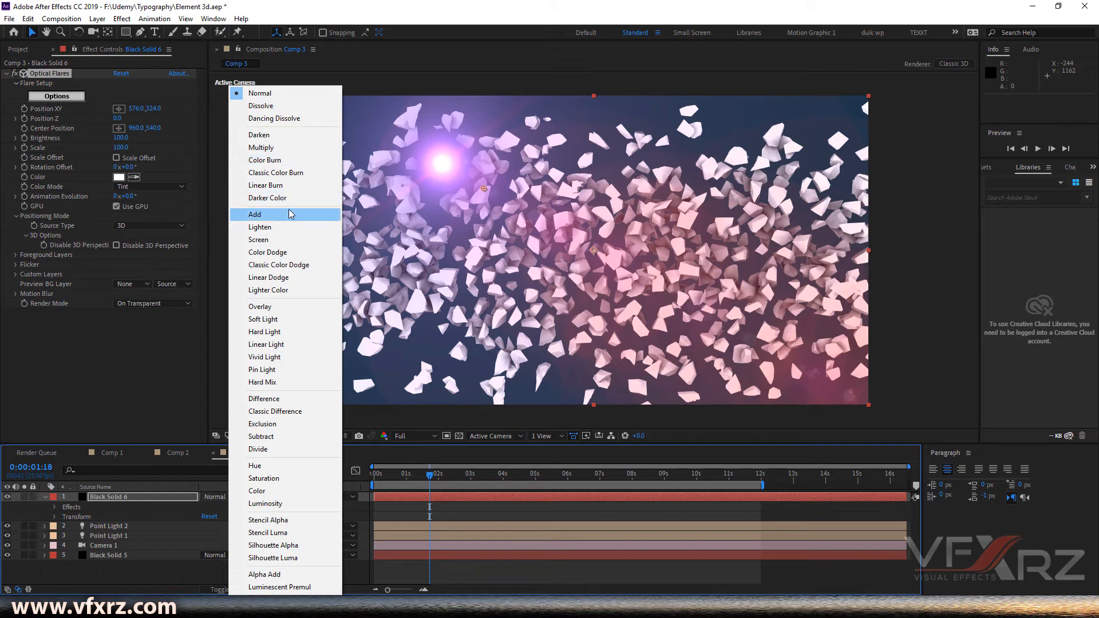
left_click(252, 219)
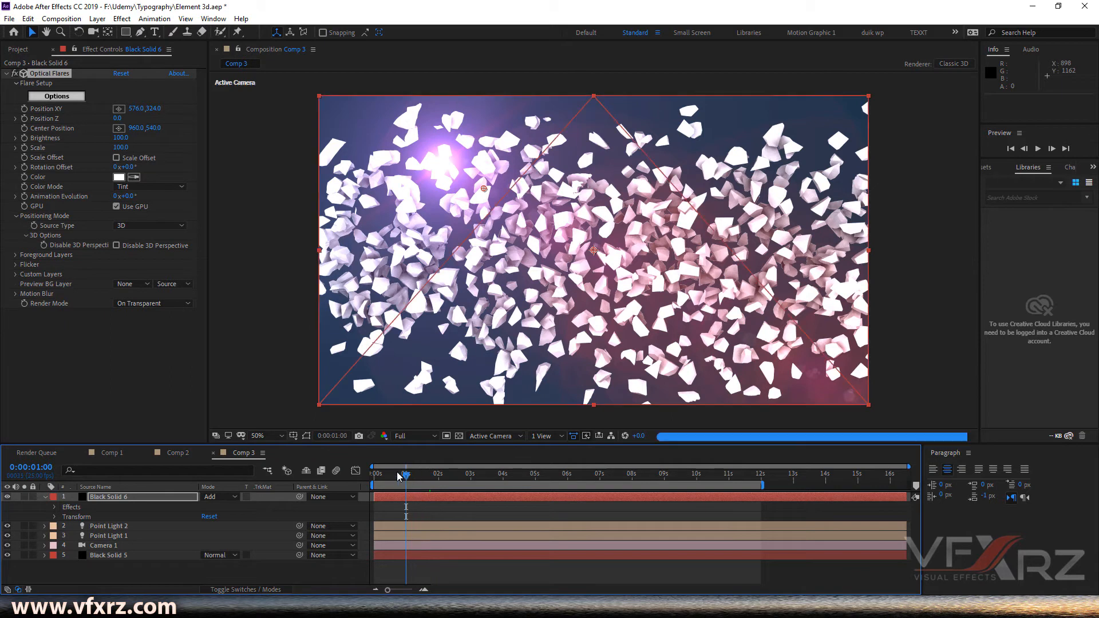
- Play back the composition from the start to preview the flare with the shattered TUTORIAL text
key("Home")
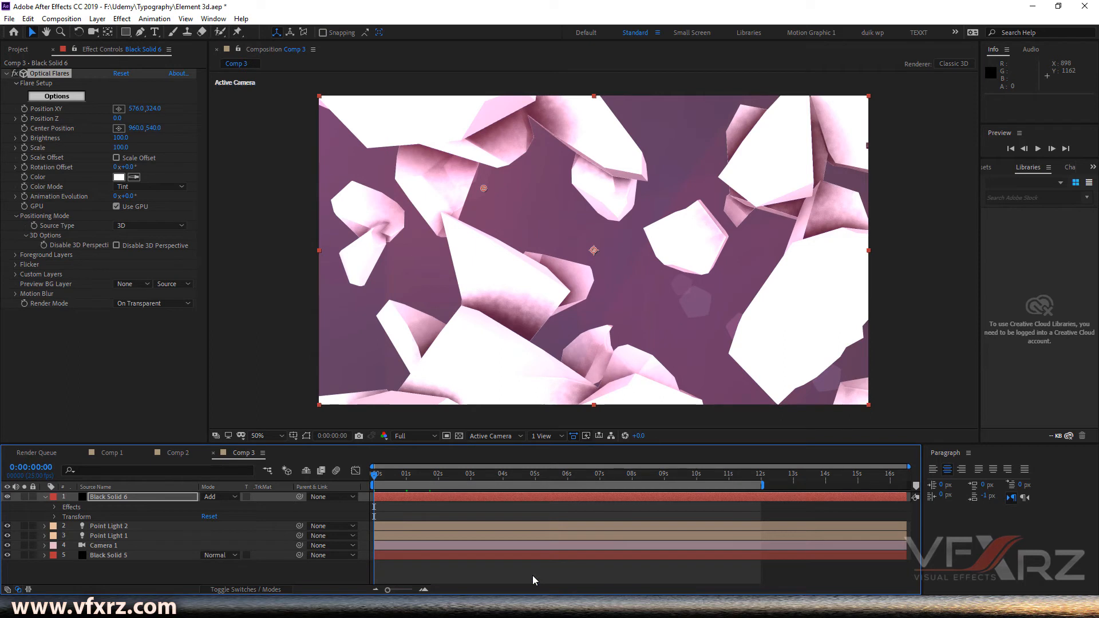
key("space")
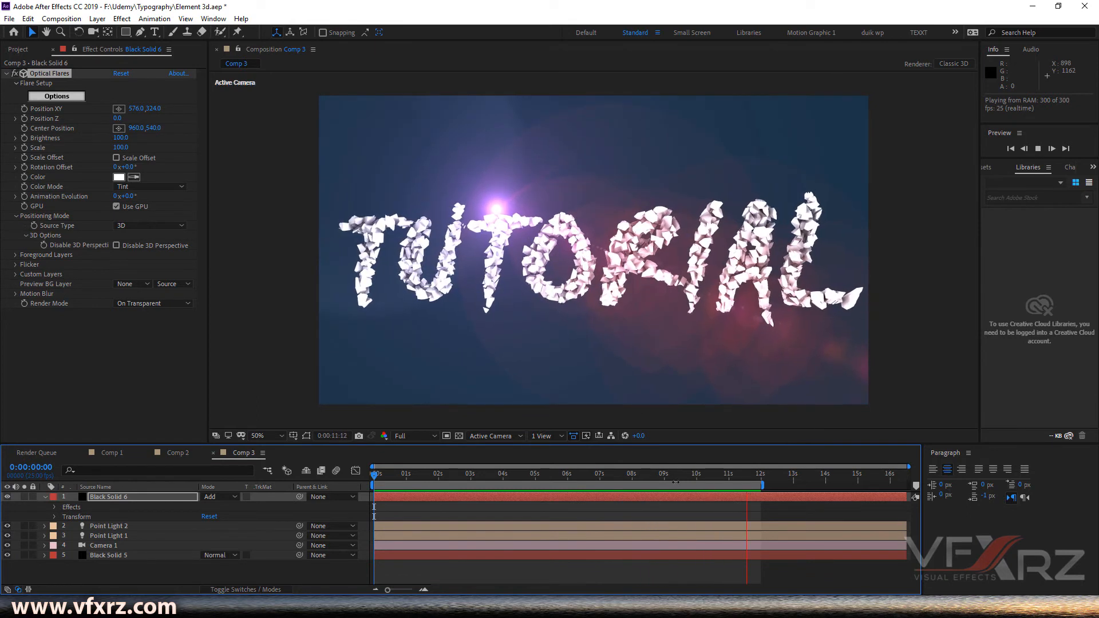
left_click_drag(674, 480, 361, 508)
key("space")
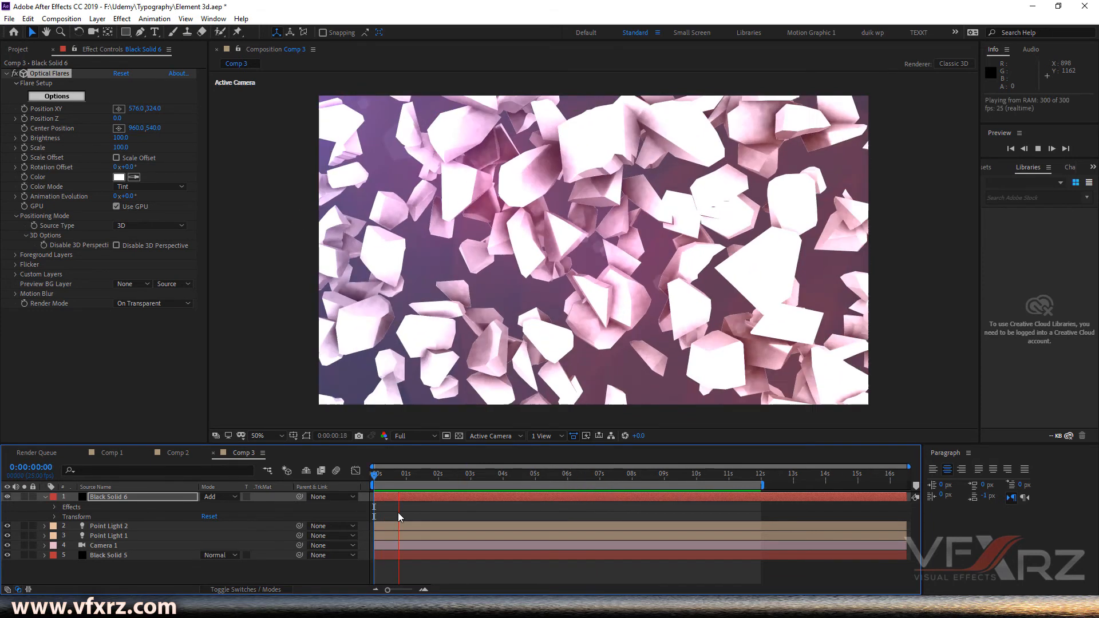